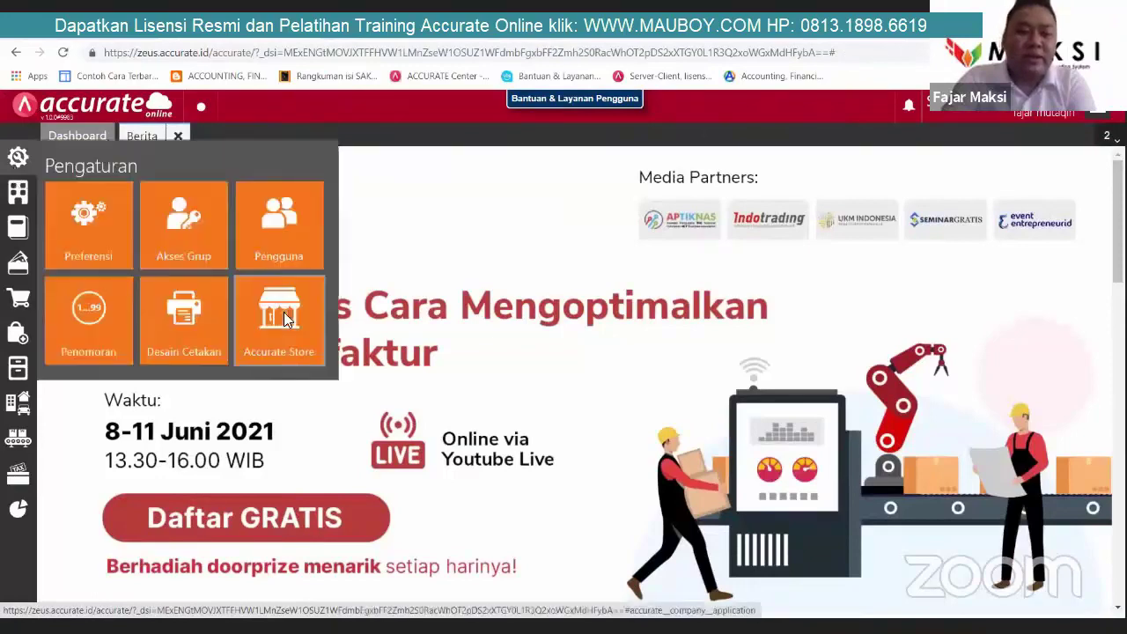
# Step: Open the Accurate Manufaktur add-on's detail page in the Accurate Store to examine its installation options
pyautogui.click(278, 317)
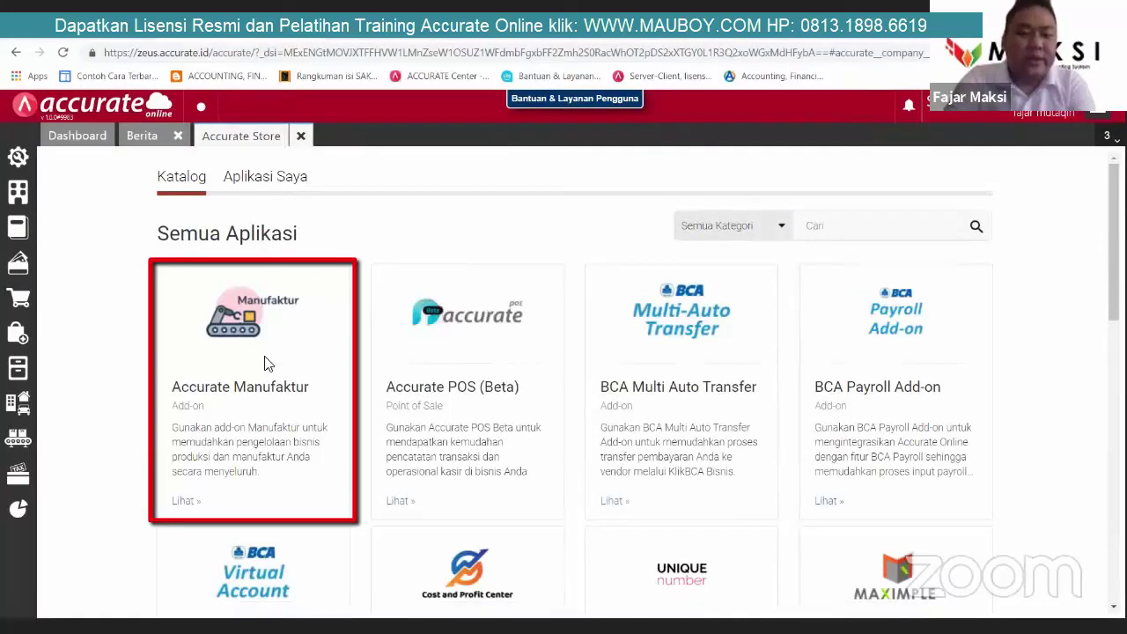
pyautogui.click(188, 501)
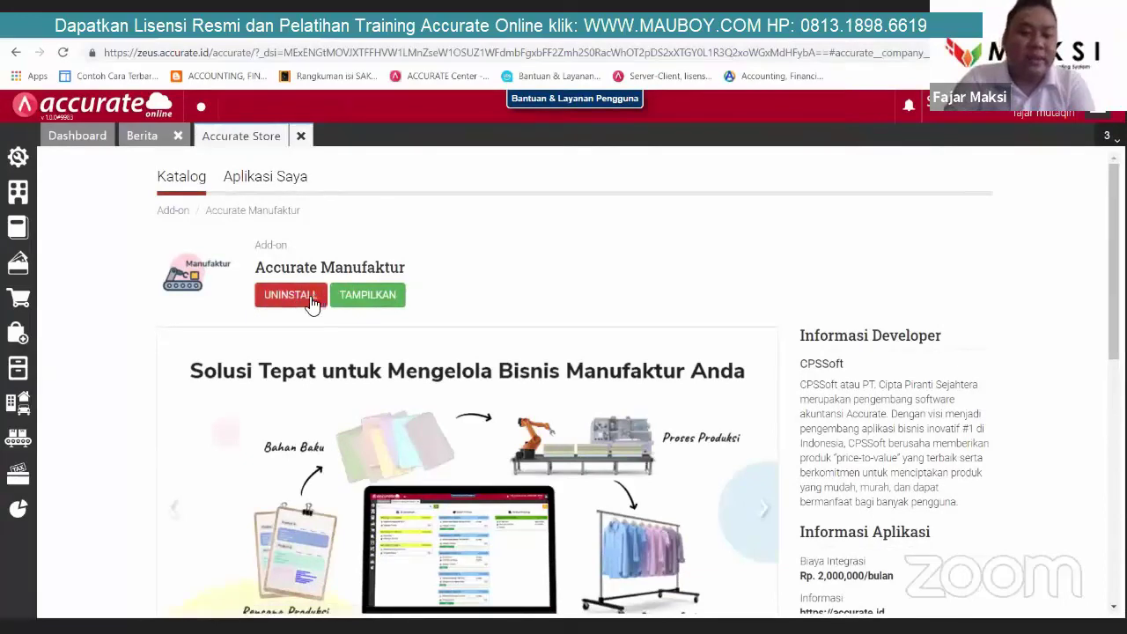
# Step: Enable Menggunakan Tahapan Proses in the Manufaktur preferences and save the settings
pyautogui.moveTo(37, 191)
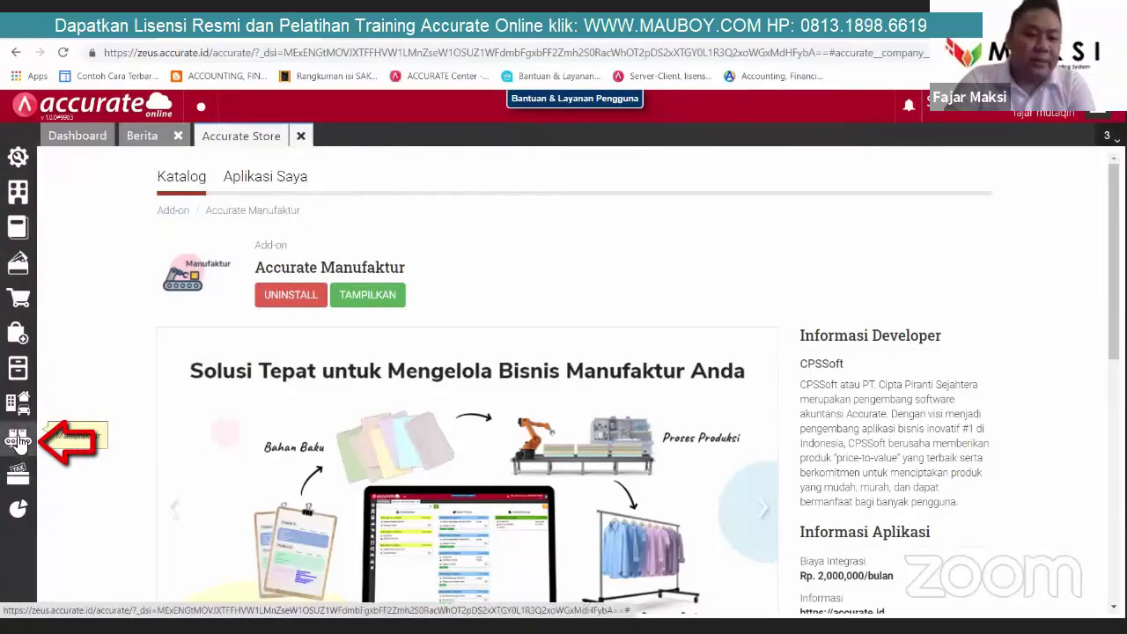
pyautogui.click(18, 157)
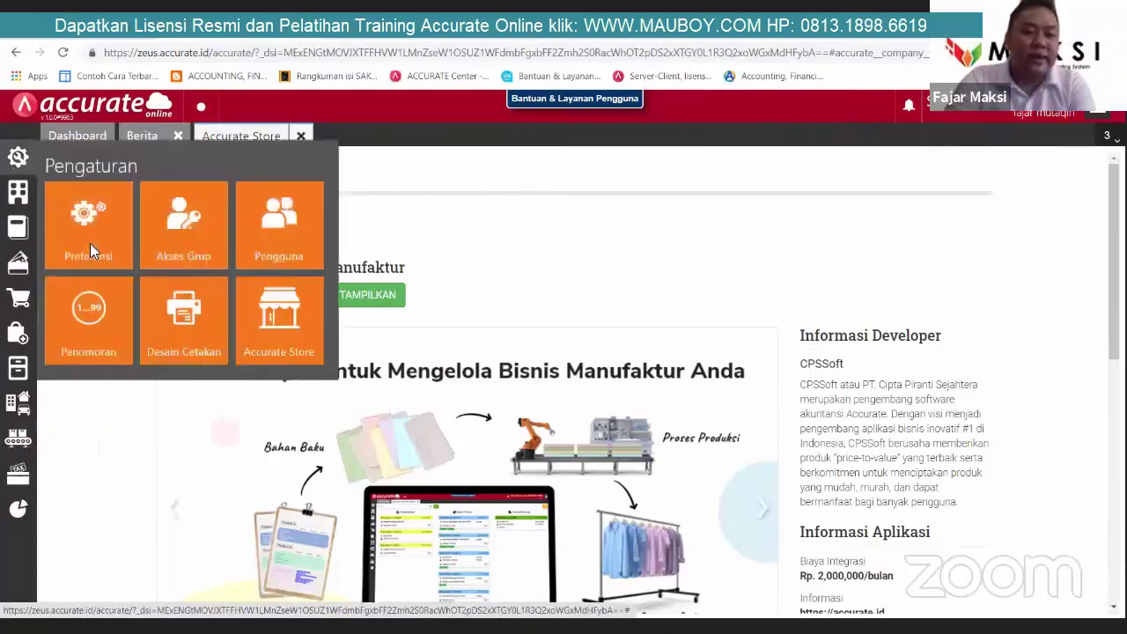
pyautogui.click(244, 275)
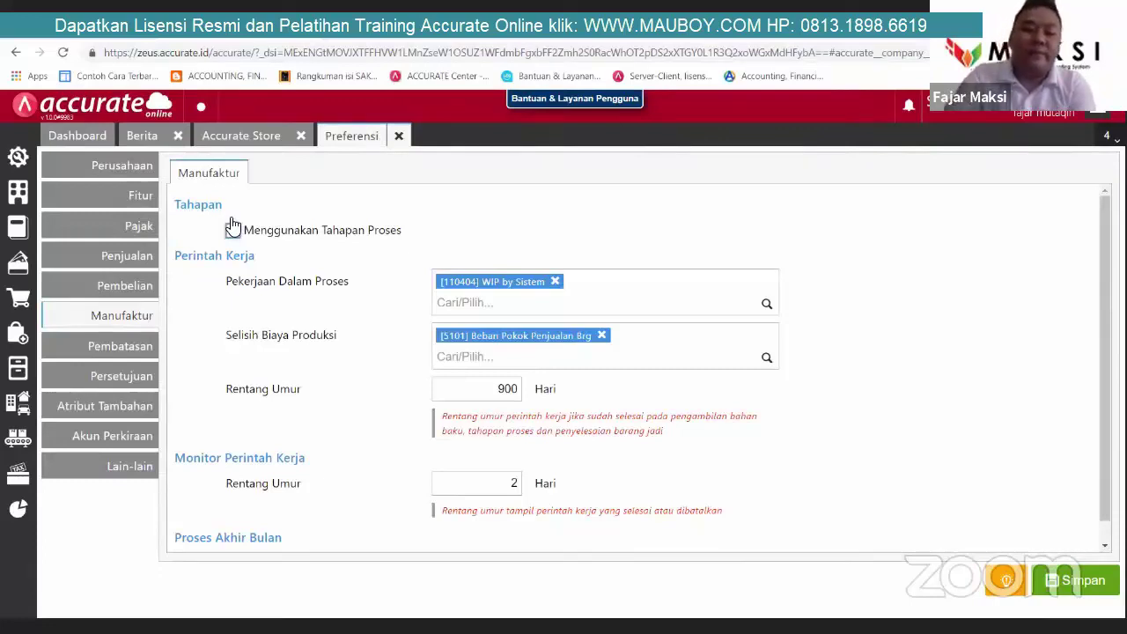
pyautogui.click(232, 229)
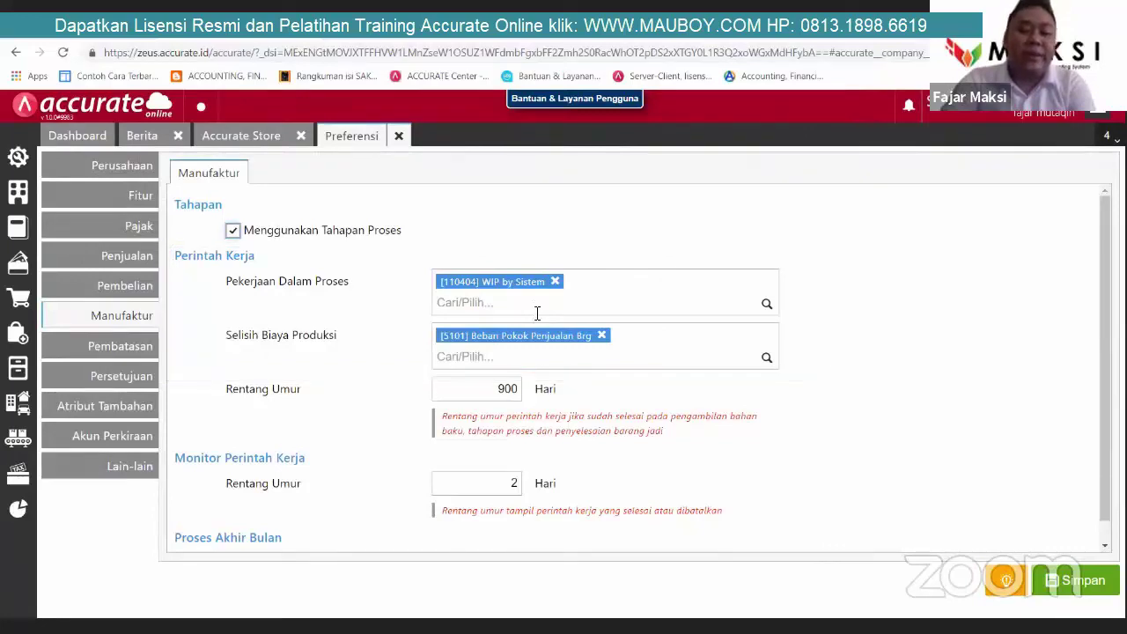
pyautogui.scroll(-1, 286, 366)
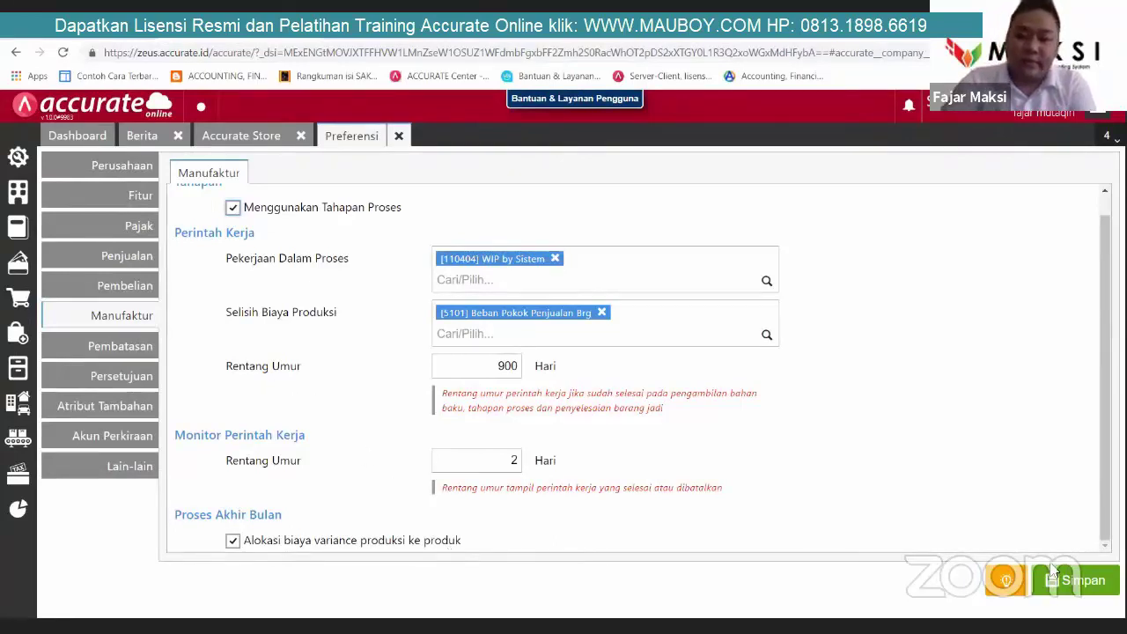
pyautogui.click(1080, 589)
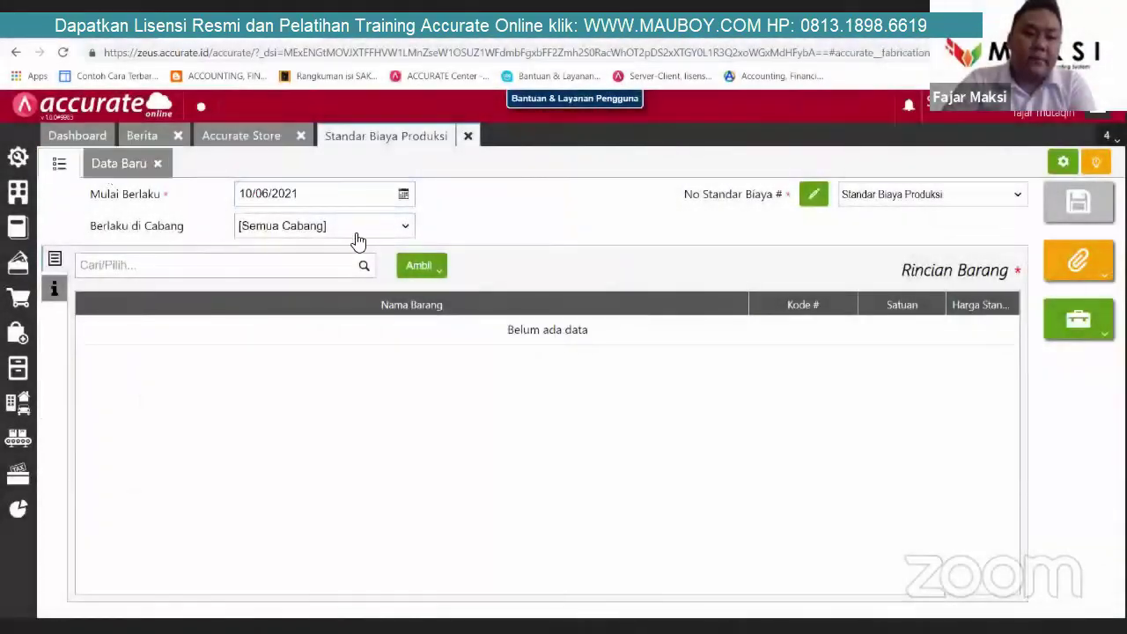
# Step: Try to fetch the Bahan Baku category's items into the new Standar Biaya Produksi record
pyautogui.click(421, 265)
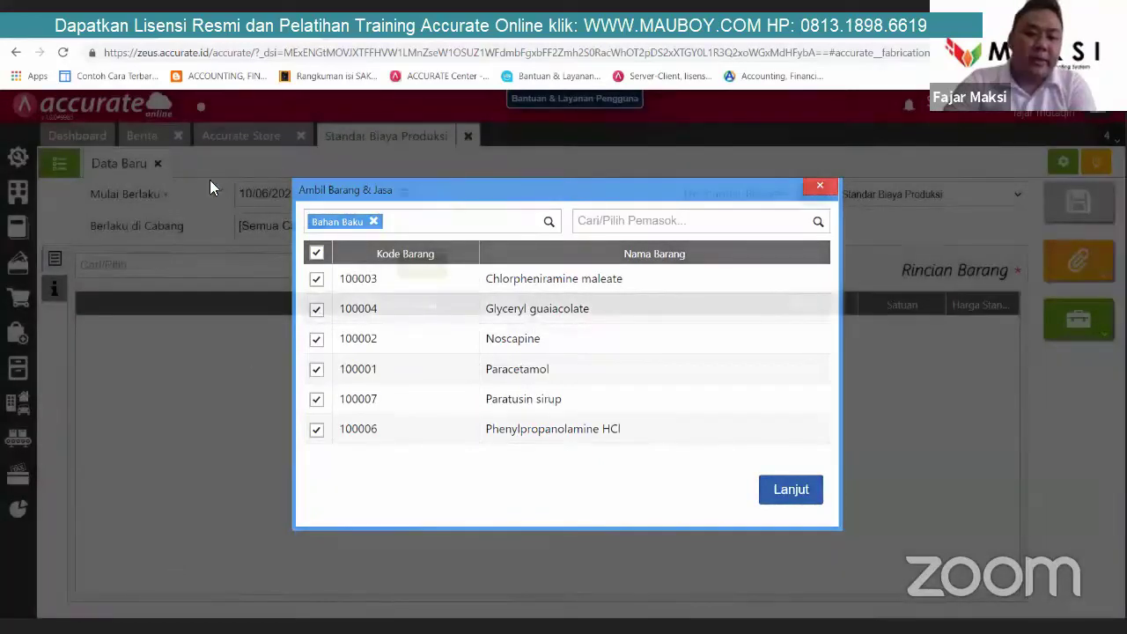
pyautogui.click(54, 168)
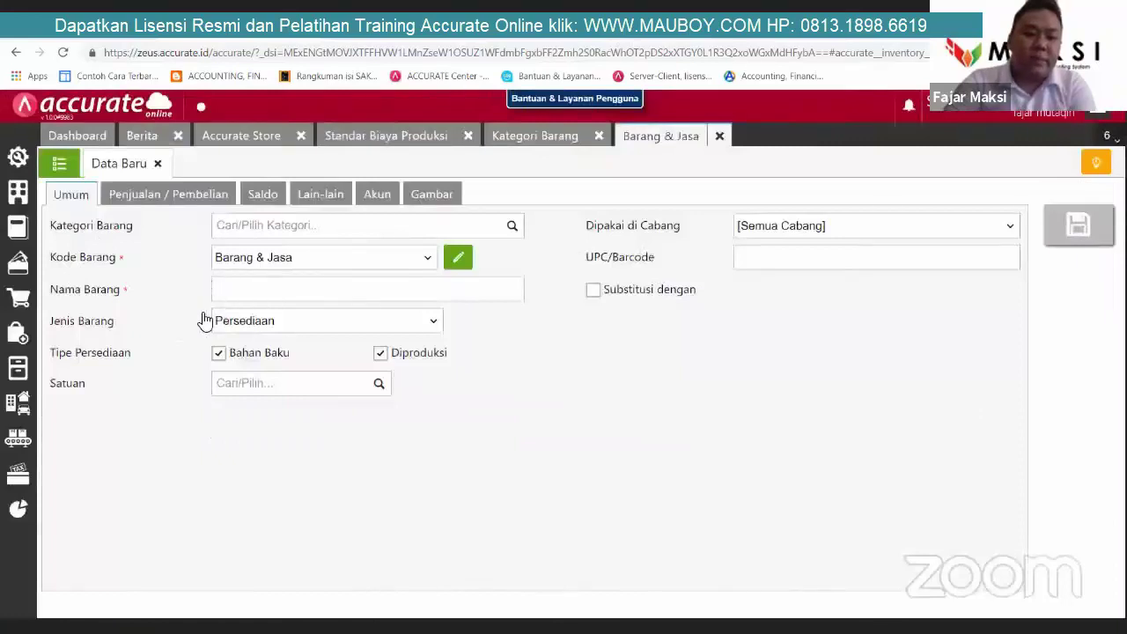
# Step: Set the new Barang & Jasa item's category to Bahan Baku and show its available units
pyautogui.click(114, 169)
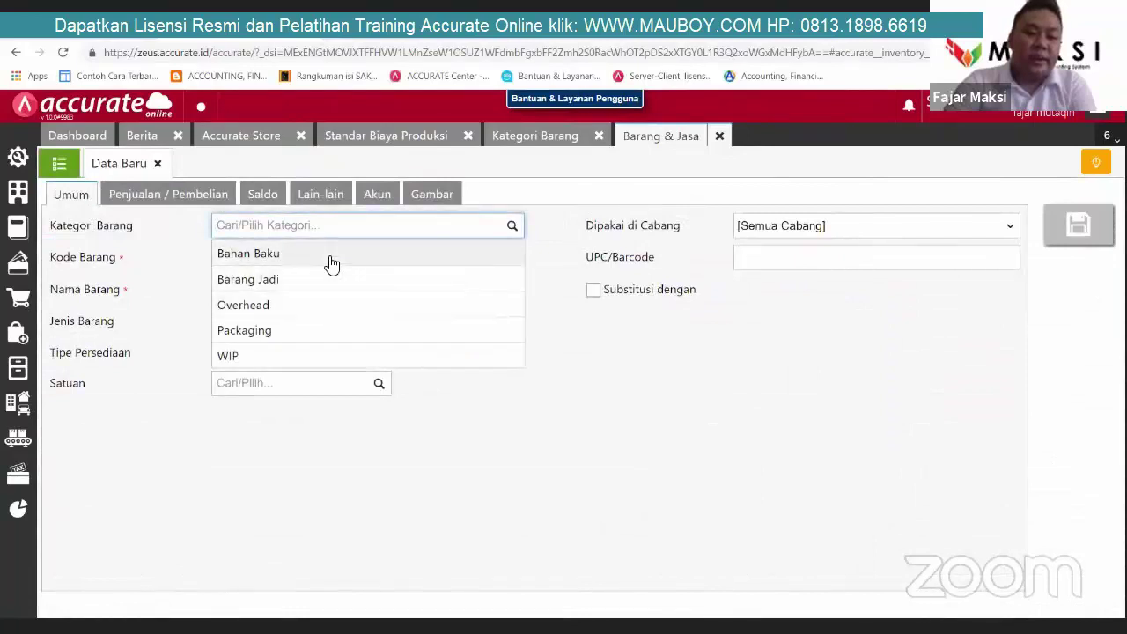
pyautogui.click(327, 257)
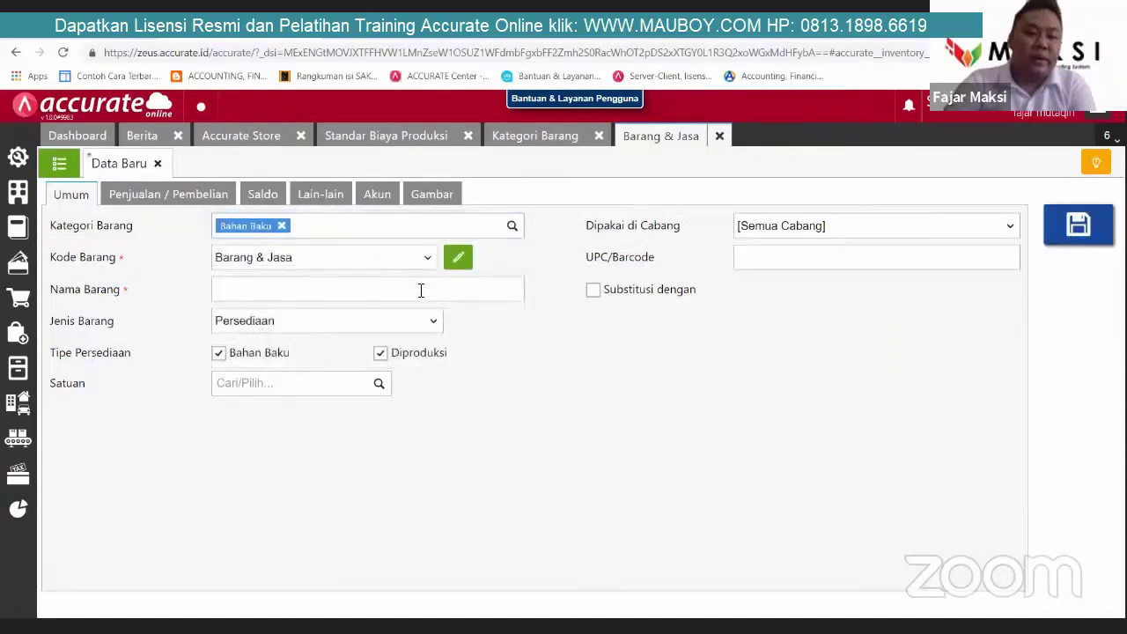
pyautogui.click(421, 290)
pyautogui.click(376, 387)
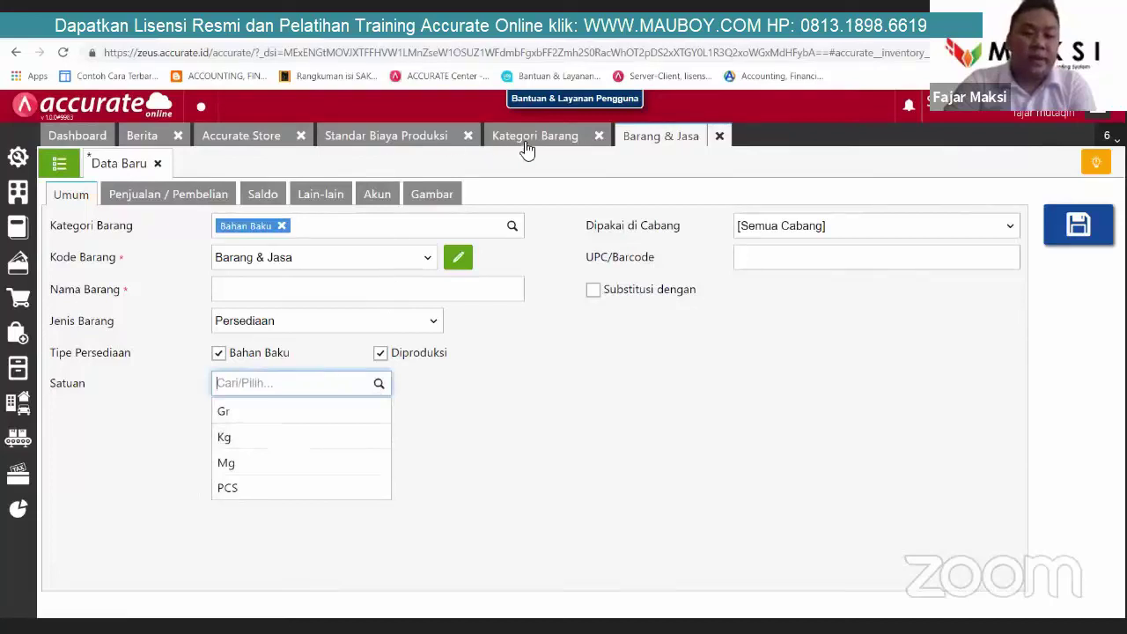
# Step: Add all items of the Bahan Baku category to the new Standar Biaya Produksi record
pyautogui.click(381, 137)
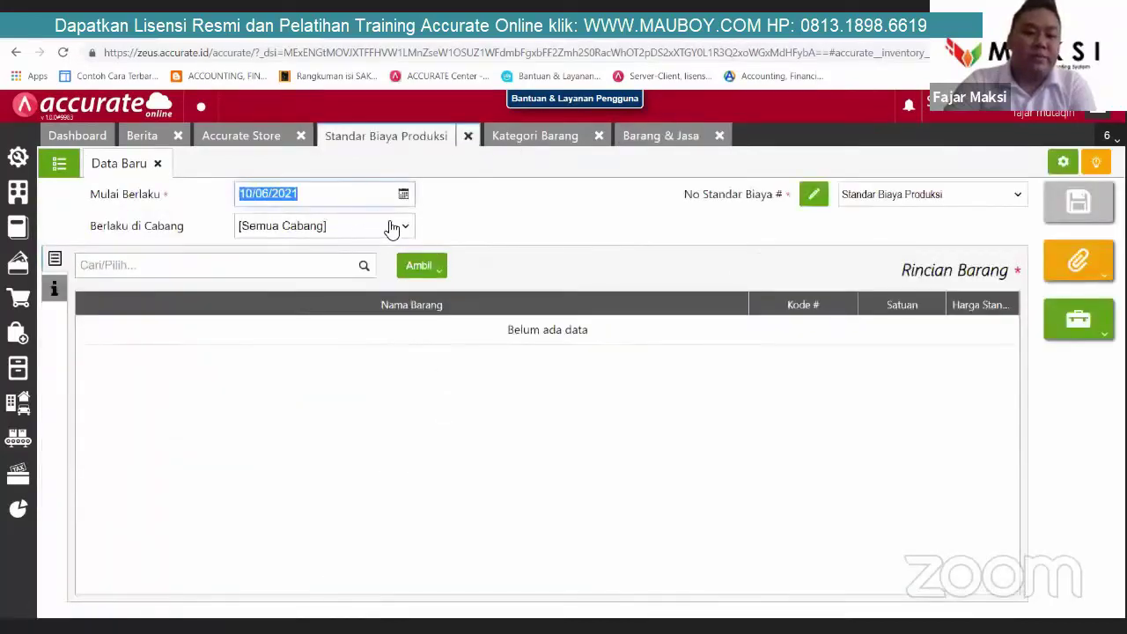
pyautogui.click(415, 269)
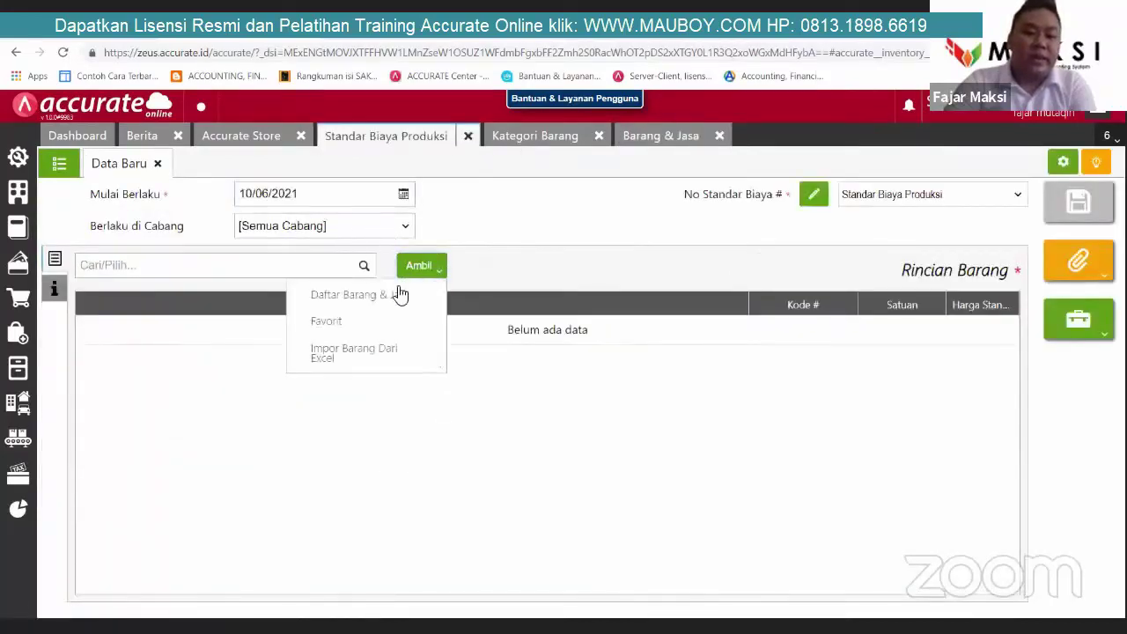
pyautogui.click(384, 298)
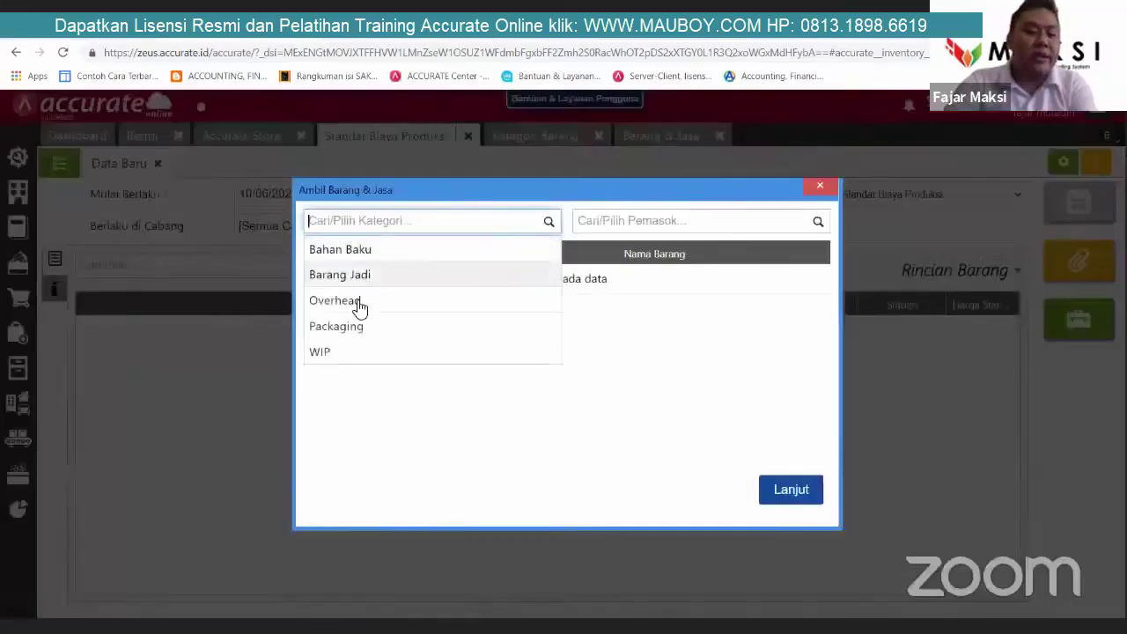
pyautogui.click(367, 253)
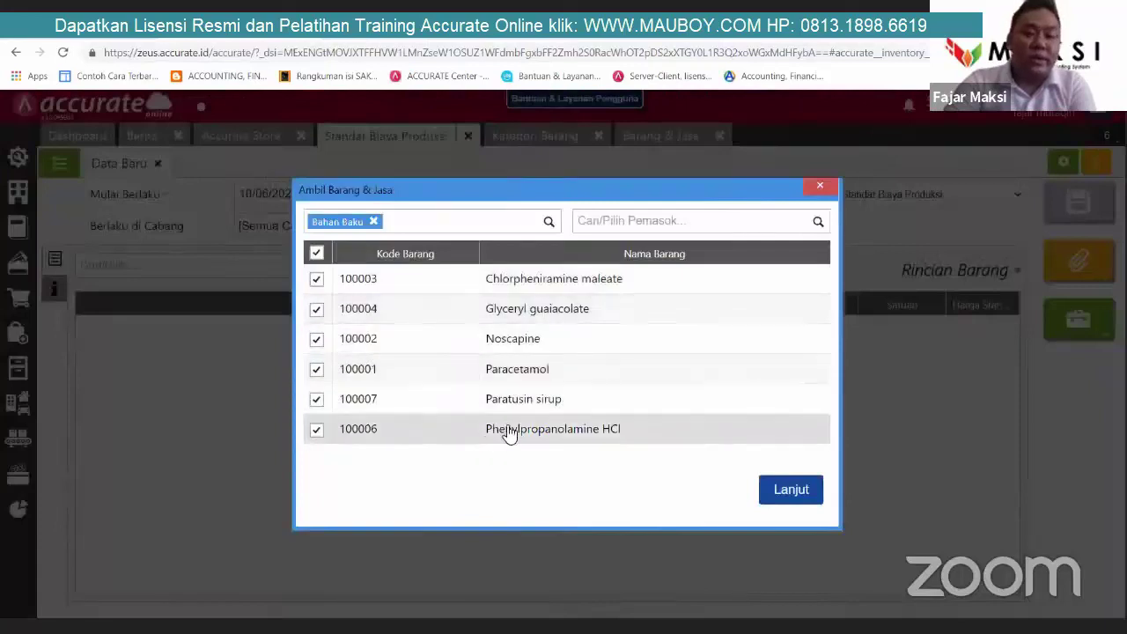
pyautogui.click(807, 491)
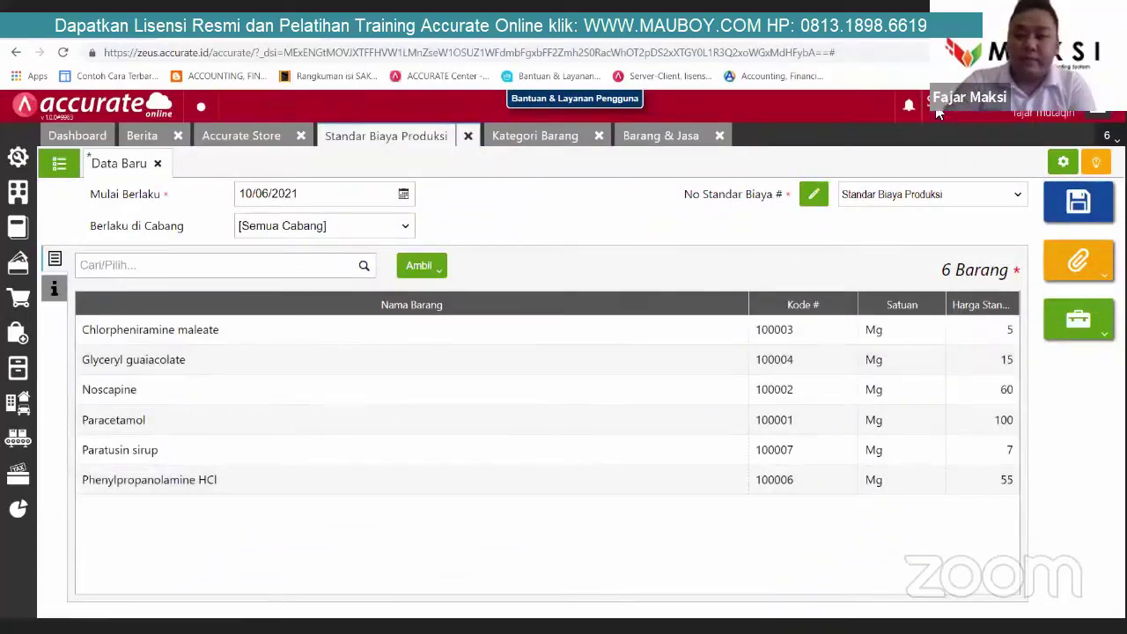
# Step: Examine the real and standard price details of Chlorpheniramine maleate and close them without changes
pyautogui.click(880, 337)
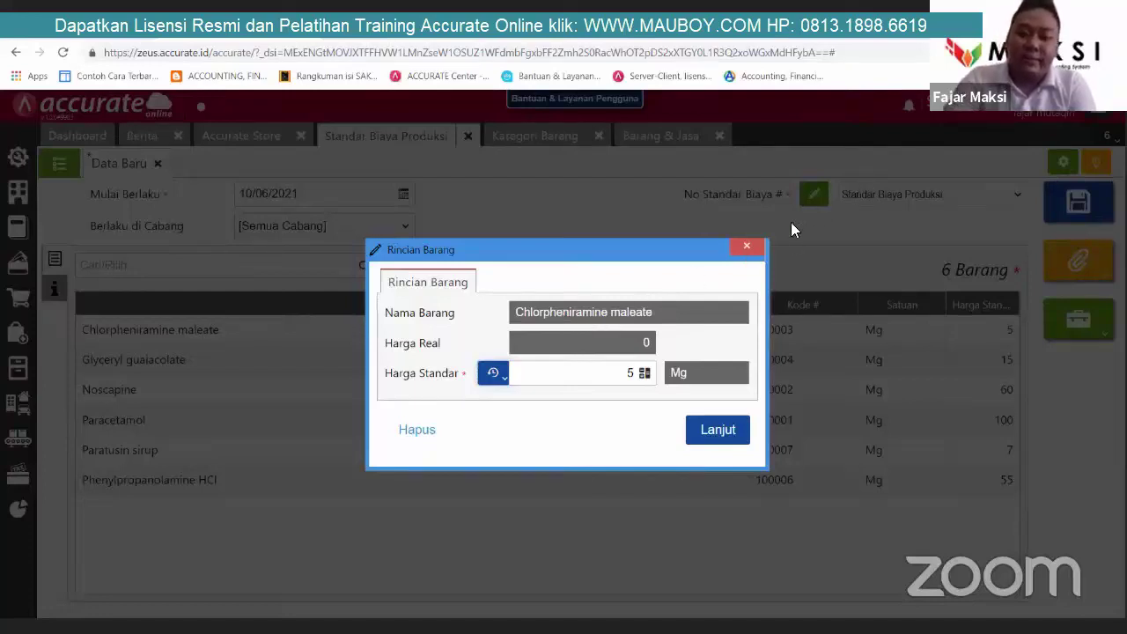
pyautogui.click(741, 251)
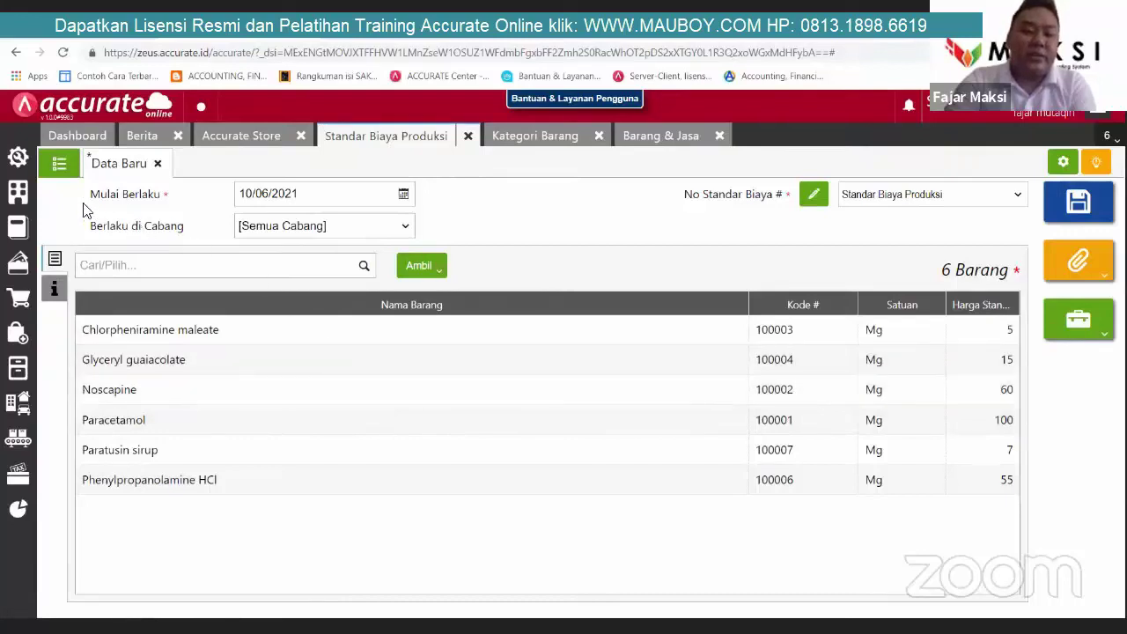
# Step: Examine the items in existing cost standards SPC.2021.01.00001 and SPC.2021.06.00001, and close both records
pyautogui.click(58, 164)
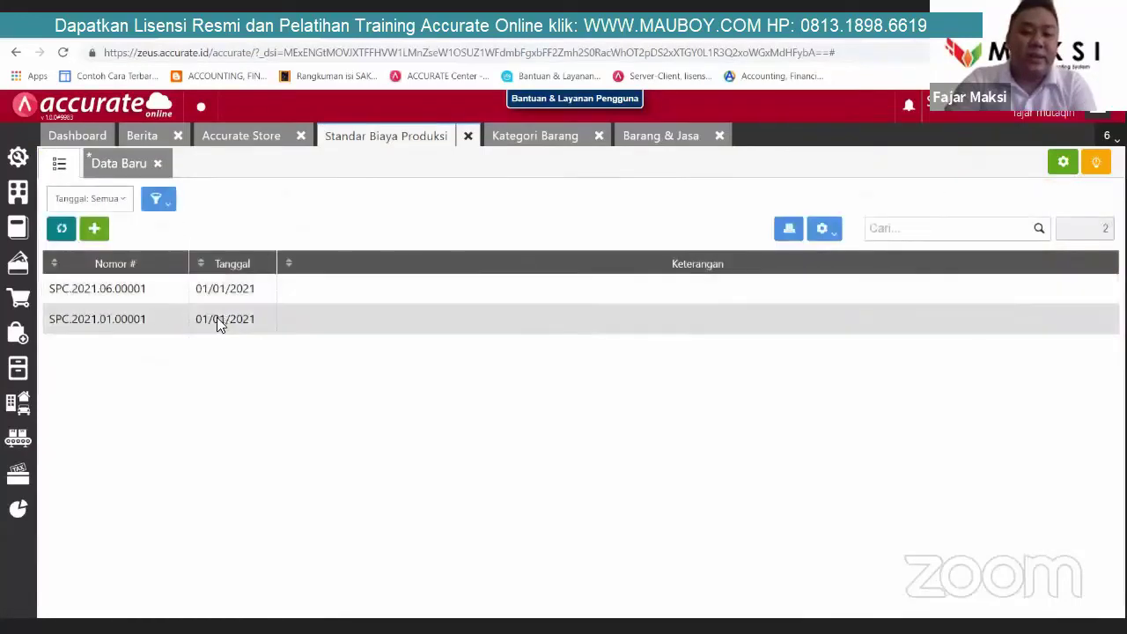
pyautogui.click(220, 323)
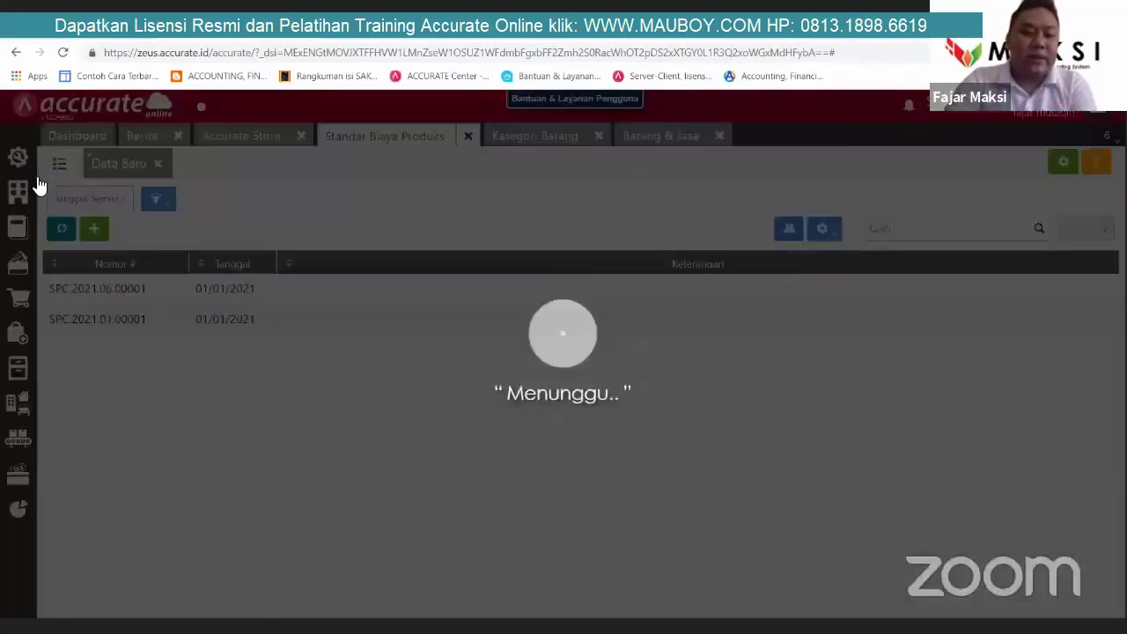
pyautogui.click(53, 166)
pyautogui.click(120, 295)
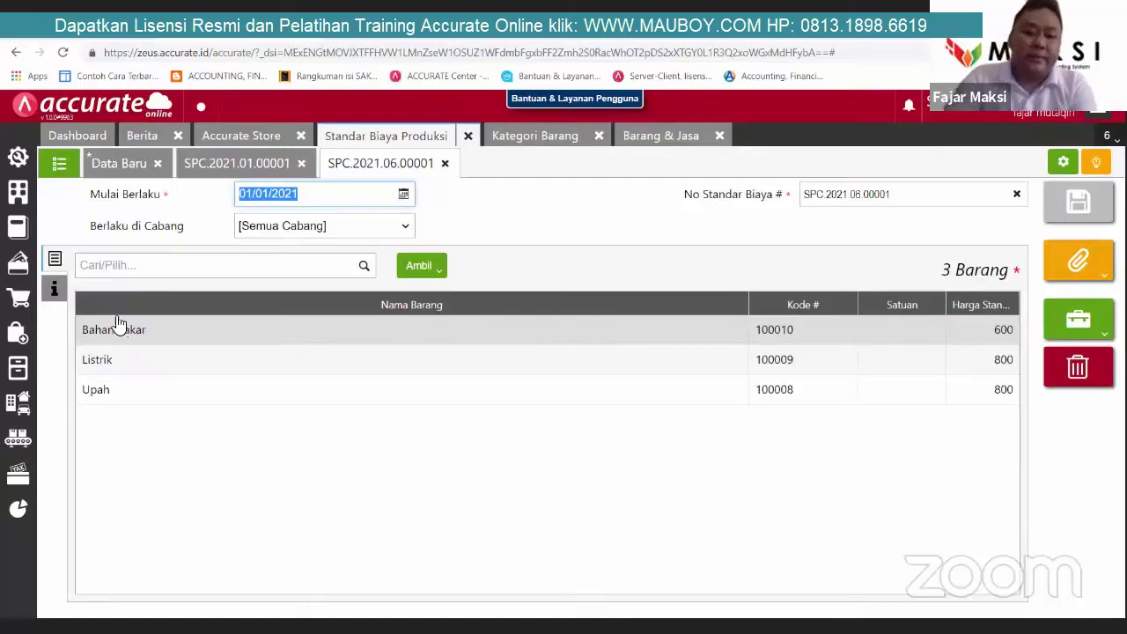
pyautogui.click(264, 165)
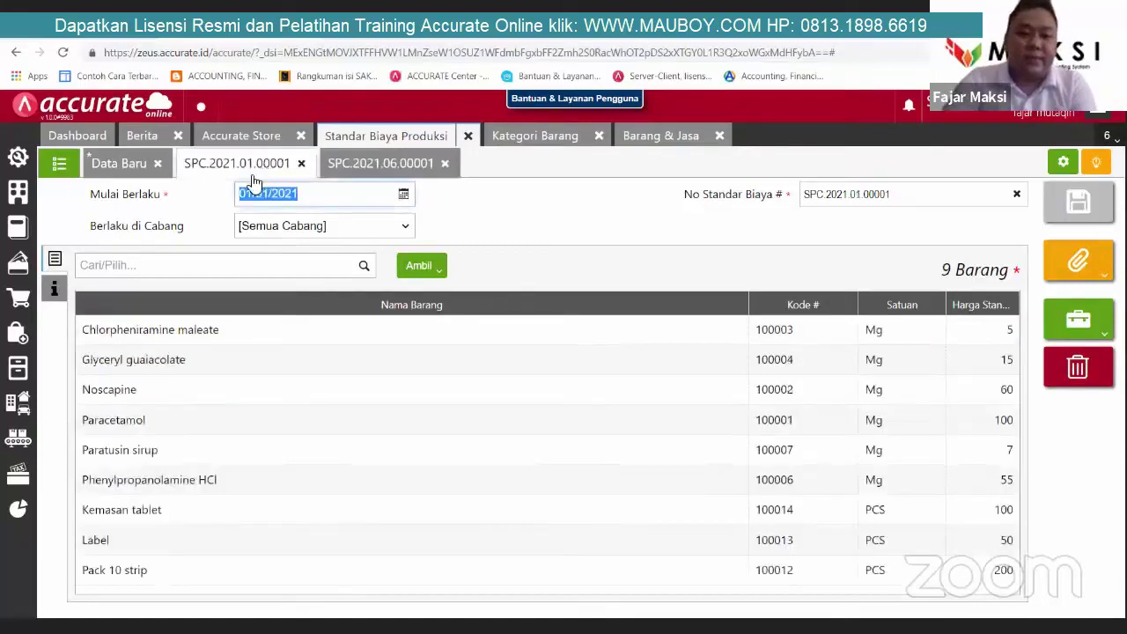
pyautogui.click(116, 163)
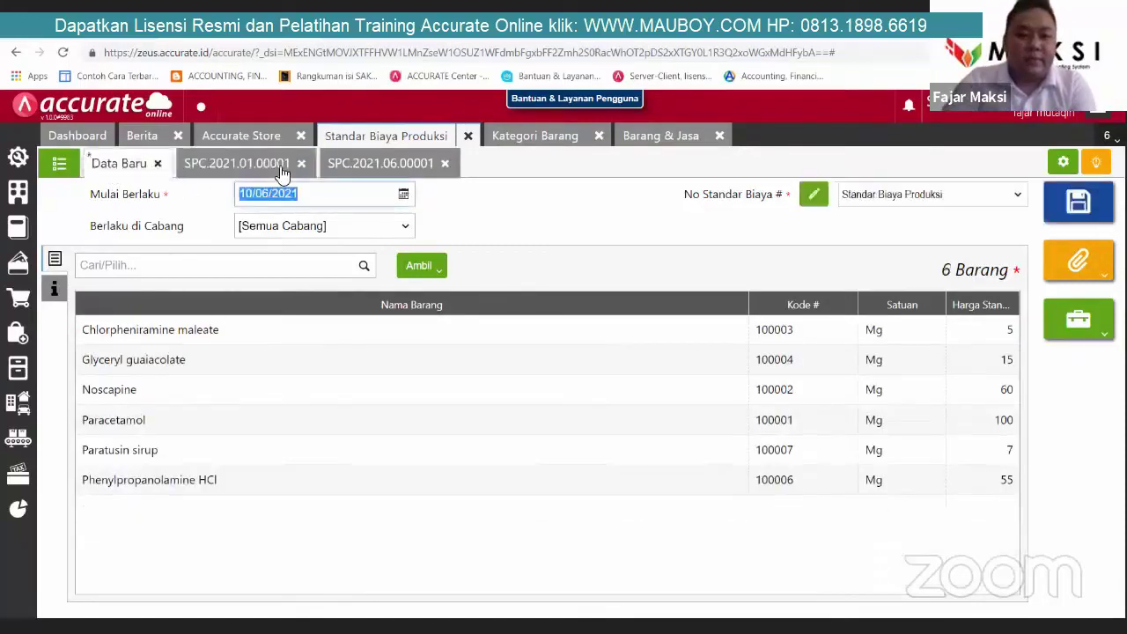
pyautogui.click(301, 163)
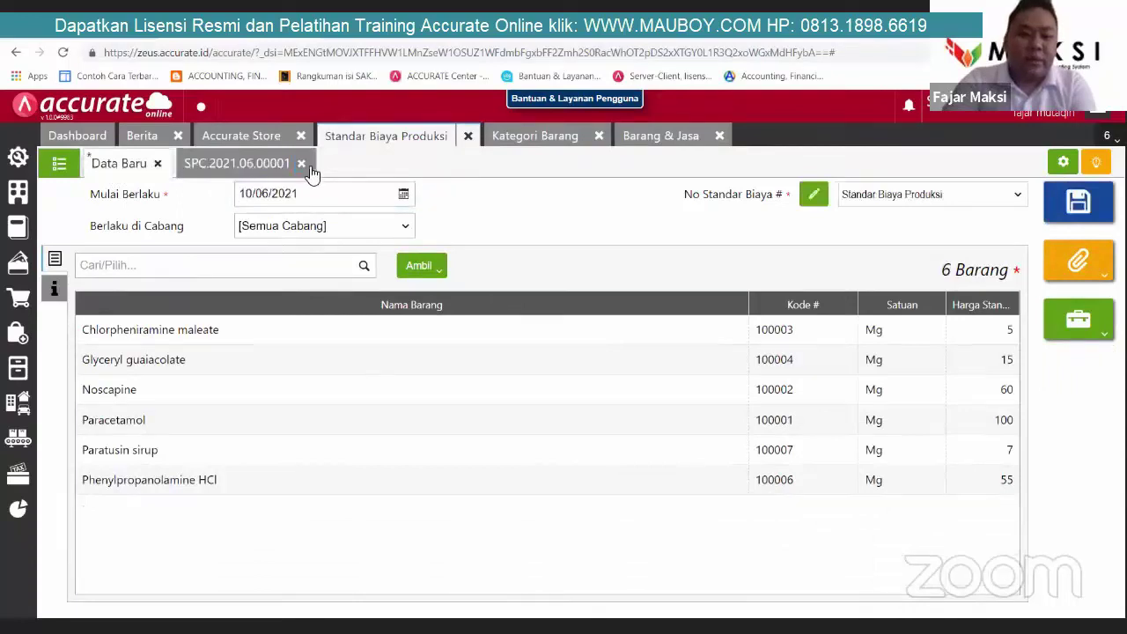
pyautogui.click(302, 163)
# Step: Review Chlorpheniramine maleate's standard price entry once more and leave it unedited
pyautogui.click(412, 273)
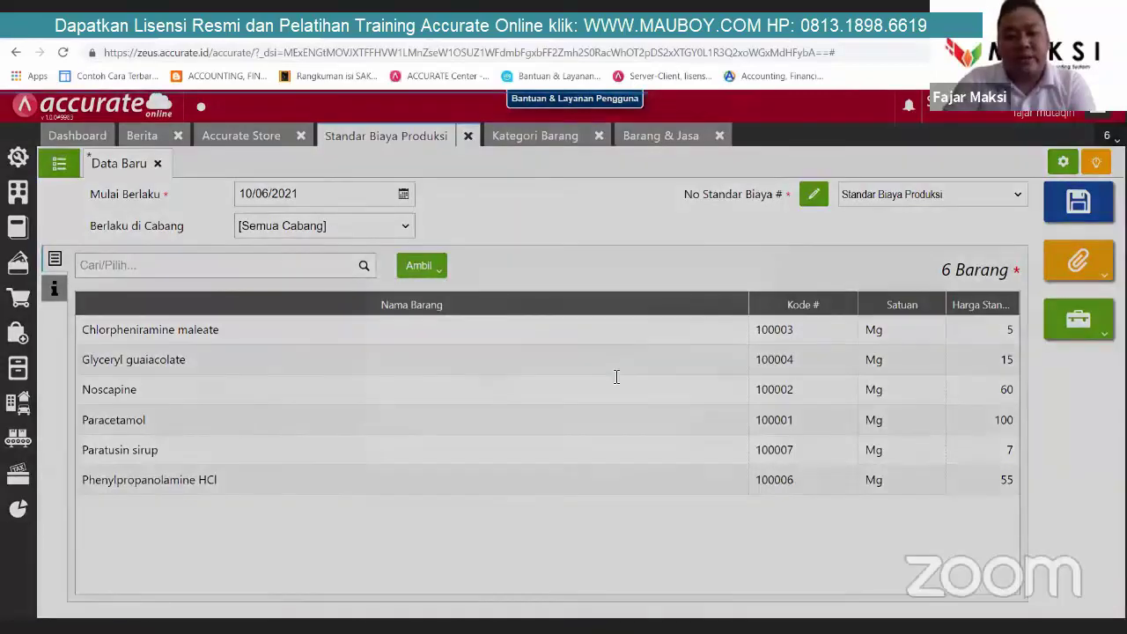
pyautogui.click(669, 330)
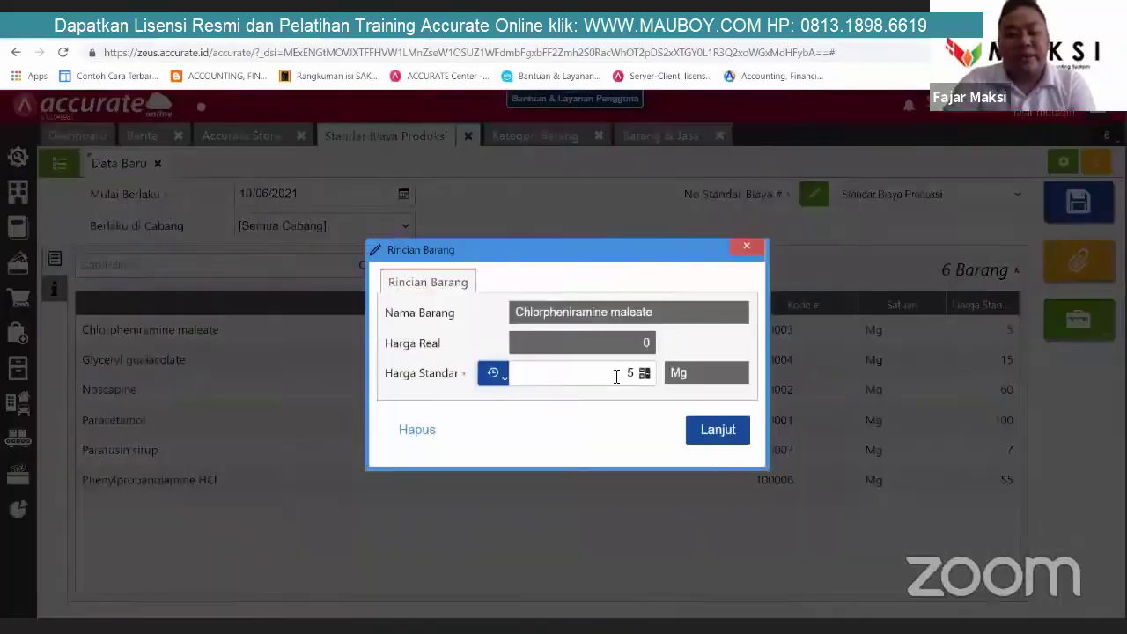
pyautogui.click(746, 243)
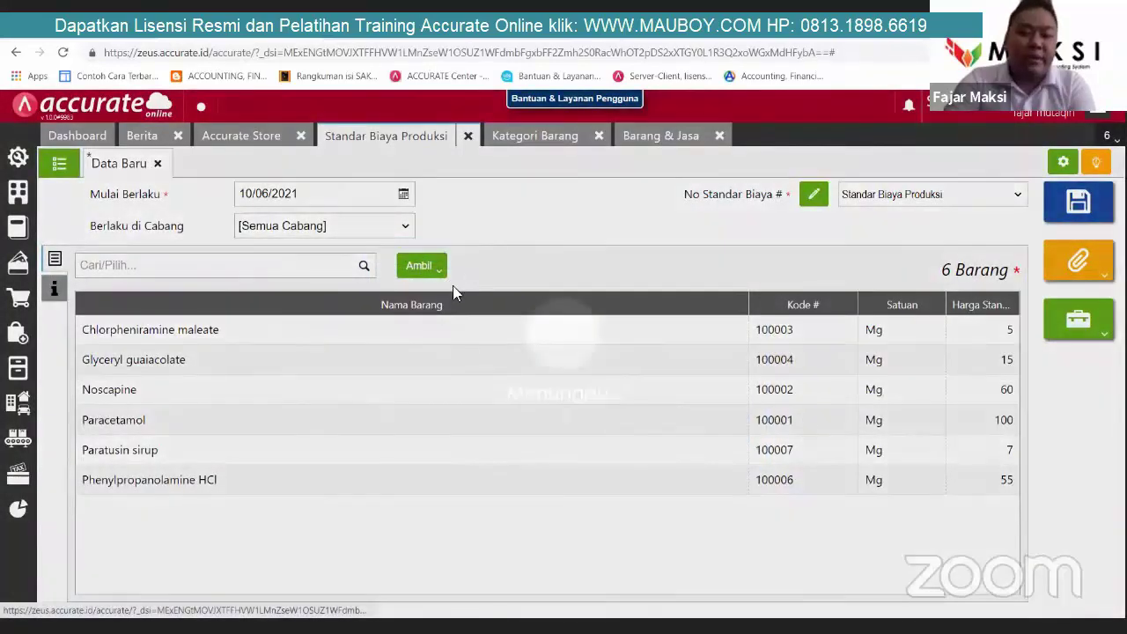
# Step: Download the Excel template for importing items and examine its Nama Barang, Kode and Harga Baru columns
pyautogui.click(453, 285)
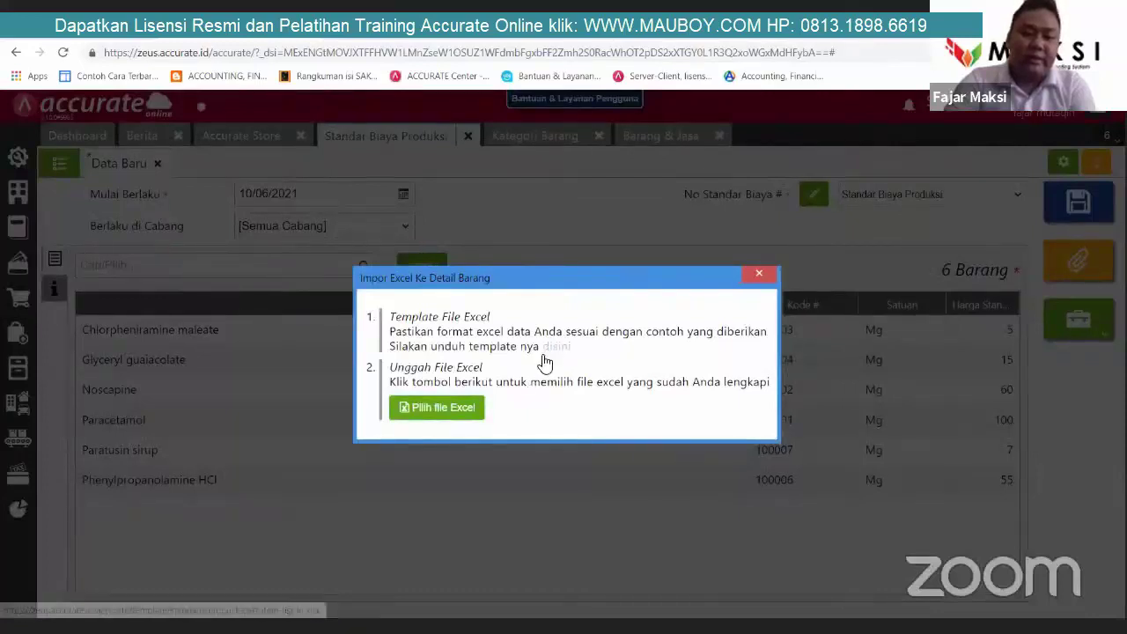
pyautogui.click(545, 356)
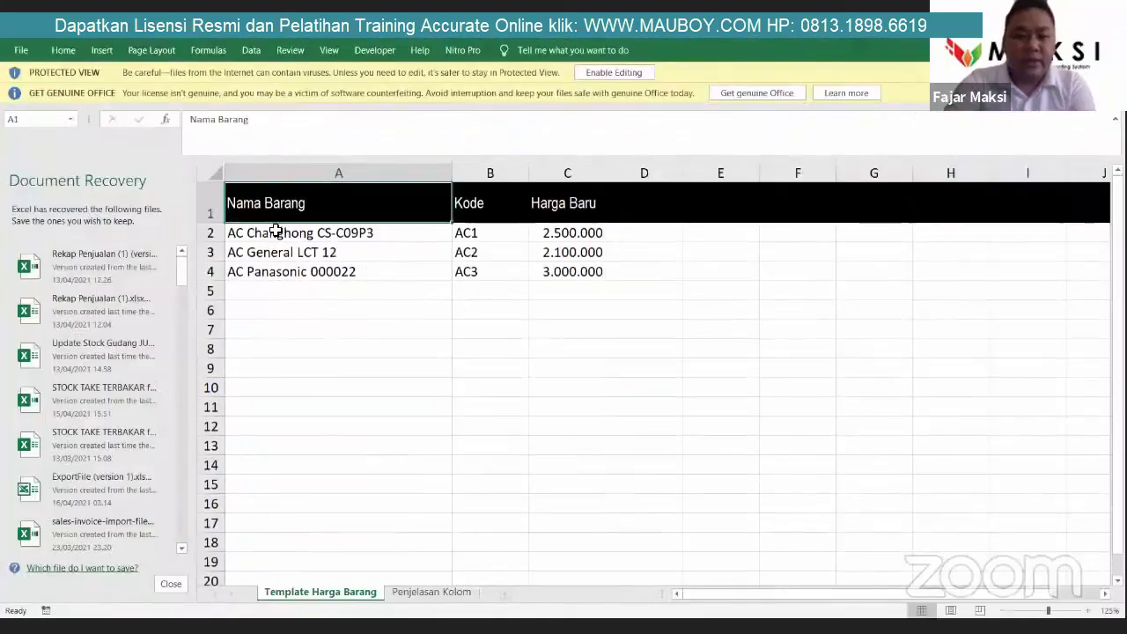
pyautogui.click(429, 229)
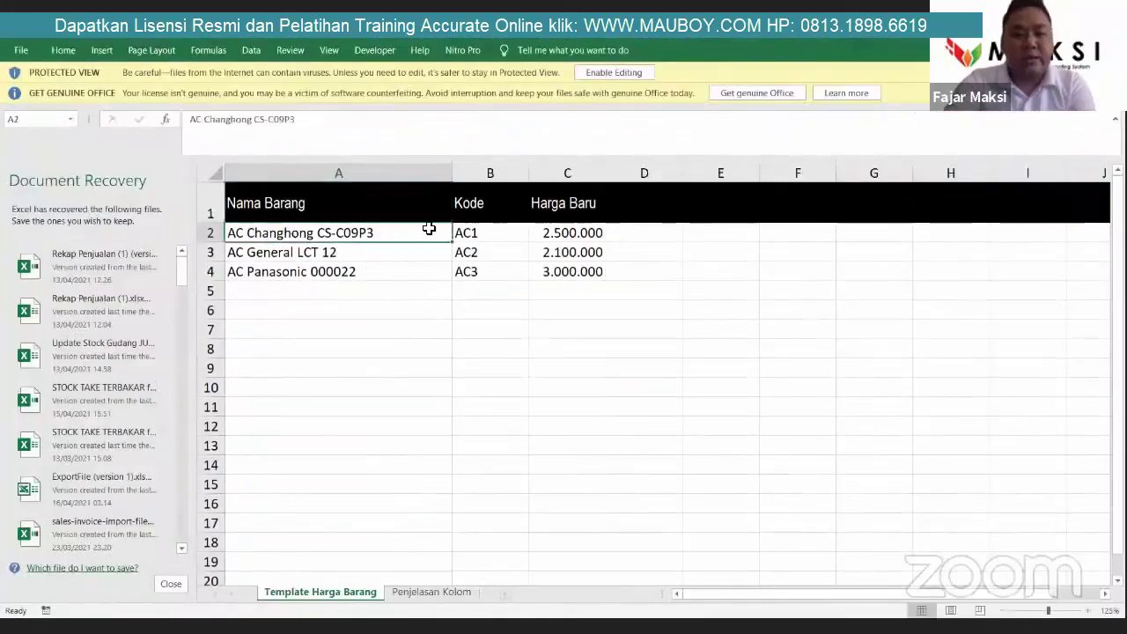
pyautogui.click(520, 236)
pyautogui.click(571, 234)
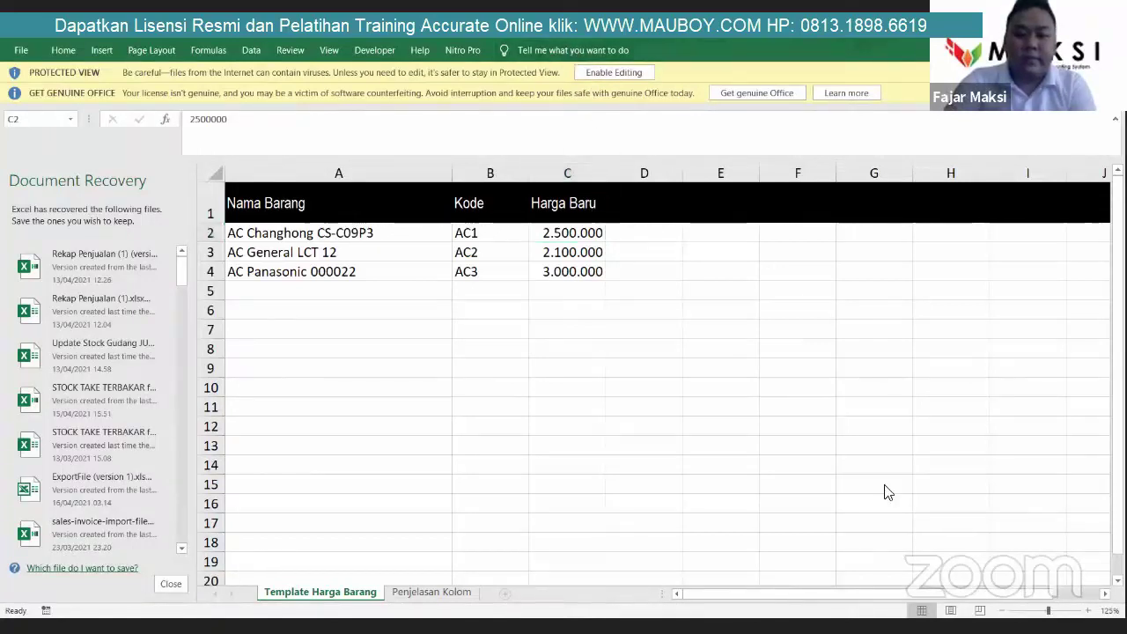
# Step: Return to Accurate Online, try choosing standard-product-cost-item-list-id (2) as the import file, and cancel the Excel import
pyautogui.hotkey('alt', 'Tab')
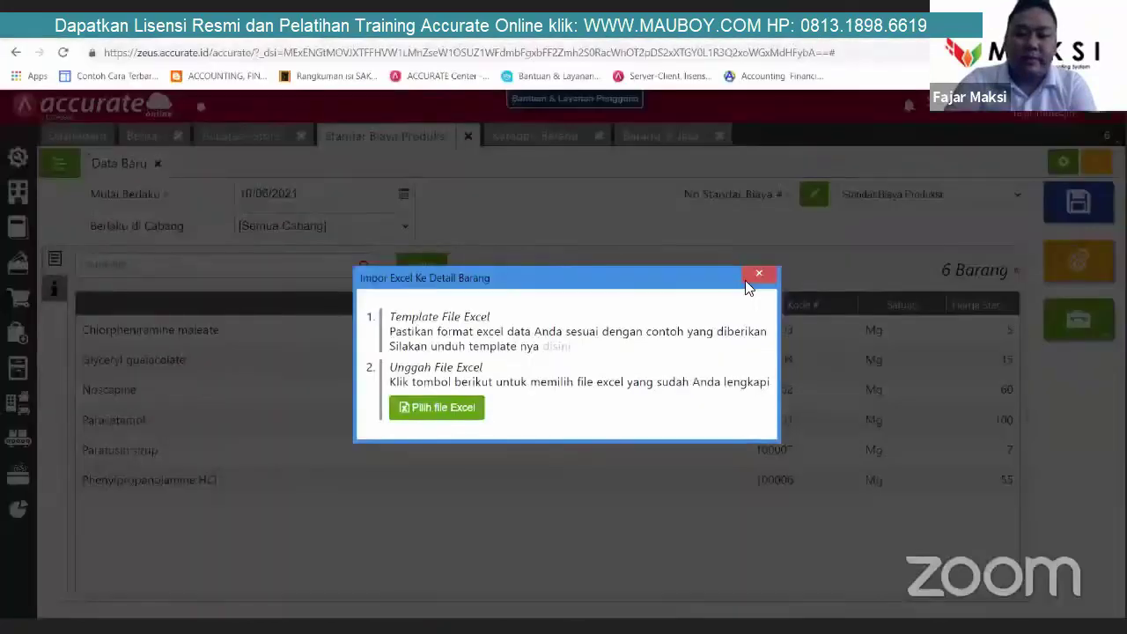
pyautogui.click(408, 416)
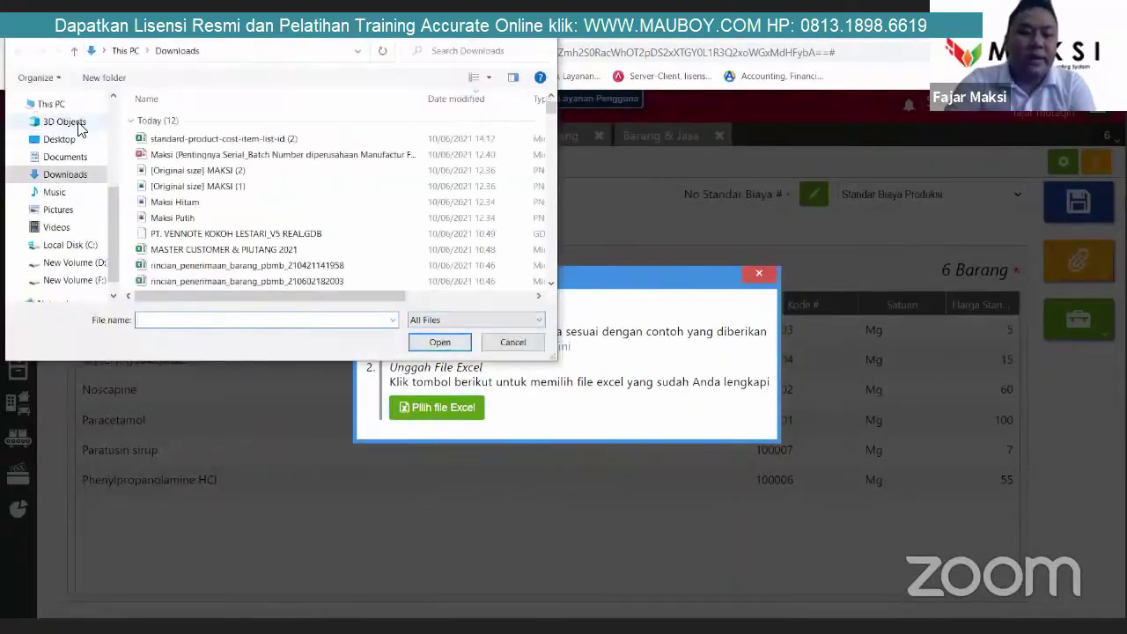
pyautogui.click(185, 139)
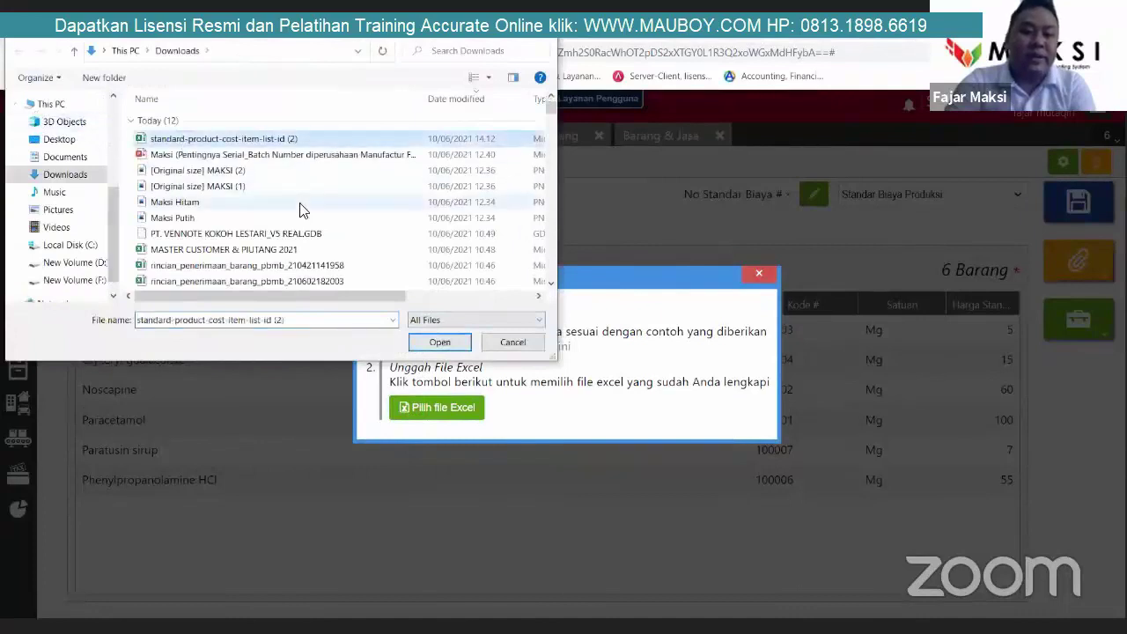
pyautogui.click(512, 342)
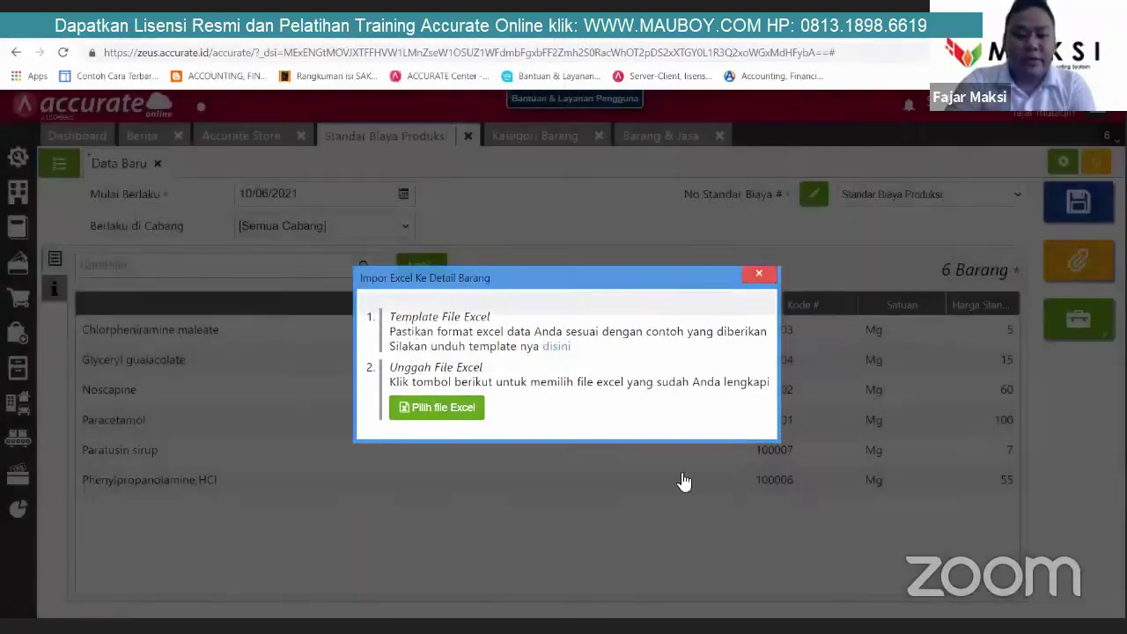
pyautogui.click(684, 481)
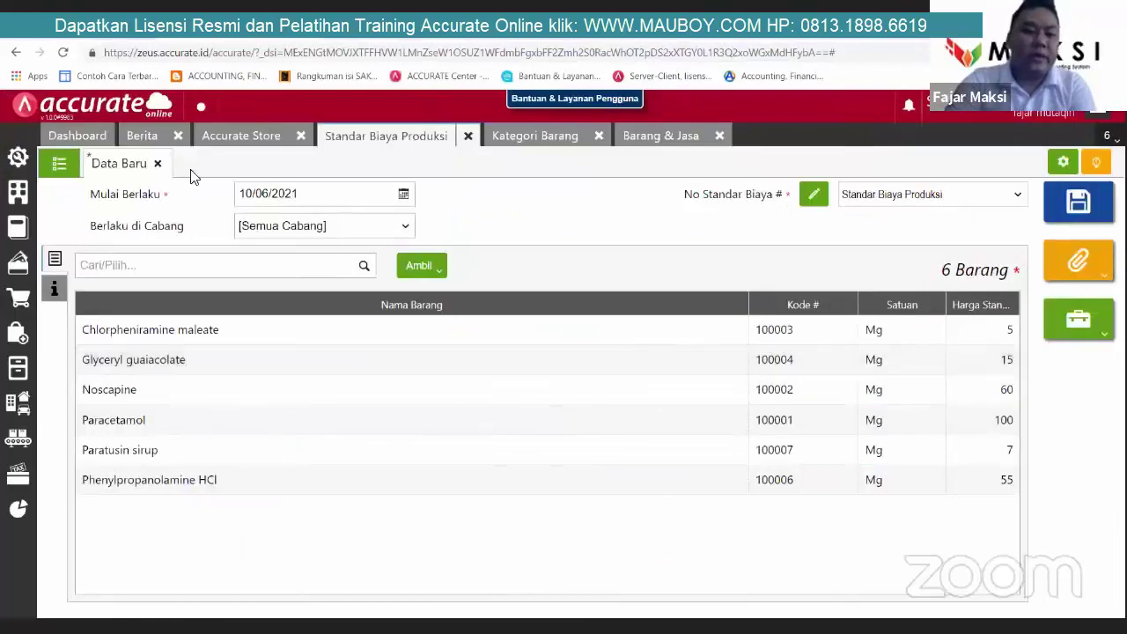
# Step: Discard the unsaved new production cost standard and return to the list of existing standards
pyautogui.click(60, 169)
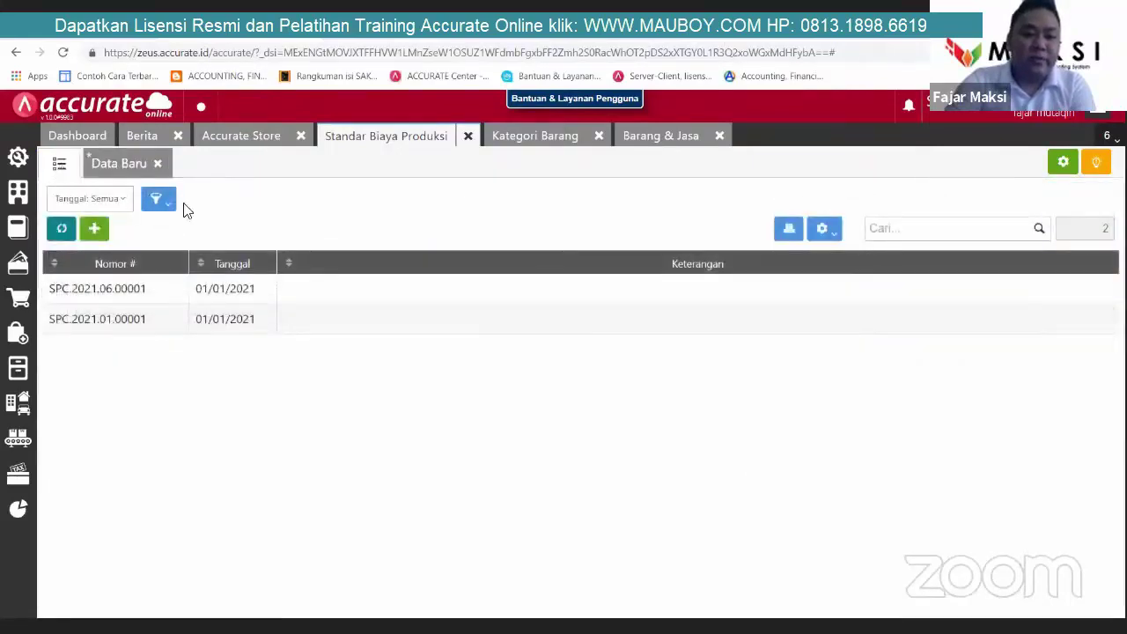
pyautogui.click(156, 165)
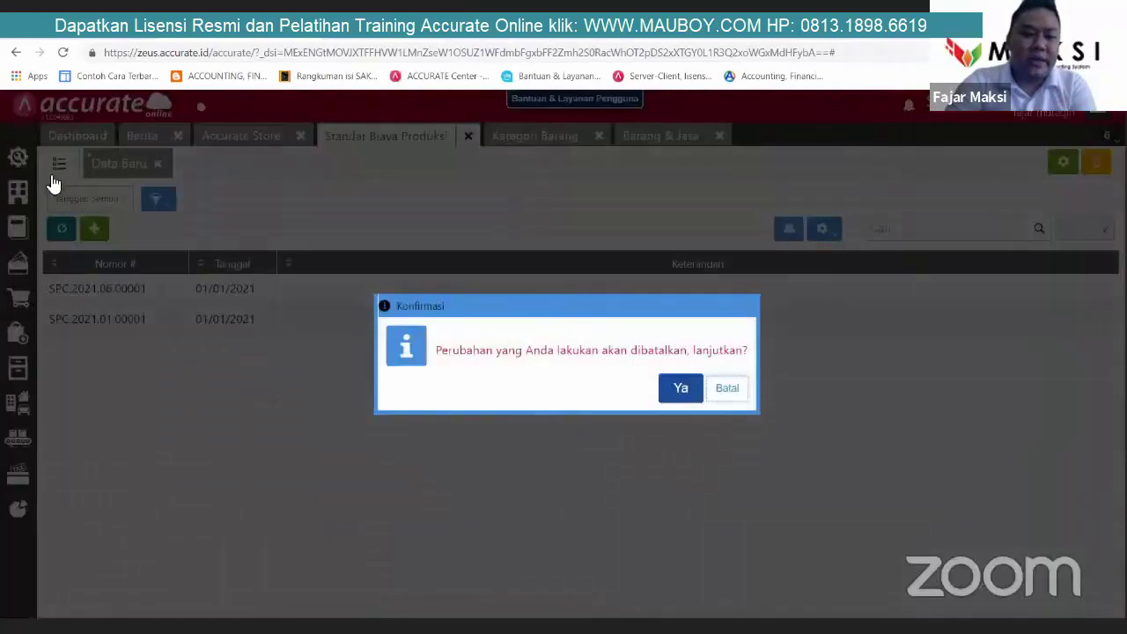
pyautogui.press('Return')
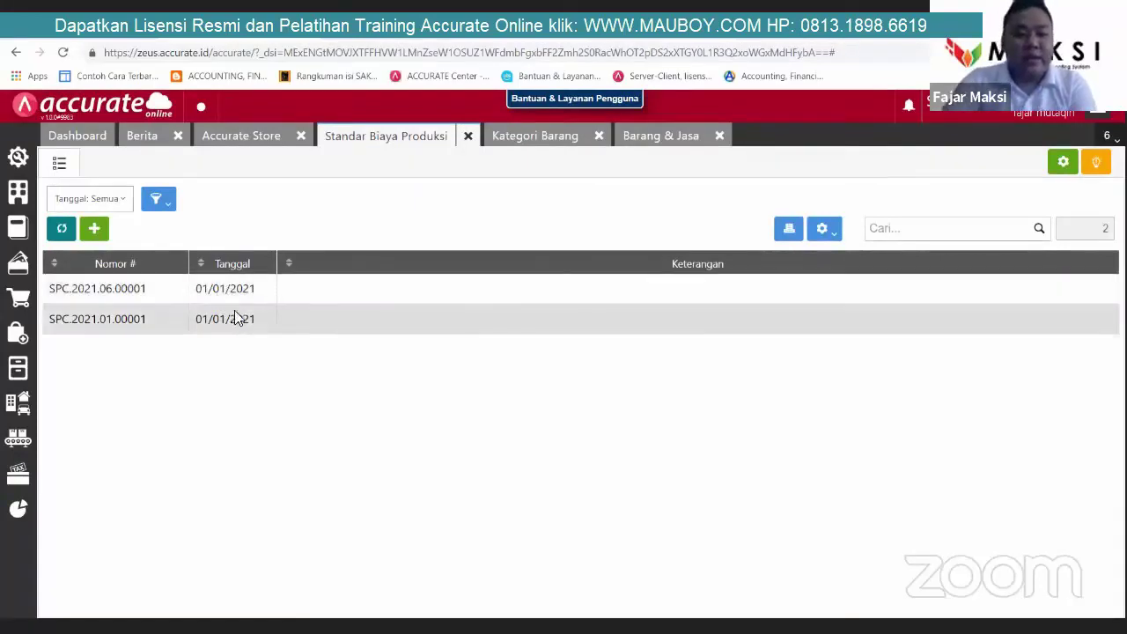
# Step: Open cost standard SPC.2021.01.00001 and examine its effective date without changing it
pyautogui.click(1002, 319)
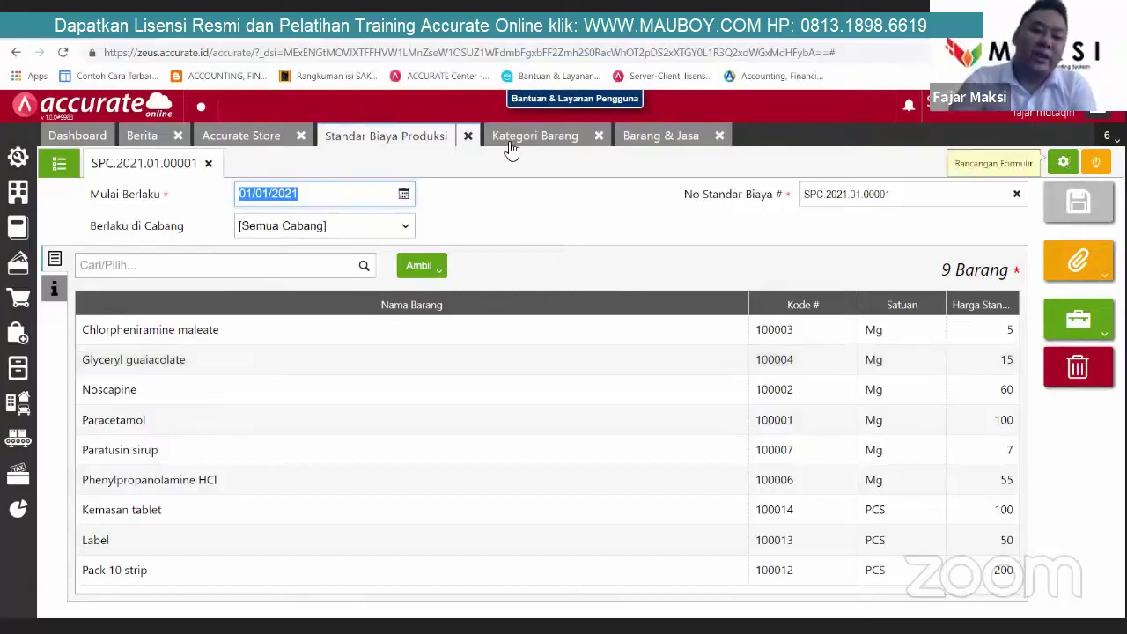
pyautogui.click(387, 200)
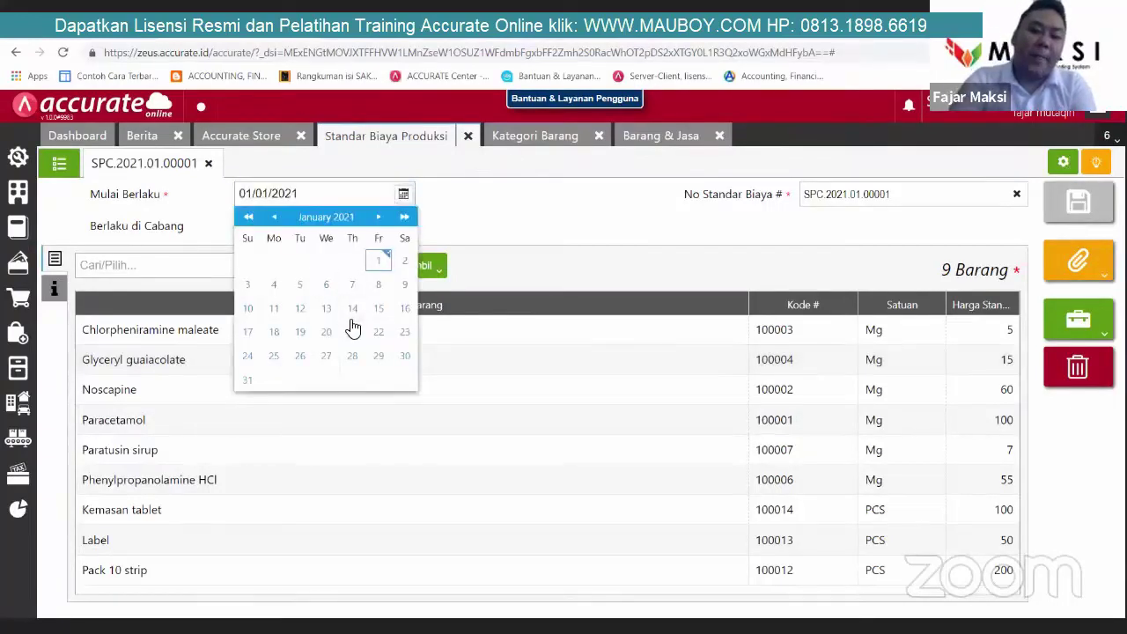
pyautogui.click(507, 231)
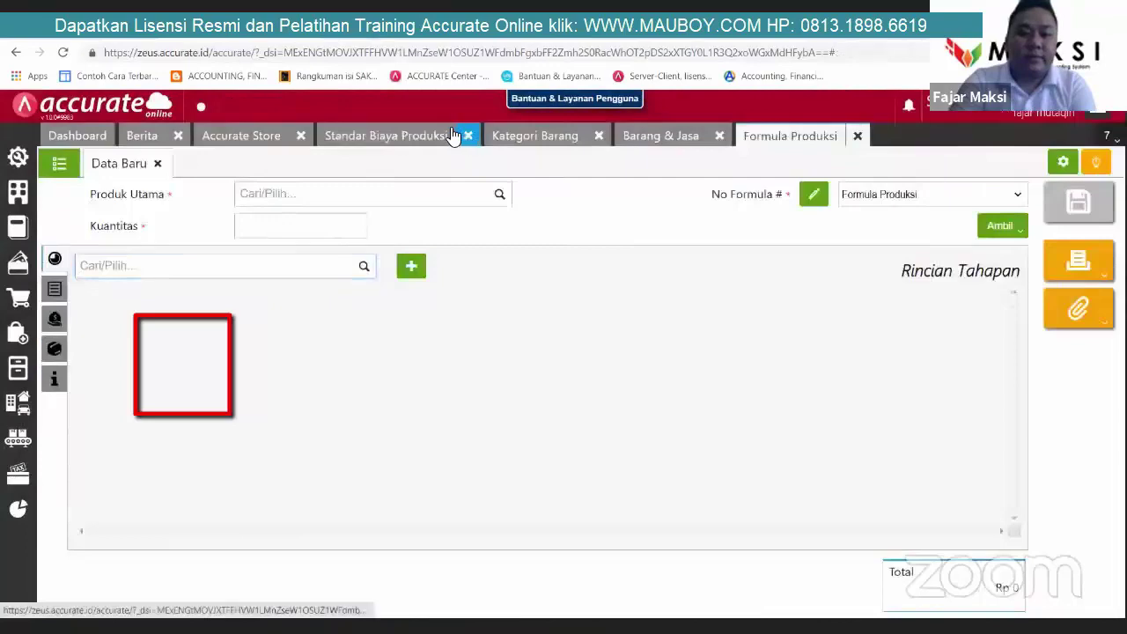
# Step: Close the Standar Biaya Produksi, Kategori Barang and Barang & Jasa modules, keeping Formula Produksi open
pyautogui.click(468, 136)
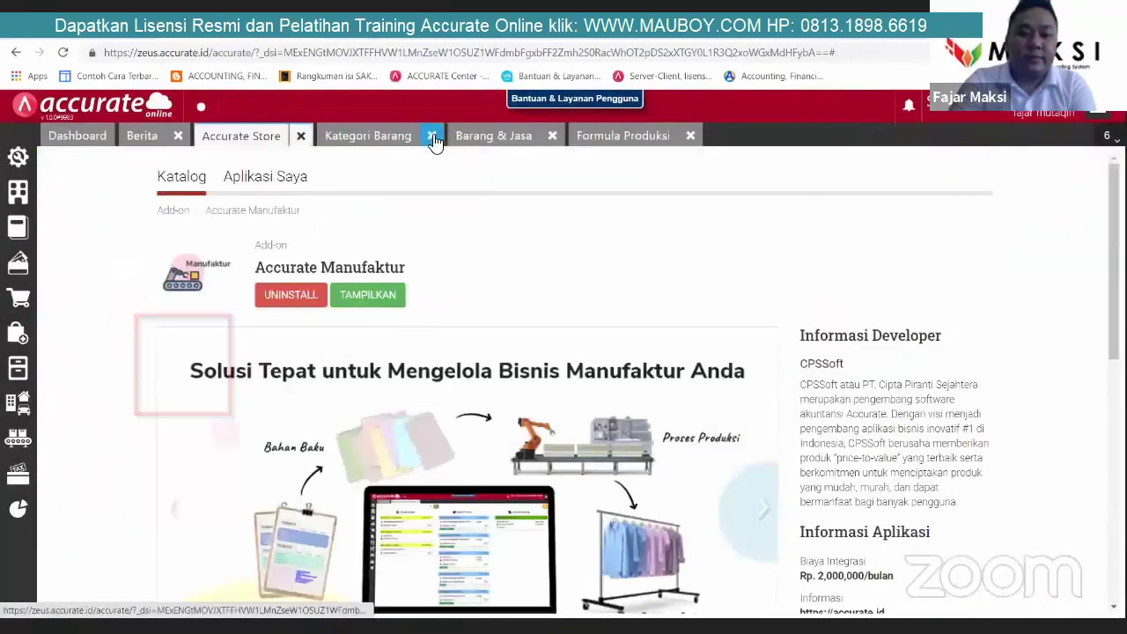
pyautogui.click(433, 136)
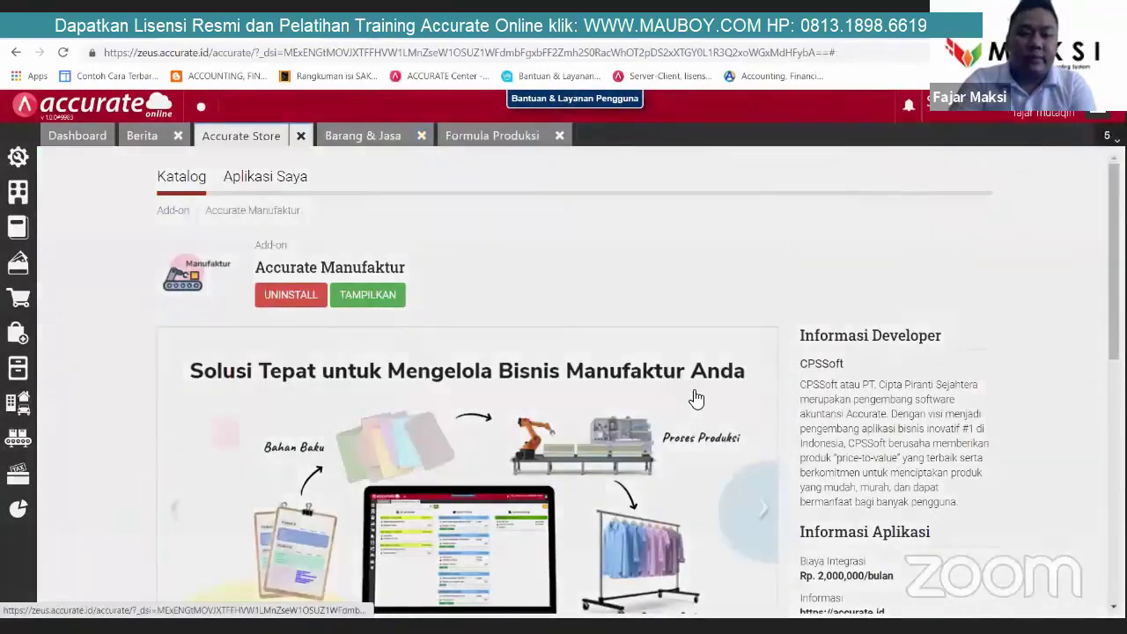
pyautogui.click(421, 136)
pyautogui.press('Return')
# Step: Open production formula BOM.2021.06.00001 for Paracetamol ABC Strip 10 tablet and view its production stages
pyautogui.click(365, 141)
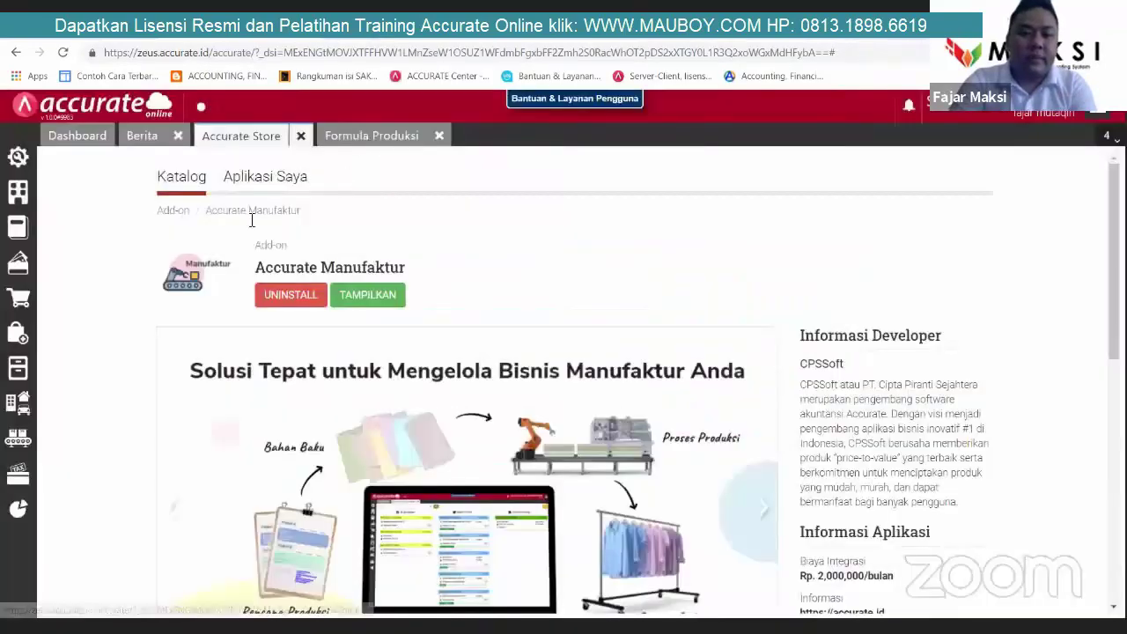
pyautogui.click(60, 165)
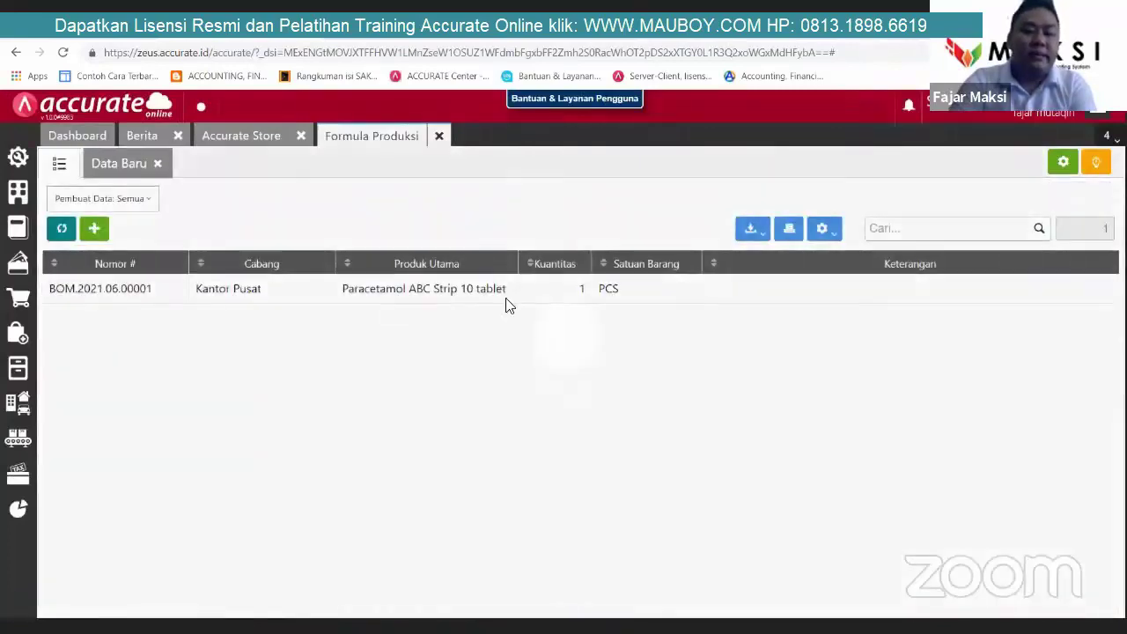
pyautogui.click(506, 303)
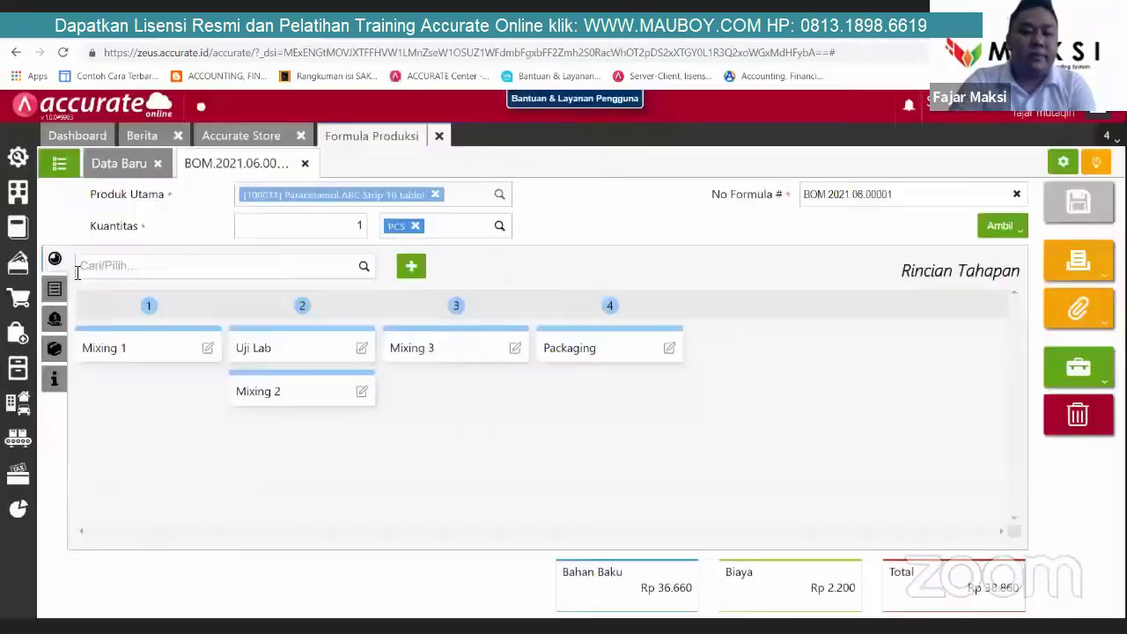
# Step: Examine the formula's raw material details, its quantity field and the items available for adding, without adding any
pyautogui.click(56, 289)
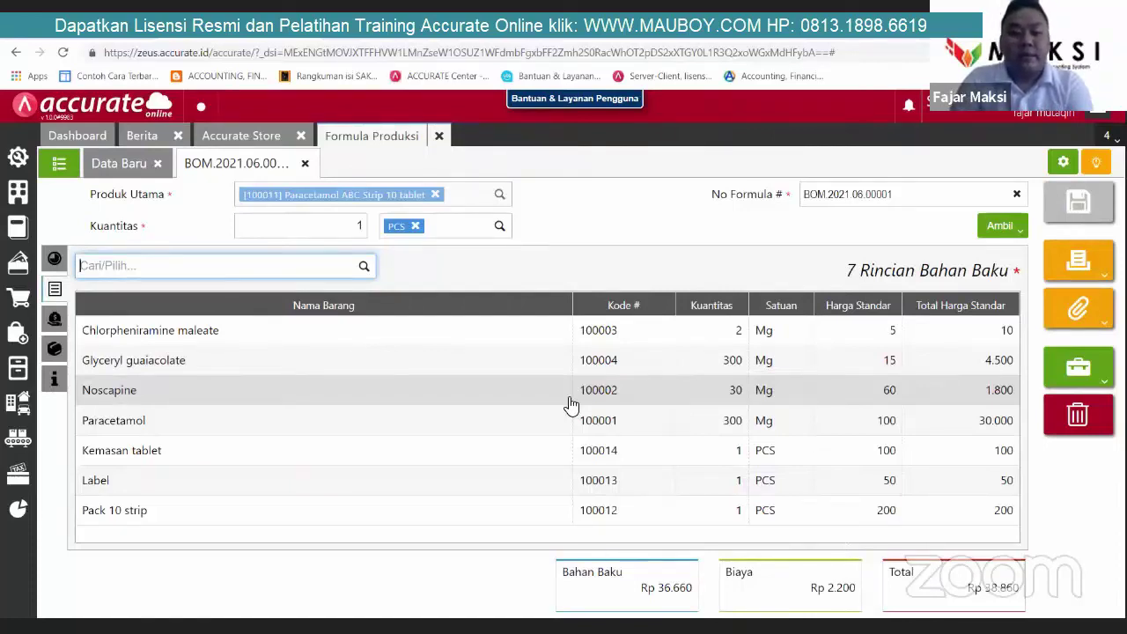
pyautogui.click(300, 223)
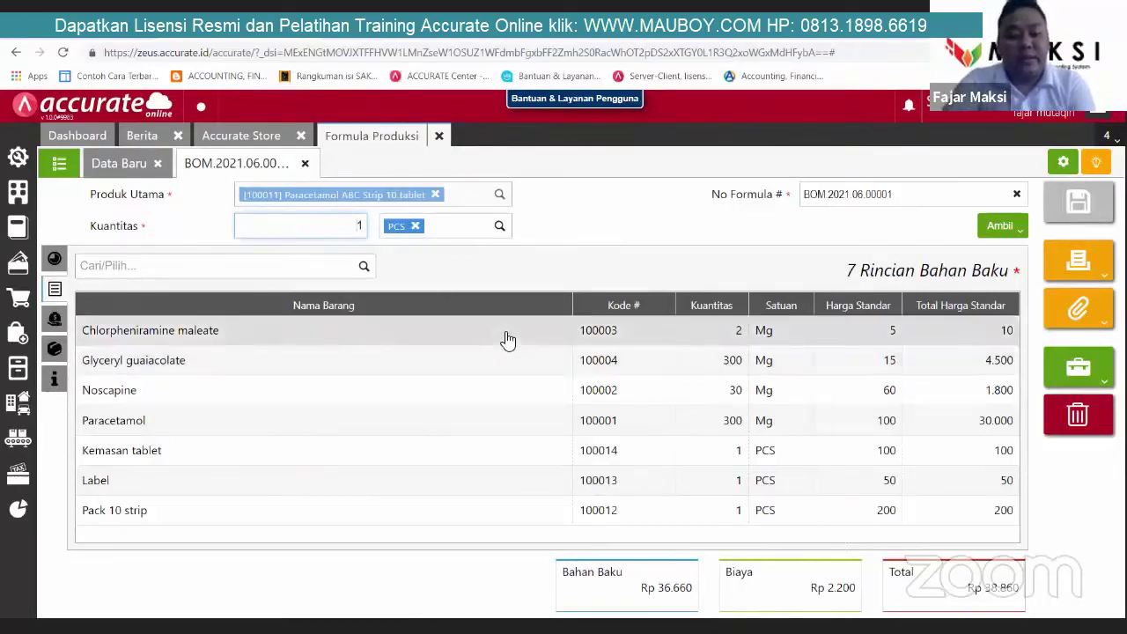
pyautogui.click(363, 267)
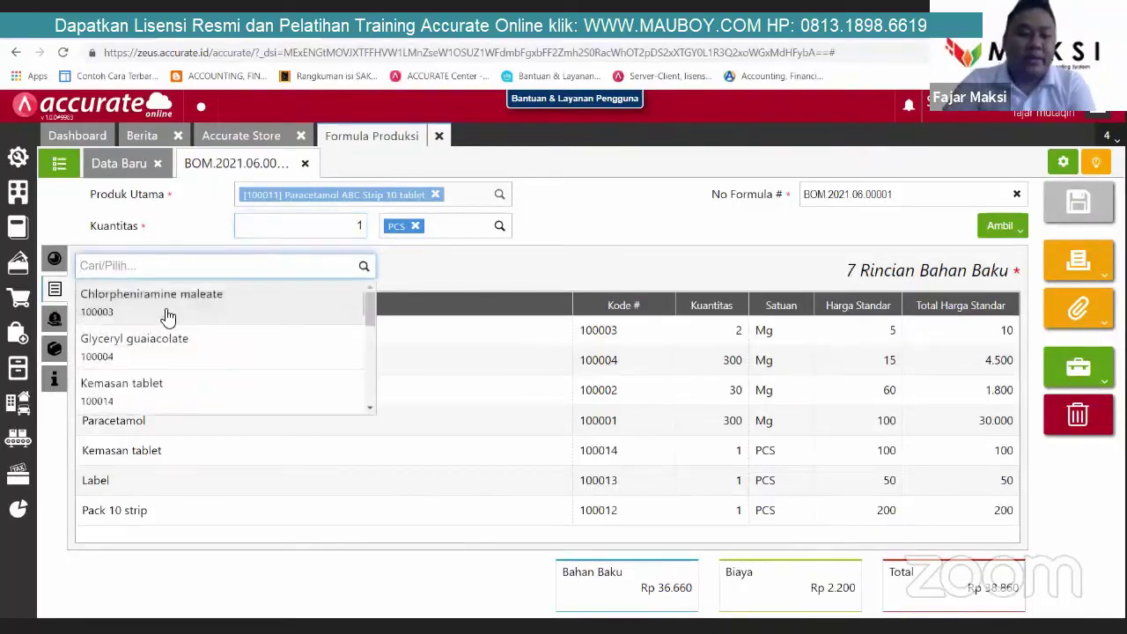
pyautogui.scroll(-3, 168, 317)
pyautogui.scroll(-2, 188, 340)
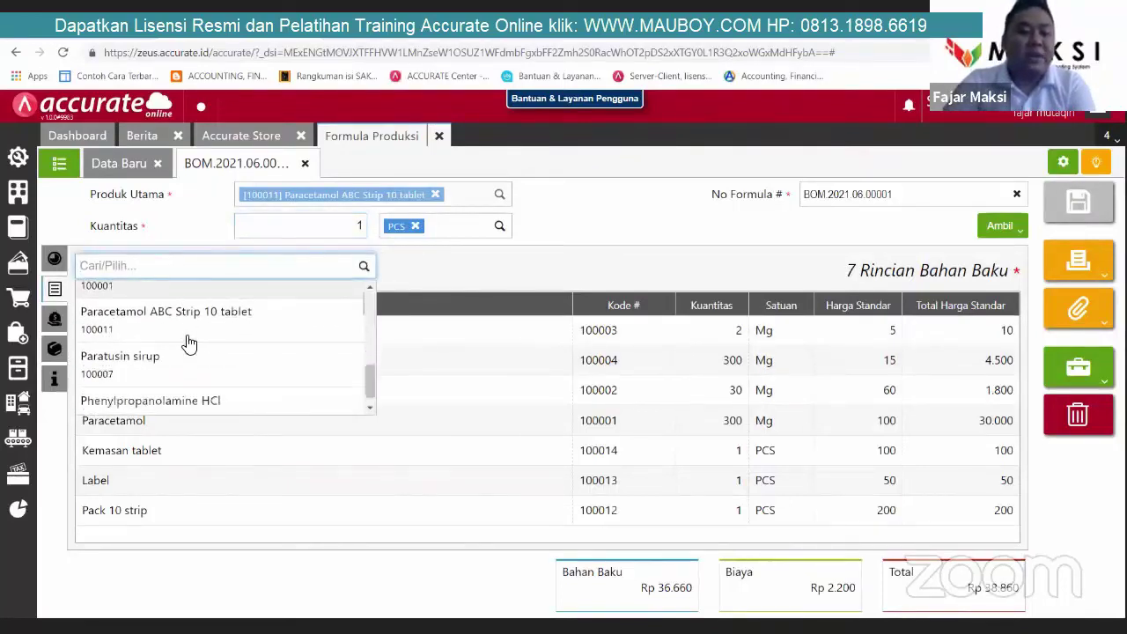
pyautogui.click(419, 329)
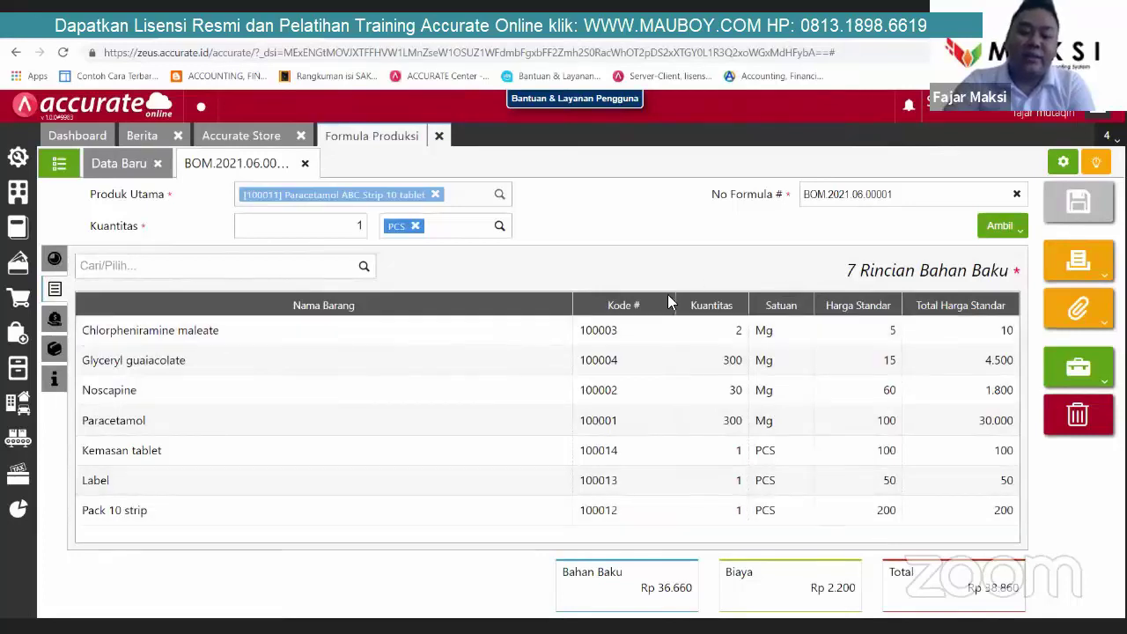
# Step: Review the quantity, unit, standard price and stage of Chlorpheniramine maleate in the formula, leaving the entry unedited
pyautogui.click(828, 329)
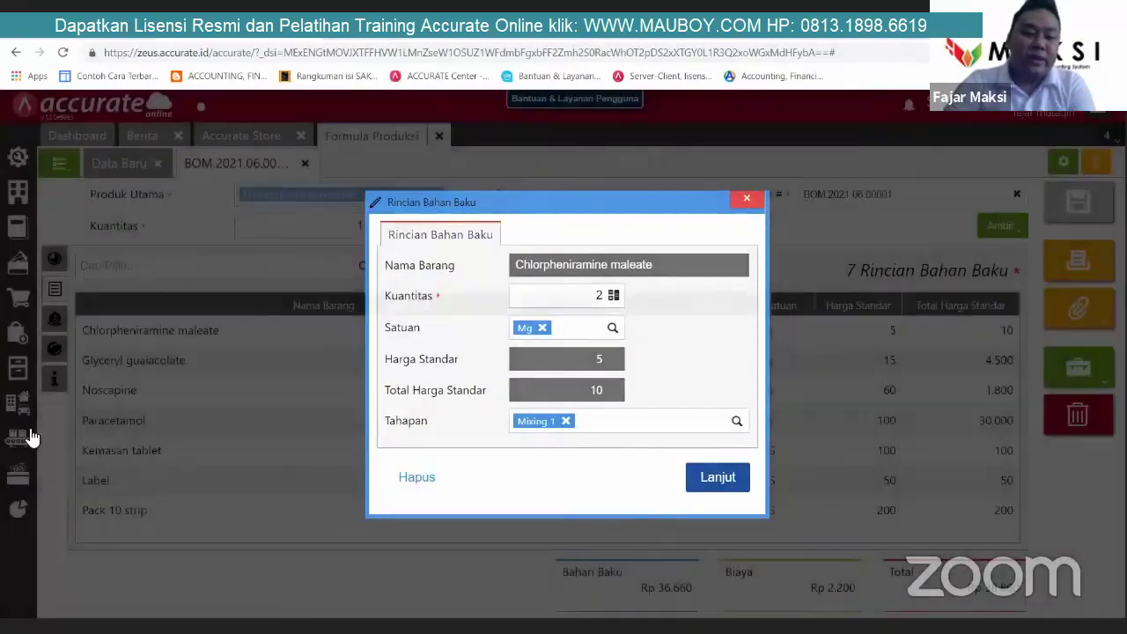
pyautogui.click(35, 439)
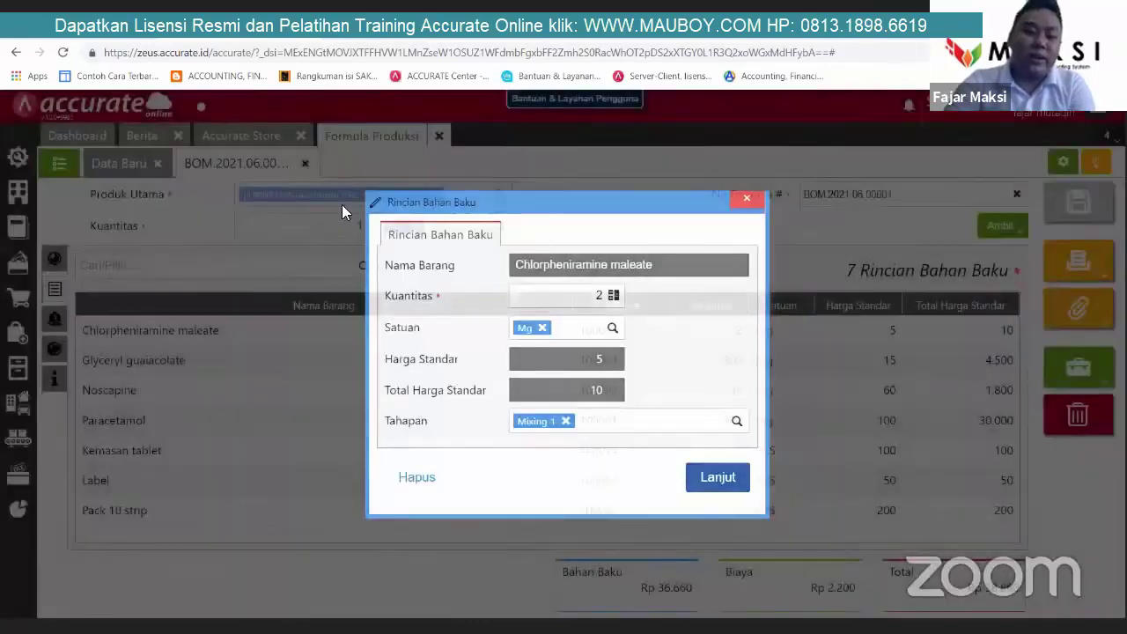
pyautogui.click(747, 196)
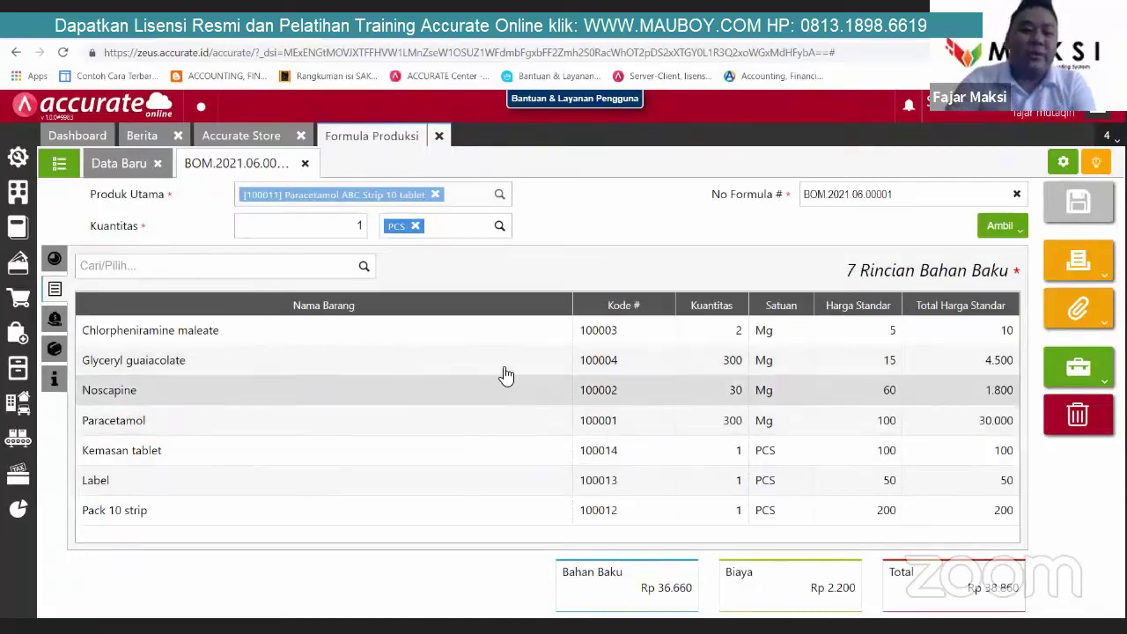
# Step: Examine the formula's production costs and the details of the Bahan Bakar cost, leaving them unedited
pyautogui.click(55, 318)
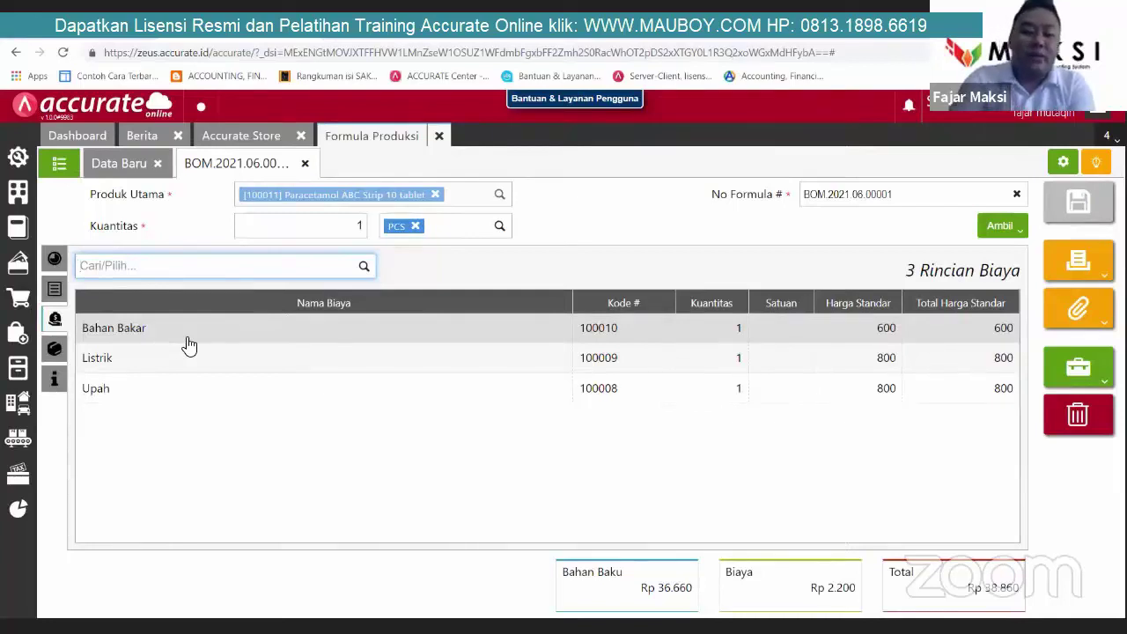
pyautogui.click(703, 333)
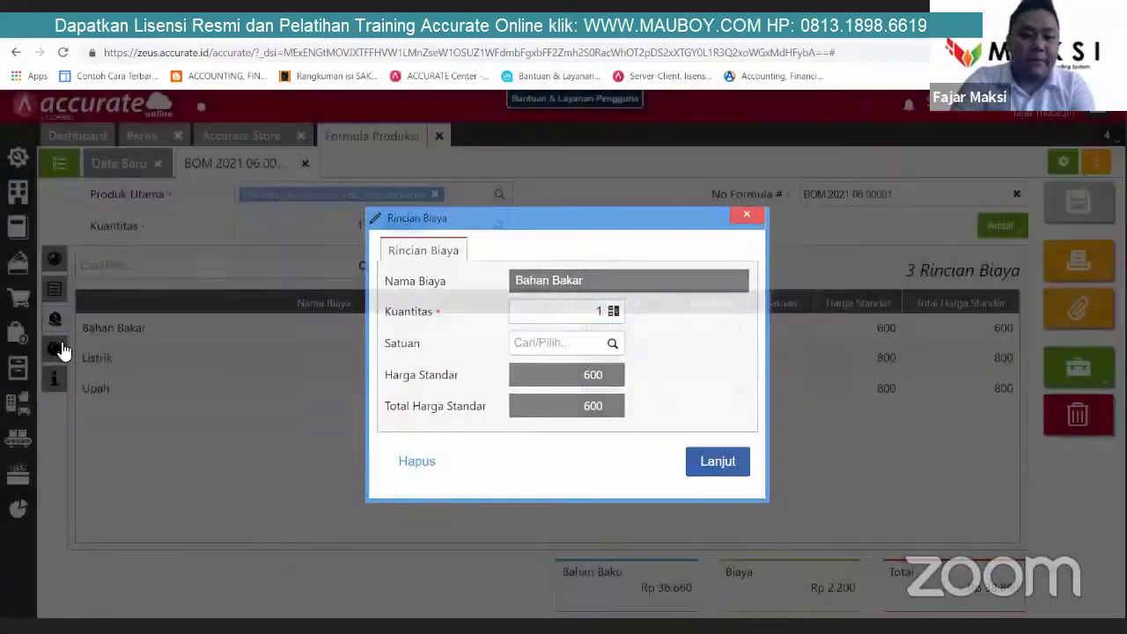
pyautogui.click(61, 349)
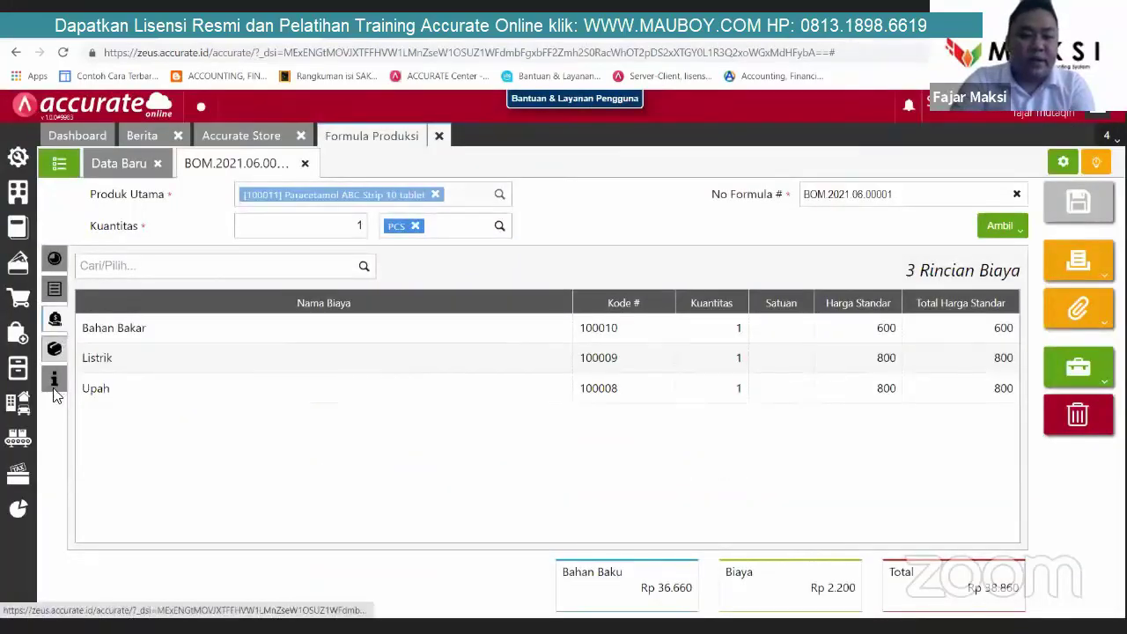
# Step: Review the formula's other products and additional info, including the Kualitas Produk Kedua choices, and return to its production stages
pyautogui.click(55, 350)
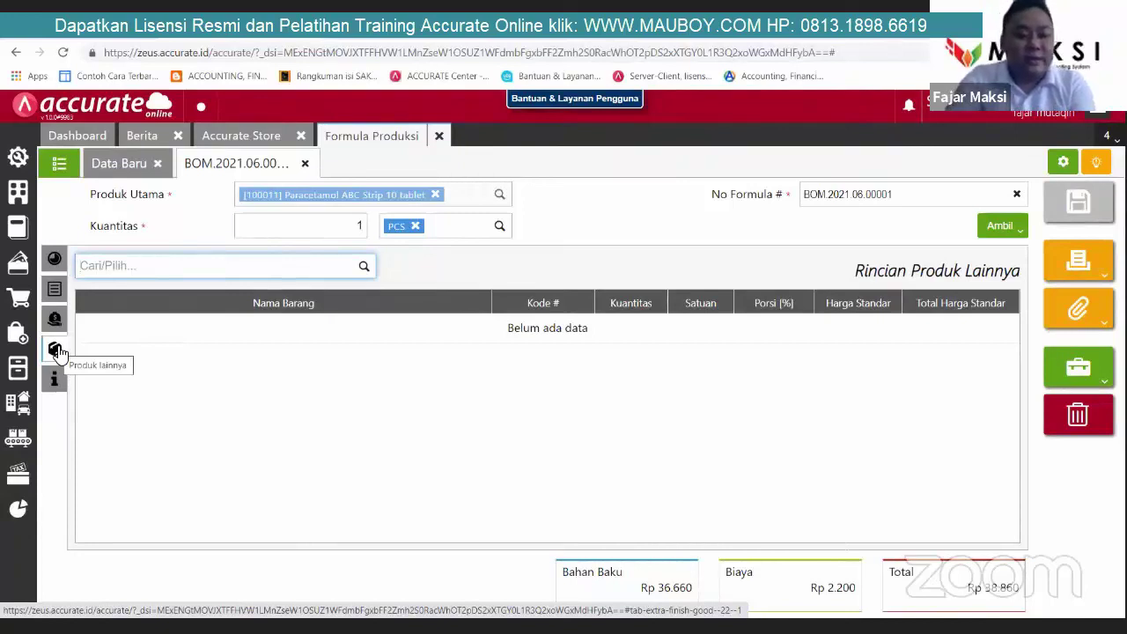
pyautogui.click(55, 379)
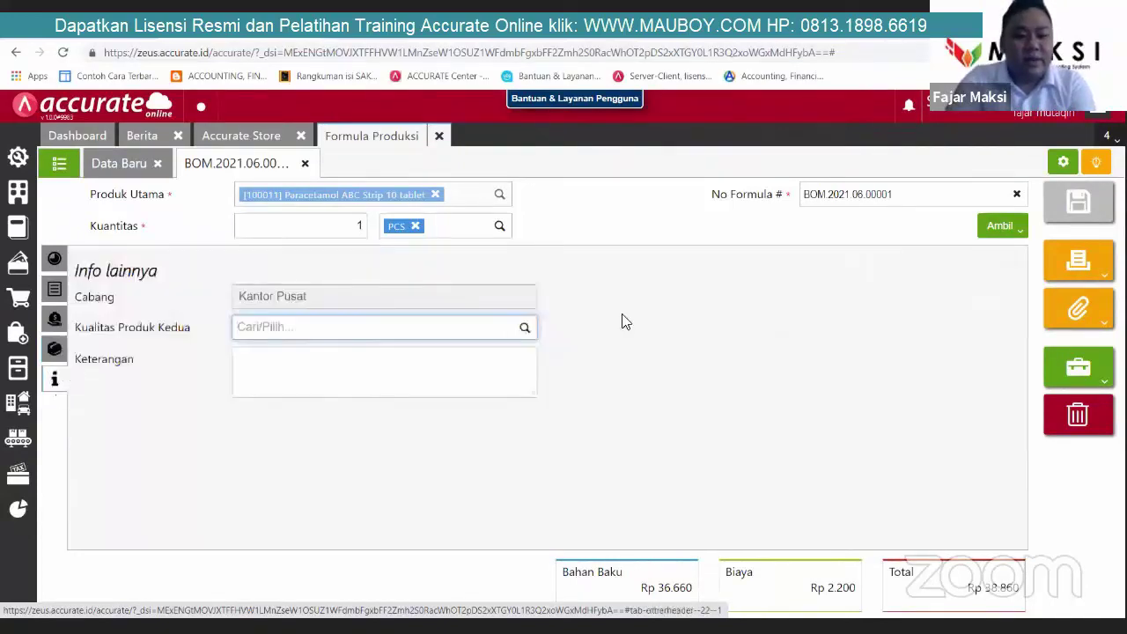
pyautogui.click(525, 327)
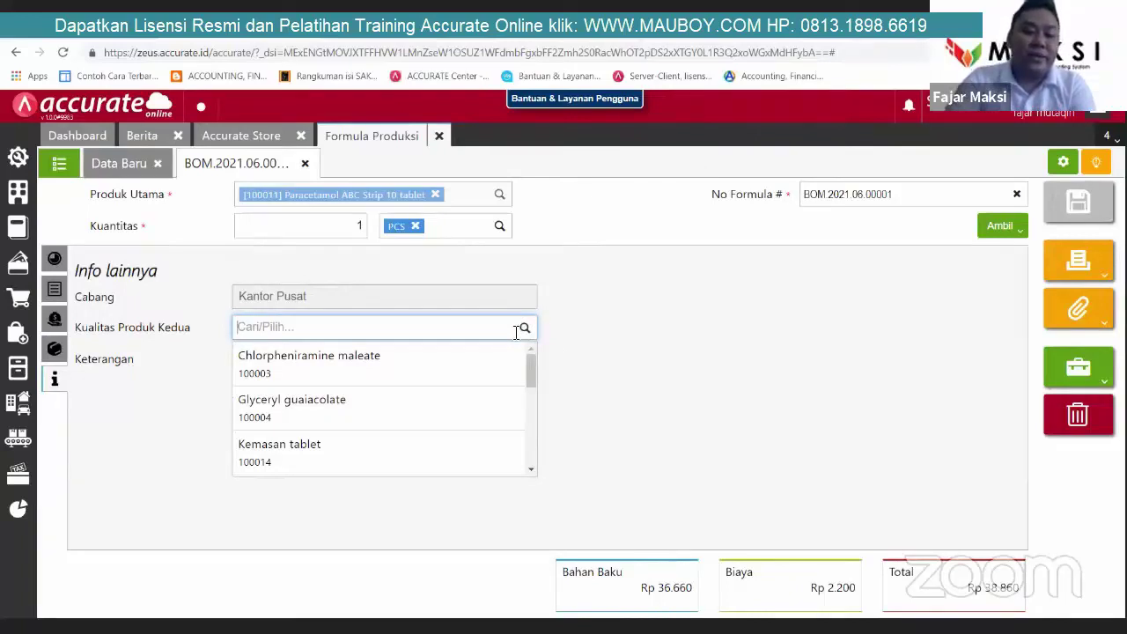
pyautogui.click(55, 259)
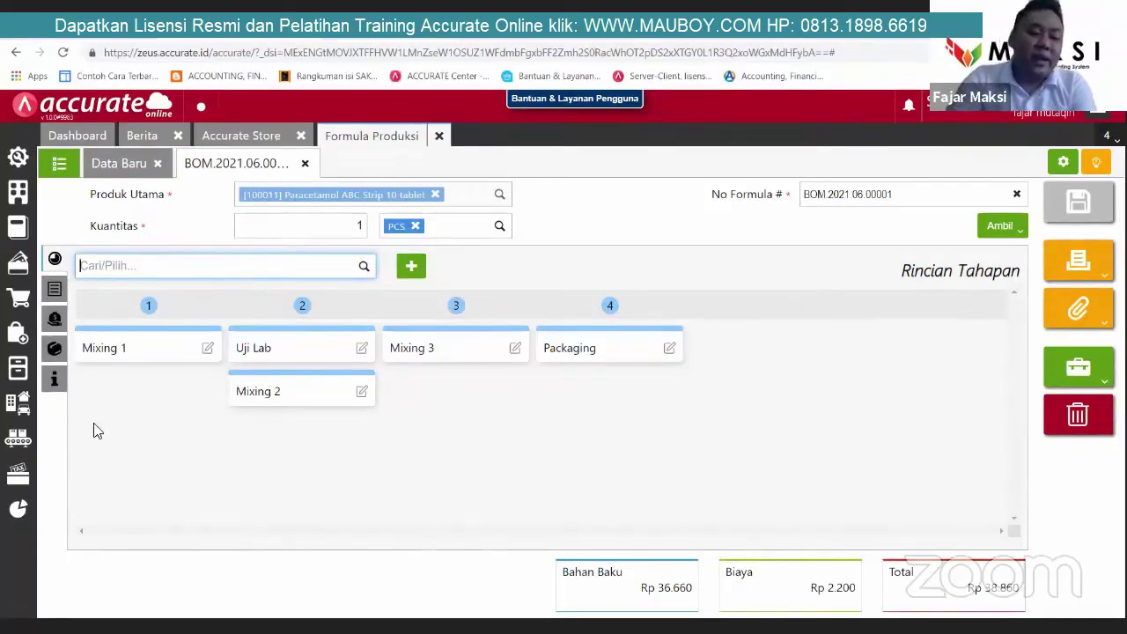
# Step: Open the Tahapan Produksi module under Manufaktur and view the list of existing production stages
pyautogui.click(20, 403)
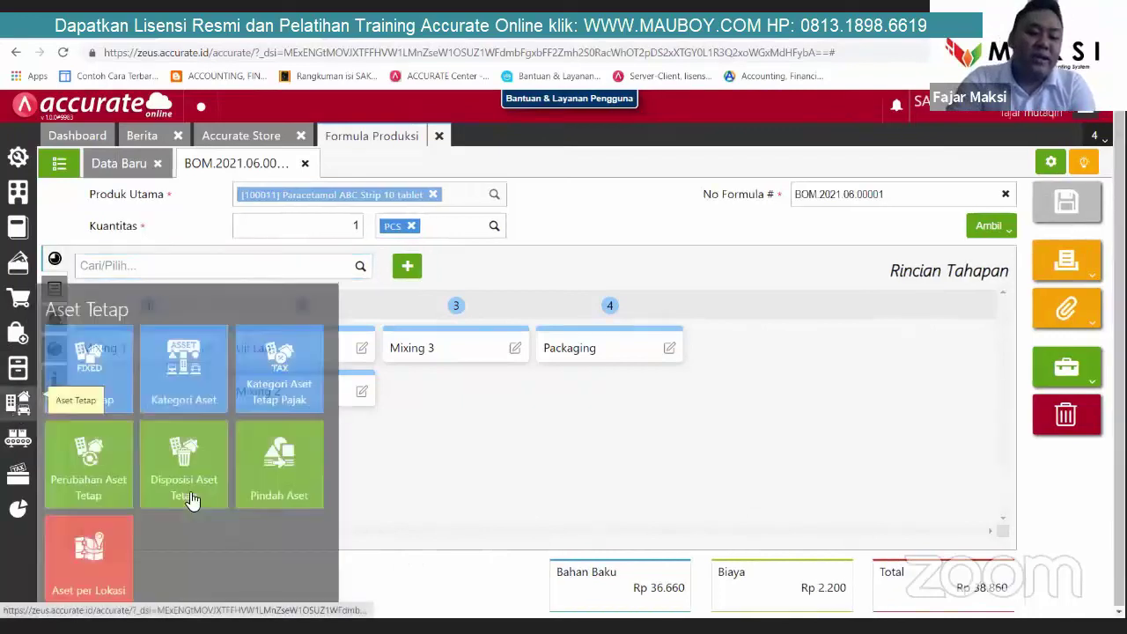
pyautogui.click(17, 438)
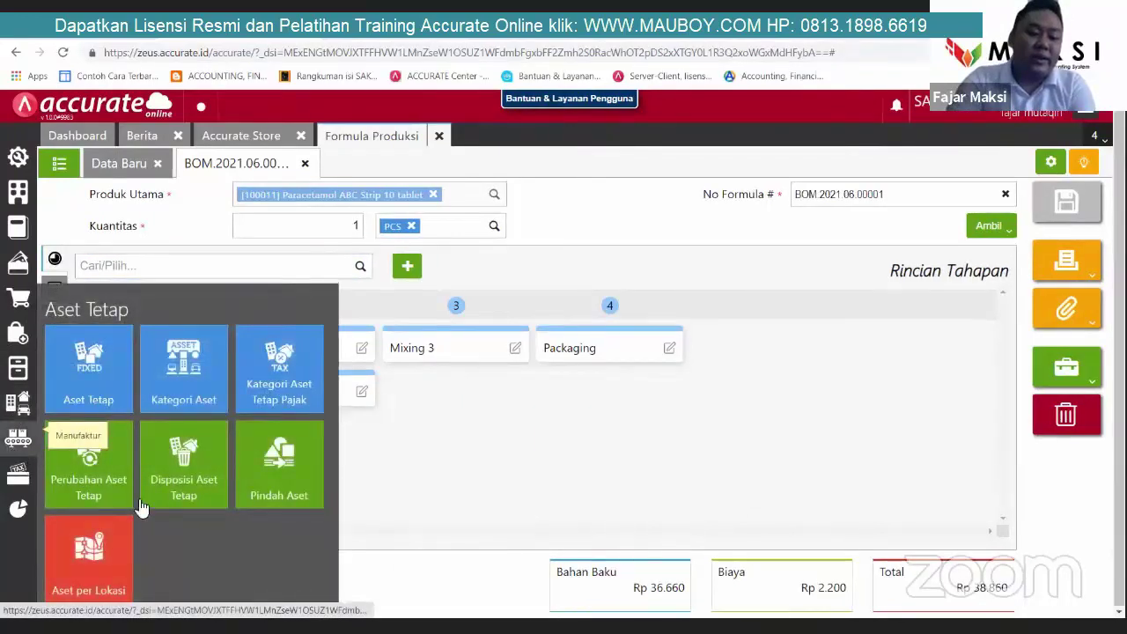
pyautogui.click(273, 585)
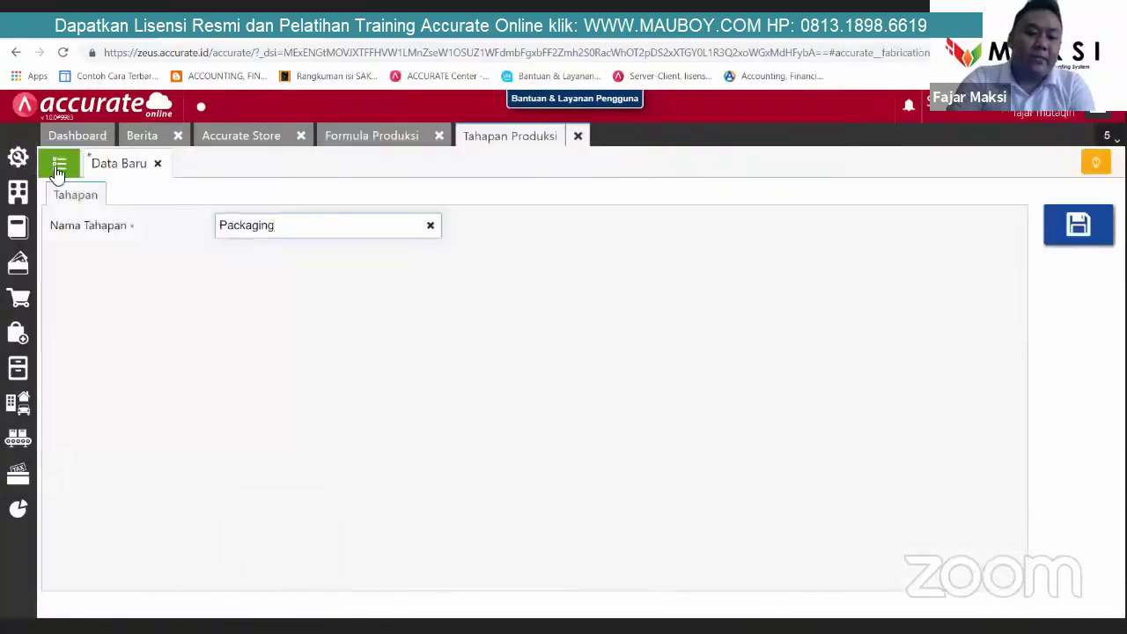
pyautogui.click(59, 166)
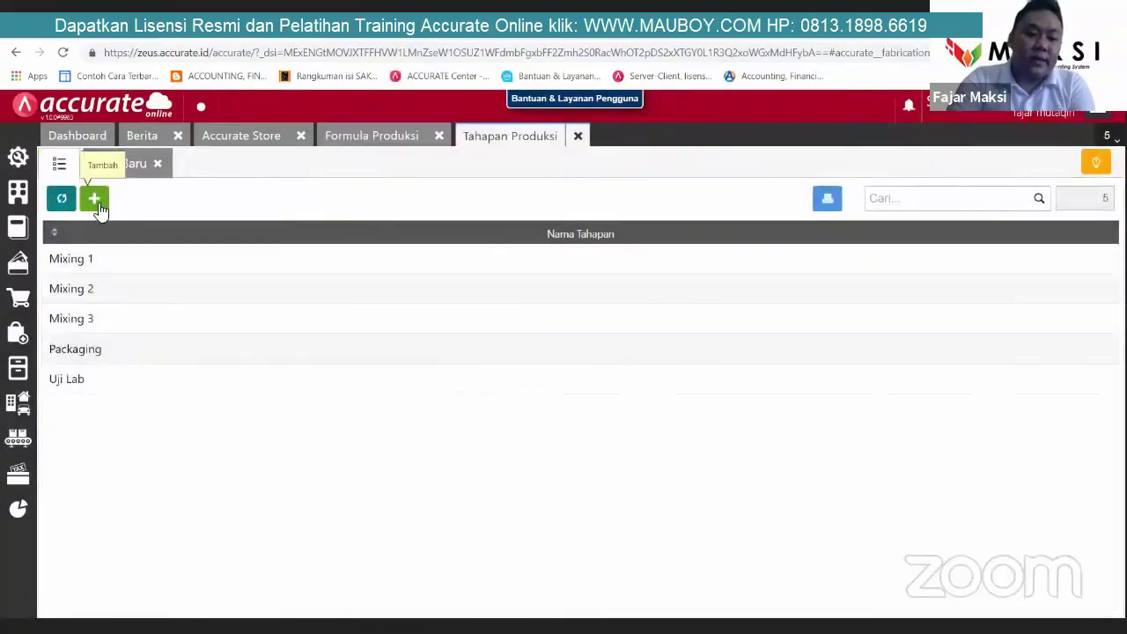
# Step: Create and save a new production stage named Mixing 4, and return to the list of production stages
pyautogui.click(158, 164)
pyautogui.click(681, 387)
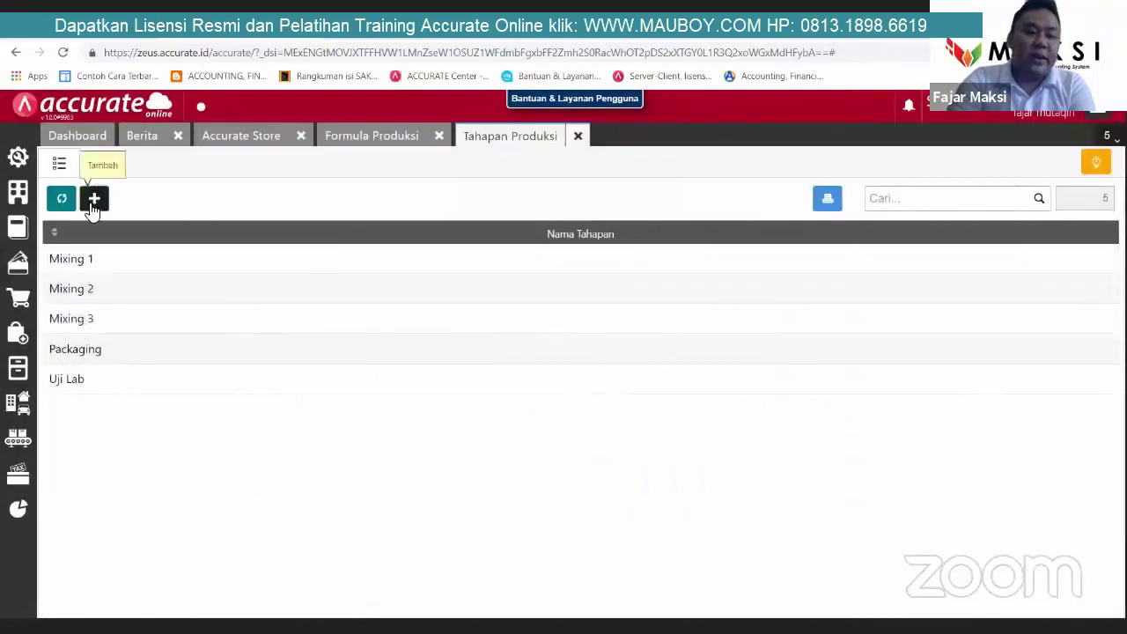
pyautogui.click(93, 200)
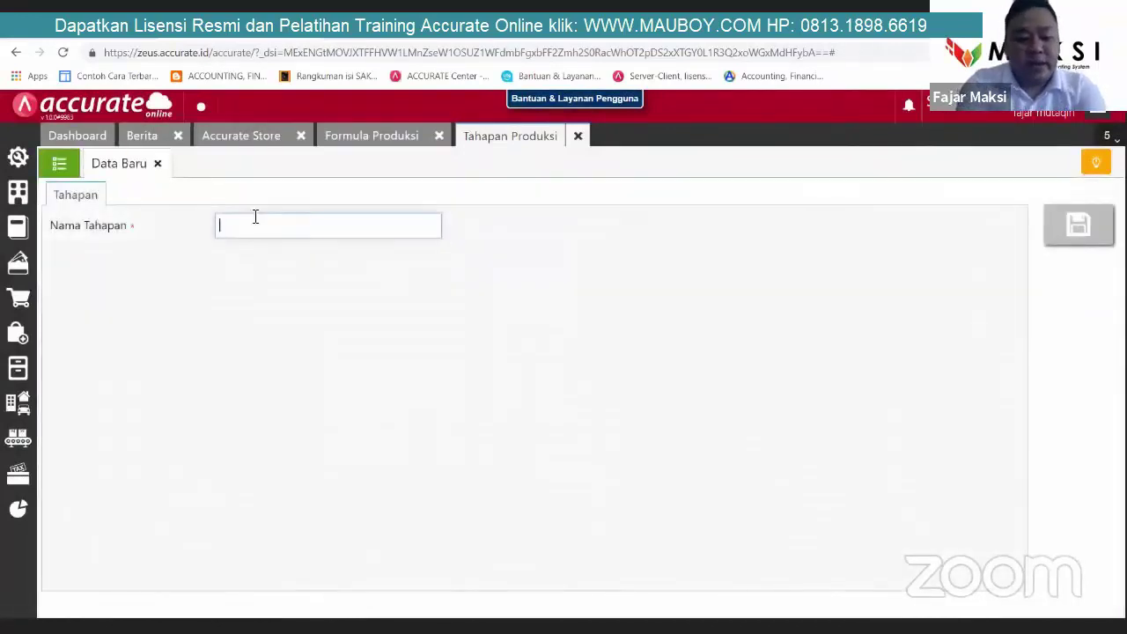
pyautogui.write('Mixin')
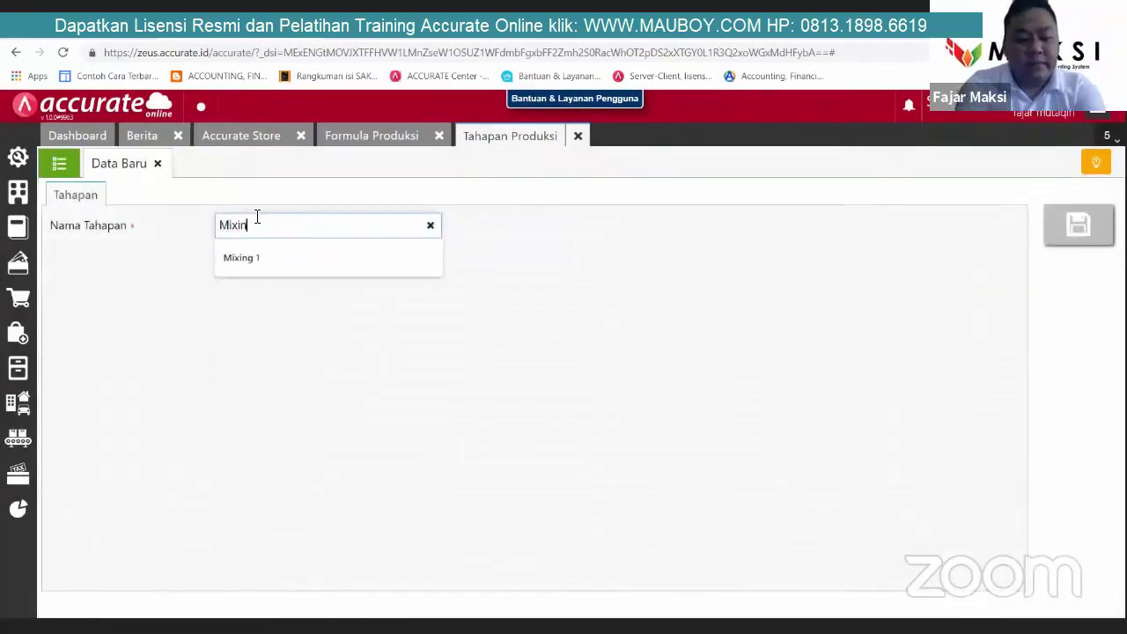
pyautogui.write('g 4')
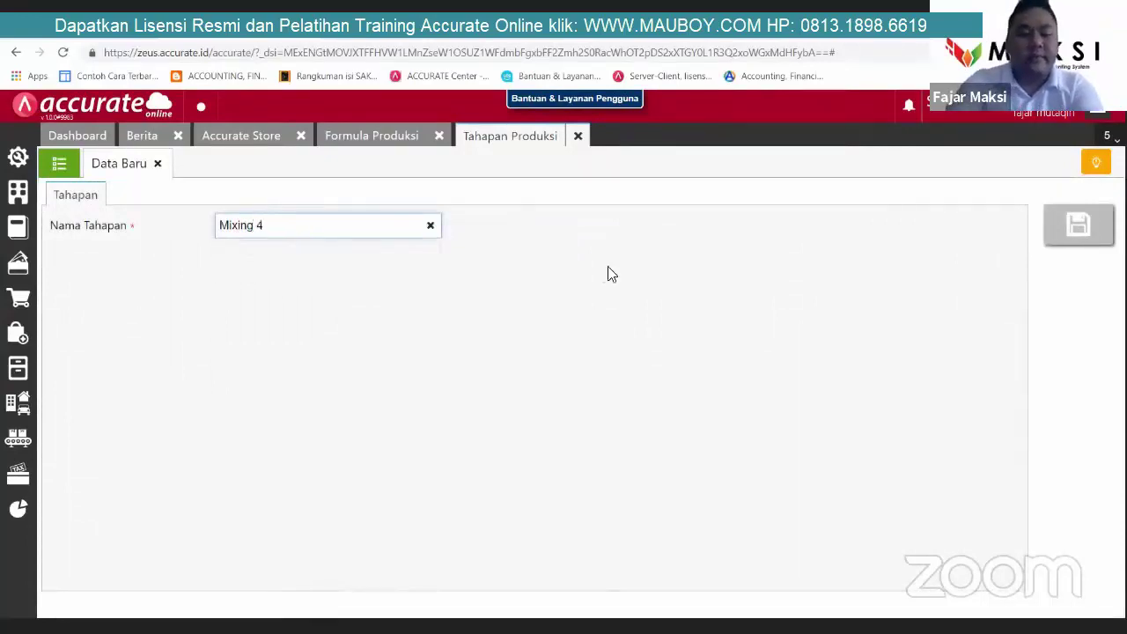
pyautogui.click(1083, 254)
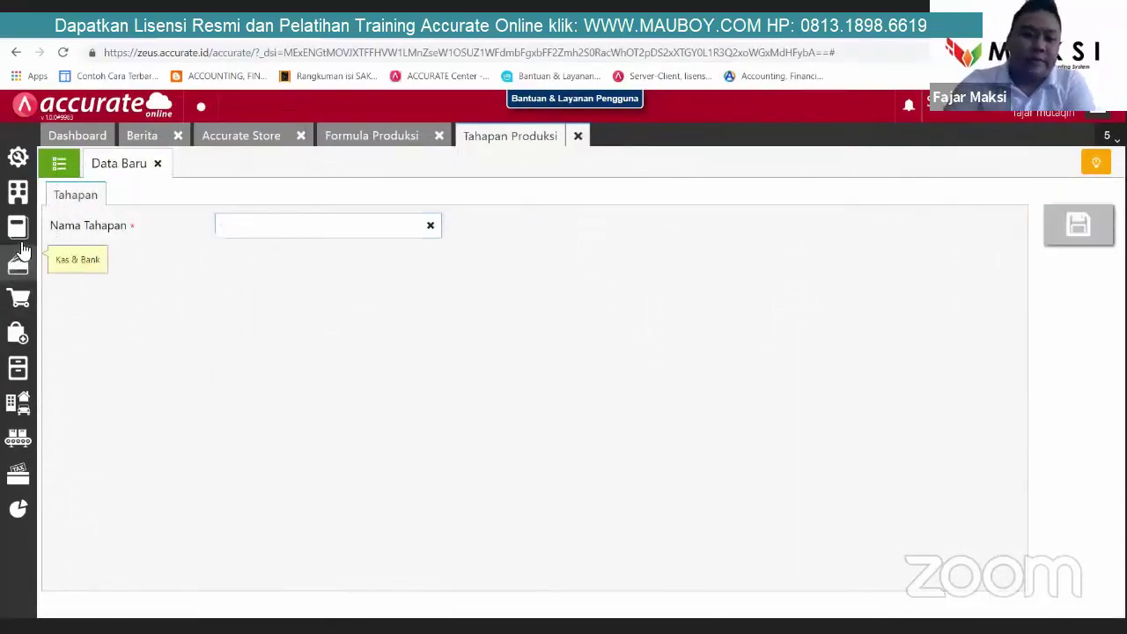
pyautogui.click(60, 165)
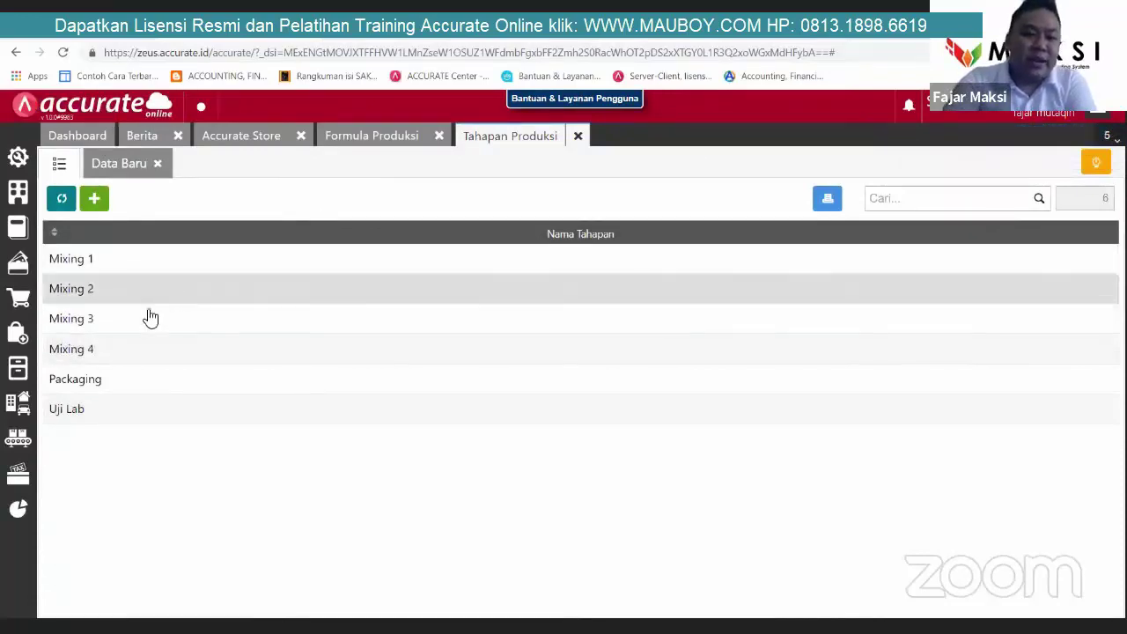
# Step: Return to the Paracetamol production formula and review the stage numbers offered for Mixing 4, leaving the stage unadded
pyautogui.click(357, 141)
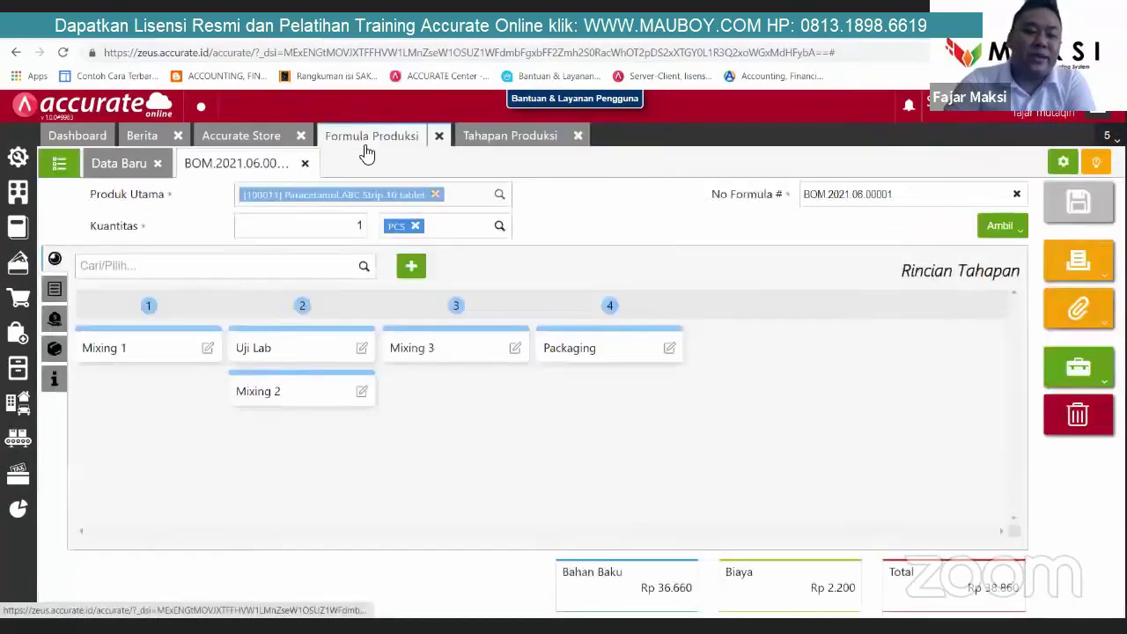
pyautogui.click(362, 274)
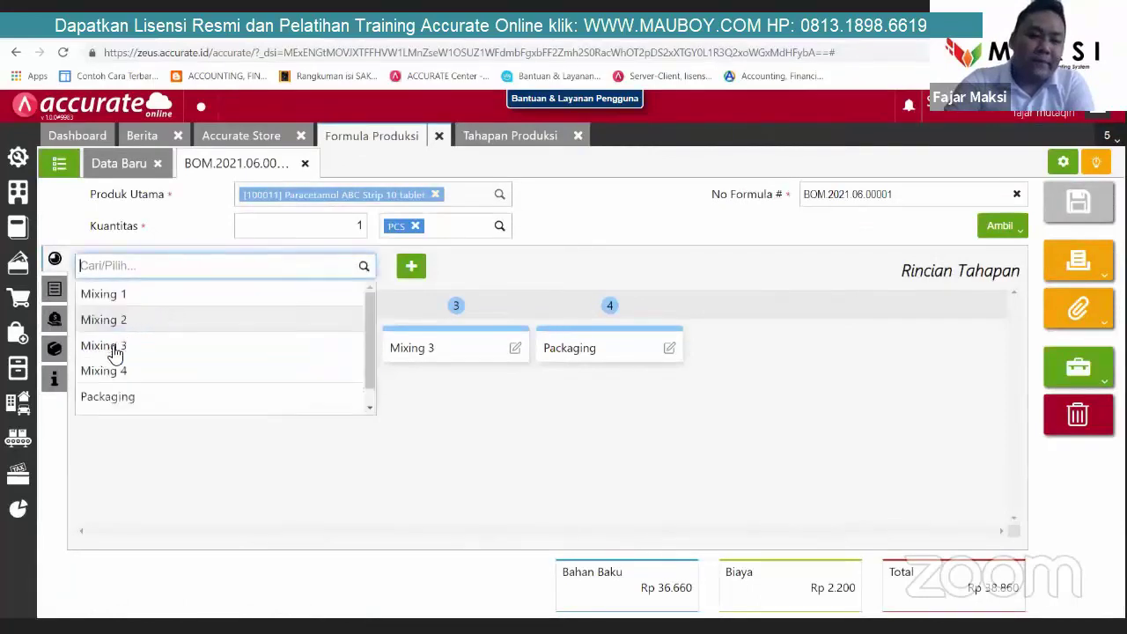
pyautogui.scroll(-1, 112, 357)
pyautogui.click(113, 354)
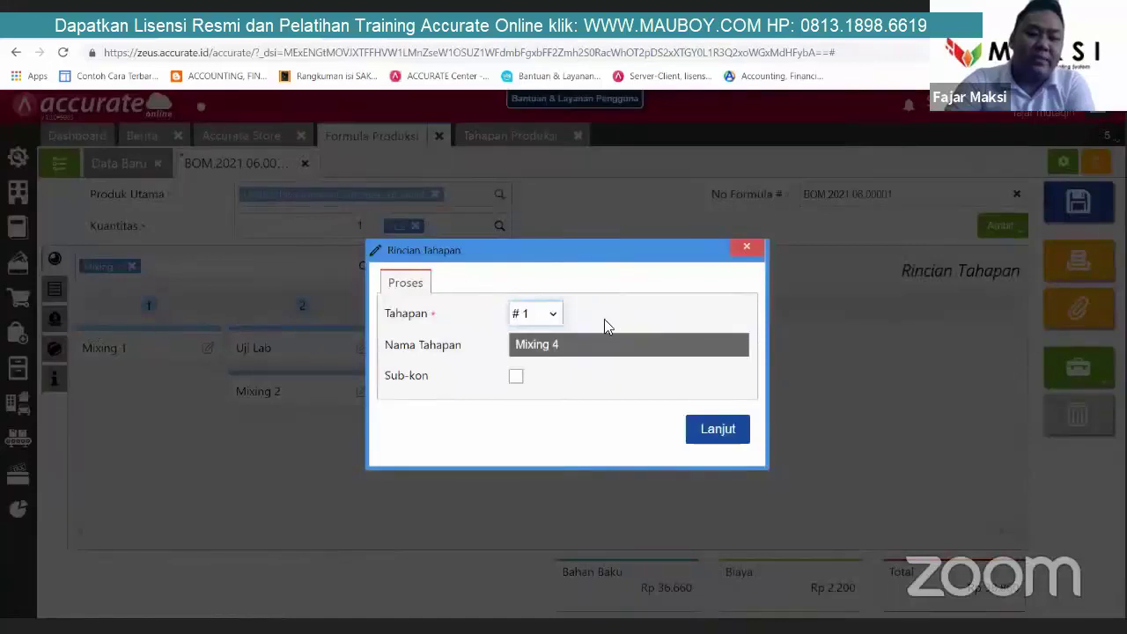
pyautogui.click(536, 315)
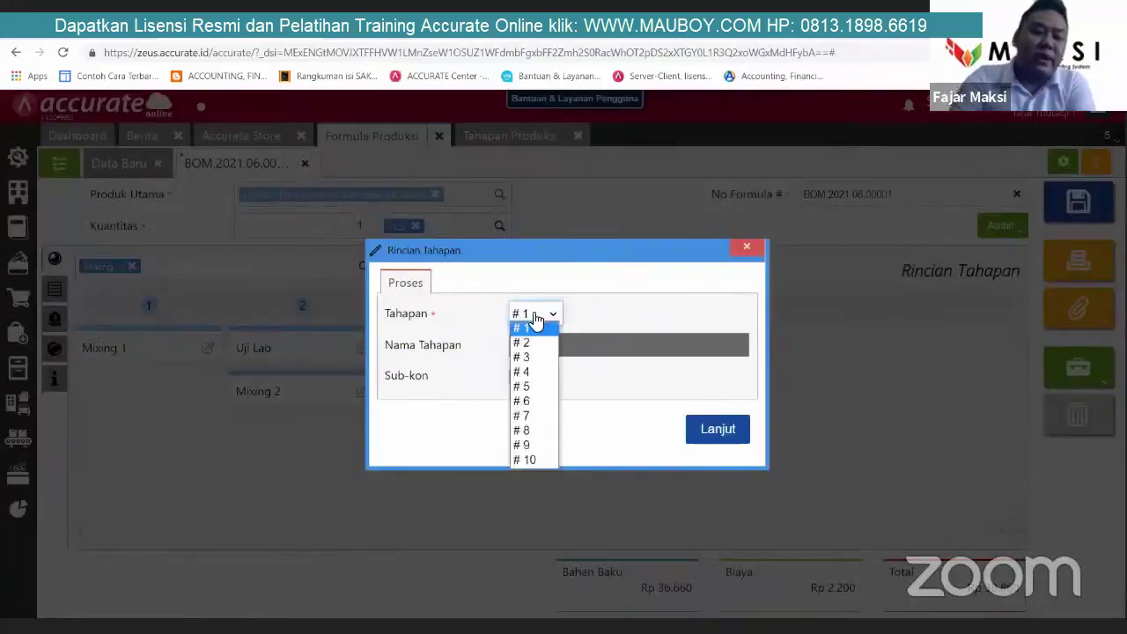
pyautogui.click(744, 249)
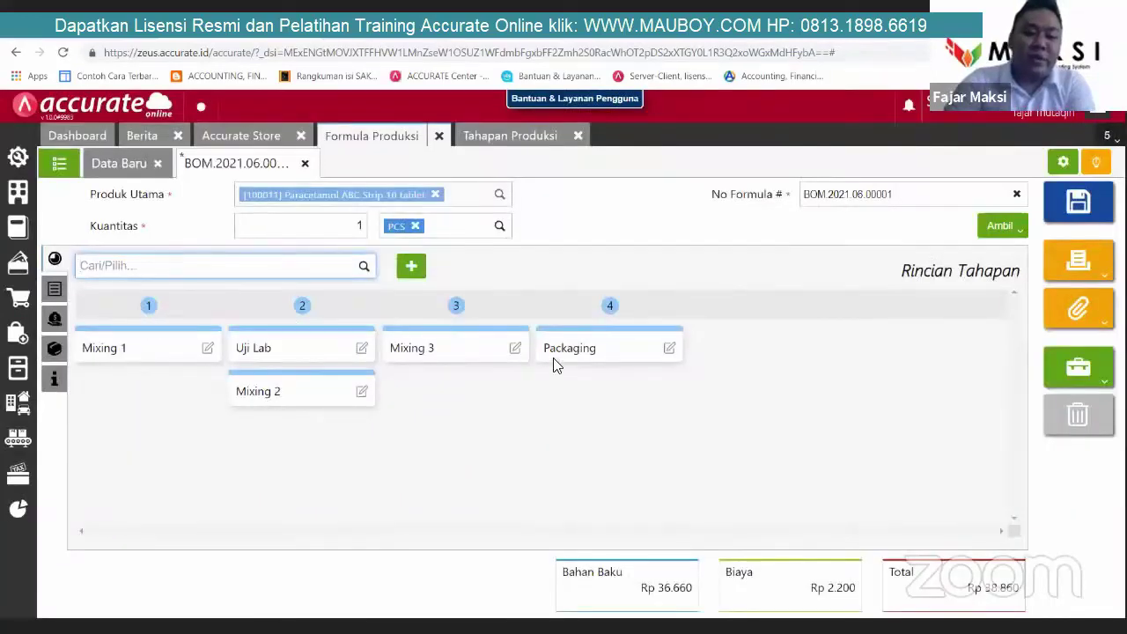
# Step: Try adding Mixing 4 to the production formula as stage #5, without the Sub-kon option
pyautogui.click(348, 277)
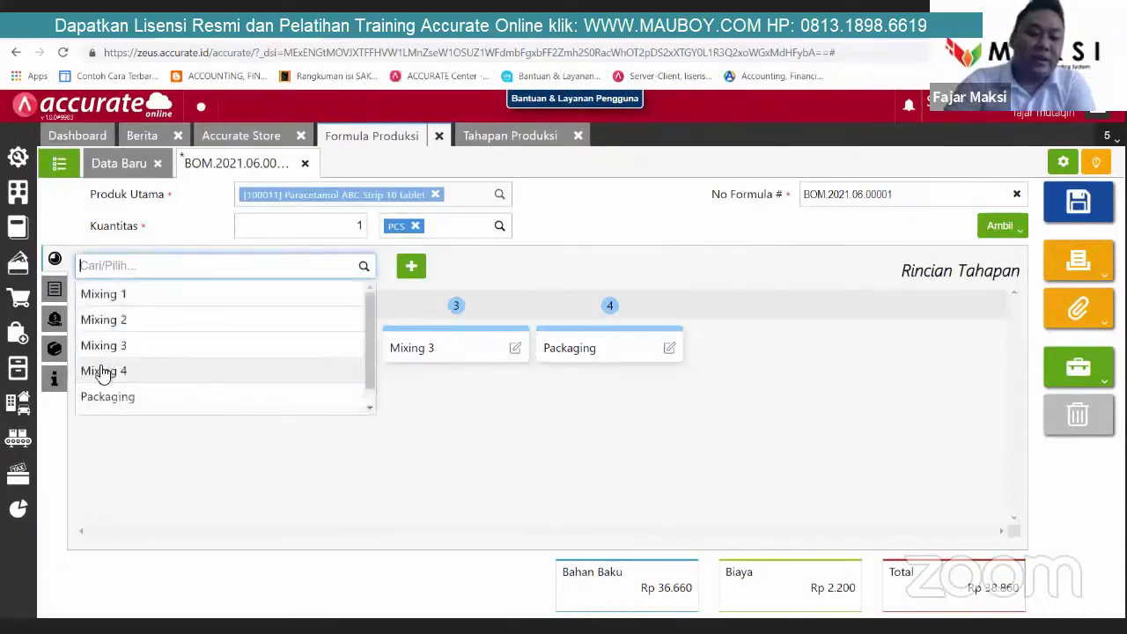
pyautogui.click(103, 370)
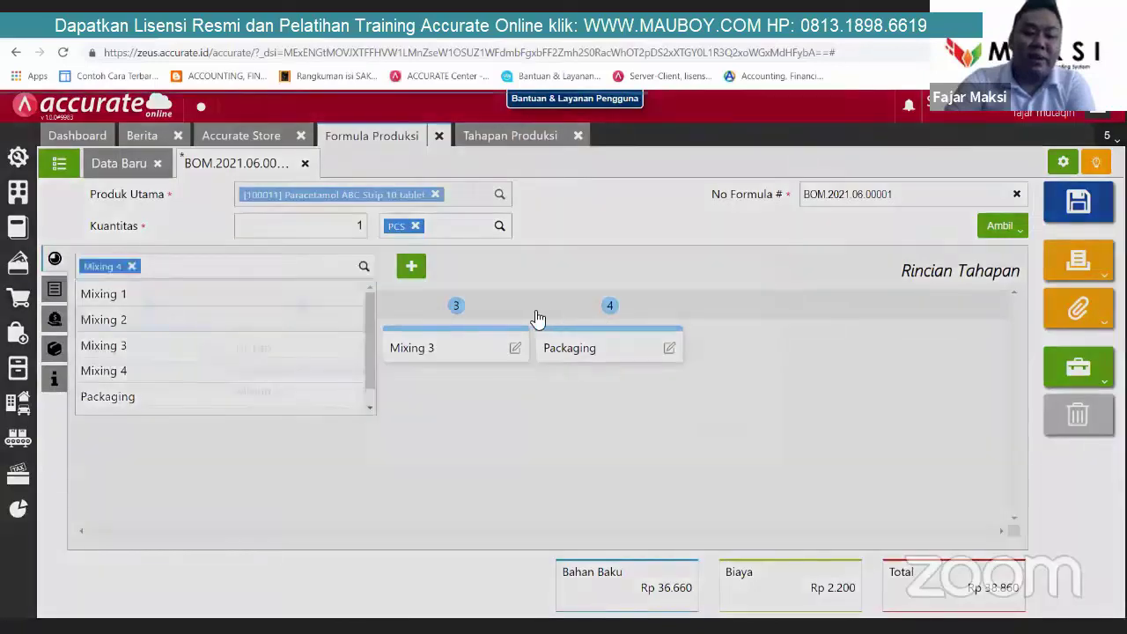
pyautogui.click(536, 313)
pyautogui.click(523, 388)
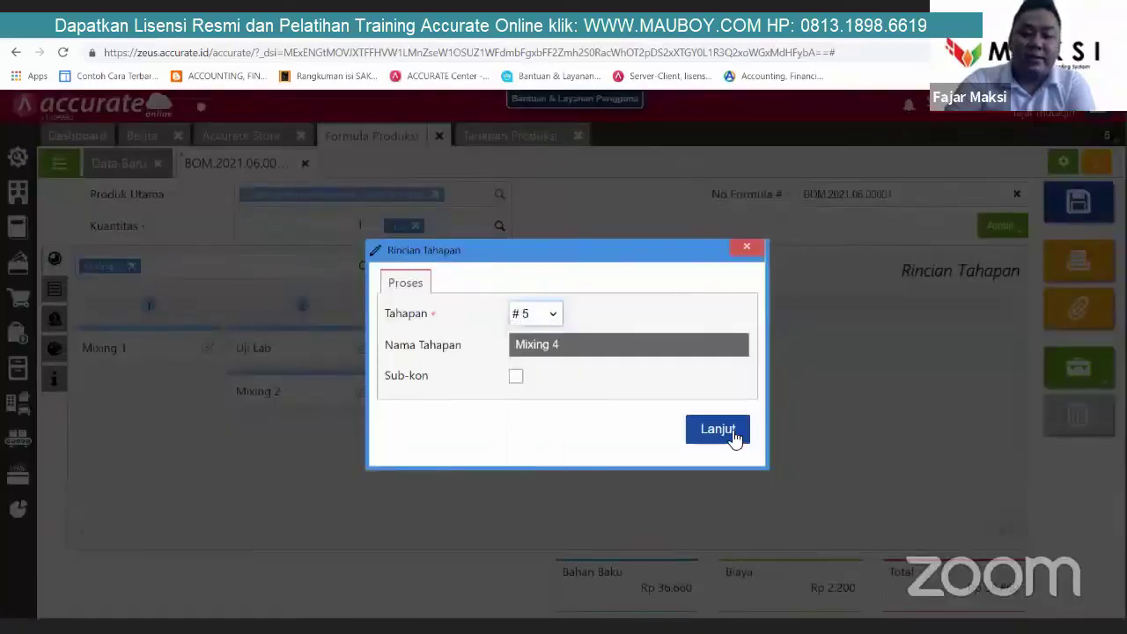
pyautogui.click(724, 428)
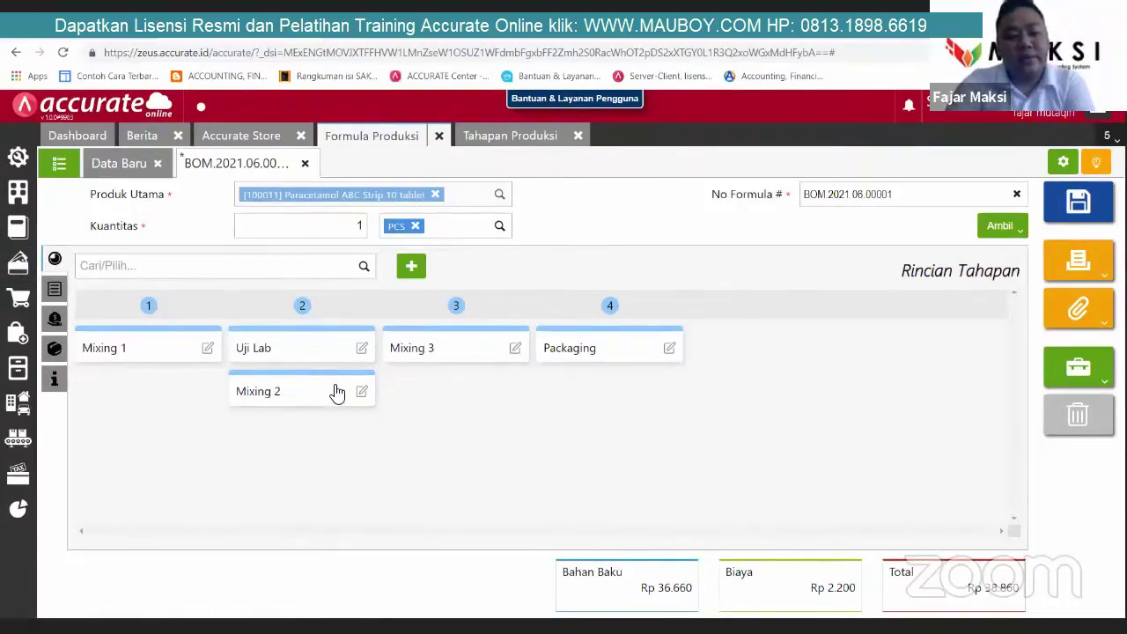
# Step: Review the formula's raw materials, the Noscapine details and the production costs, and close the formula
pyautogui.click(54, 293)
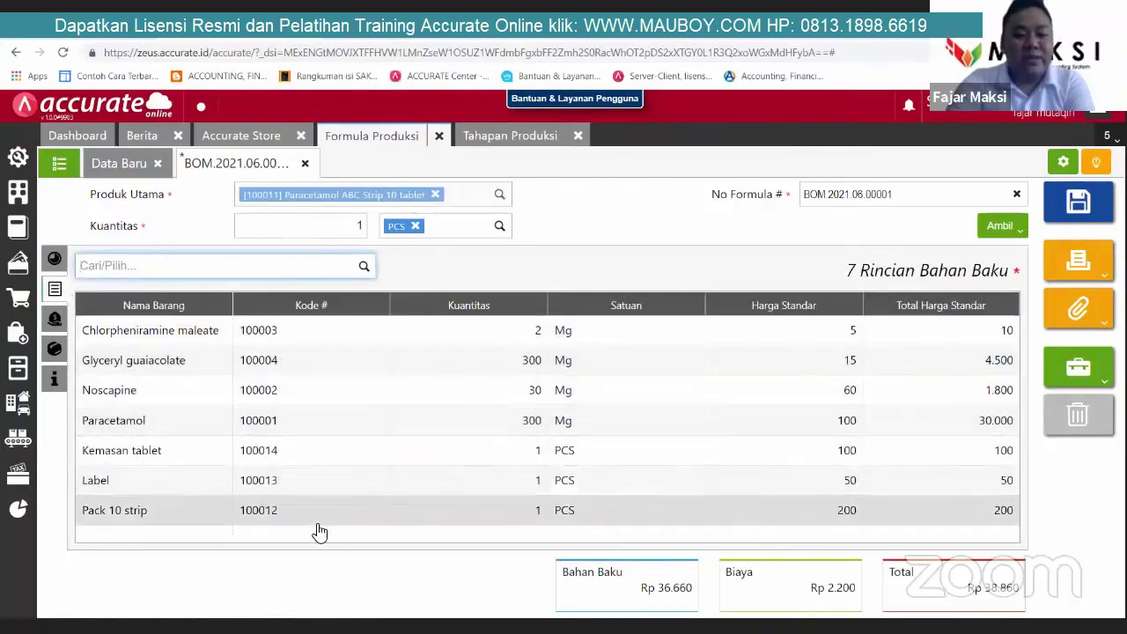
pyautogui.click(357, 334)
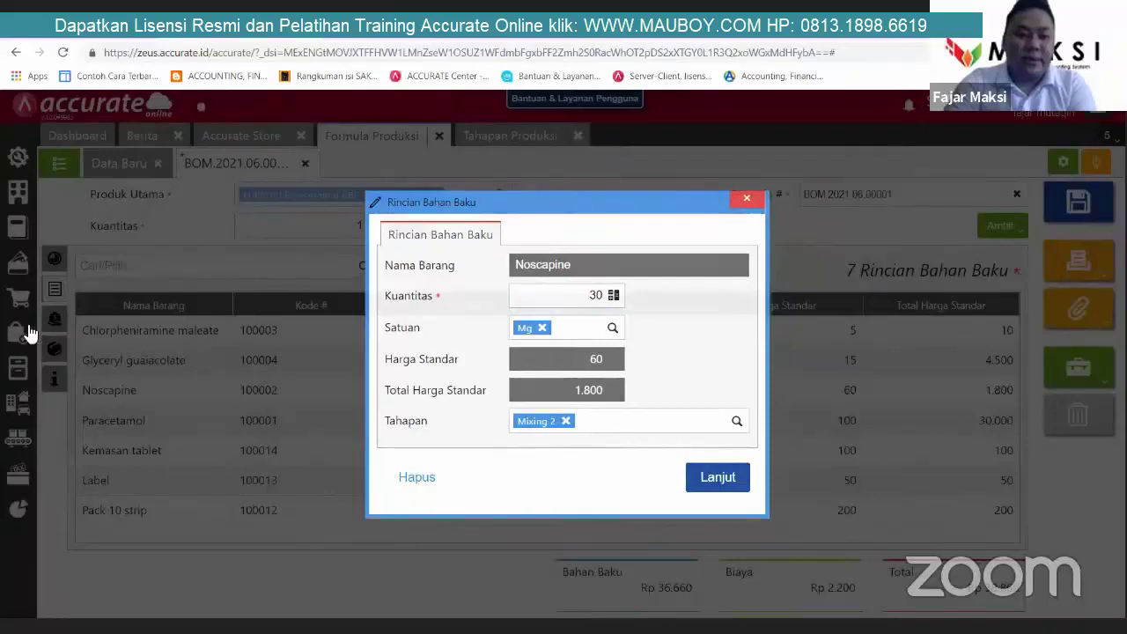
pyautogui.press('Escape')
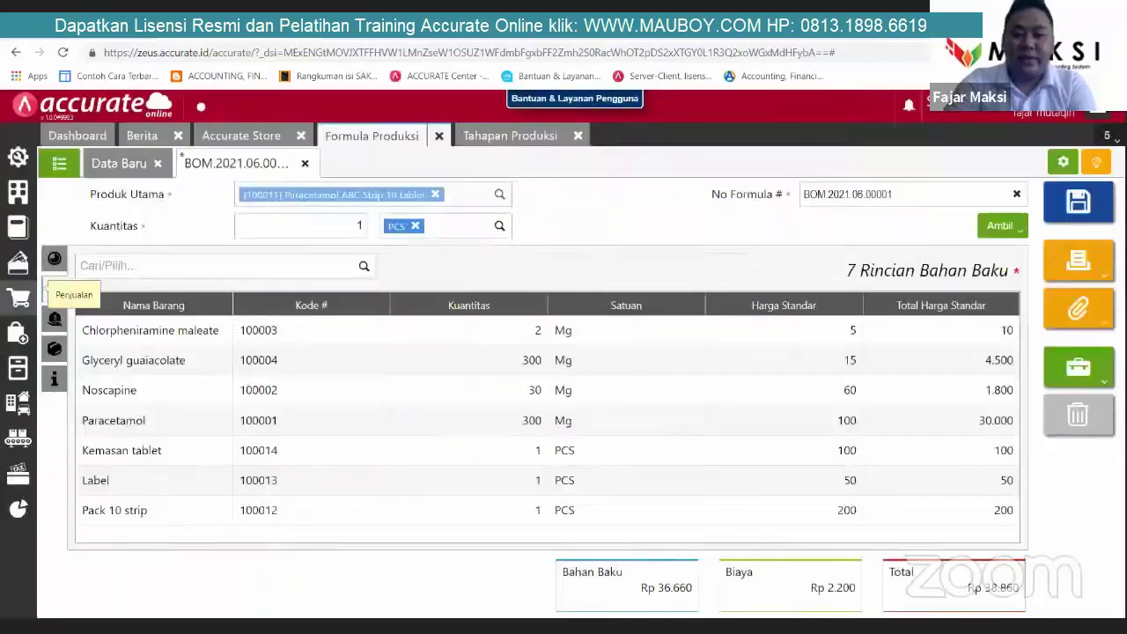
pyautogui.click(55, 319)
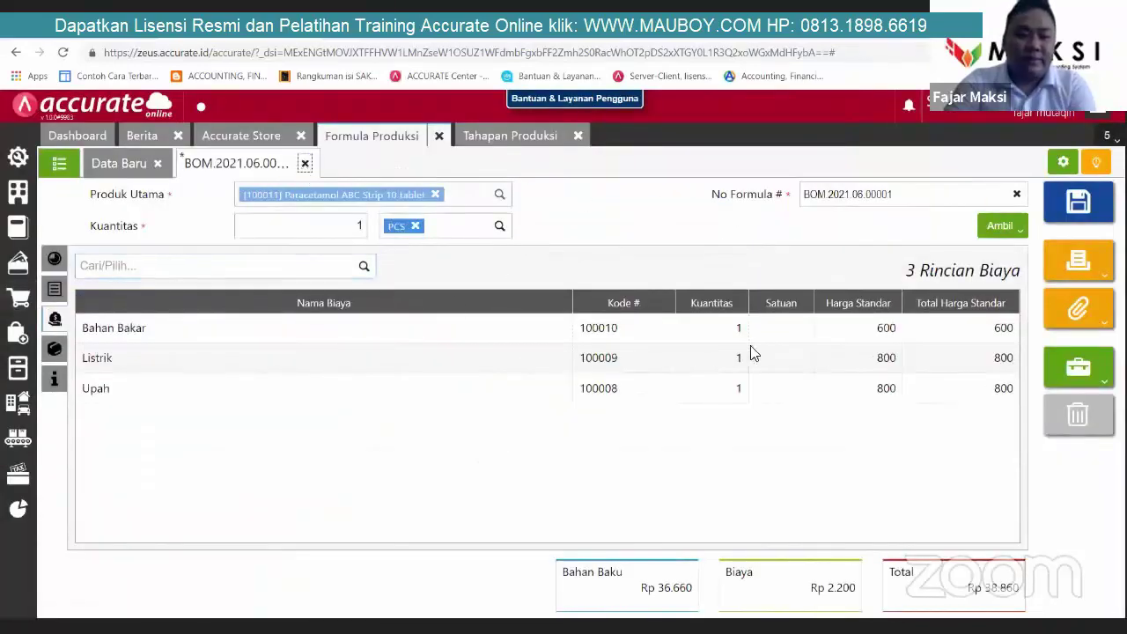
pyautogui.hotkey('ctrl', 's')
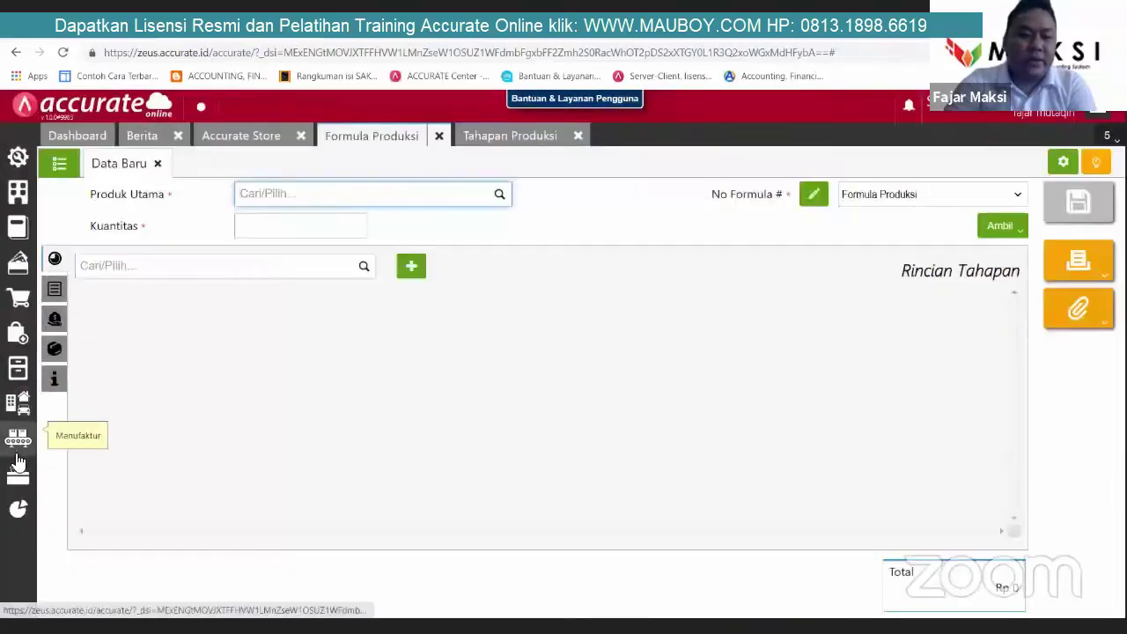
# Step: Open the Rencana Produksi module under Manufaktur and open the BATCH #0001 Paracetamol ABC 10 Strip plan from its list
pyautogui.click(18, 458)
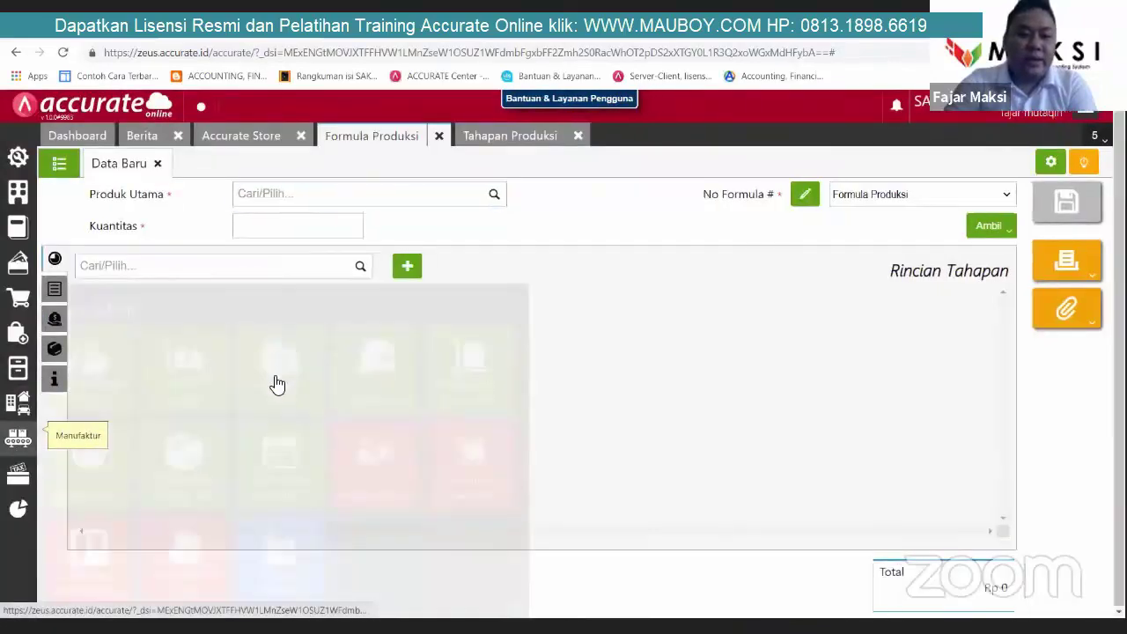
pyautogui.click(276, 383)
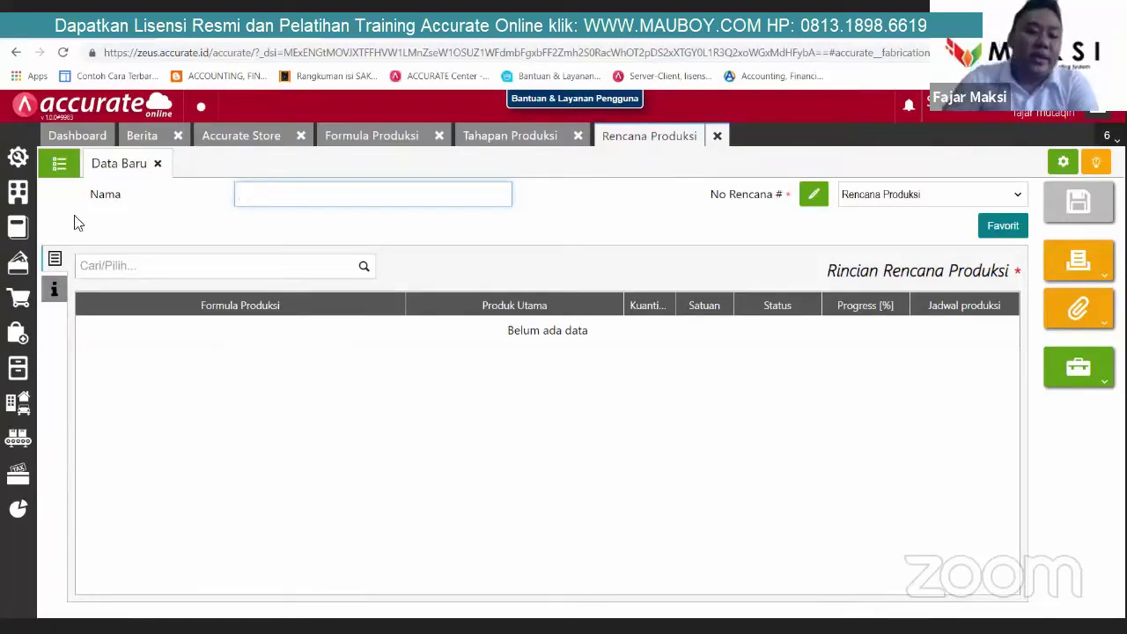
pyautogui.click(57, 165)
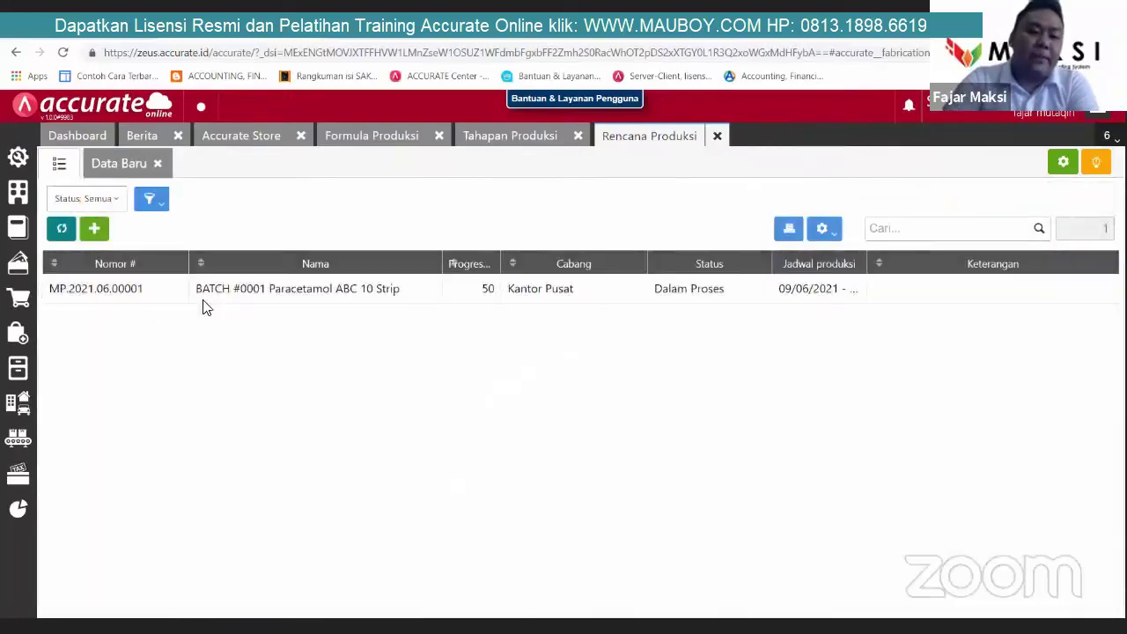
pyautogui.click(249, 302)
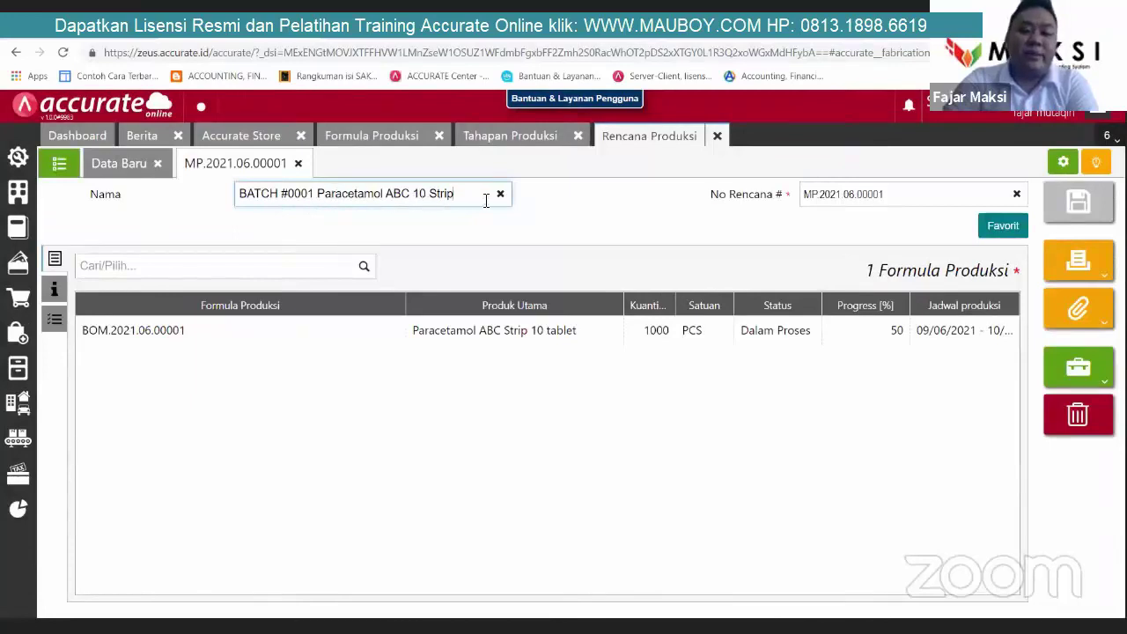
# Step: Review the plan's product quantity with its start and end dates, and the plan's status and progress information
pyautogui.click(408, 340)
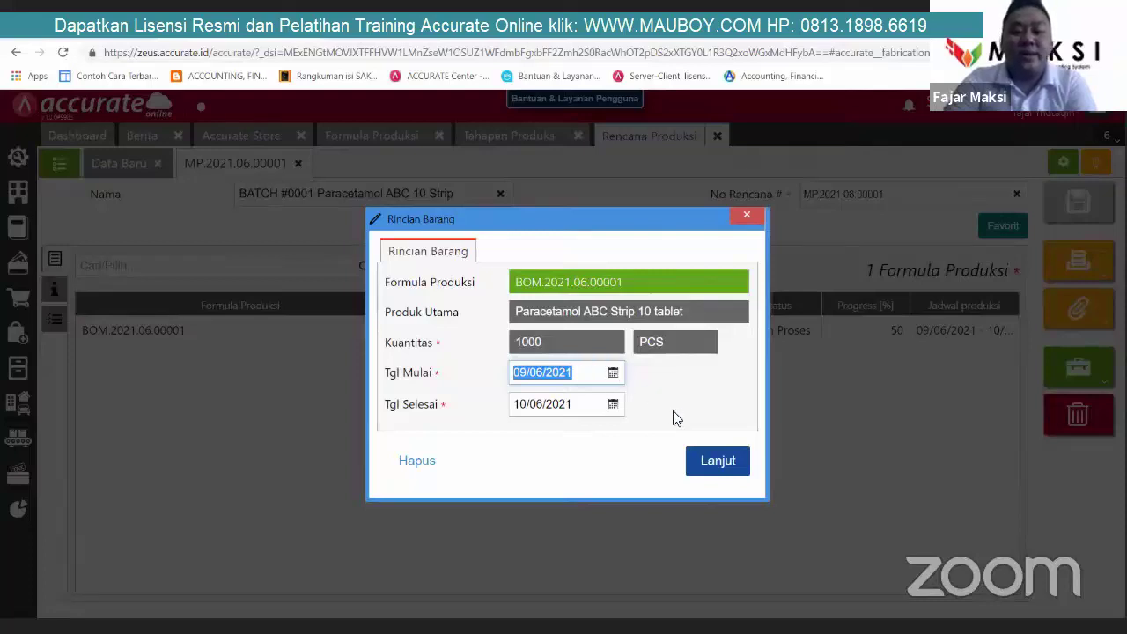
pyautogui.click(730, 467)
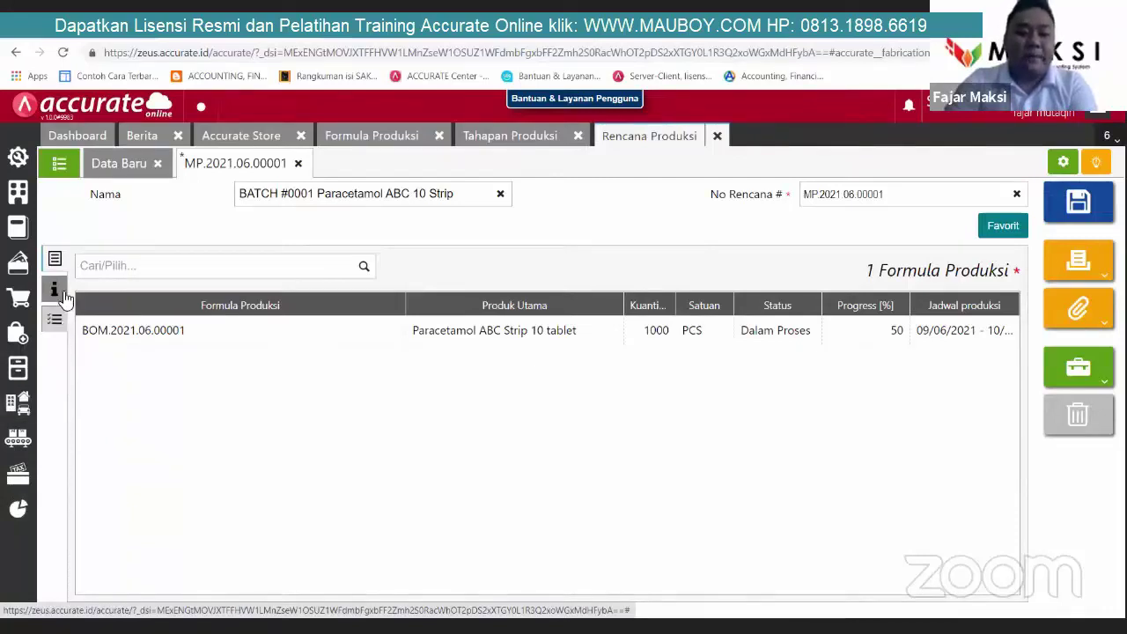
pyautogui.click(55, 321)
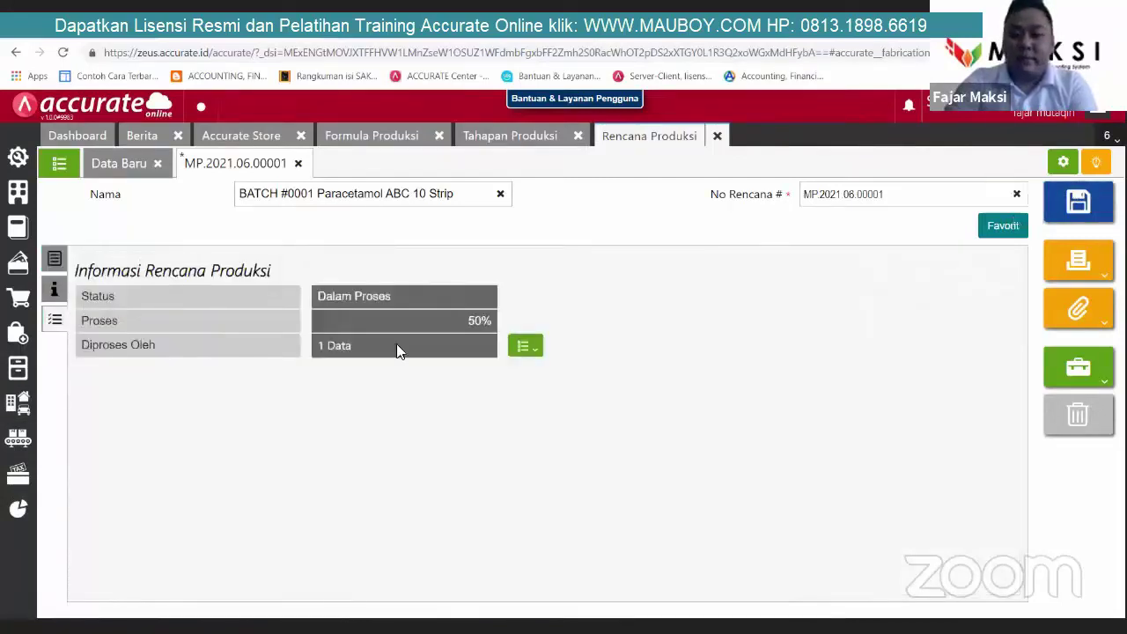
# Step: Open the Perintah Kerja module under Manufaktur and view the list of existing work orders
pyautogui.click(17, 403)
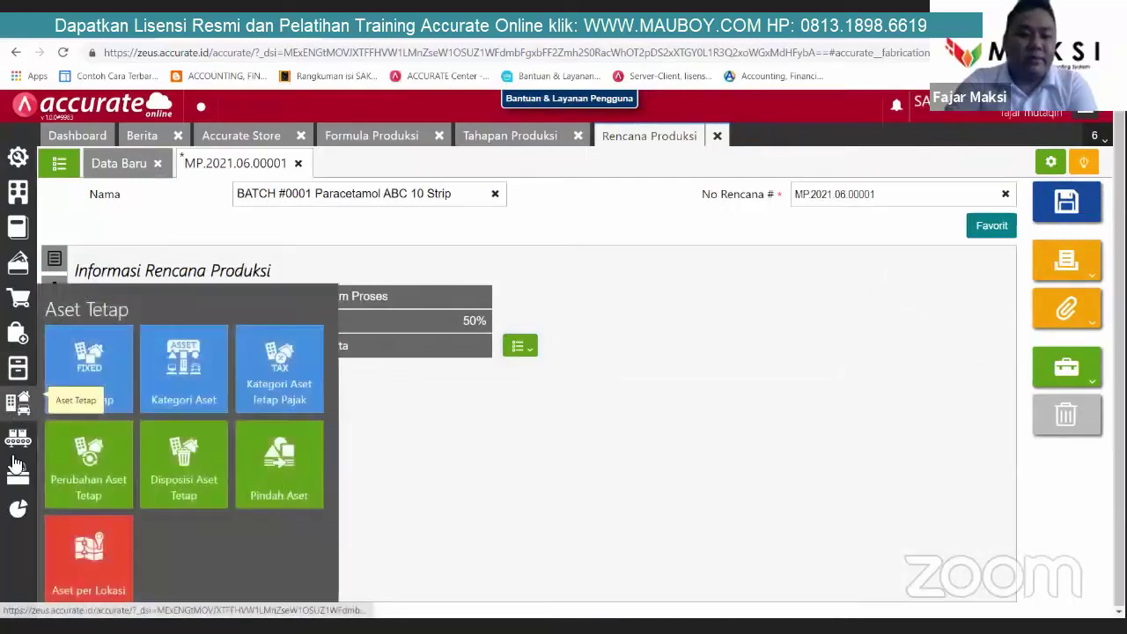
pyautogui.click(379, 370)
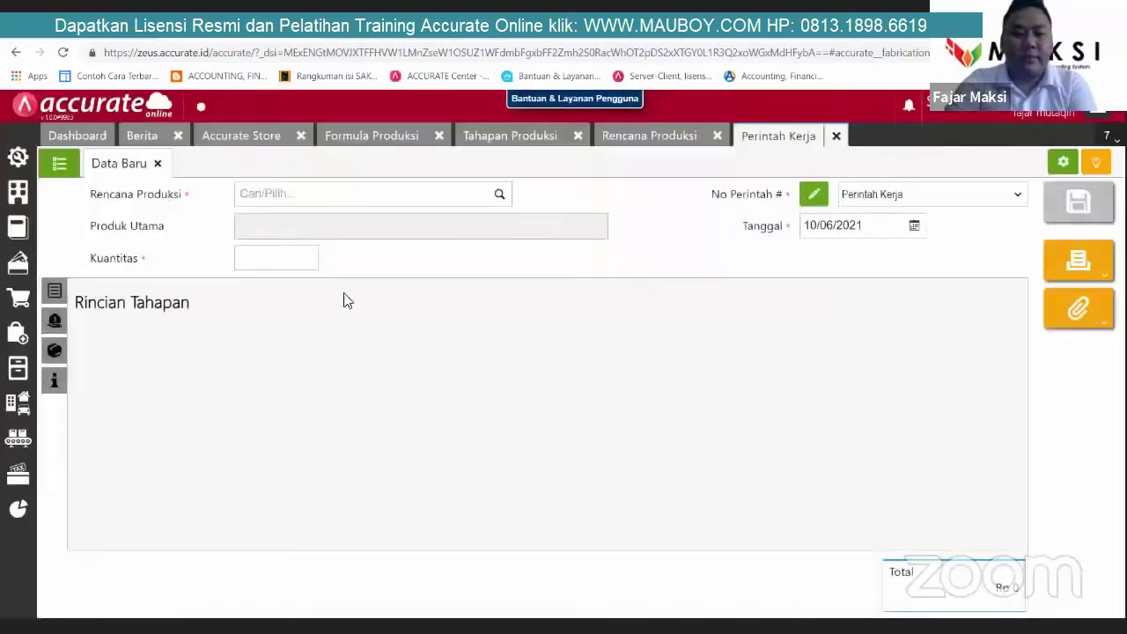
pyautogui.click(59, 163)
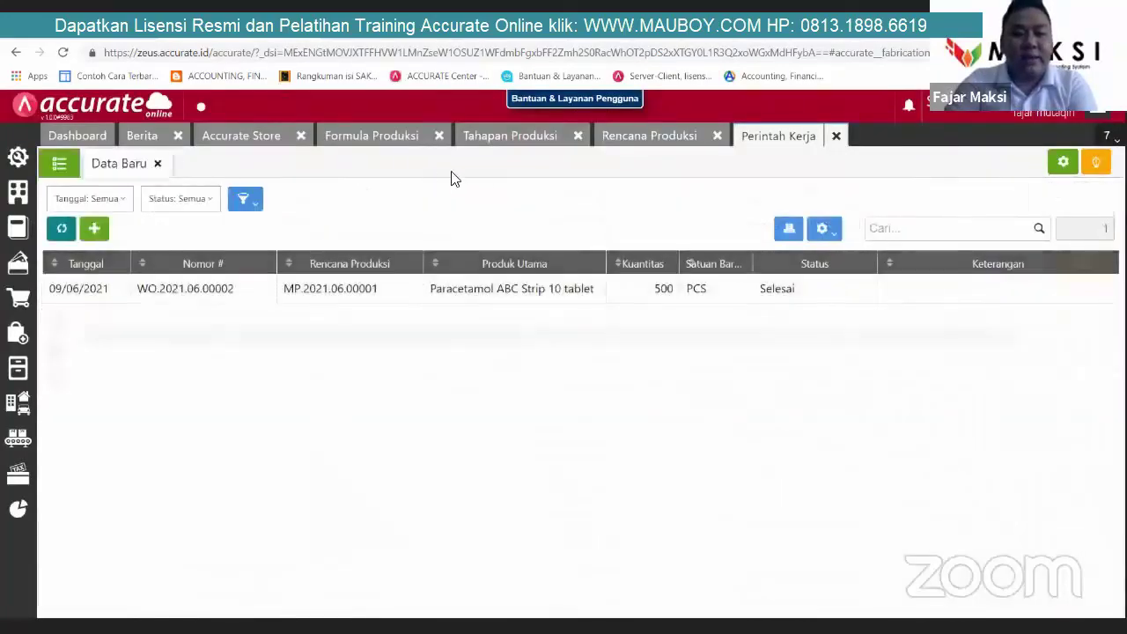
# Step: Start a new work order based on production plan MP.2021.06.00001 for Paracetamol ABC Strip 10 tablet
pyautogui.click(501, 196)
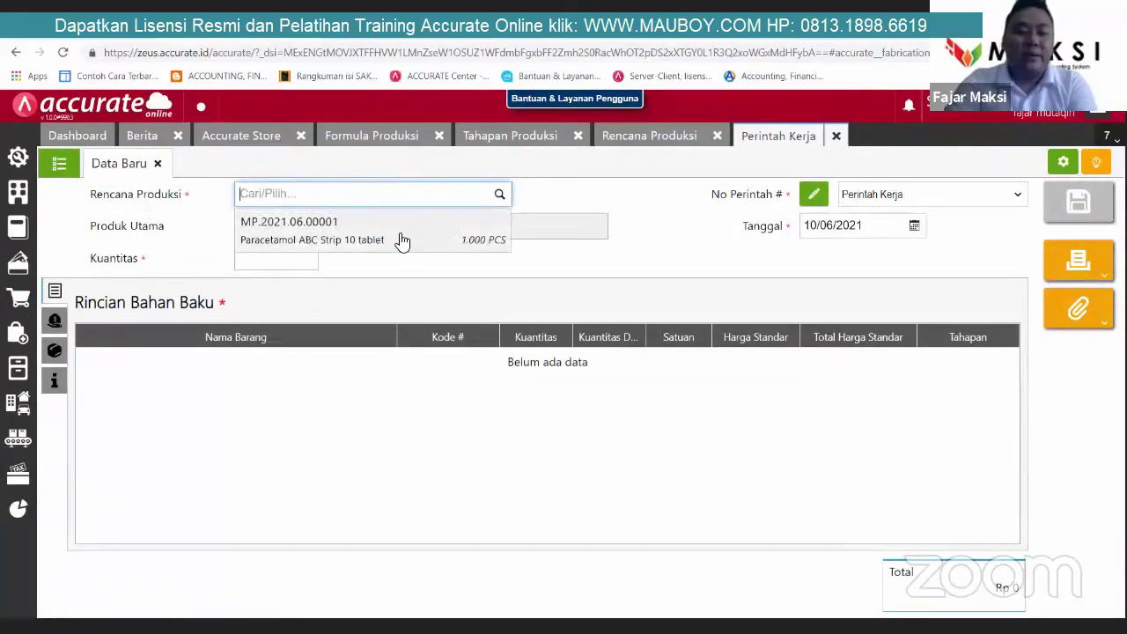
pyautogui.click(362, 252)
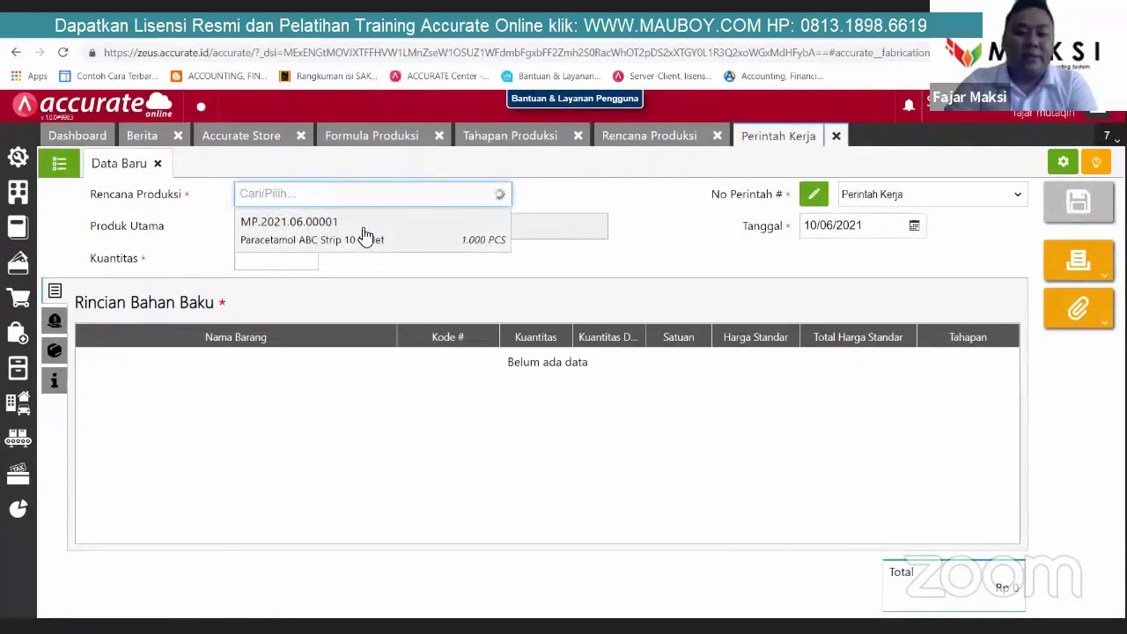
pyautogui.click(286, 260)
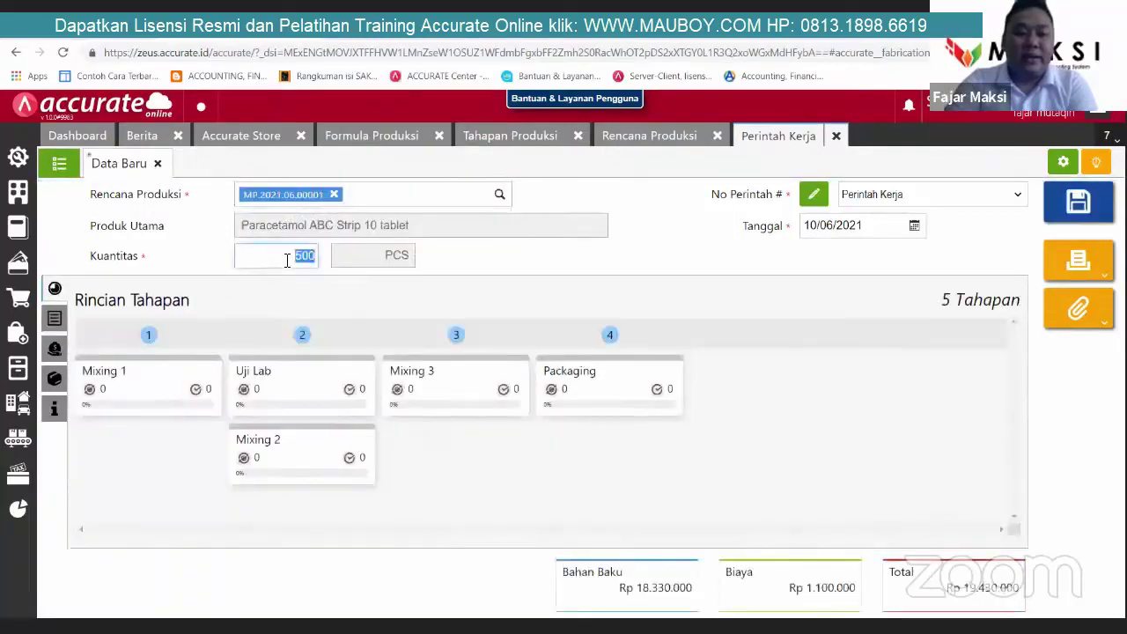
# Step: Open the existing Paracetamol work order from the list, and return to the Kuantitas of the new work order
pyautogui.click(60, 165)
pyautogui.click(134, 292)
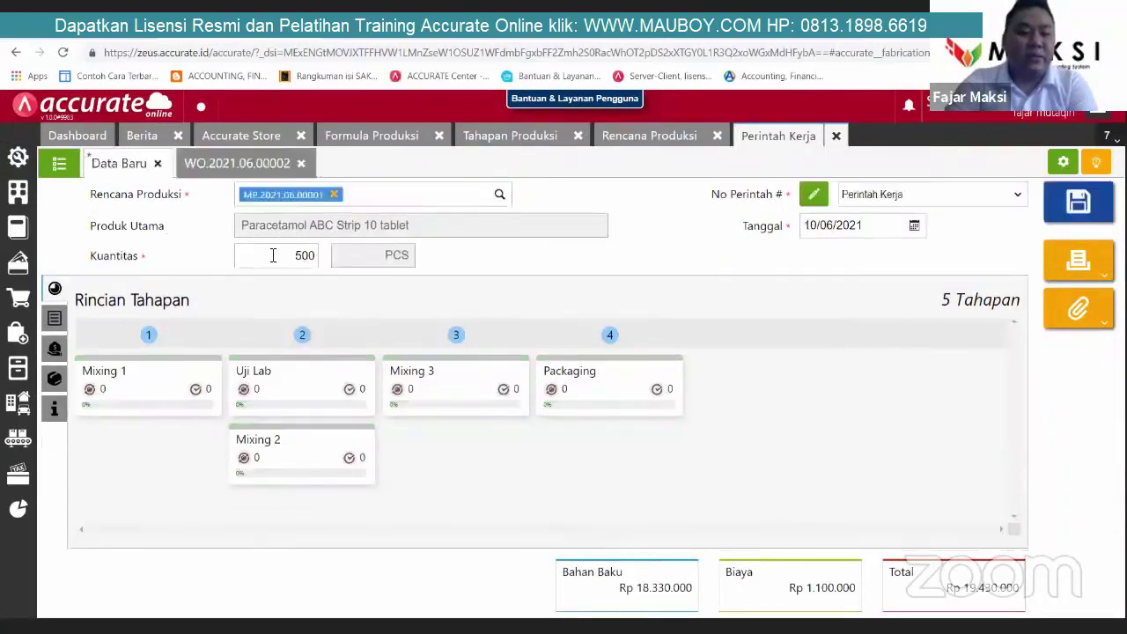
pyautogui.click(284, 257)
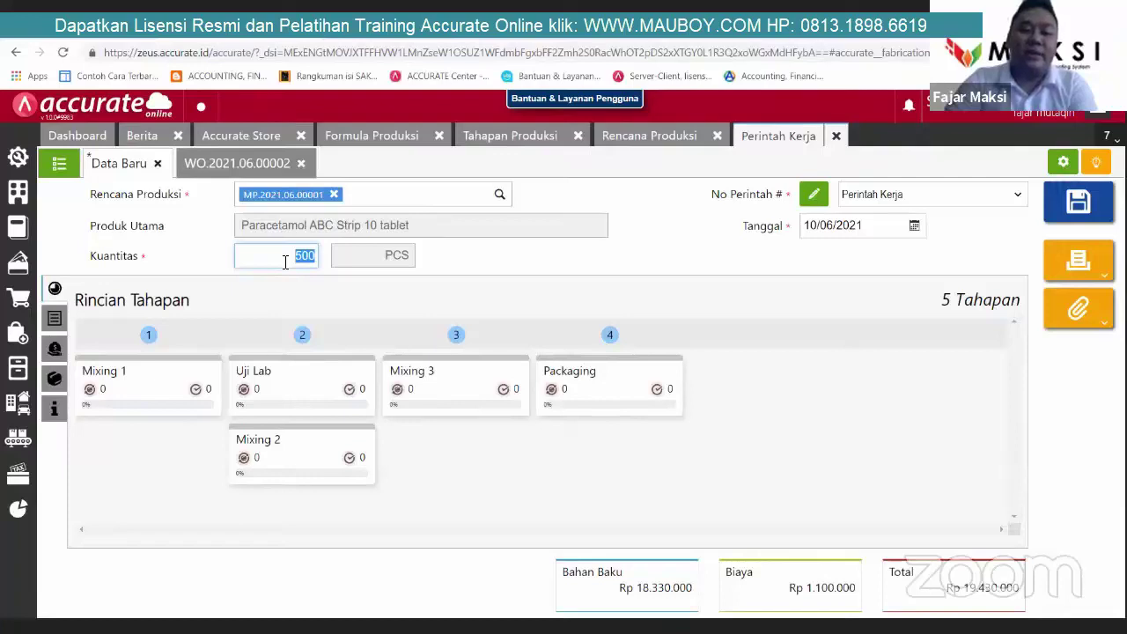
# Step: Check the quantity and stage progress of the existing Paracetamol work order, and open the Manufaktur modules
pyautogui.click(188, 164)
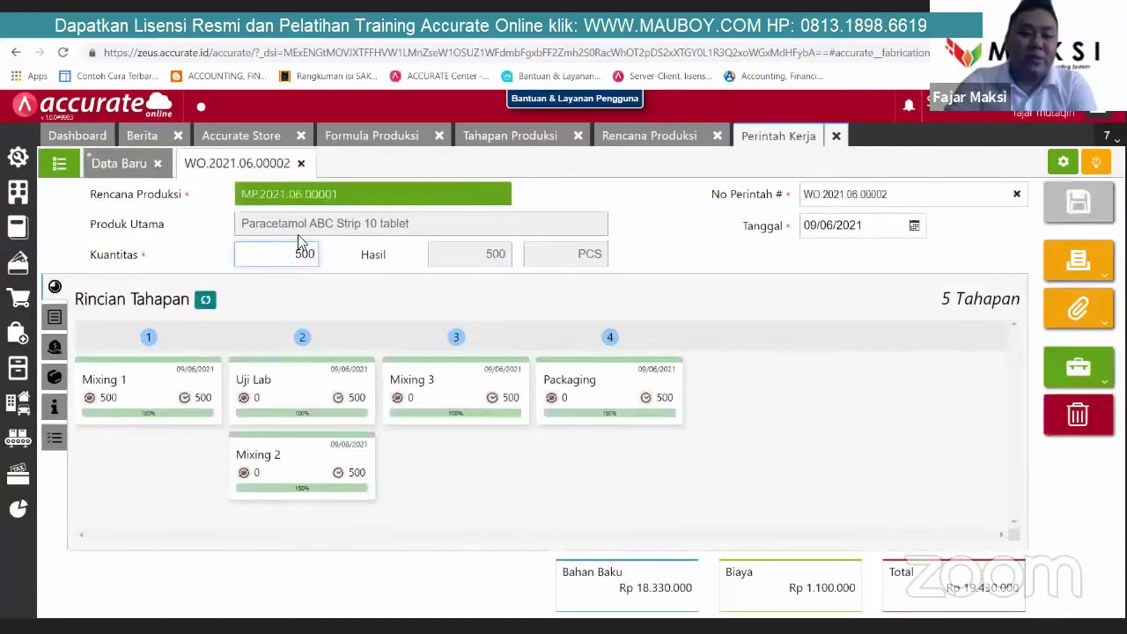
pyautogui.doubleClick(309, 254)
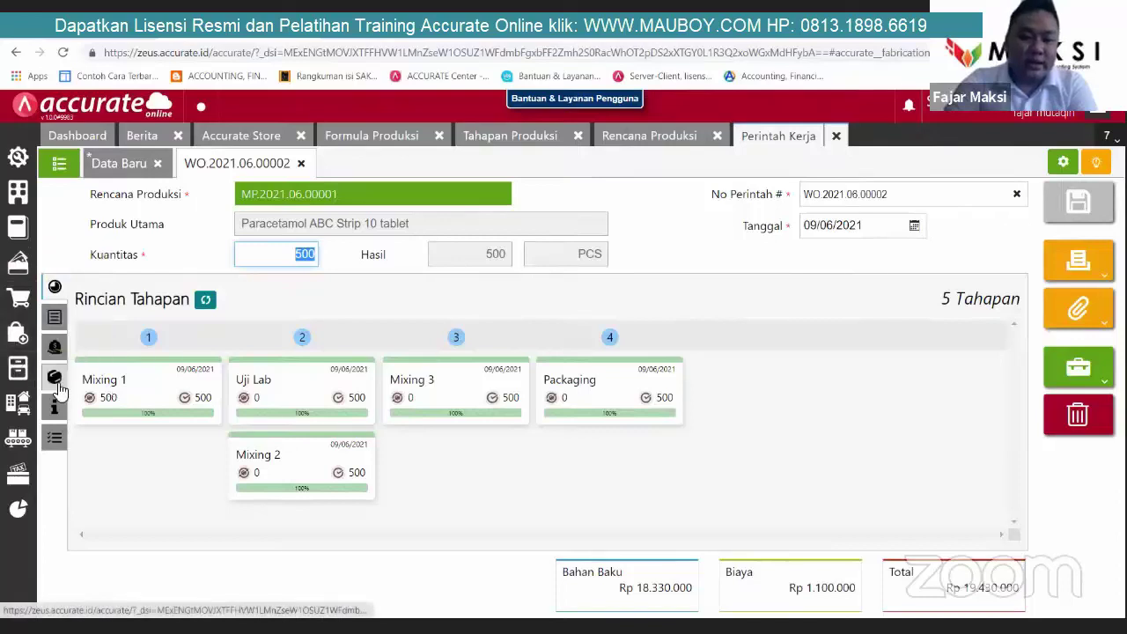
pyautogui.click(19, 440)
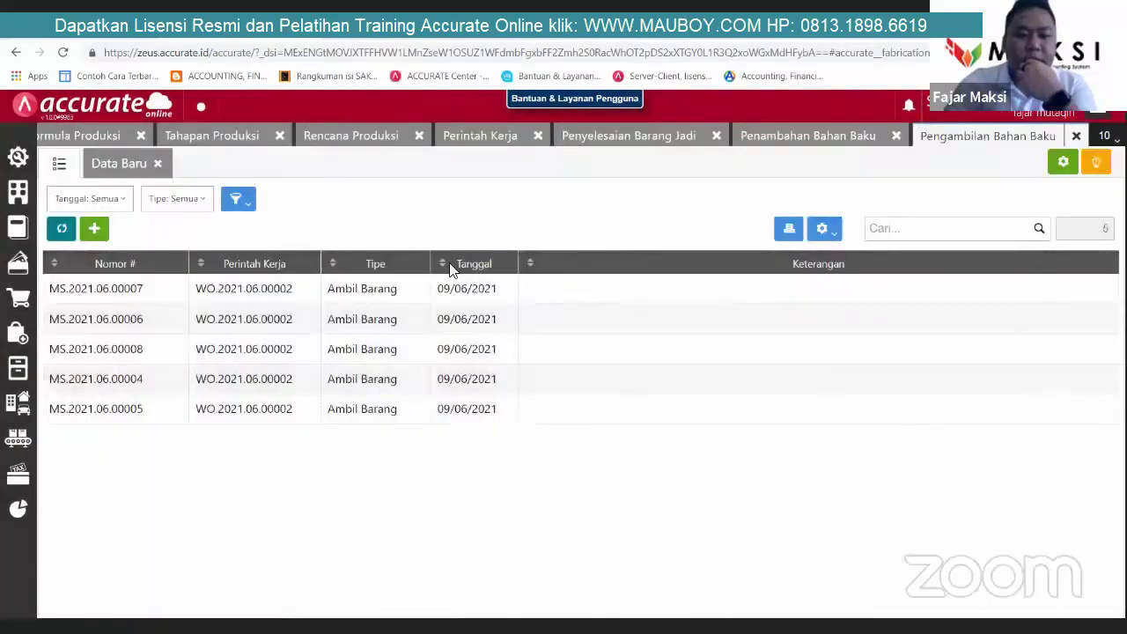
# Step: Open the Paracetamol work order from the Perintah Kerja list and review its raw materials, costs, other products and stages
pyautogui.click(225, 289)
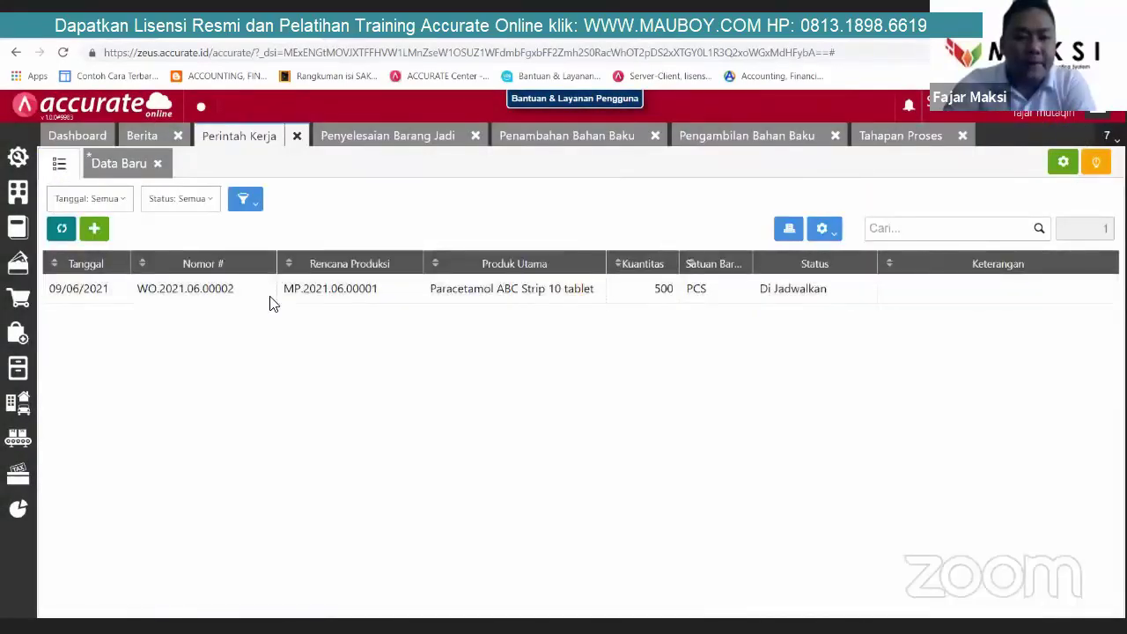
pyautogui.click(481, 255)
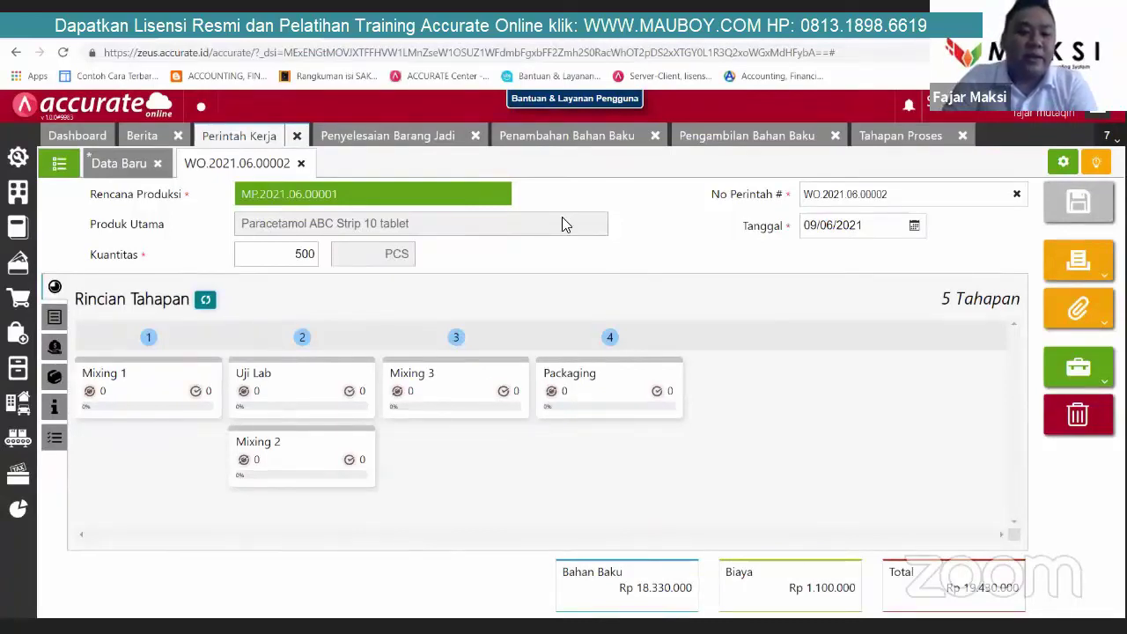
pyautogui.click(61, 321)
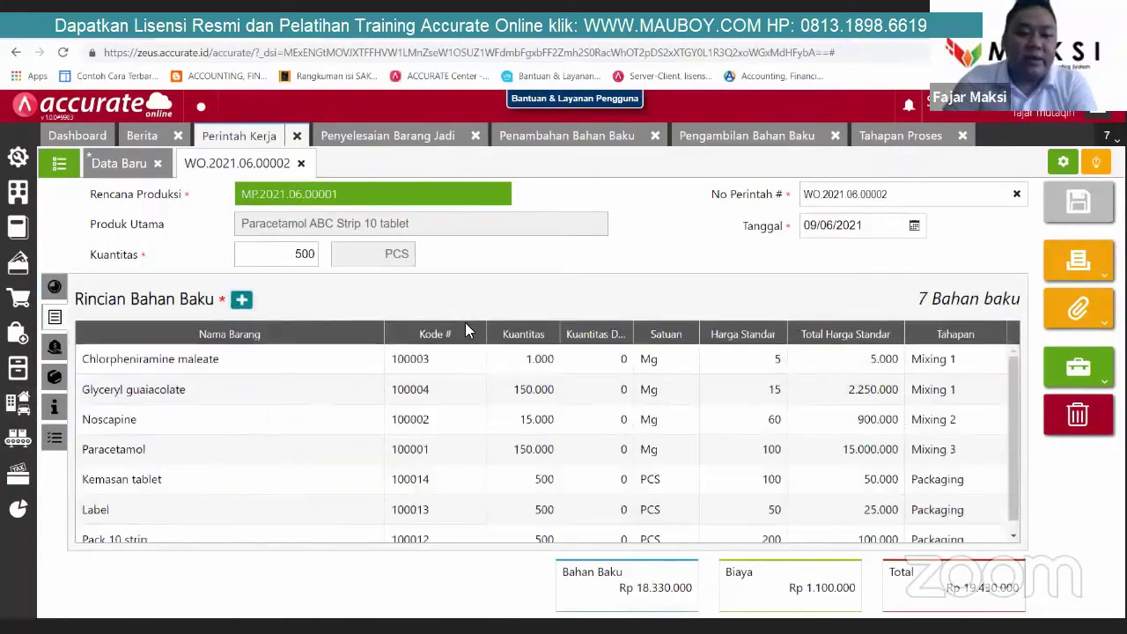
pyautogui.scroll(-1, 466, 373)
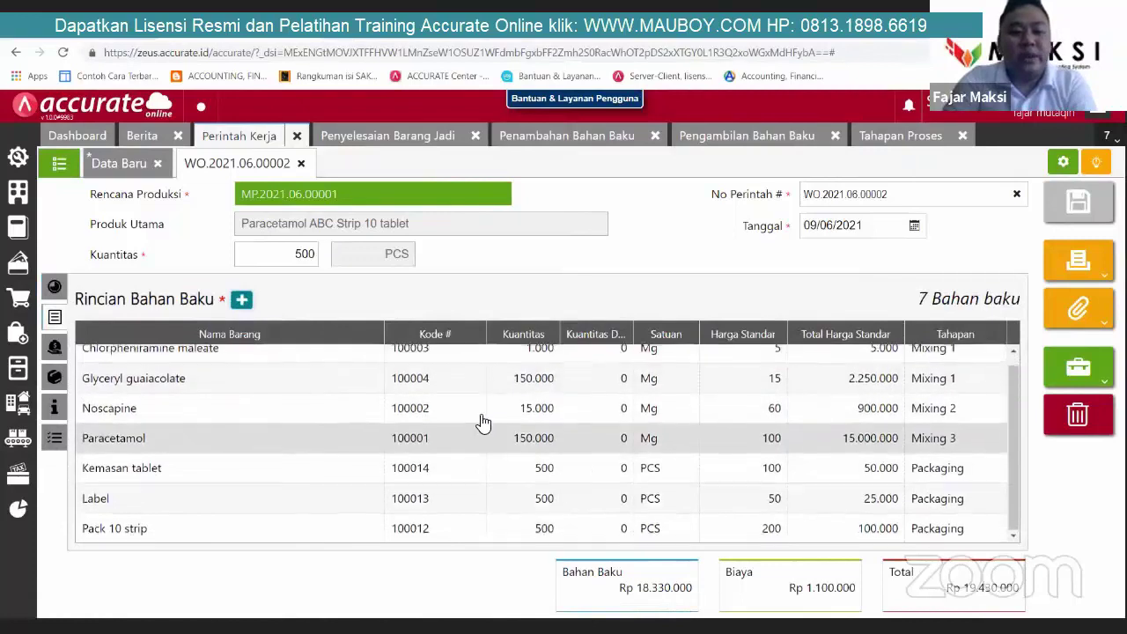
pyautogui.scroll(1, 483, 423)
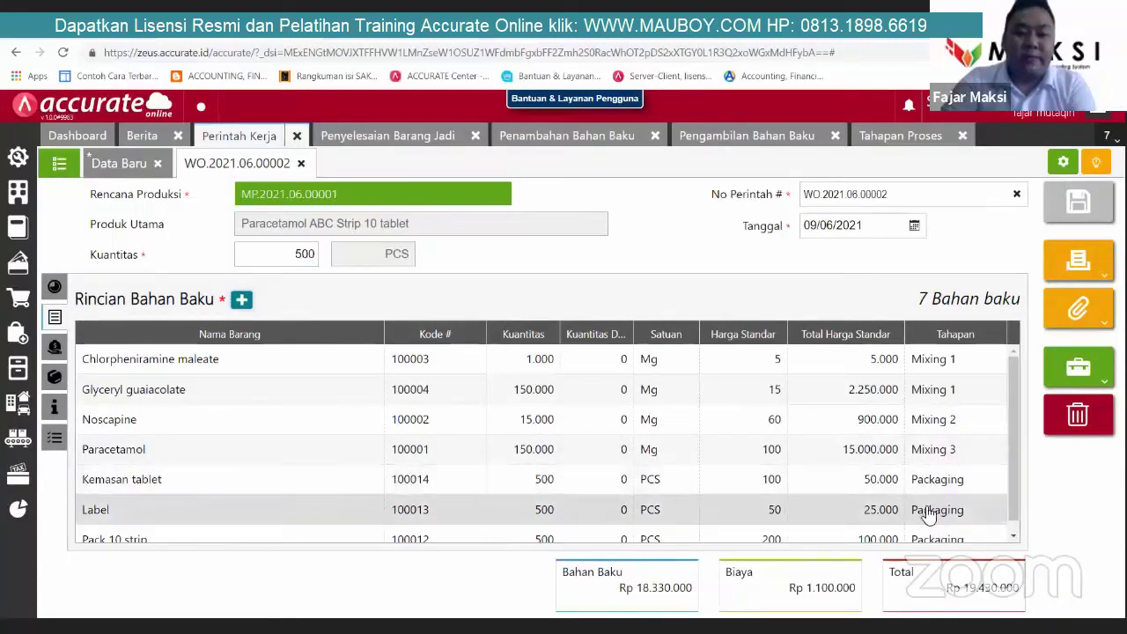
pyautogui.click(55, 346)
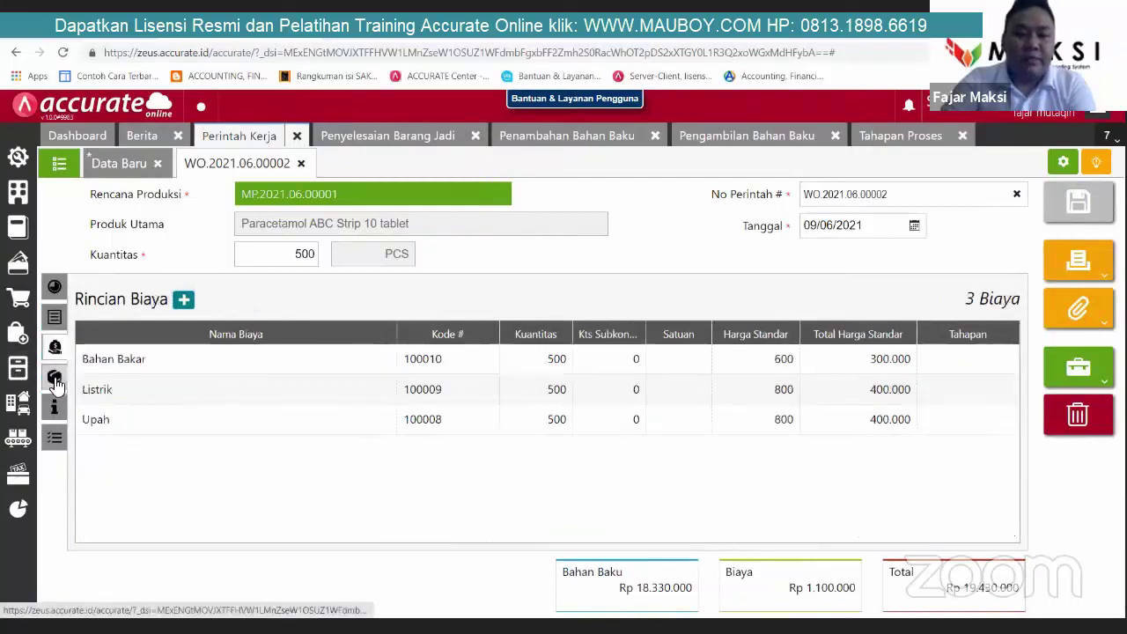
pyautogui.click(55, 378)
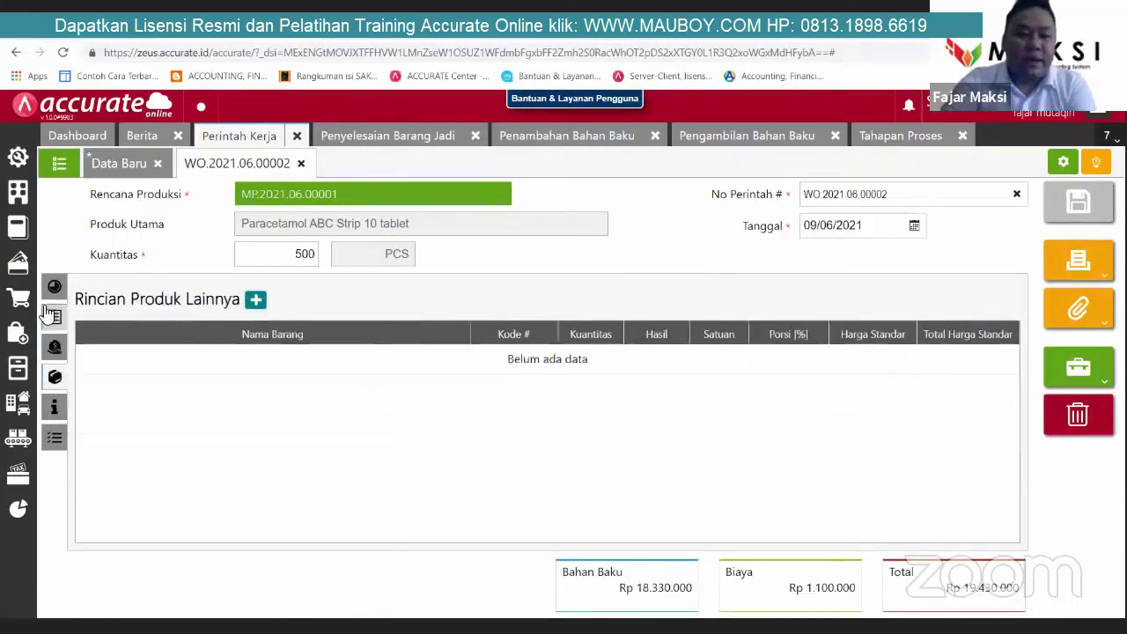
pyautogui.click(49, 305)
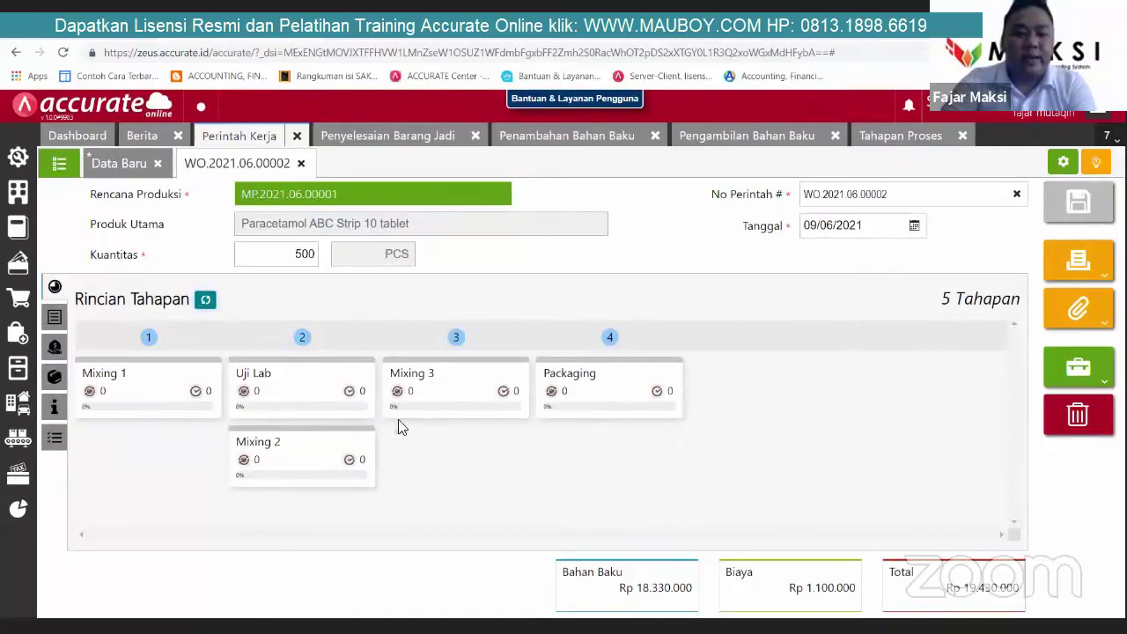
# Step: Close the open Penyelesaian Barang Jadi, Penambahan Bahan Baku, Pengambilan Bahan Baku and Tahapan Proses modules
pyautogui.click(475, 136)
pyautogui.click(477, 136)
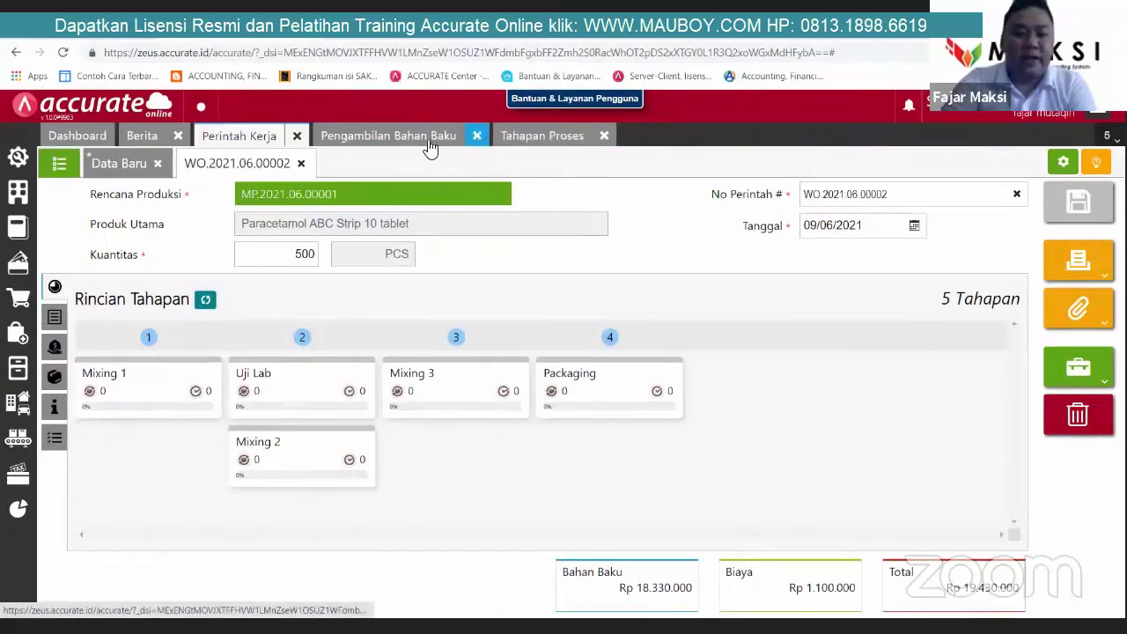
pyautogui.click(477, 136)
pyautogui.click(426, 136)
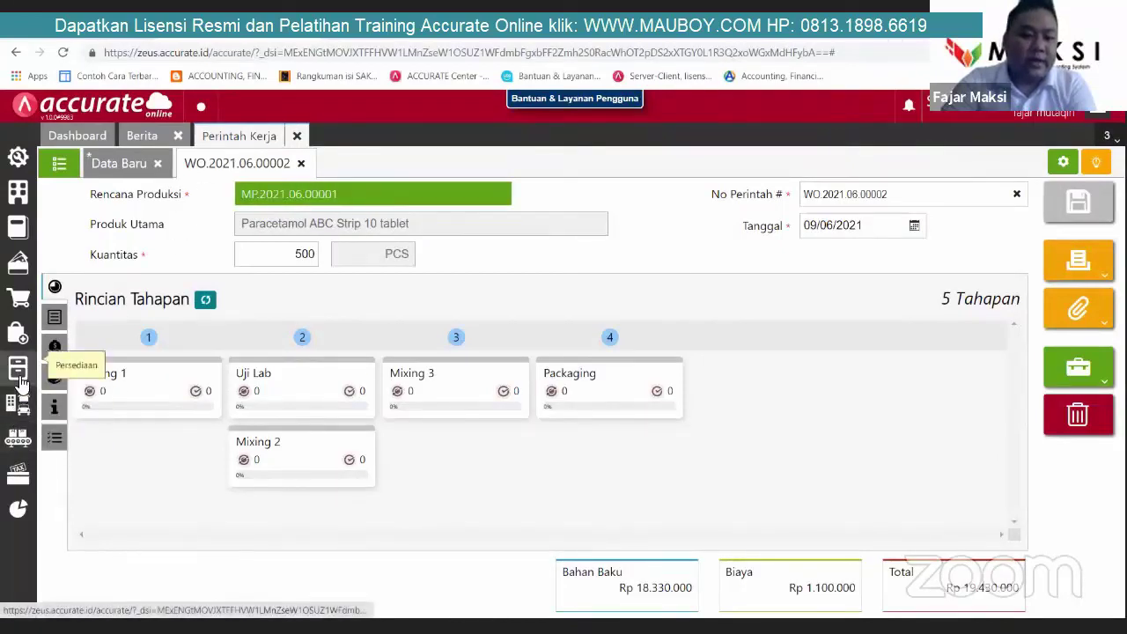
# Step: Start a new Tahapan Proses record of type Mulai for the Paracetamol ABC Strip 10 tablet work order at stage Mixing 1
pyautogui.click(18, 439)
pyautogui.click(67, 458)
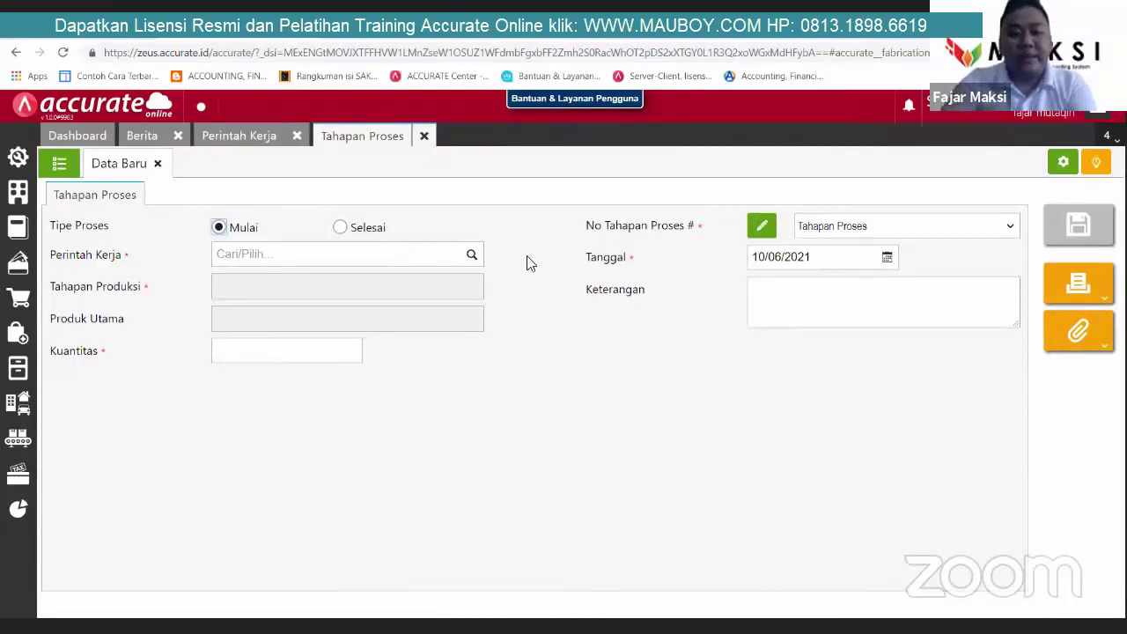
pyautogui.click(471, 256)
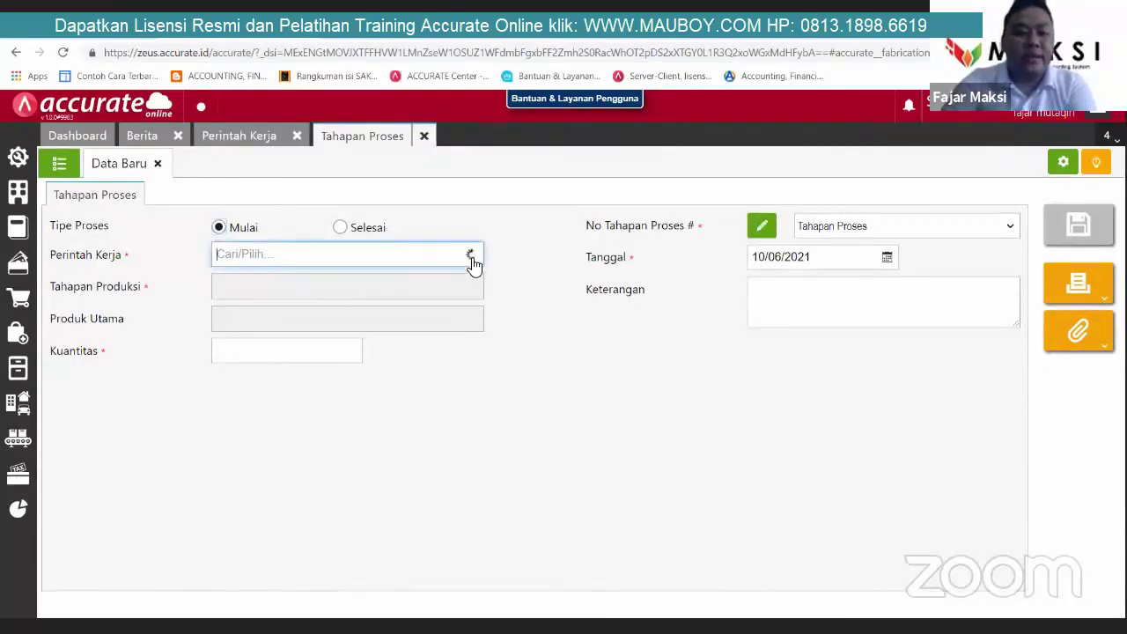
pyautogui.click(261, 291)
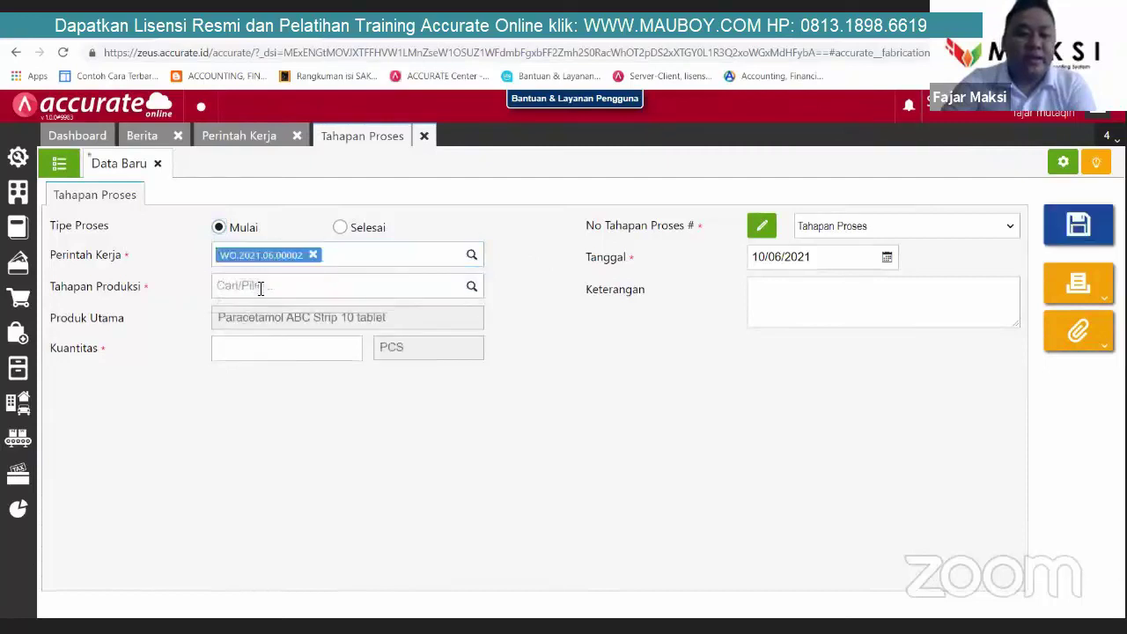
pyautogui.click(472, 287)
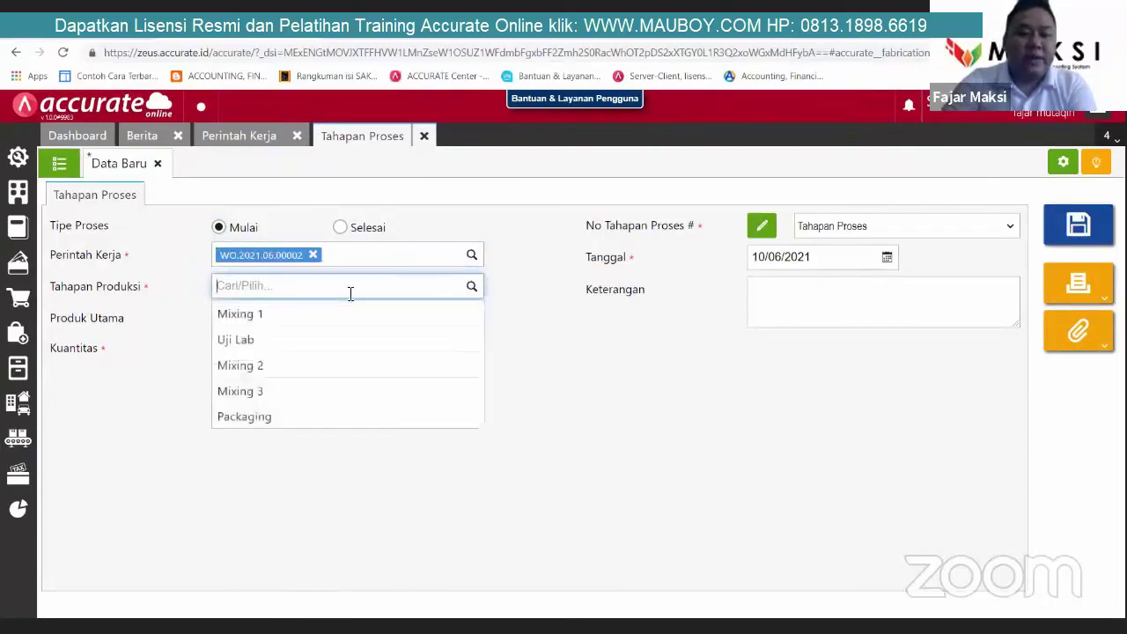
pyautogui.click(235, 319)
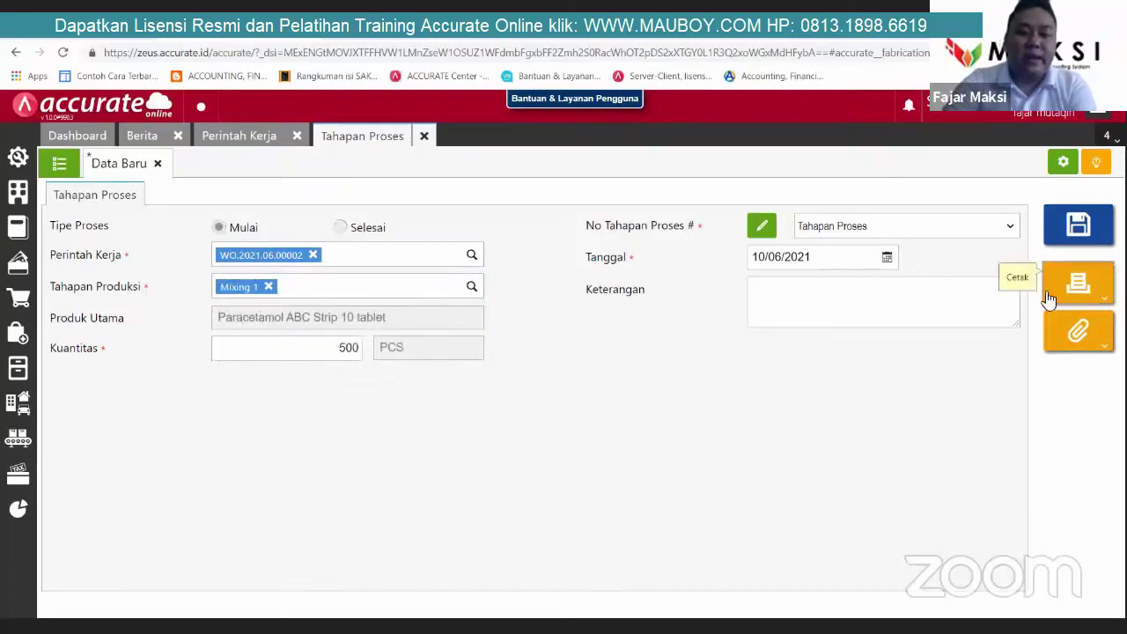
# Step: Date the Mixing 1 process record 09/06/2021 and save it
pyautogui.click(887, 257)
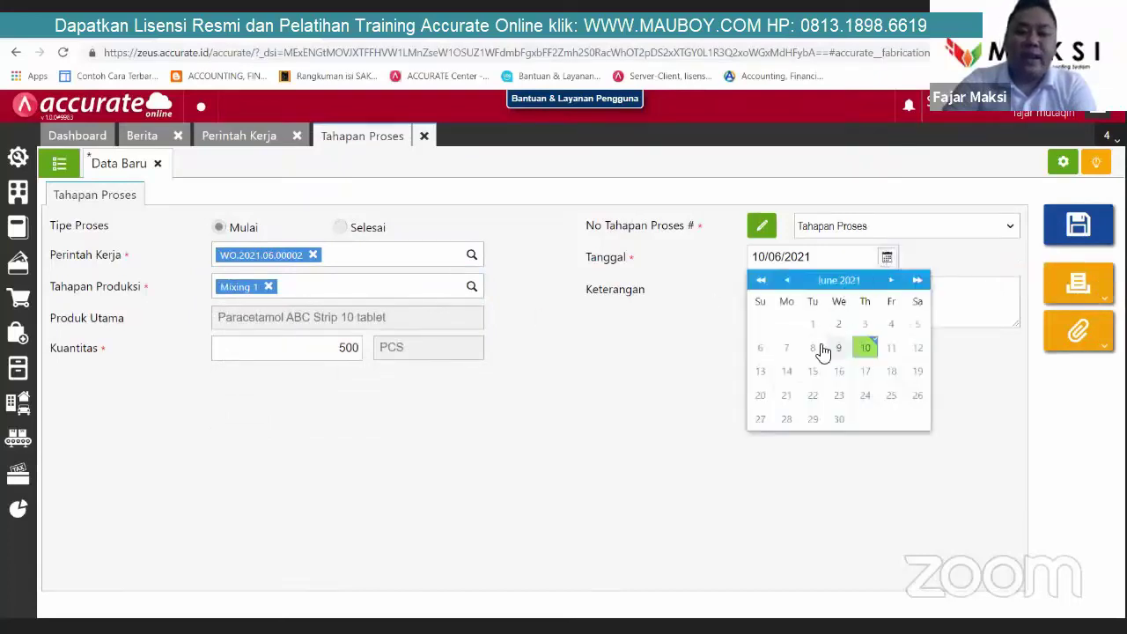
pyautogui.click(839, 350)
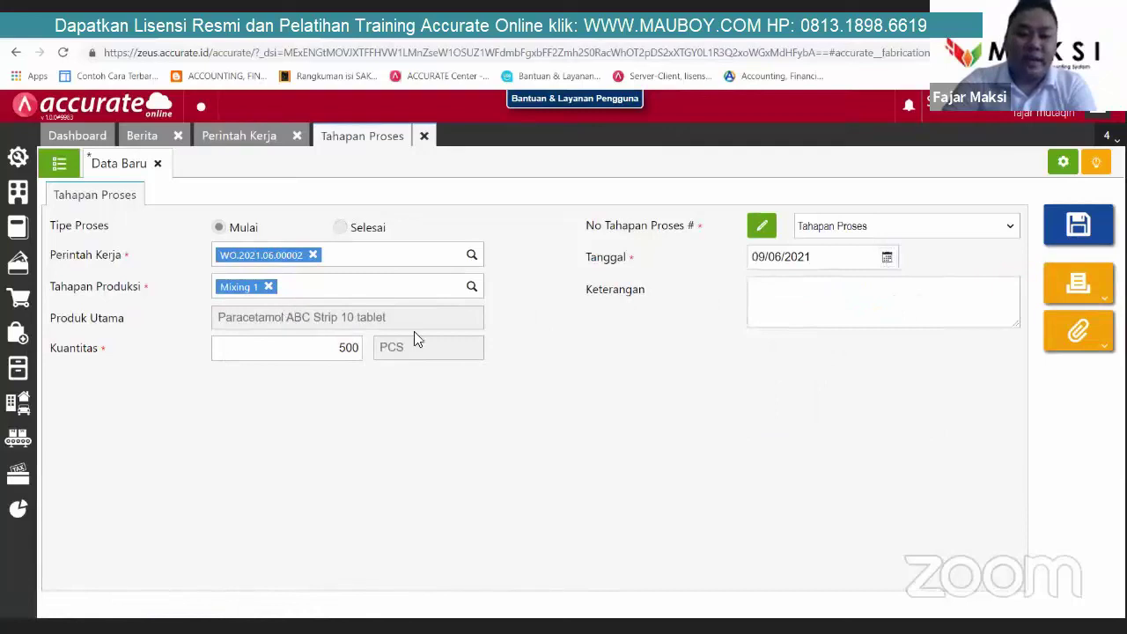
pyautogui.click(1091, 238)
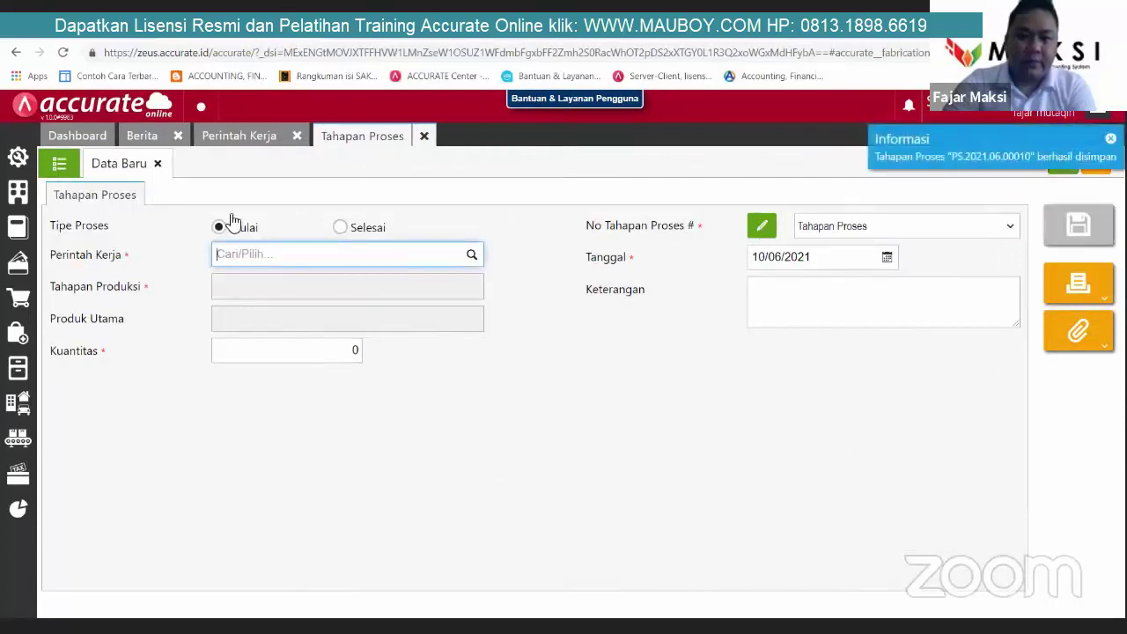
# Step: Refresh the Rincian Tahapan of the open Paracetamol work order to check the Mixing 1 stage
pyautogui.click(239, 138)
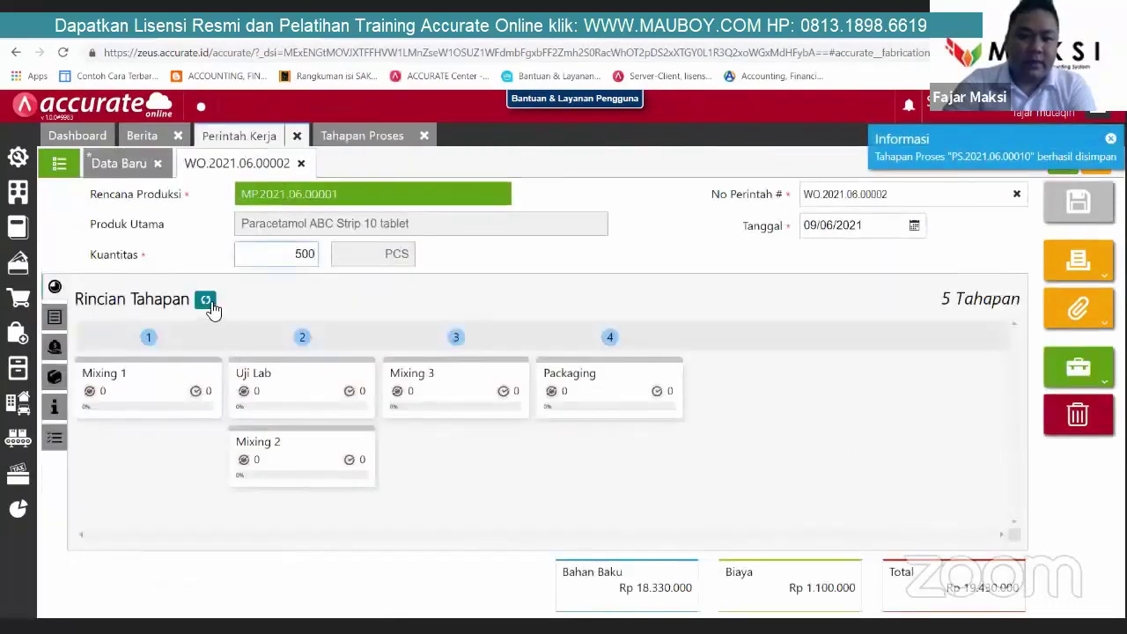
pyautogui.click(205, 304)
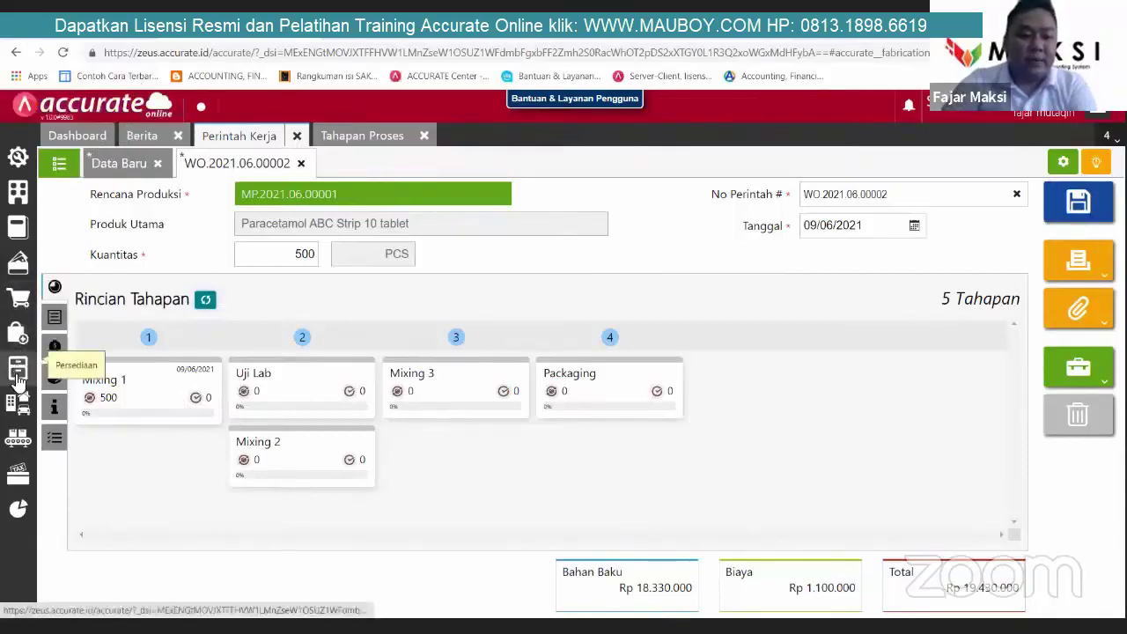
# Step: Start a new Pengambilan Bahan Baku record of type Ambil Barang for the Paracetamol ABC Strip 10 tablet work order
pyautogui.click(18, 438)
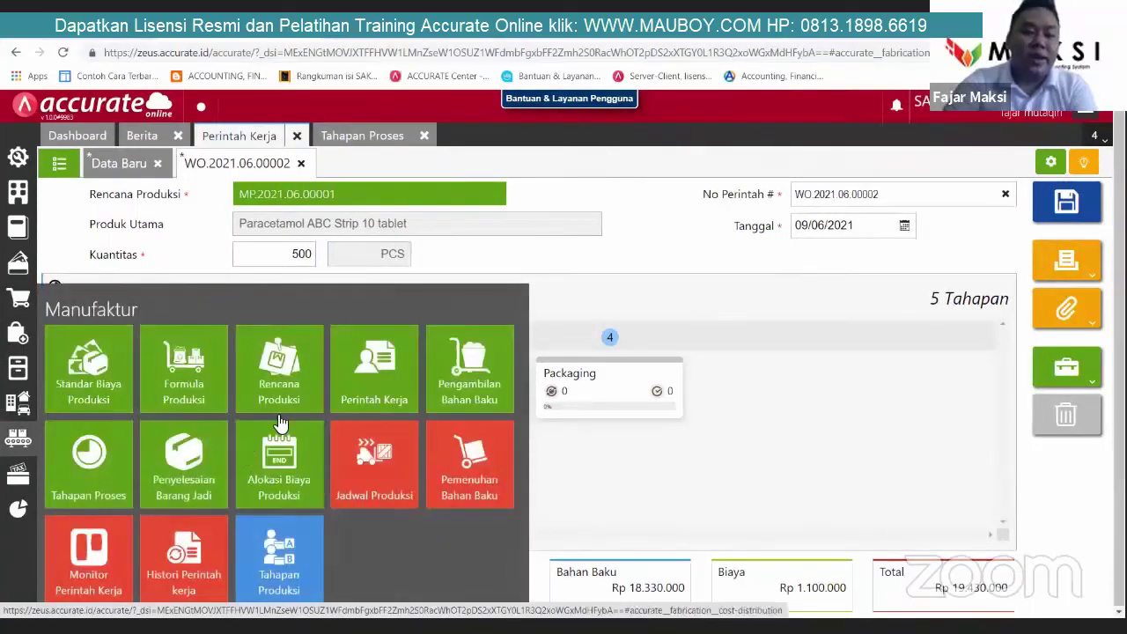
pyautogui.click(485, 381)
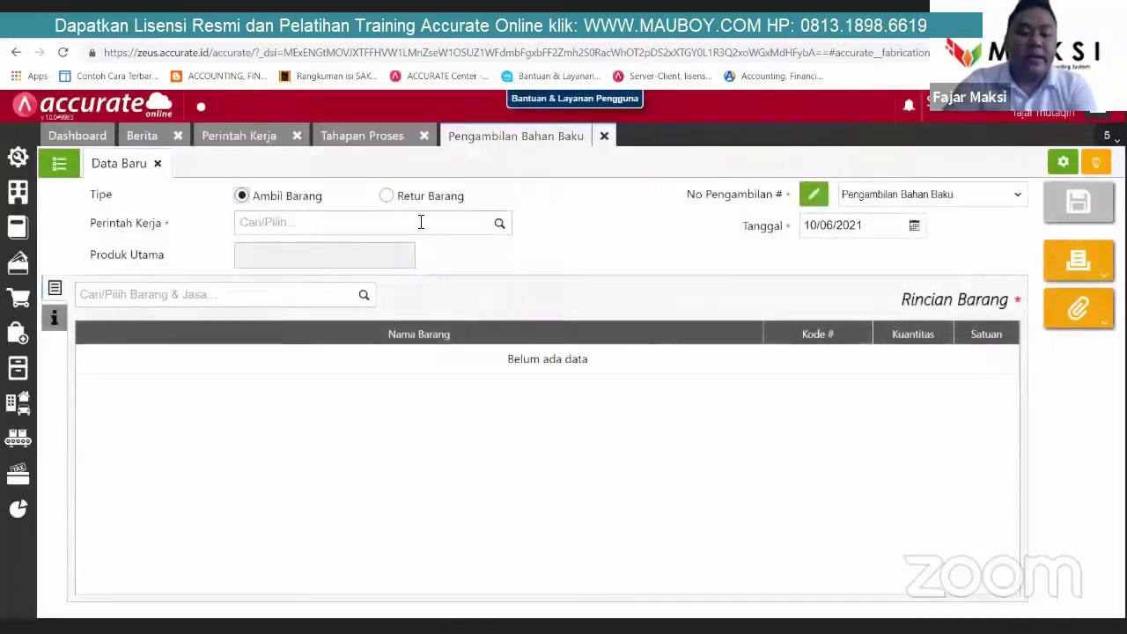
pyautogui.click(501, 227)
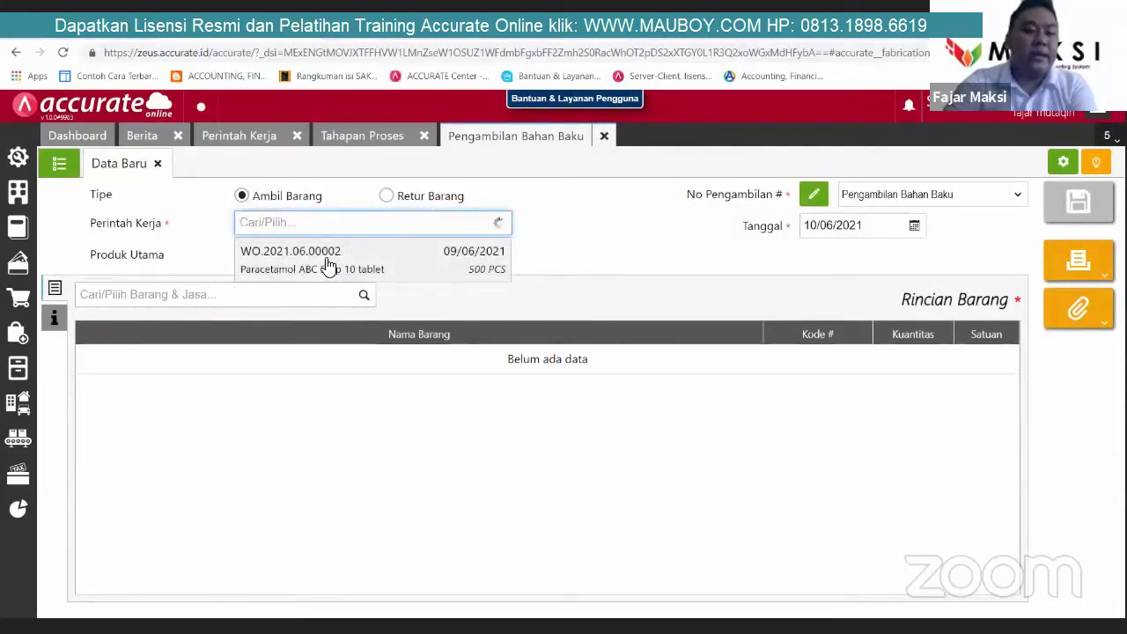
pyautogui.click(359, 266)
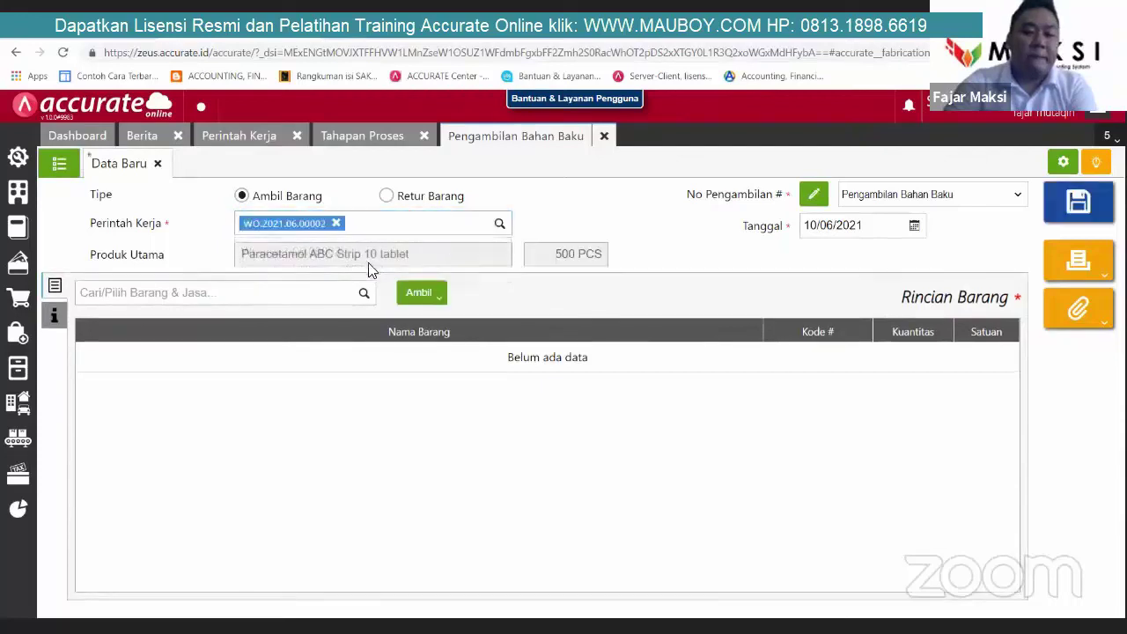
# Step: Take the Bahan Tahapan of stage Mixing 1, Chlorpheniramine maleate and Glyceryl guaiacolate, into the withdrawal's item details
pyautogui.click(421, 297)
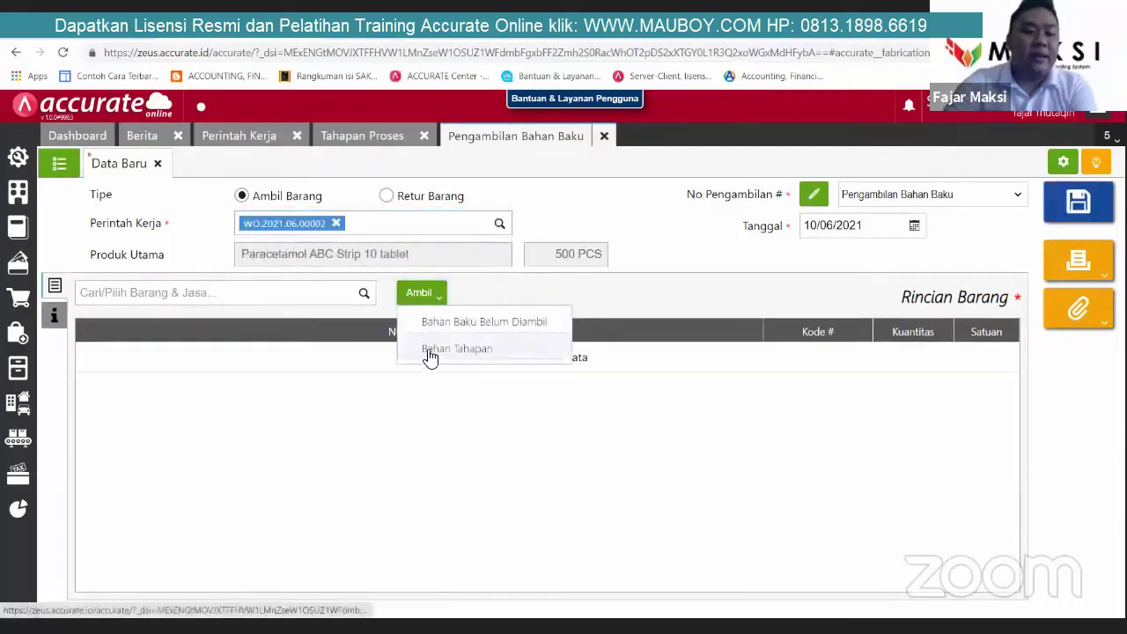
pyautogui.click(431, 351)
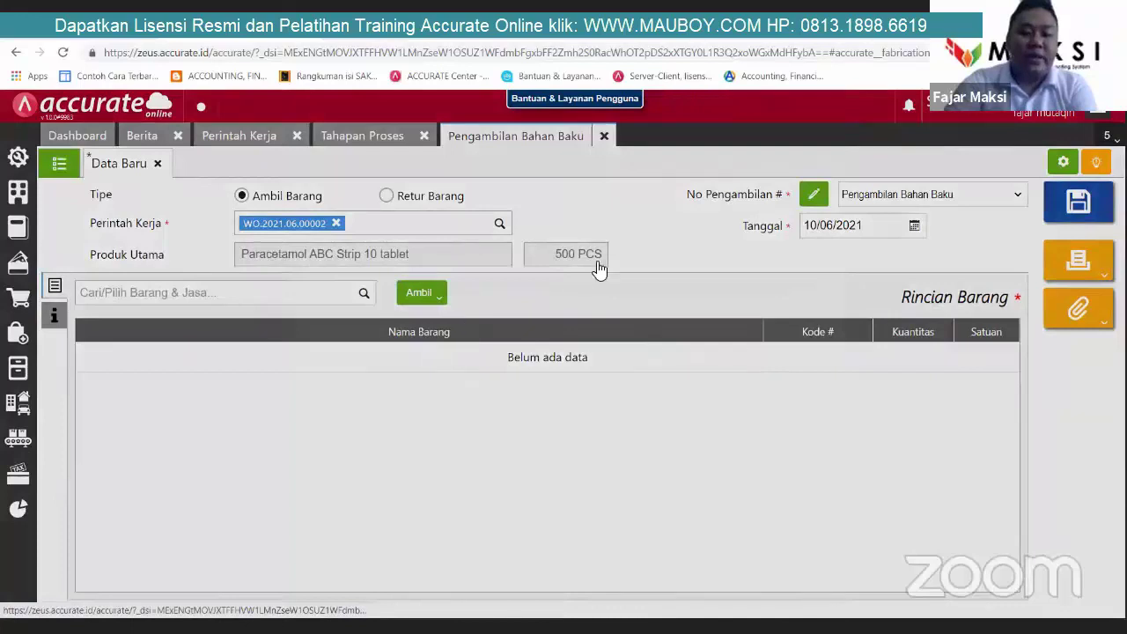
pyautogui.click(419, 293)
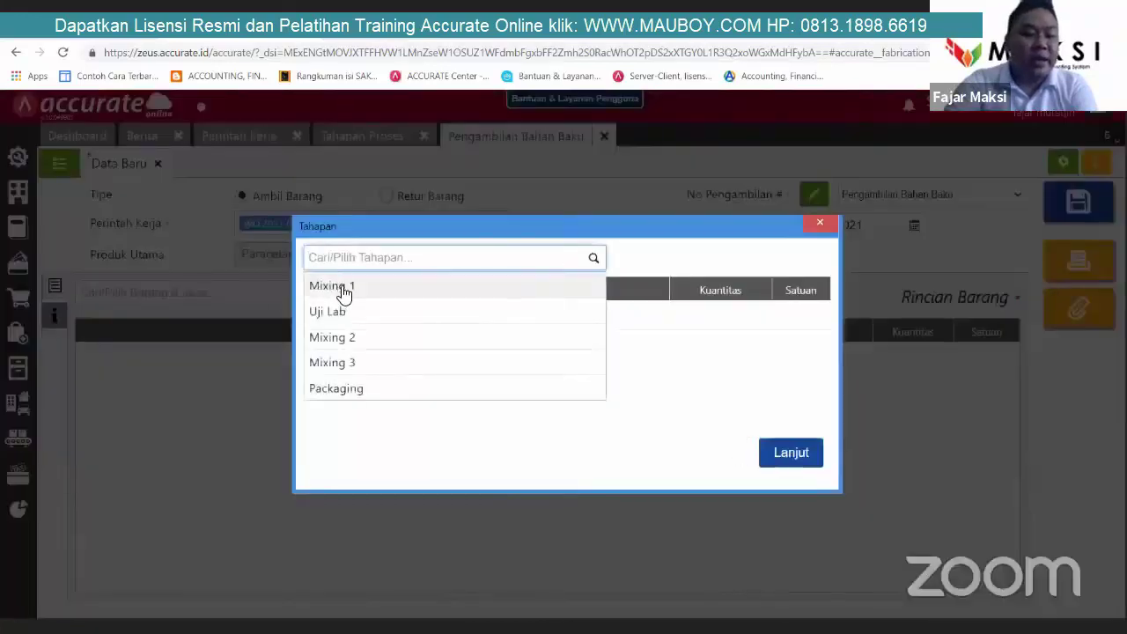
pyautogui.click(344, 289)
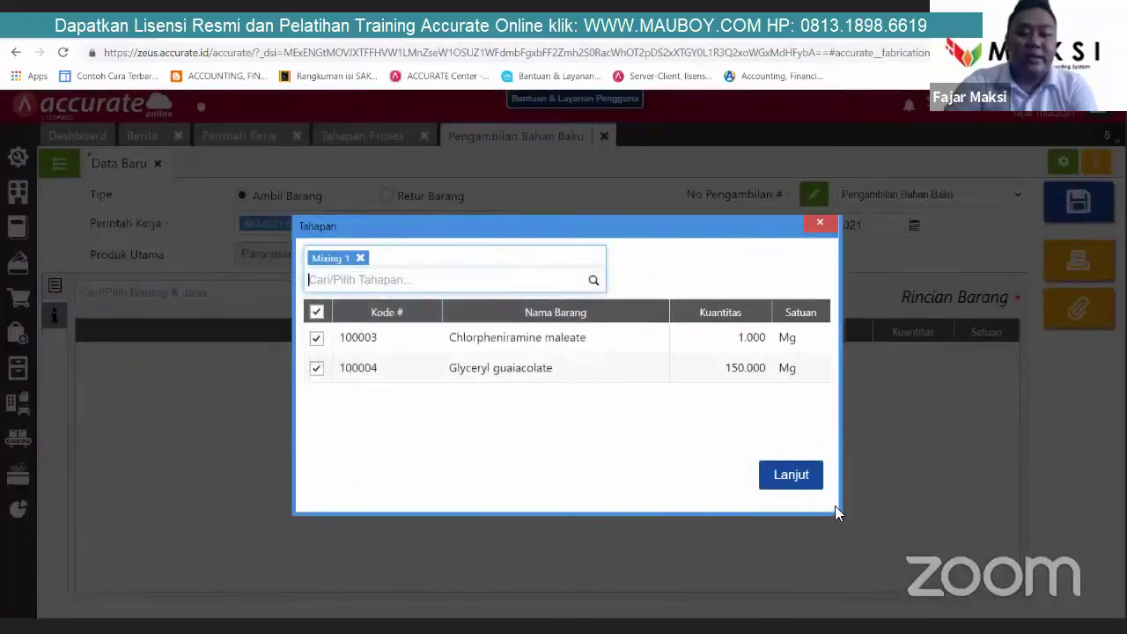
pyautogui.click(789, 477)
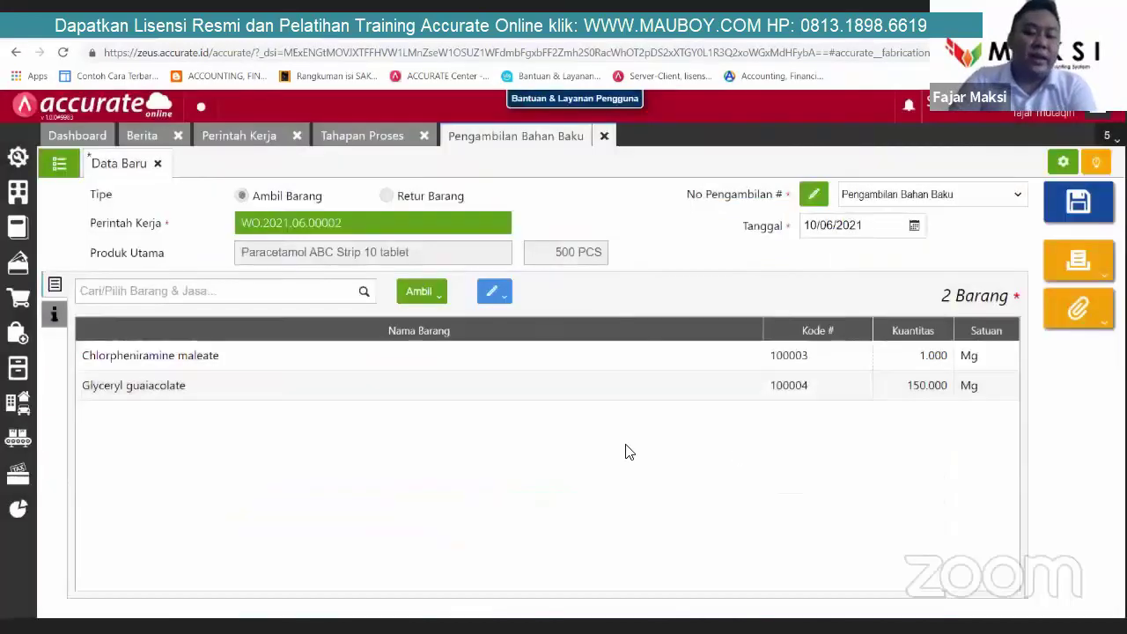
# Step: Compare the withdrawal items with the work order's Rincian Bahan Baku, and return to the new withdrawal record
pyautogui.click(217, 135)
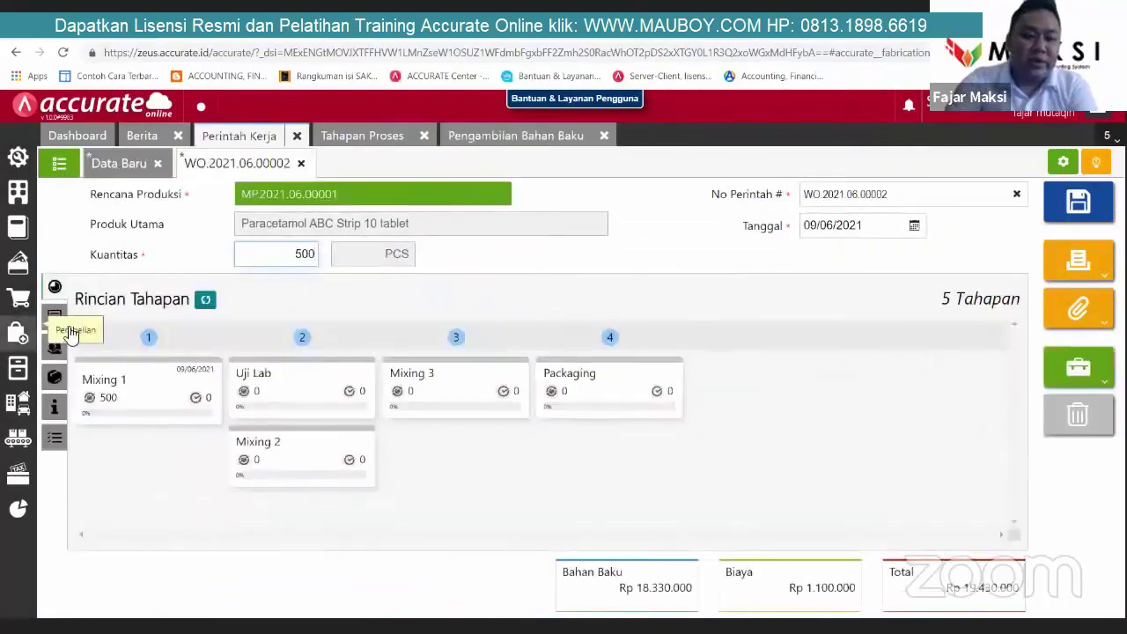
pyautogui.click(516, 419)
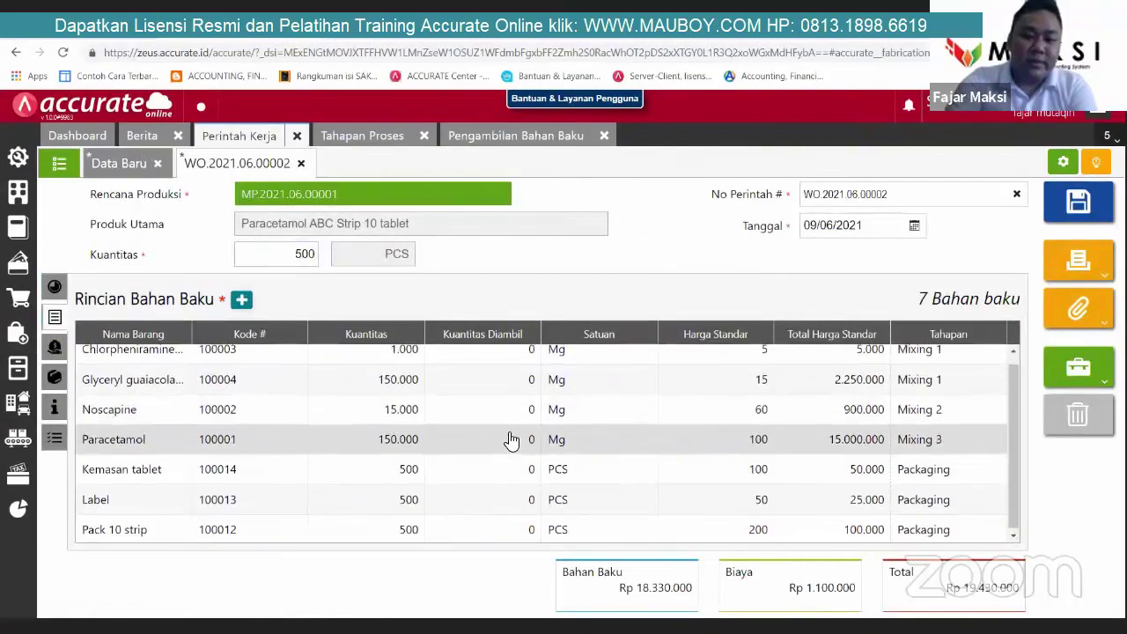
pyautogui.click(536, 139)
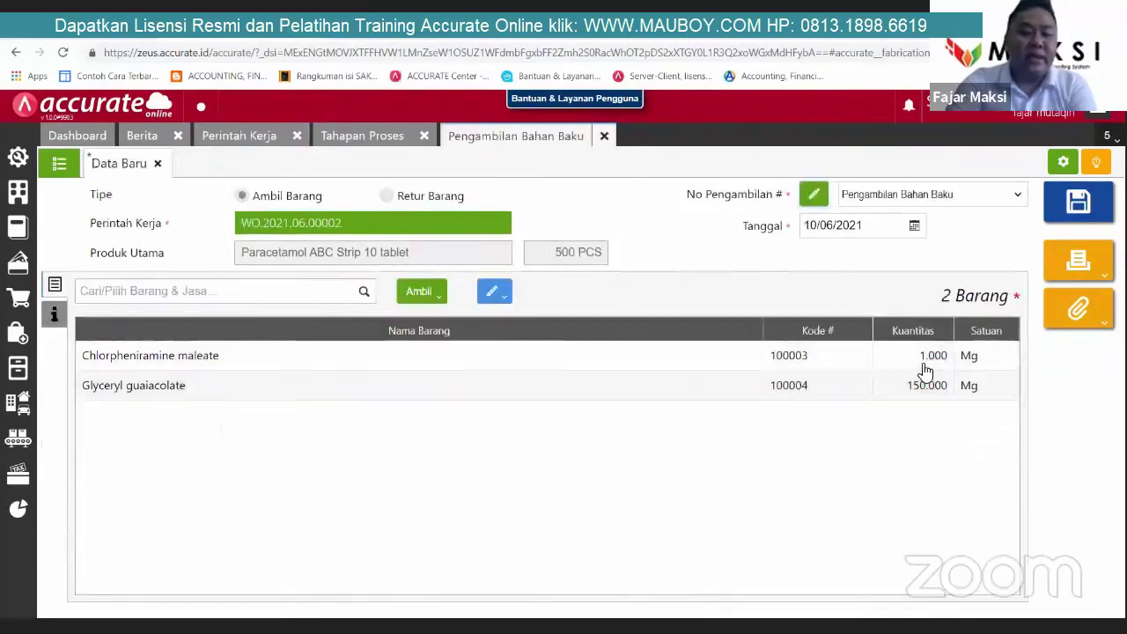
# Step: Date the raw material withdrawal 09/06/2021 and save it
pyautogui.click(916, 226)
pyautogui.click(891, 319)
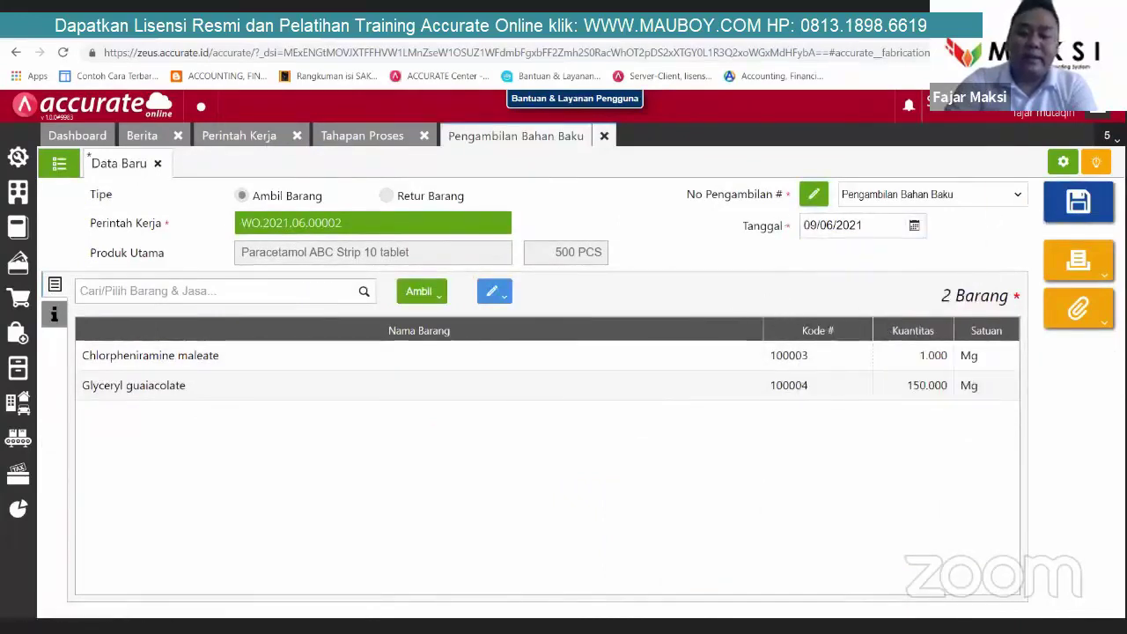
pyautogui.click(1099, 216)
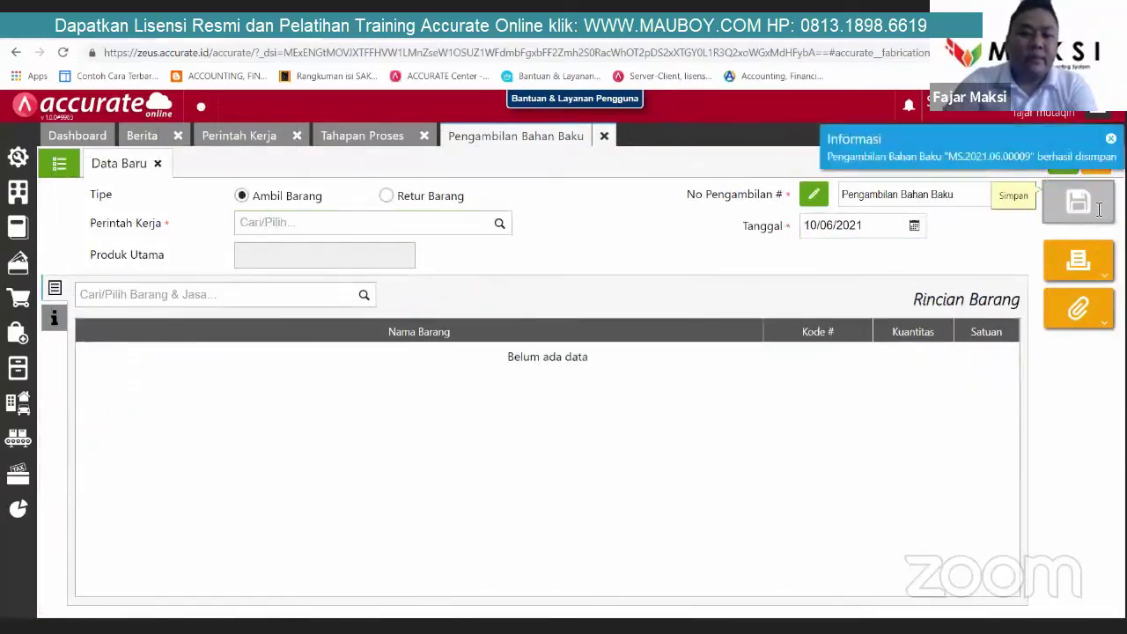
# Step: Refresh the Rincian Tahapan of the Paracetamol work order to check Mixing 1, and close the work order without keeping changes
pyautogui.click(245, 135)
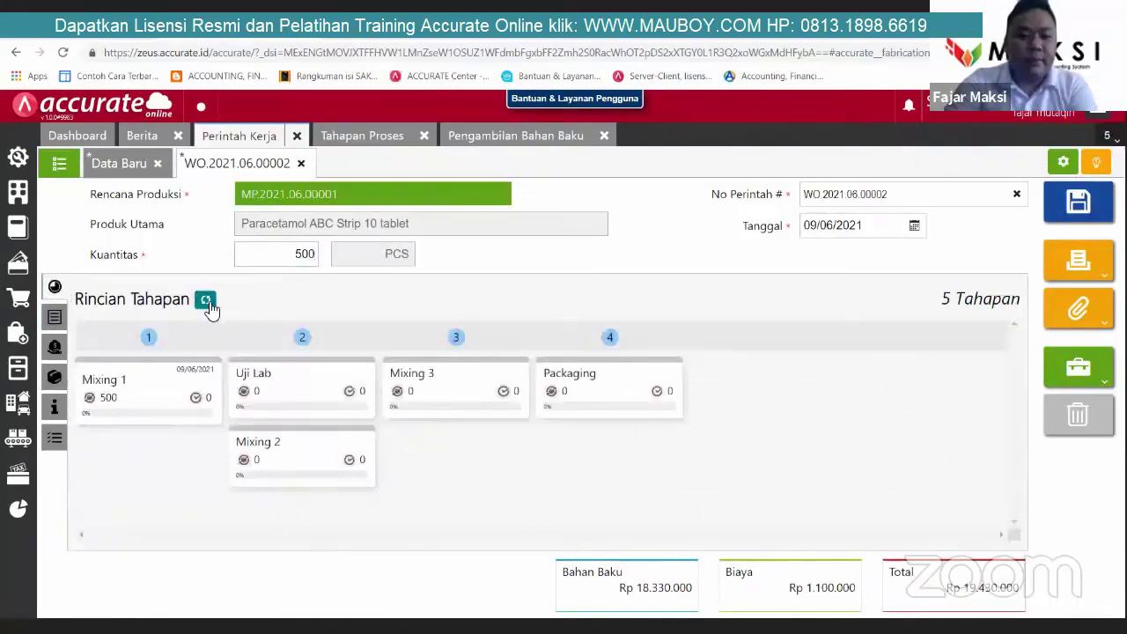
pyautogui.click(208, 303)
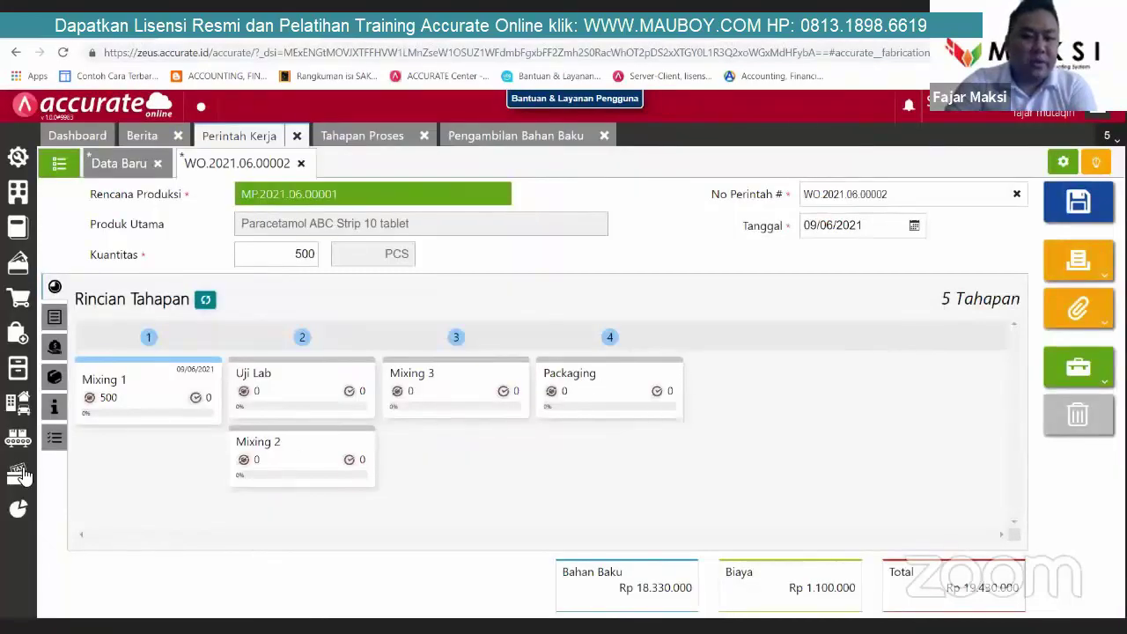
pyautogui.press('Escape')
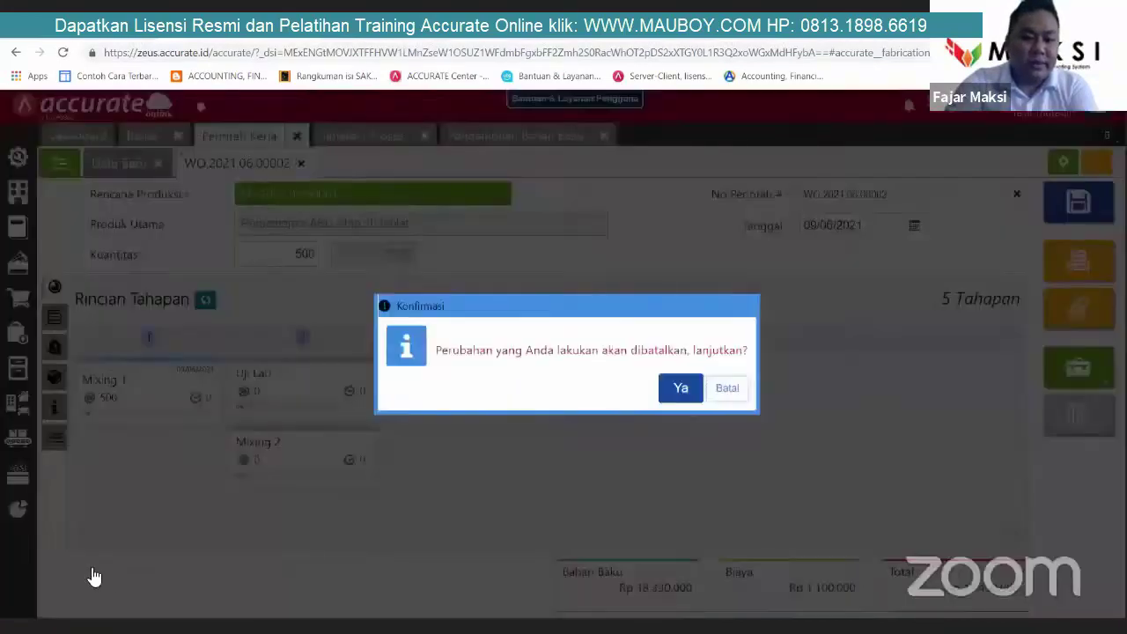
pyautogui.press('Return')
# Step: Open Monitor Perintah Kerja and expand the stages of the Paracetamol work order to check their progress
pyautogui.click(464, 315)
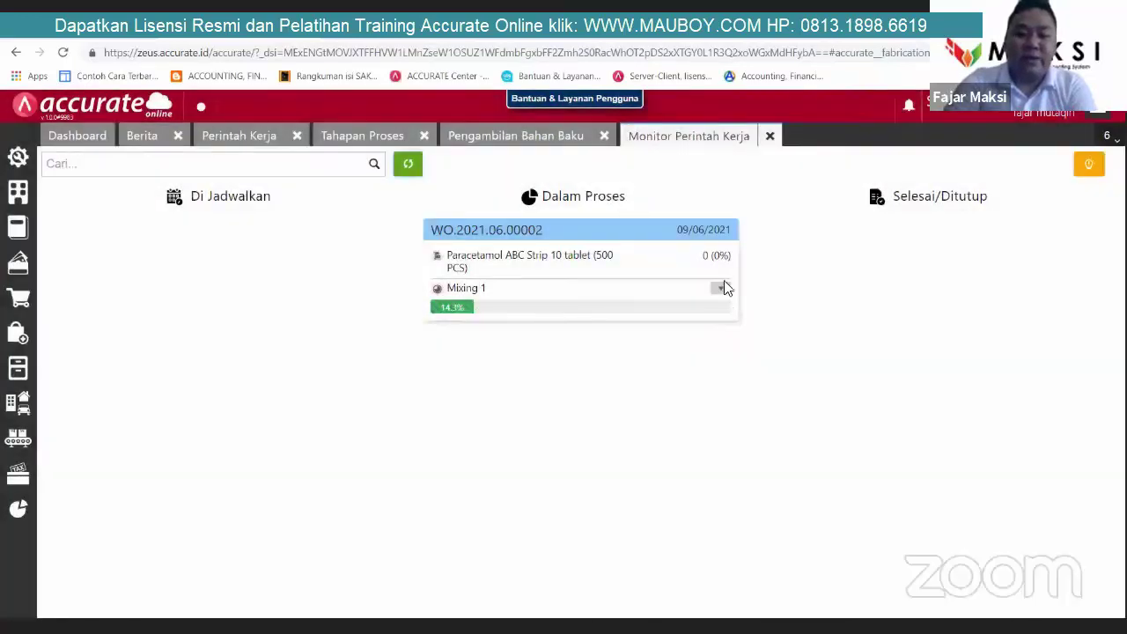
pyautogui.click(722, 290)
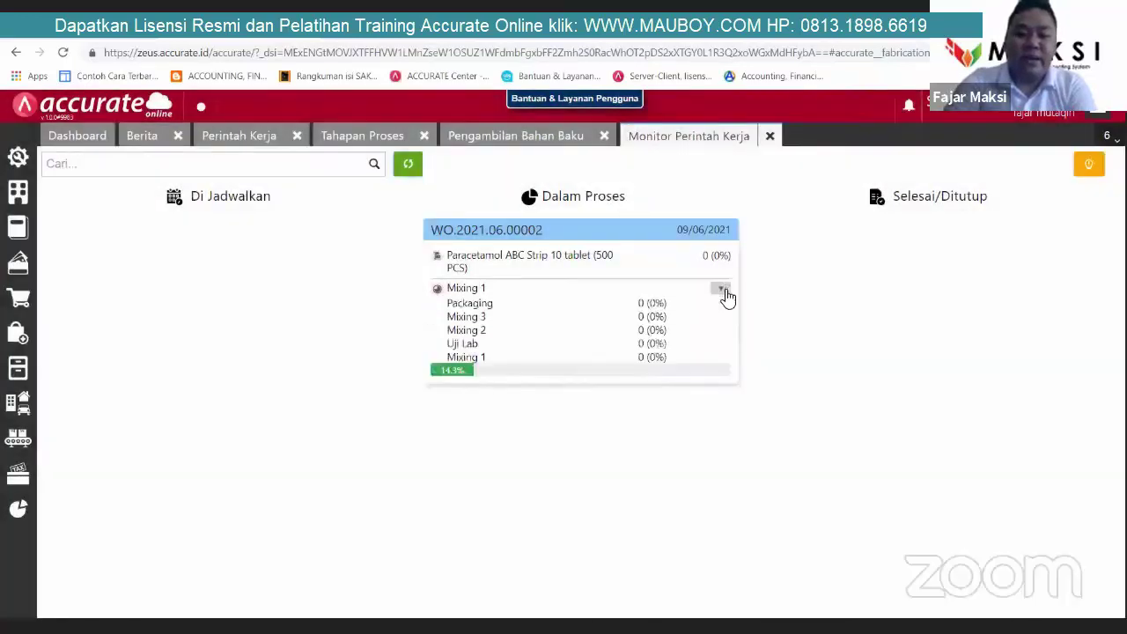
pyautogui.click(722, 291)
pyautogui.click(723, 291)
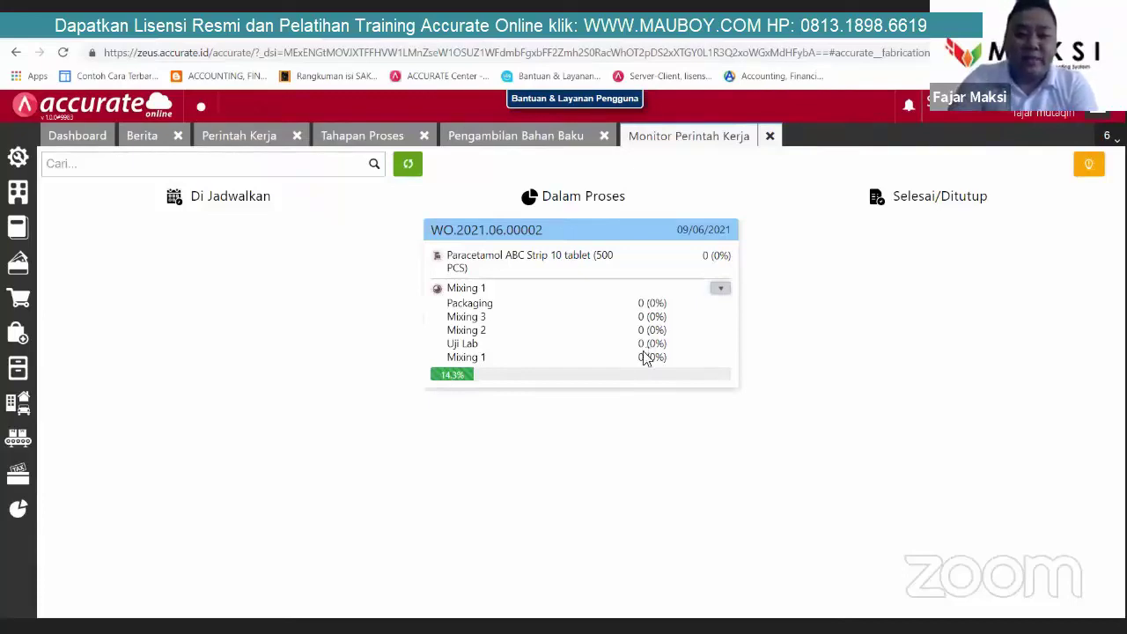
# Step: Start a new Tahapan Proses record of type Selesai for the Paracetamol ABC Strip 10 tablet work order
pyautogui.click(360, 134)
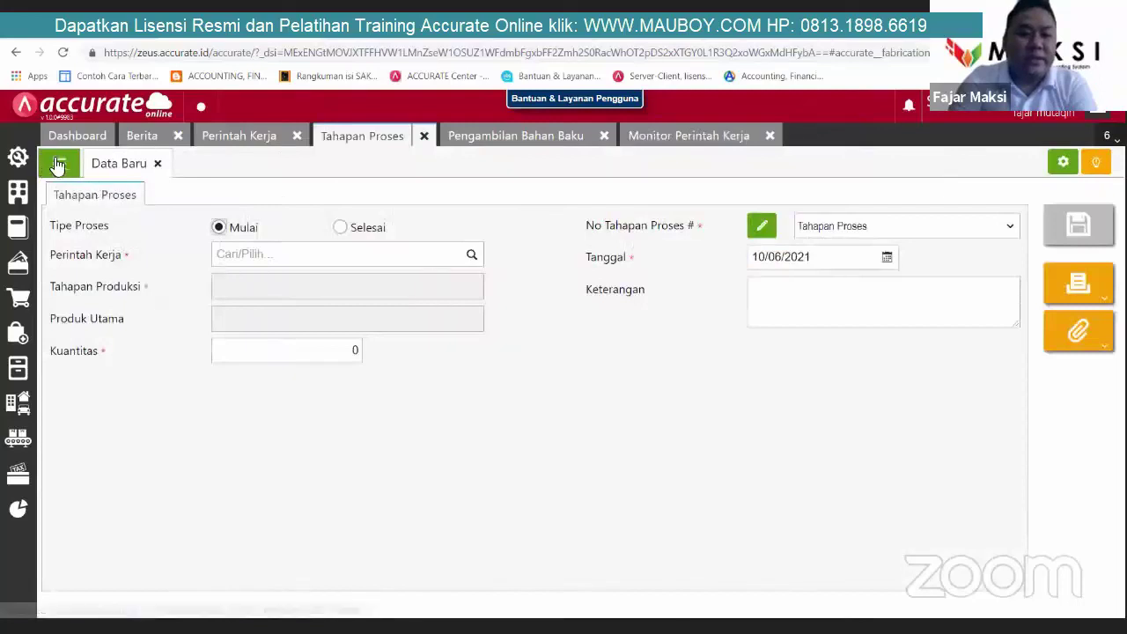
pyautogui.click(57, 164)
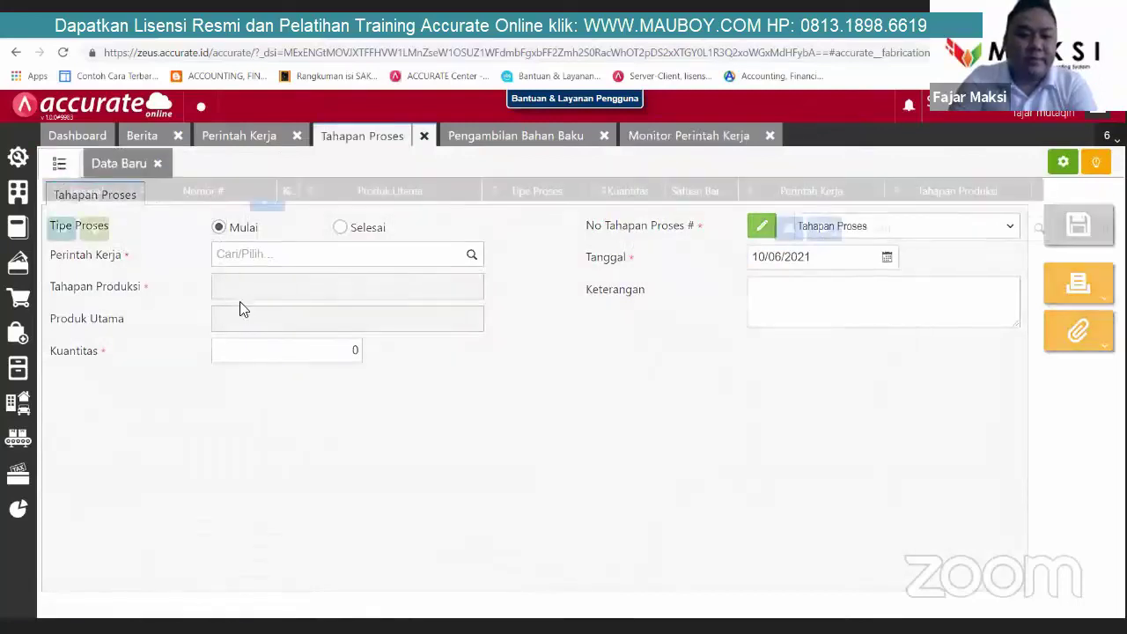
pyautogui.click(136, 177)
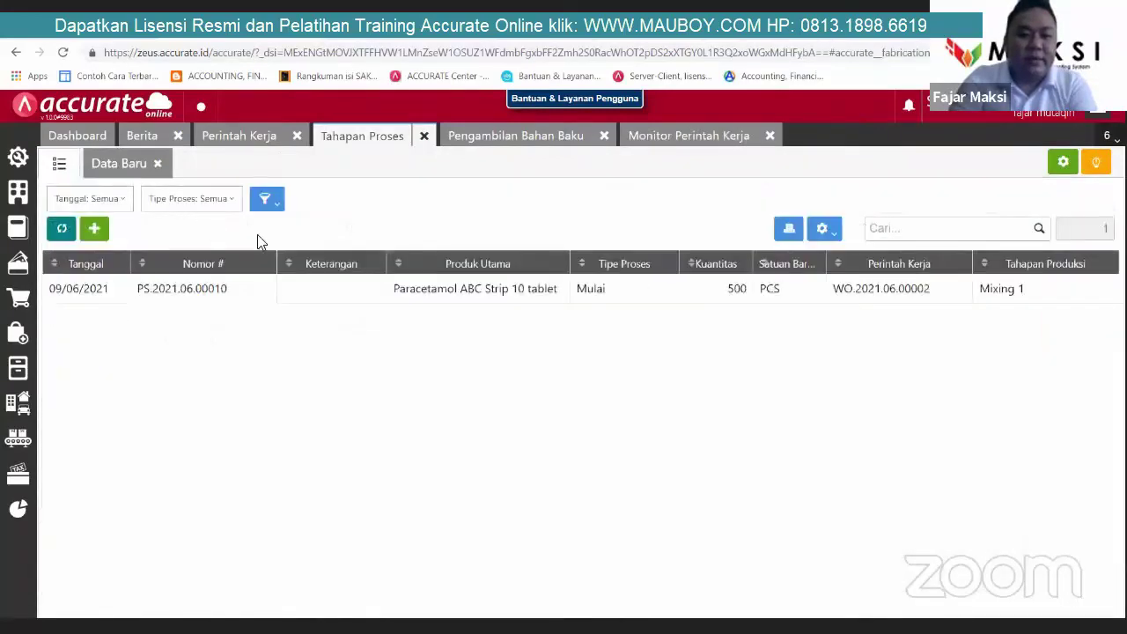
pyautogui.click(343, 228)
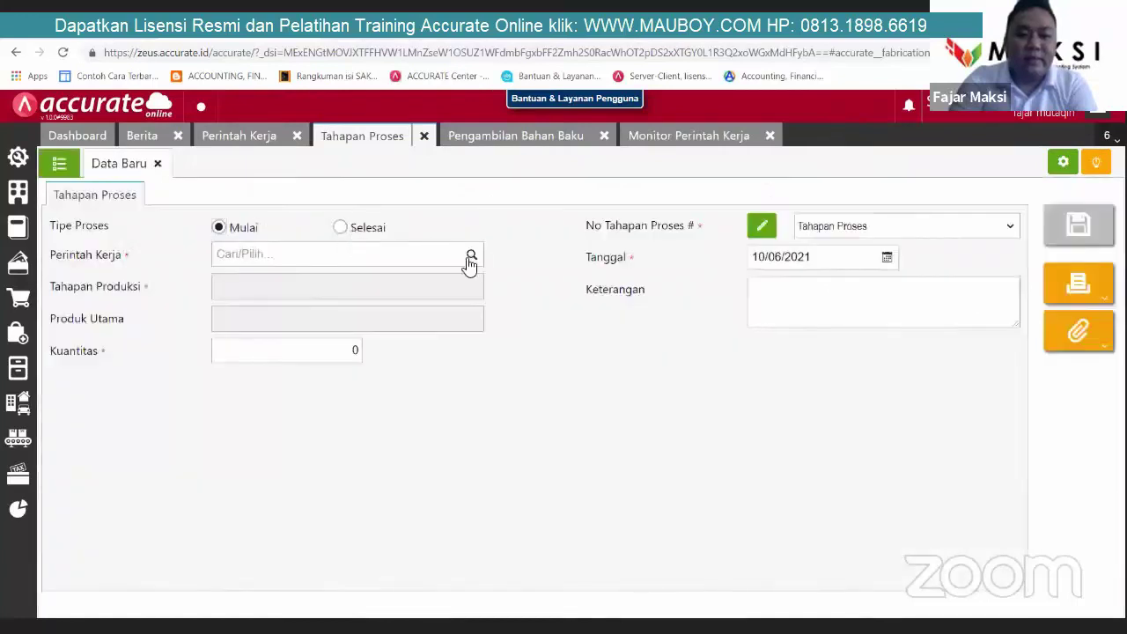
pyautogui.click(317, 264)
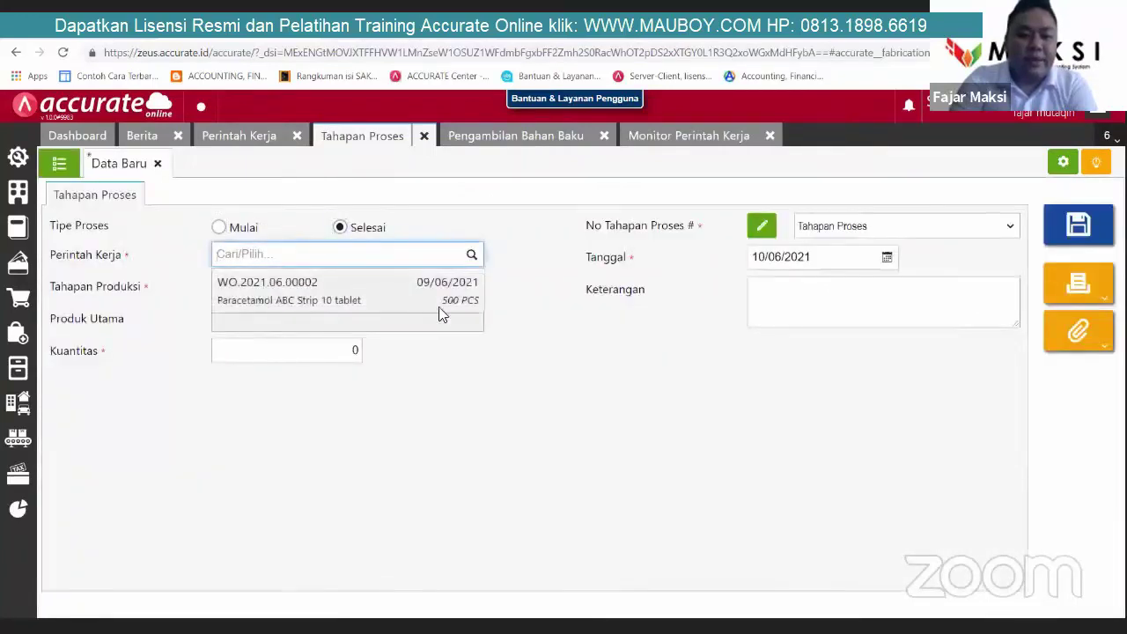
pyautogui.click(443, 310)
# Step: Set the record's Tahapan Produksi to Mixing 1 and its date to 09/06/2021, and save it
pyautogui.click(473, 291)
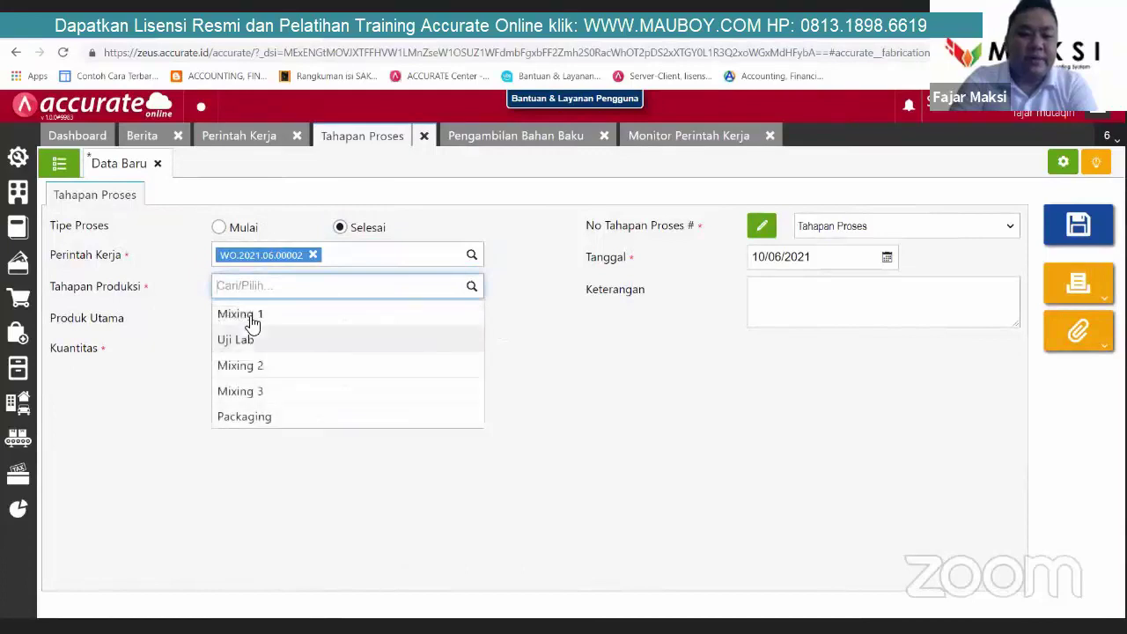
pyautogui.click(254, 328)
pyautogui.click(257, 345)
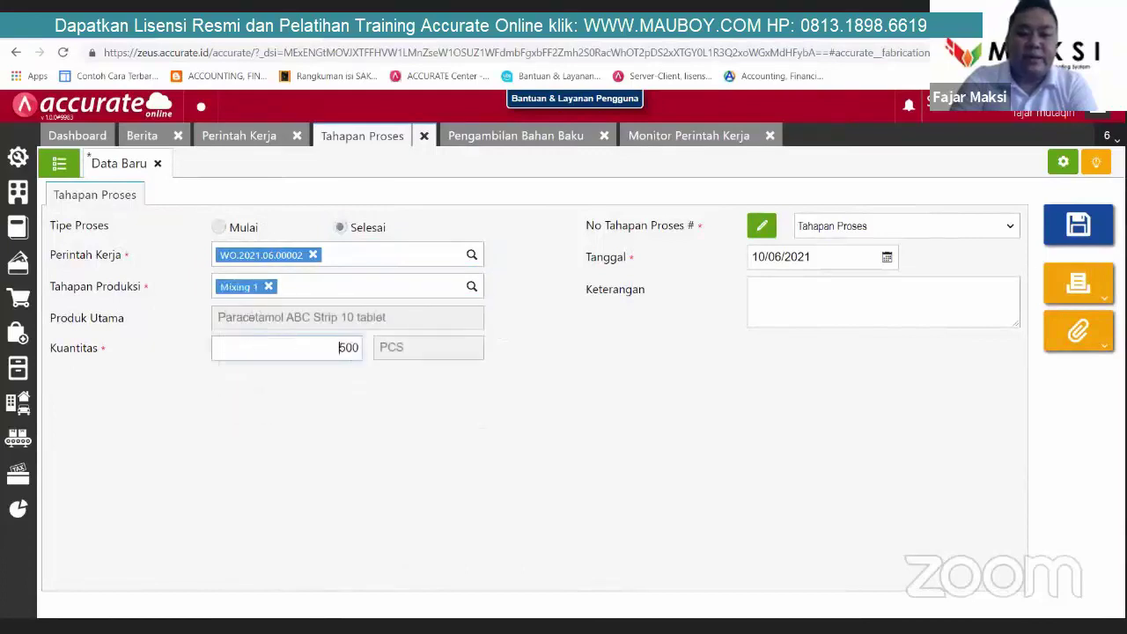
pyautogui.click(888, 257)
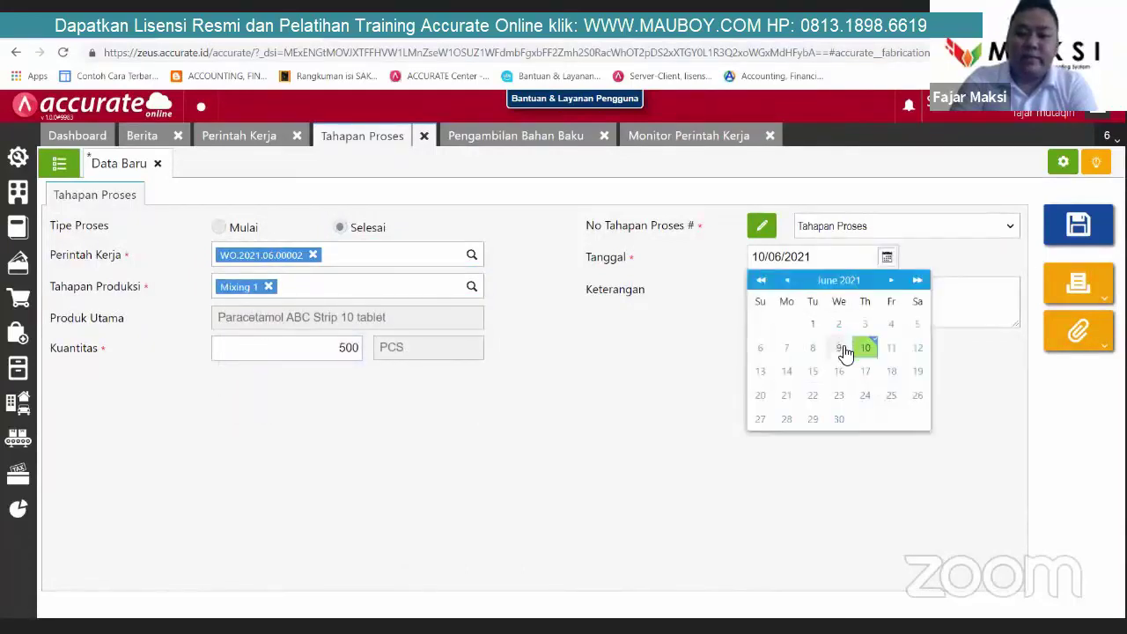
pyautogui.click(842, 350)
pyautogui.click(1086, 233)
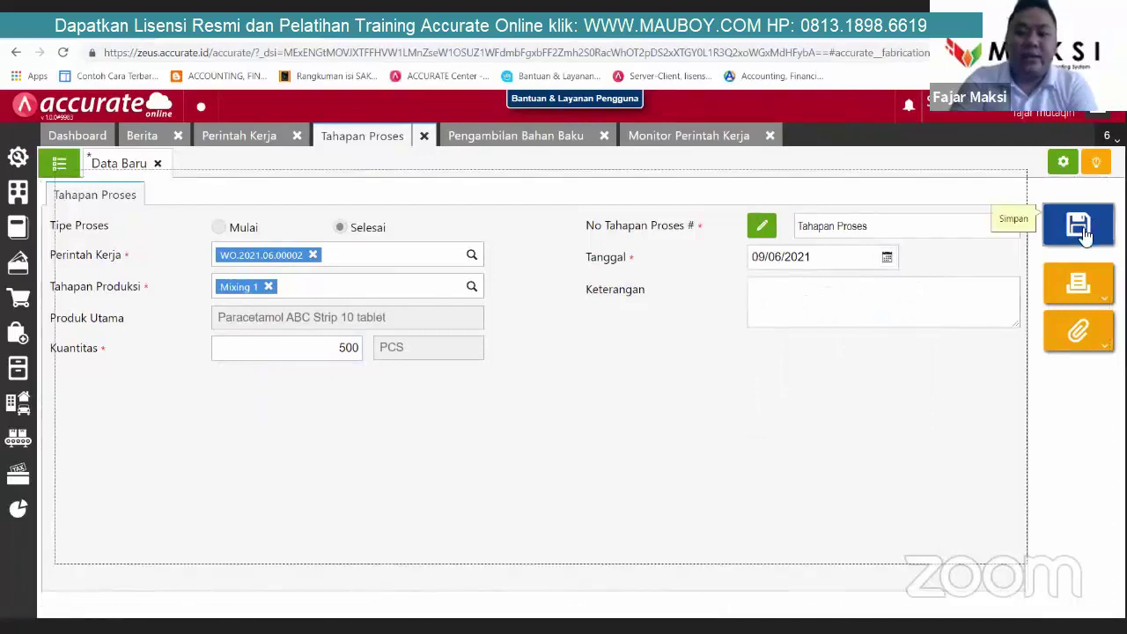
# Step: Refresh Monitor Perintah Kerja to check the progress of Mixing 1, and return to Tahapan Proses
pyautogui.click(660, 139)
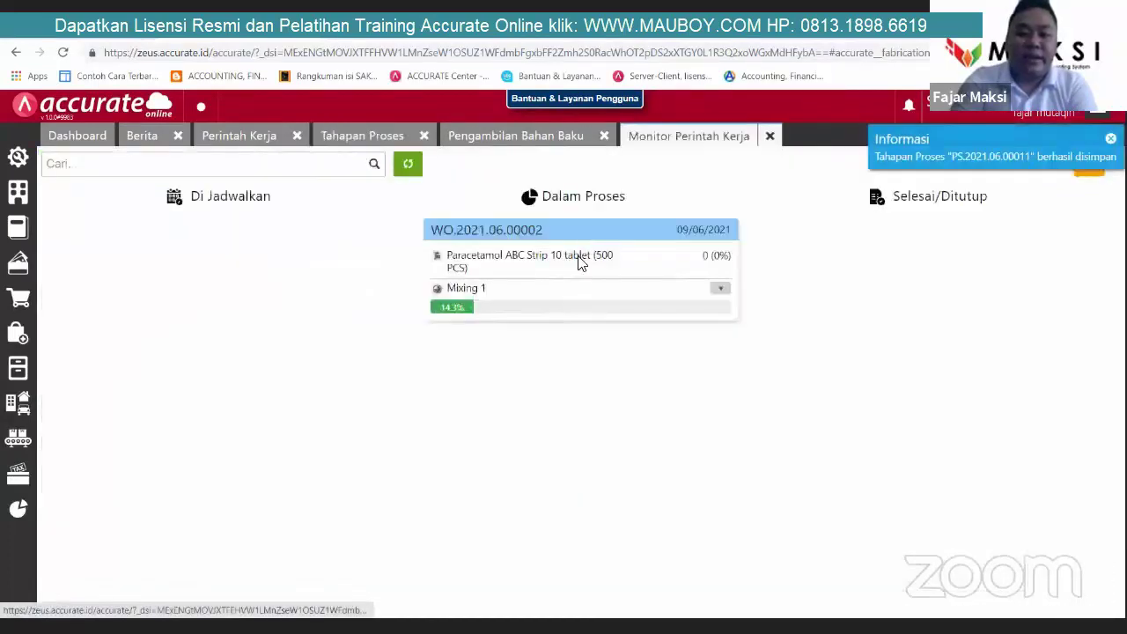
pyautogui.click(408, 164)
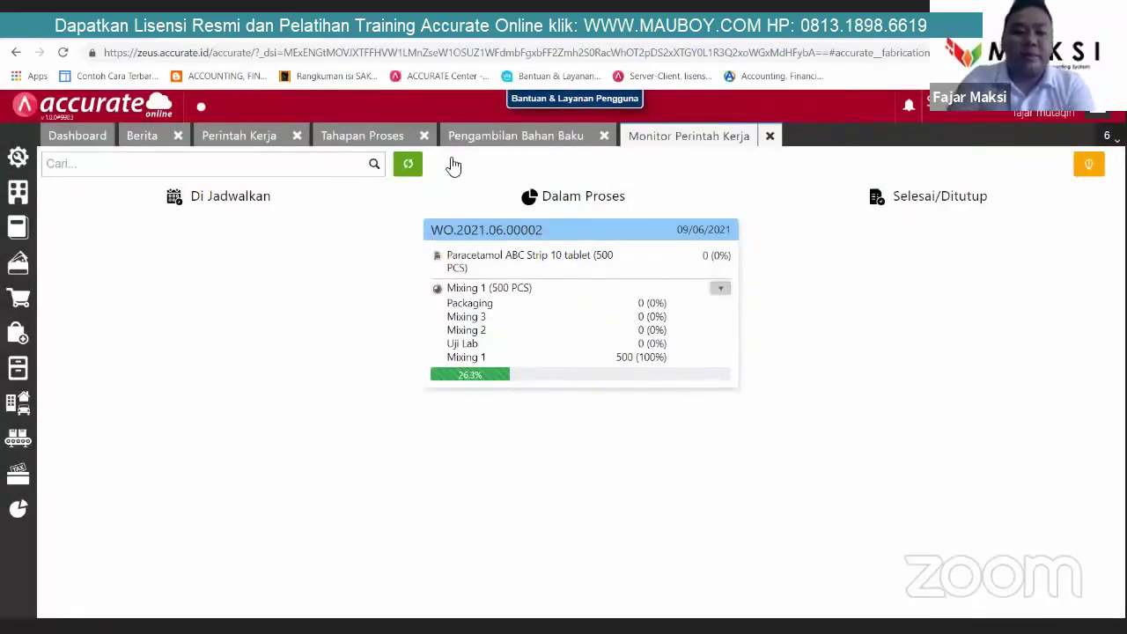
pyautogui.click(354, 135)
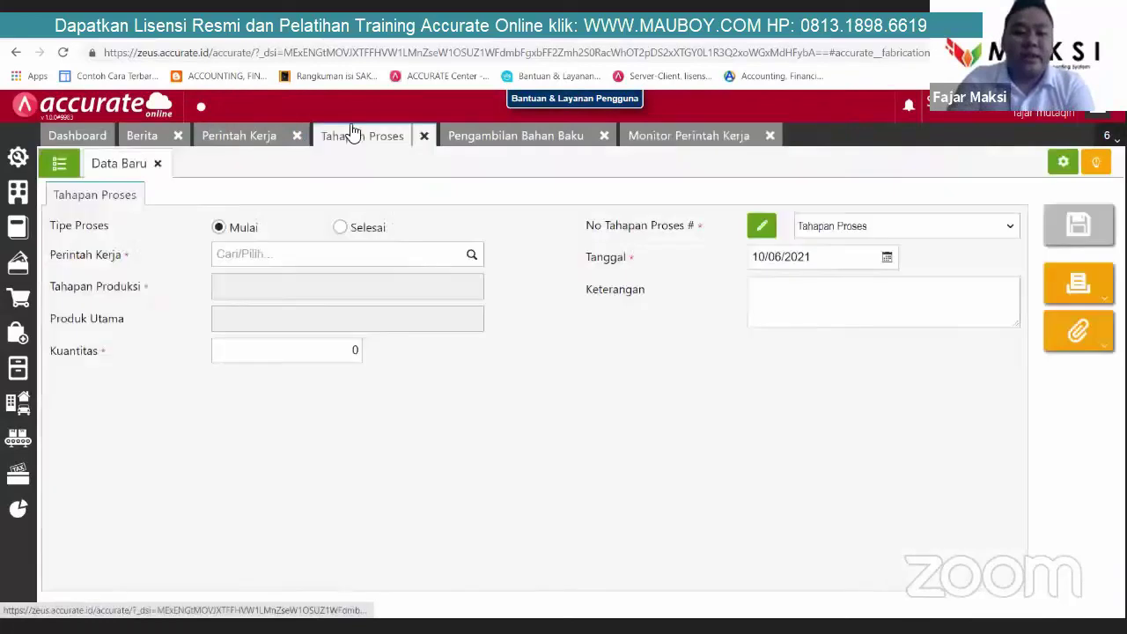
# Step: Discard the unsaved new work order and reopen the saved Paracetamol work order to examine its Mixing 1 stage
pyautogui.click(256, 146)
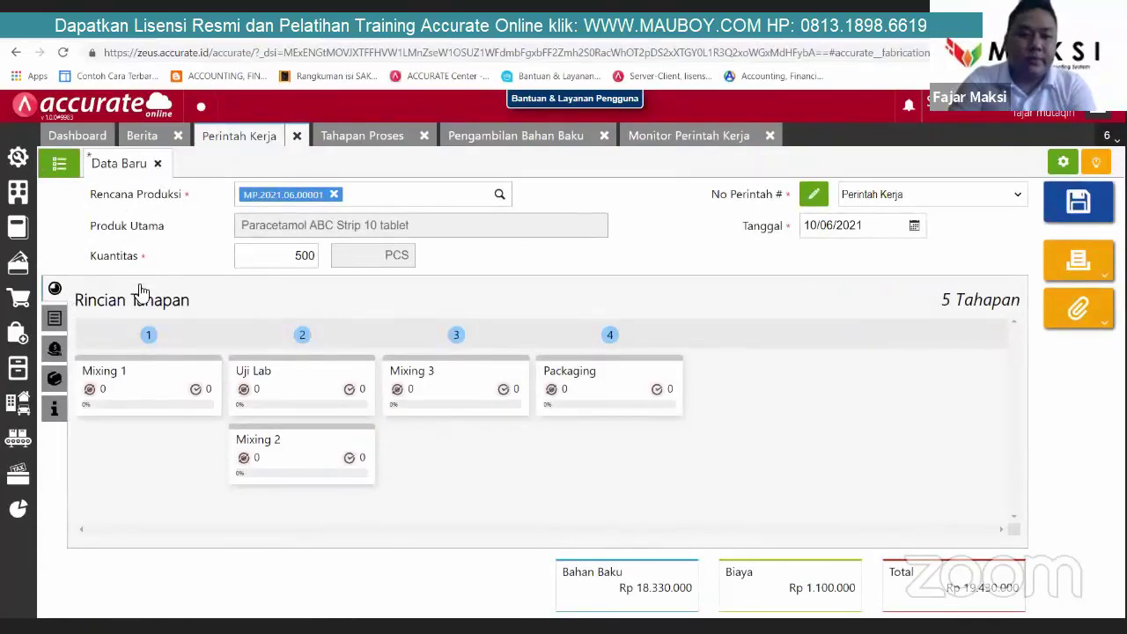
pyautogui.click(173, 361)
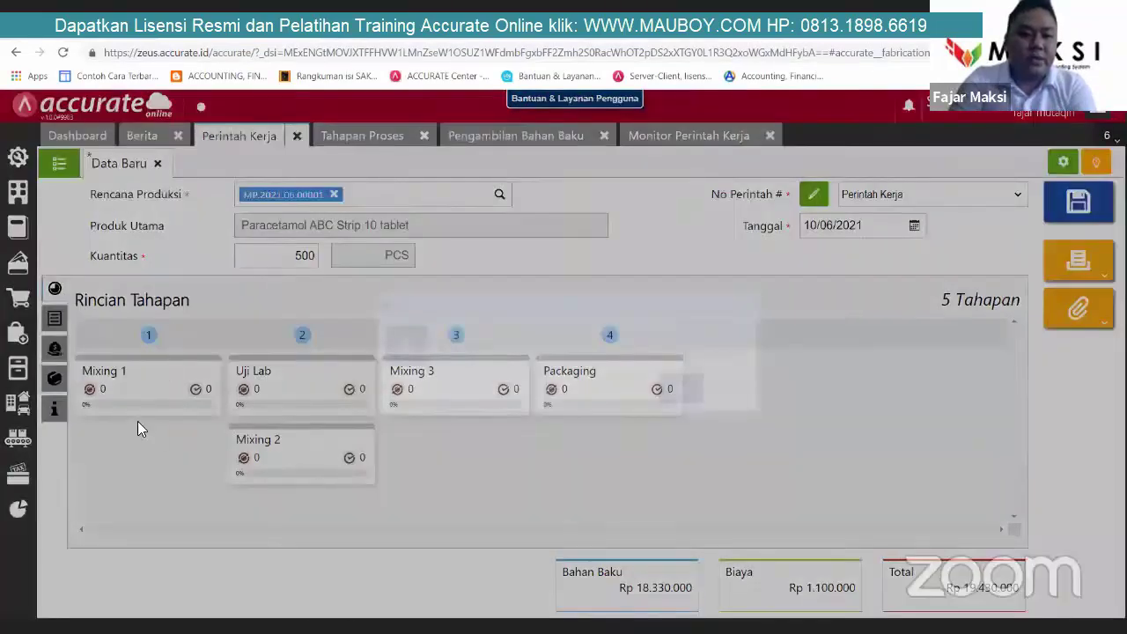
pyautogui.press('Return')
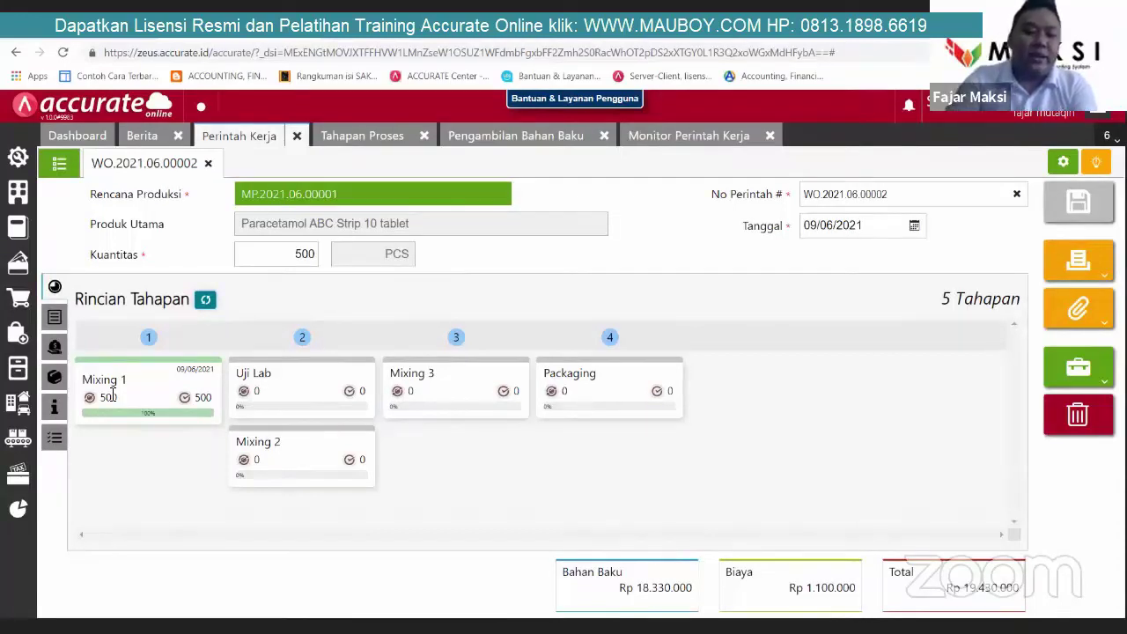
# Step: Record the Uji Lab stage of the Paracetamol work order as Selesai for 500 PCS, dated 09/06/2021, and save it
pyautogui.click(381, 139)
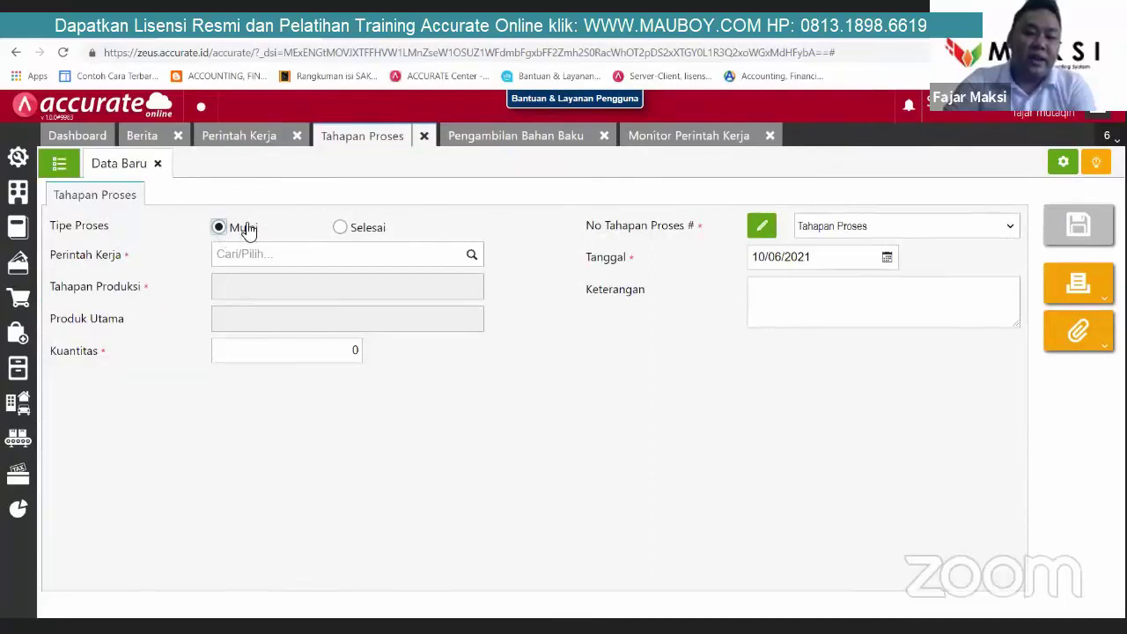
pyautogui.click(340, 229)
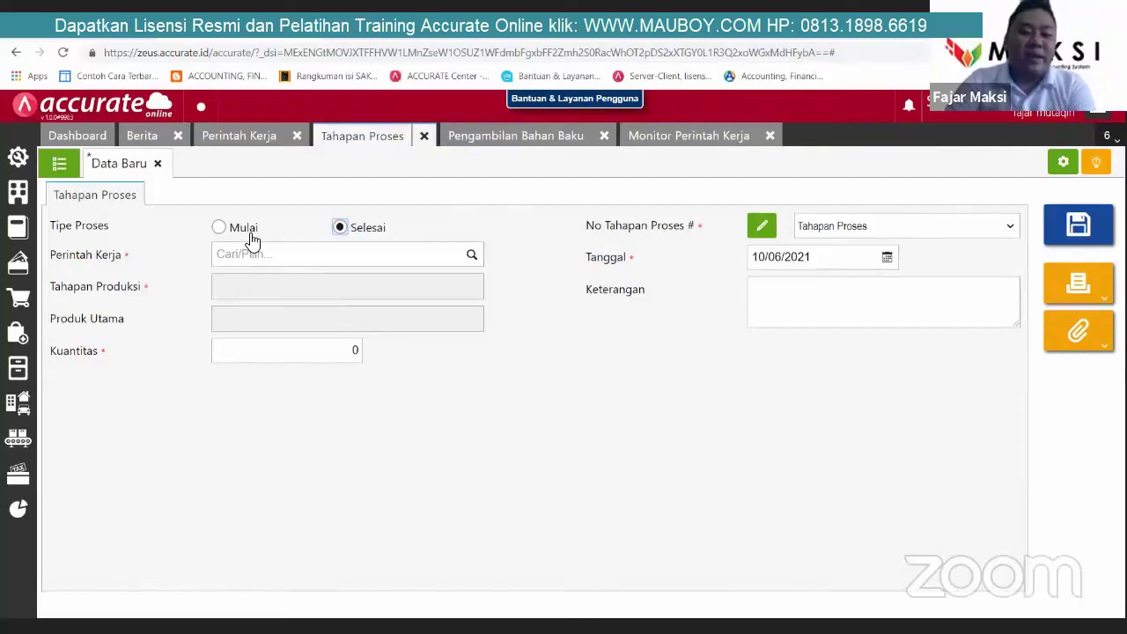
pyautogui.click(468, 254)
pyautogui.click(290, 294)
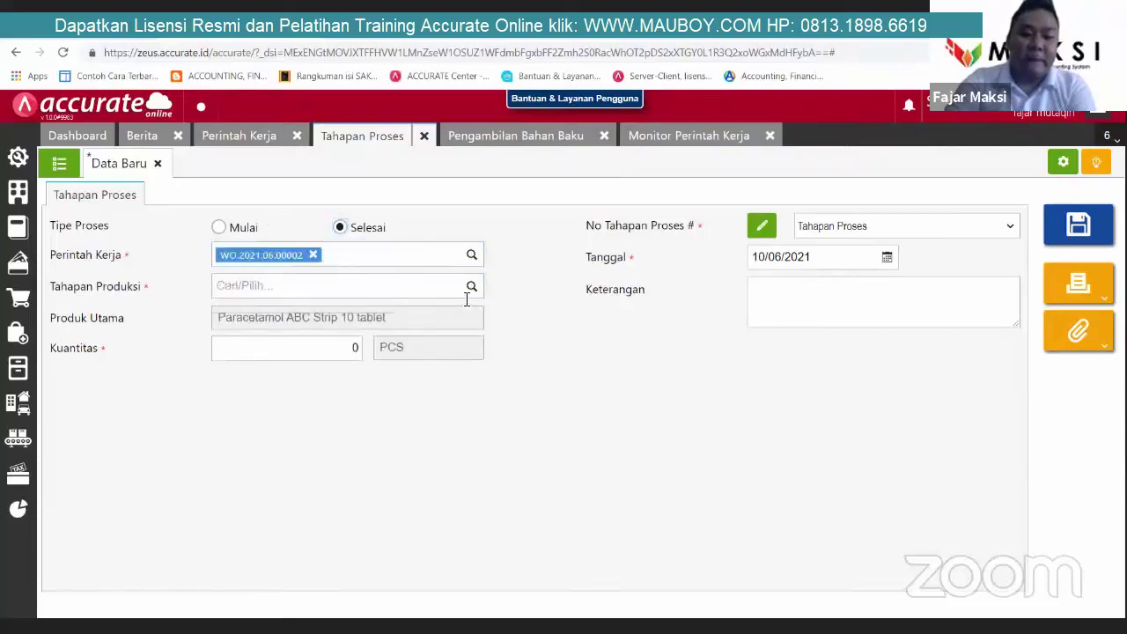
pyautogui.click(473, 287)
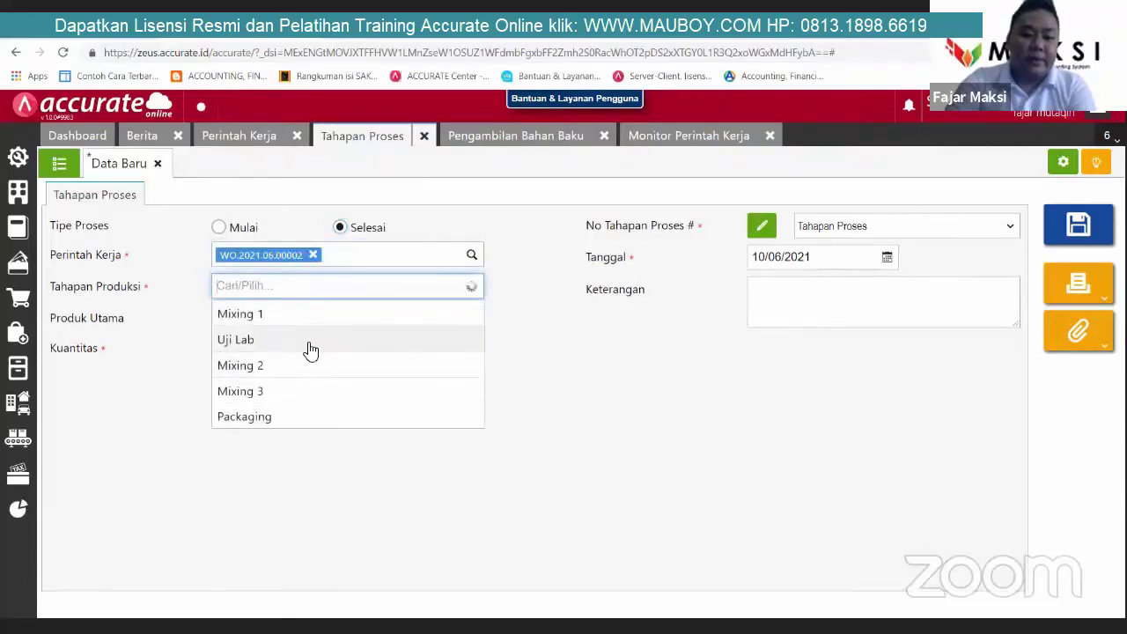
pyautogui.click(306, 342)
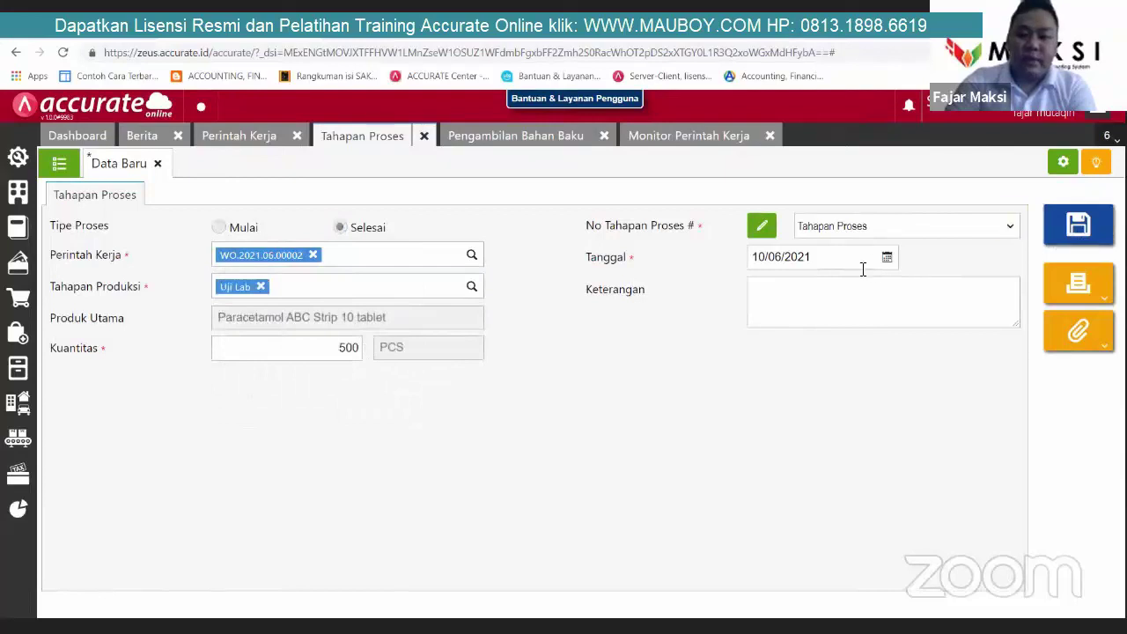
pyautogui.click(887, 256)
pyautogui.click(840, 348)
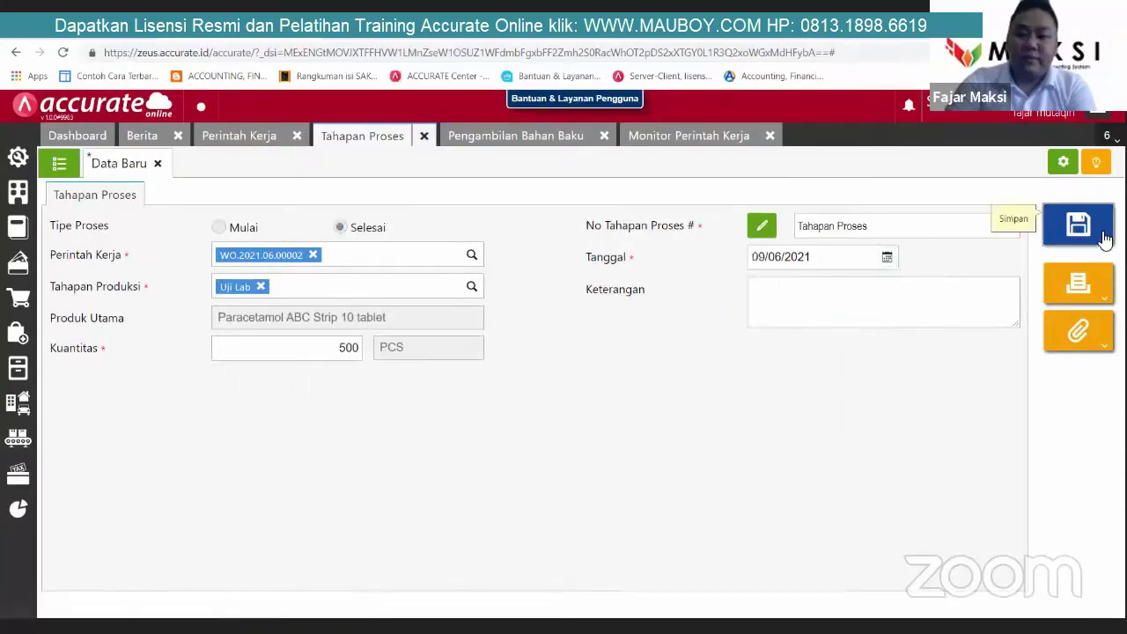
pyautogui.click(1079, 225)
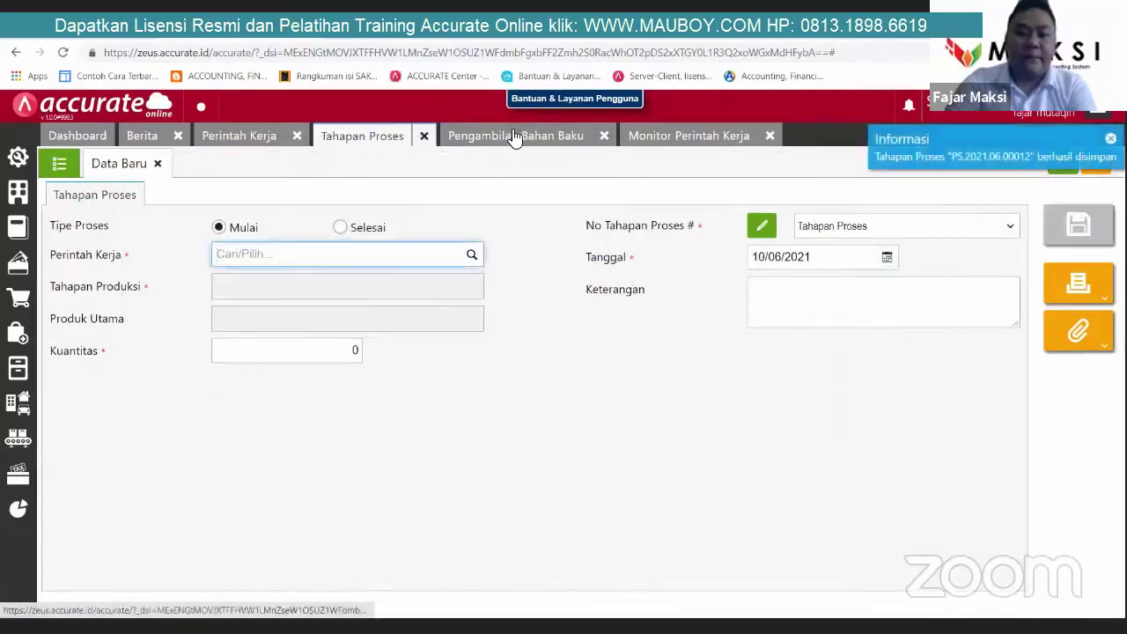
# Step: Refresh Monitor Perintah Kerja, expand the work order's stages to check Uji Lab, and return to the new Pengambilan Bahan Baku record
pyautogui.click(670, 143)
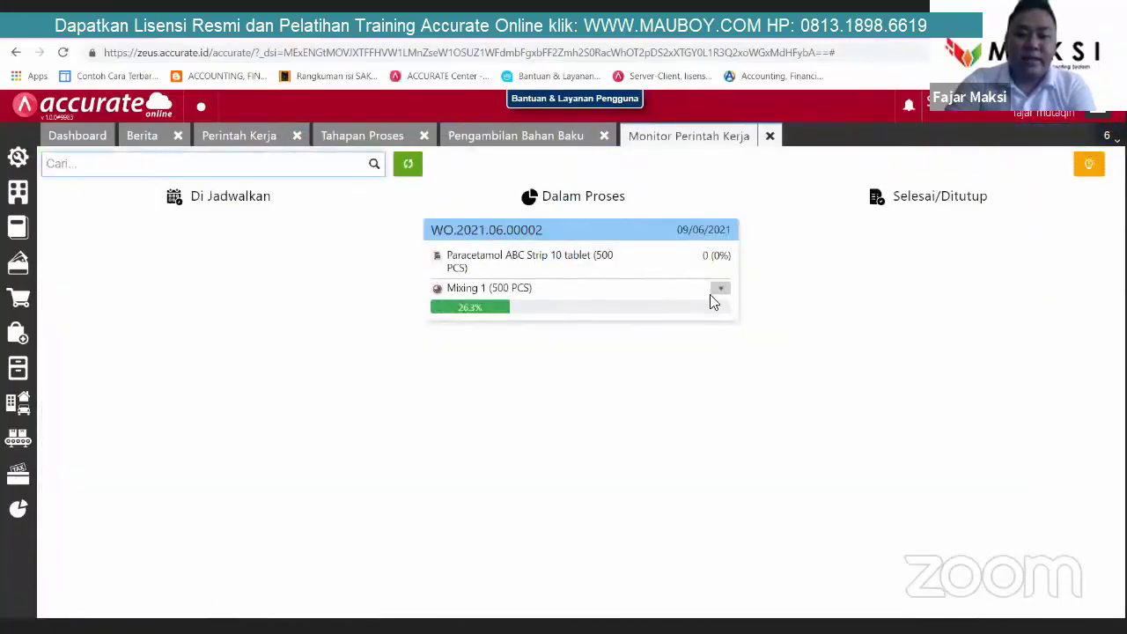
pyautogui.click(721, 289)
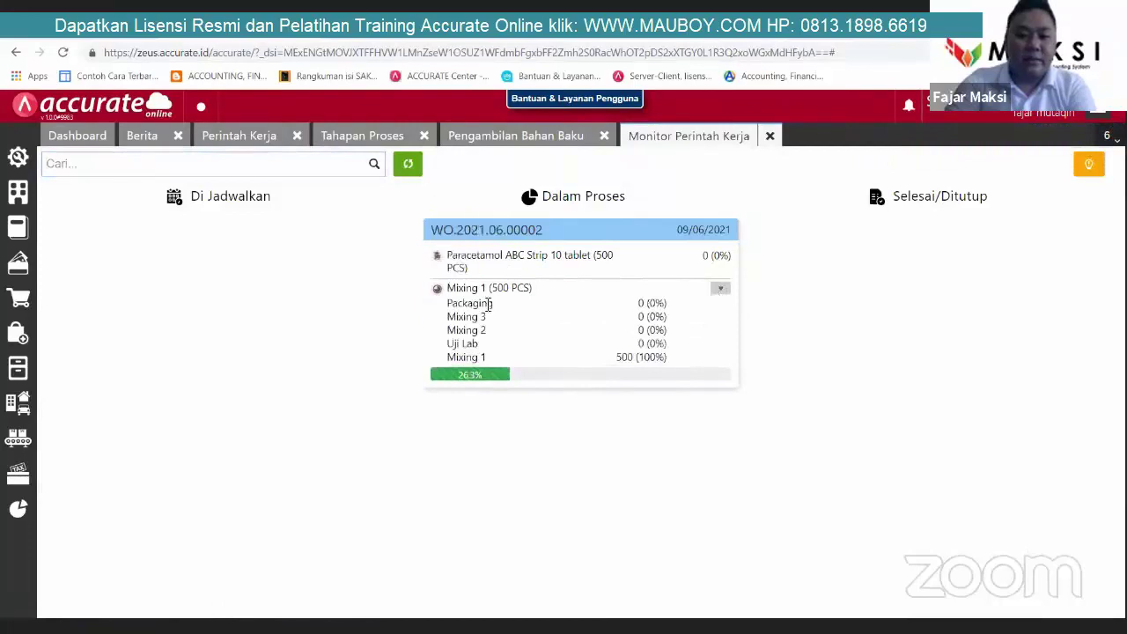
pyautogui.click(406, 168)
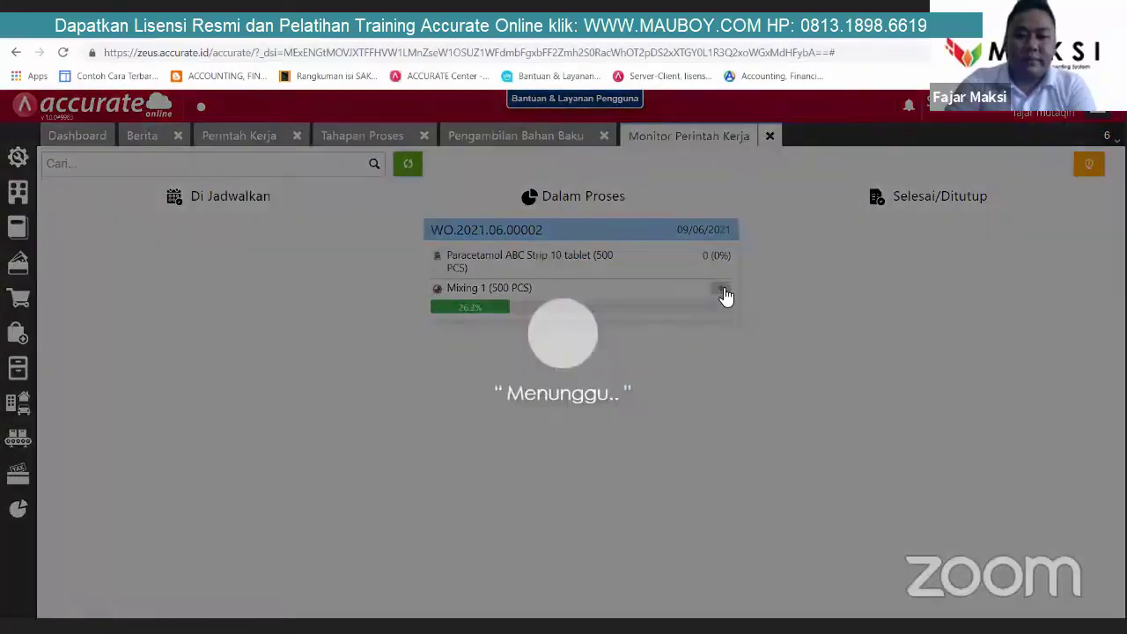
pyautogui.click(723, 290)
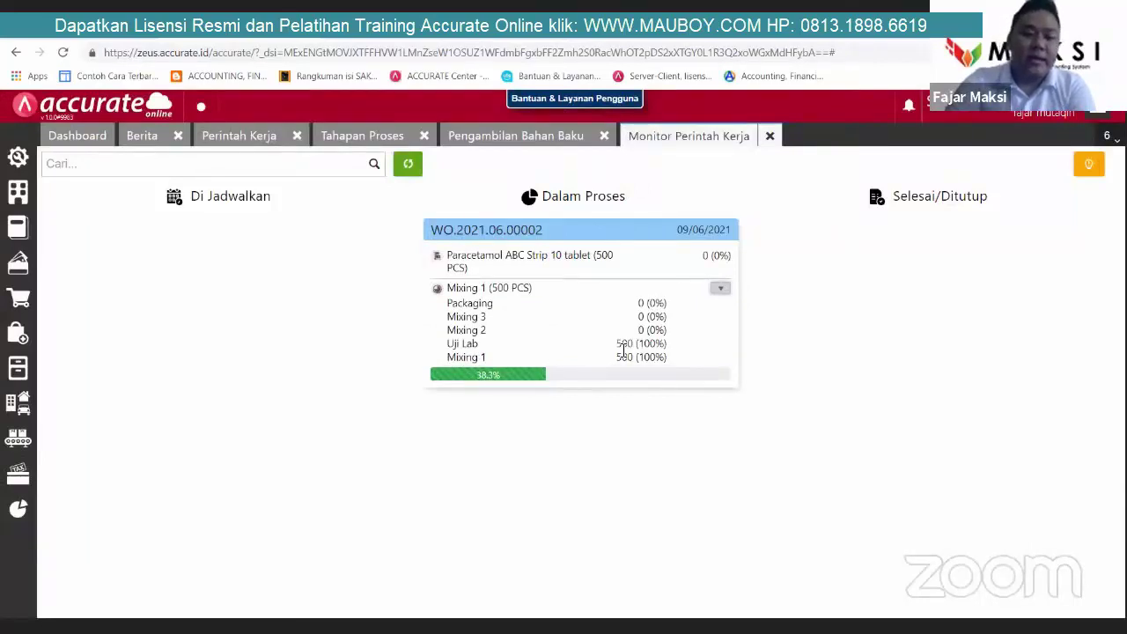
pyautogui.click(470, 139)
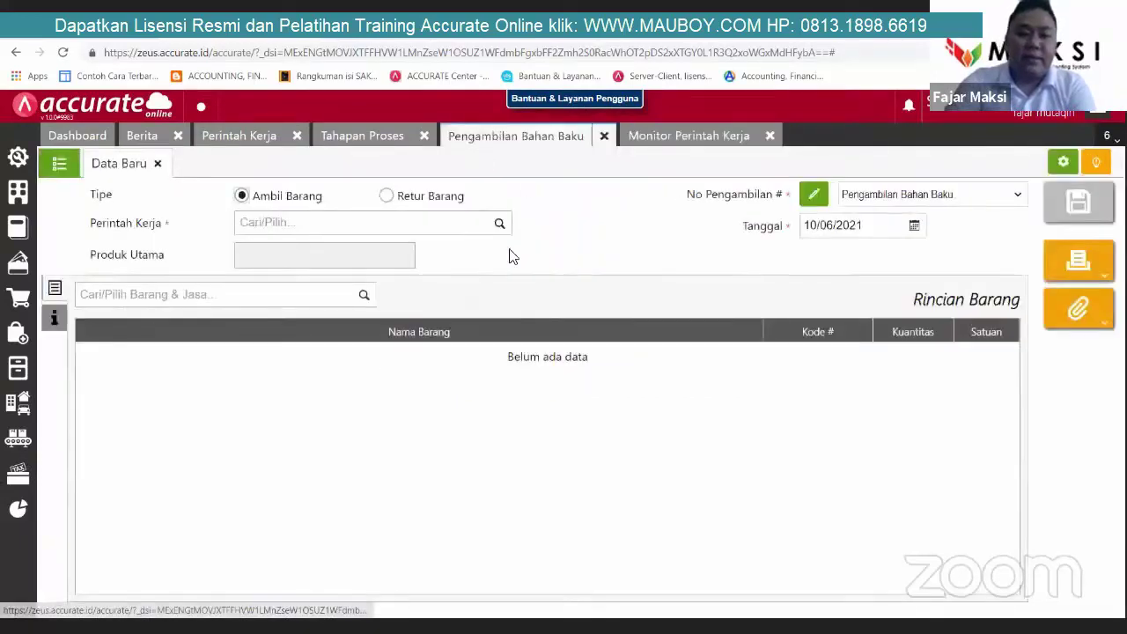
# Step: Select the Paracetamol work order for the material withdrawal and load its Mixing 2 stage materials, 15.000 Mg of Noscapine
pyautogui.click(498, 224)
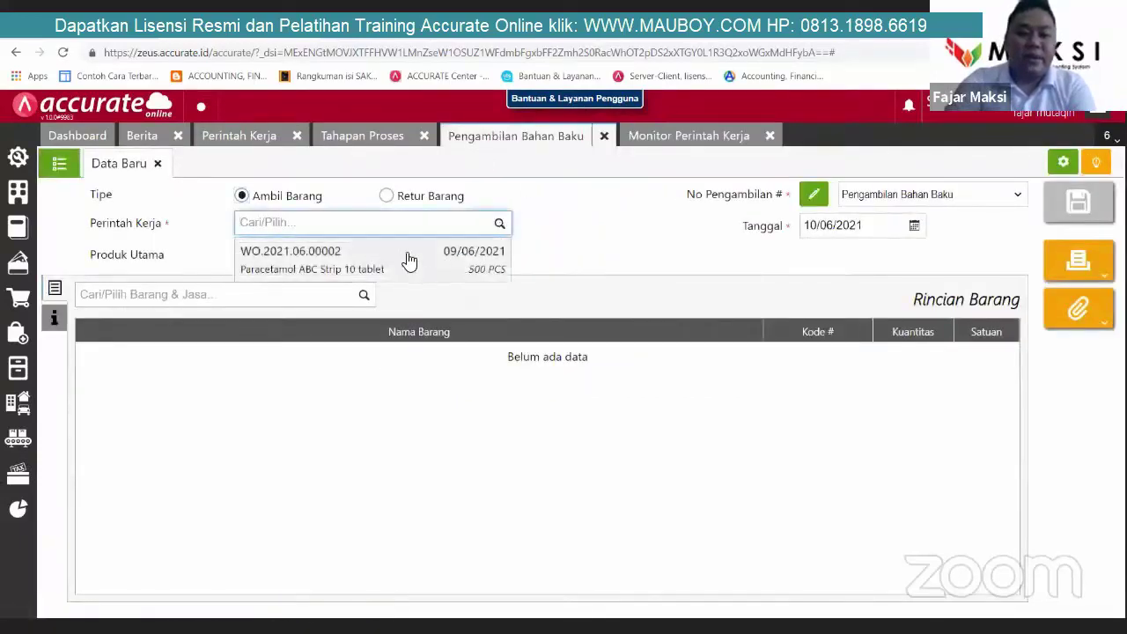
pyautogui.click(410, 259)
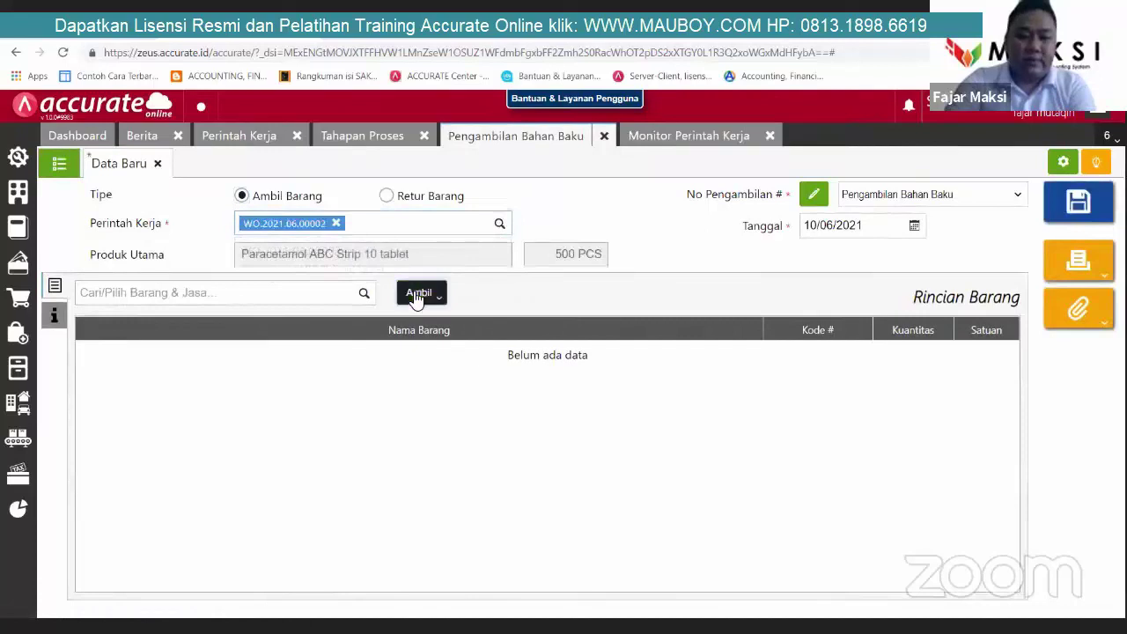
pyautogui.click(417, 296)
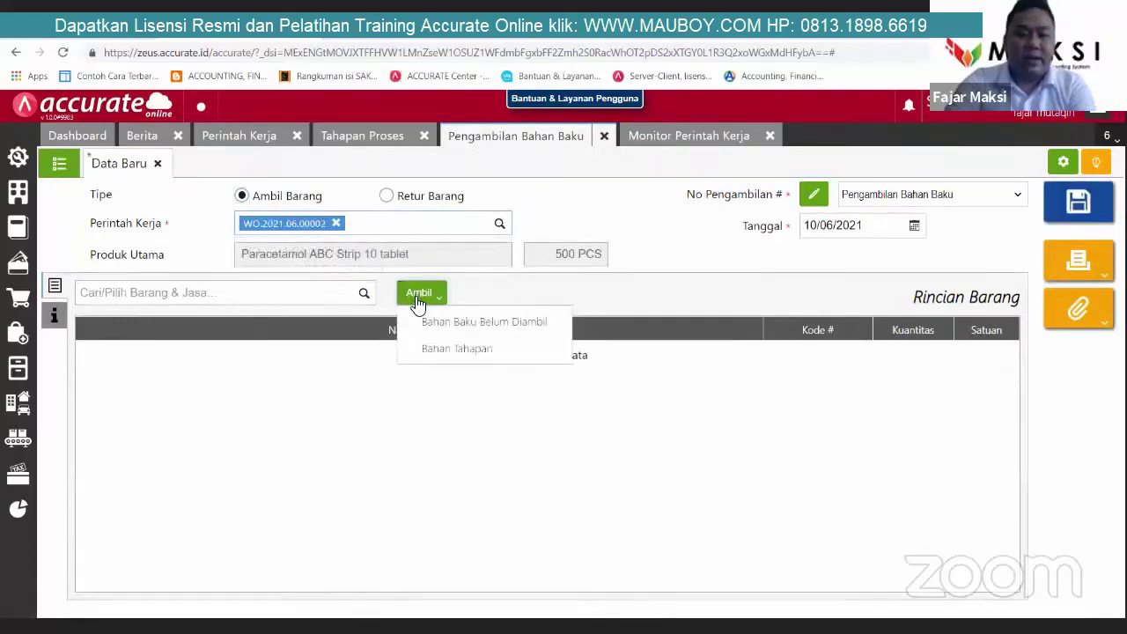
pyautogui.click(440, 349)
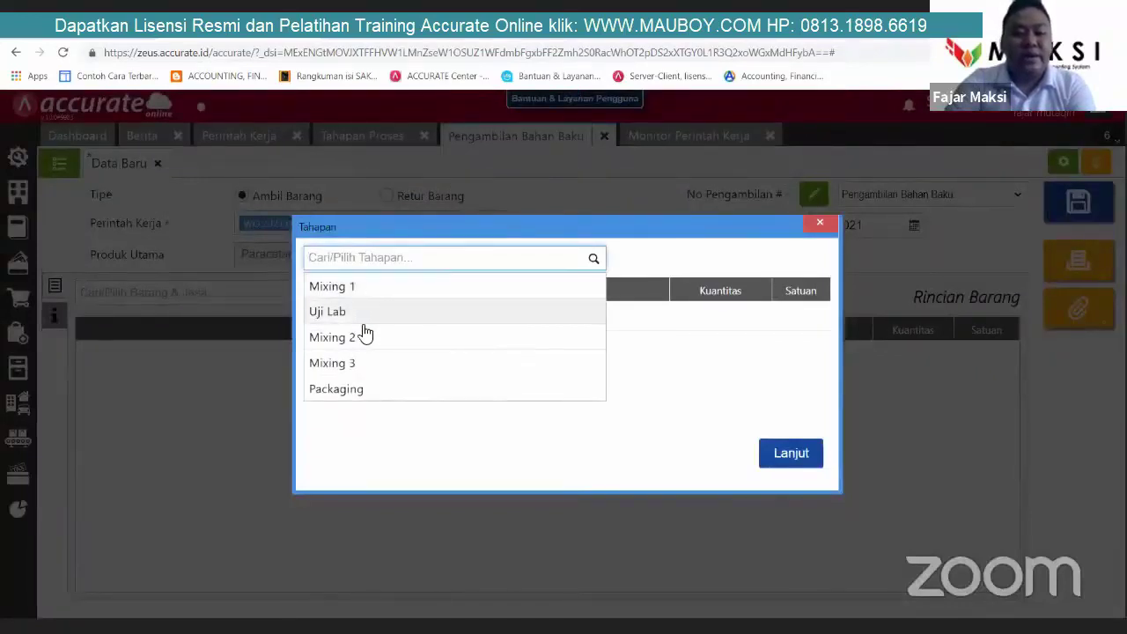
pyautogui.click(363, 340)
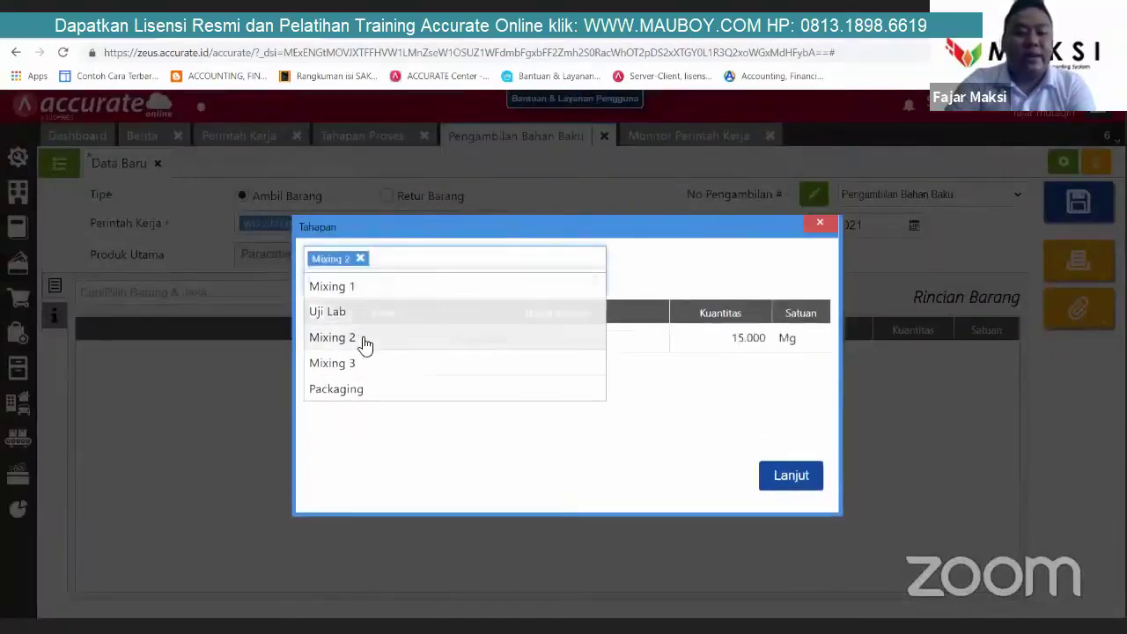
pyautogui.click(768, 475)
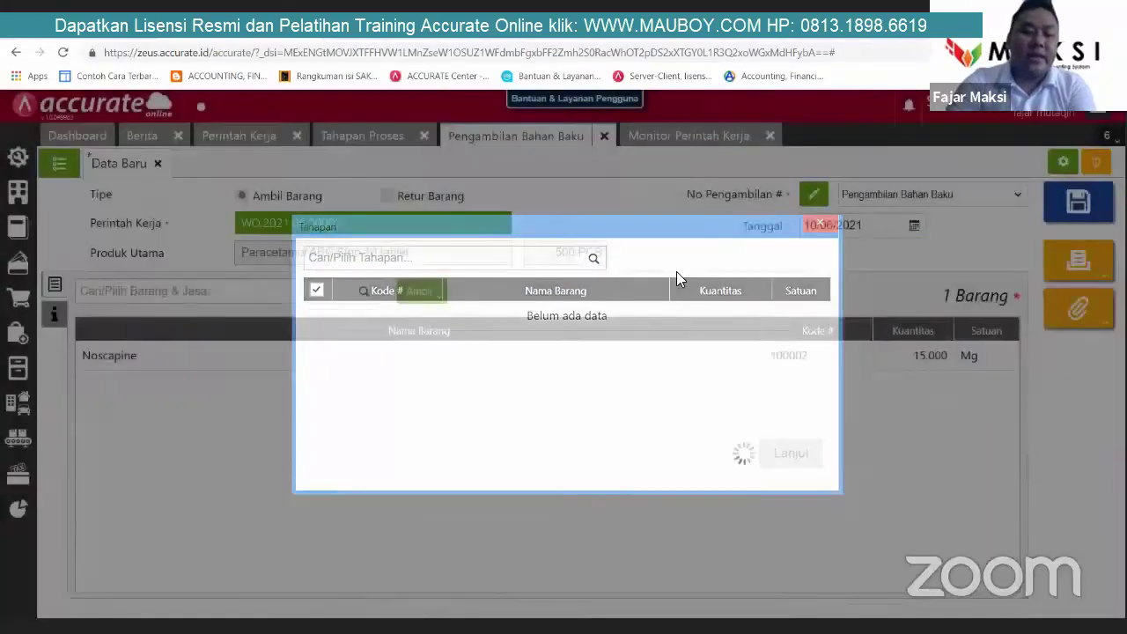
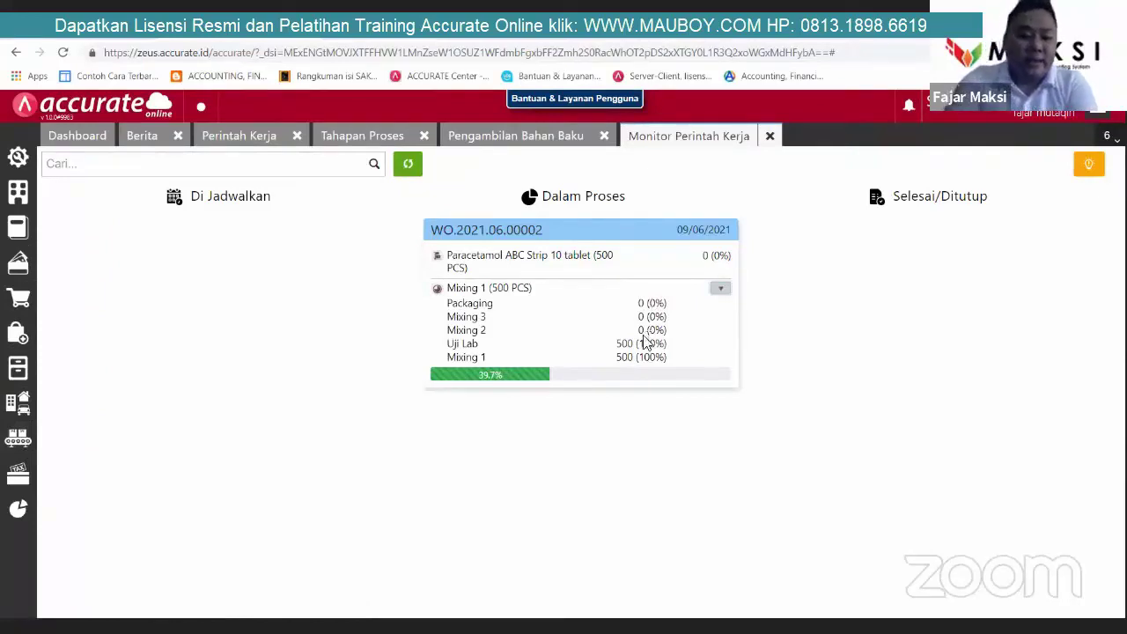
# Step: Open Tahapan Proses and prepare a Mulai record for the Mixing 2 stage of the Paracetamol work order
pyautogui.click(95, 436)
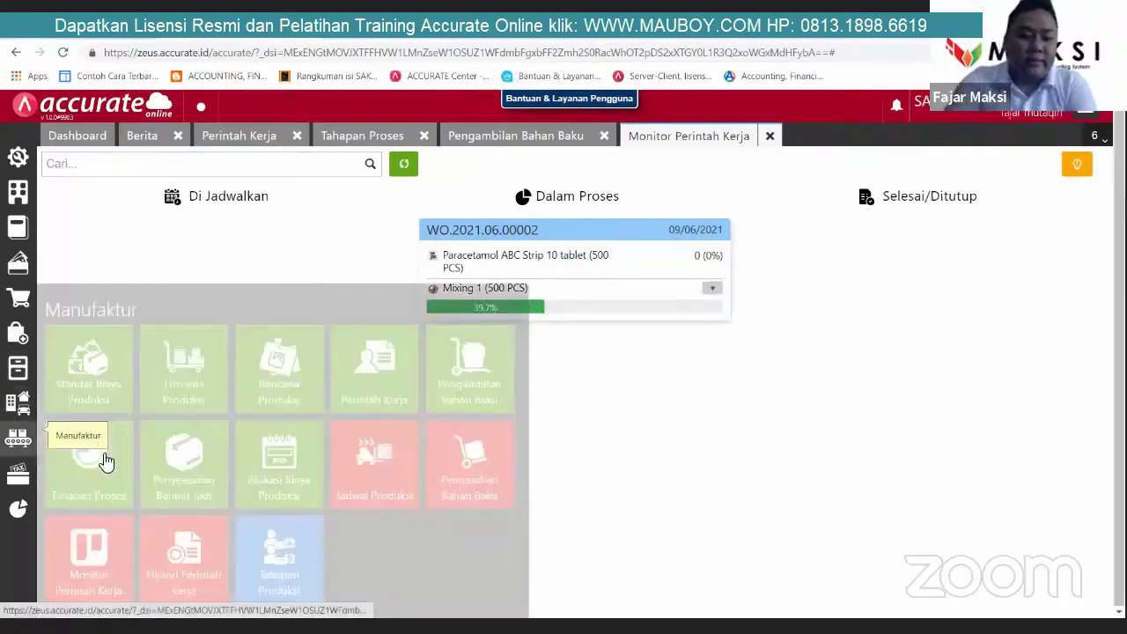
pyautogui.click(100, 455)
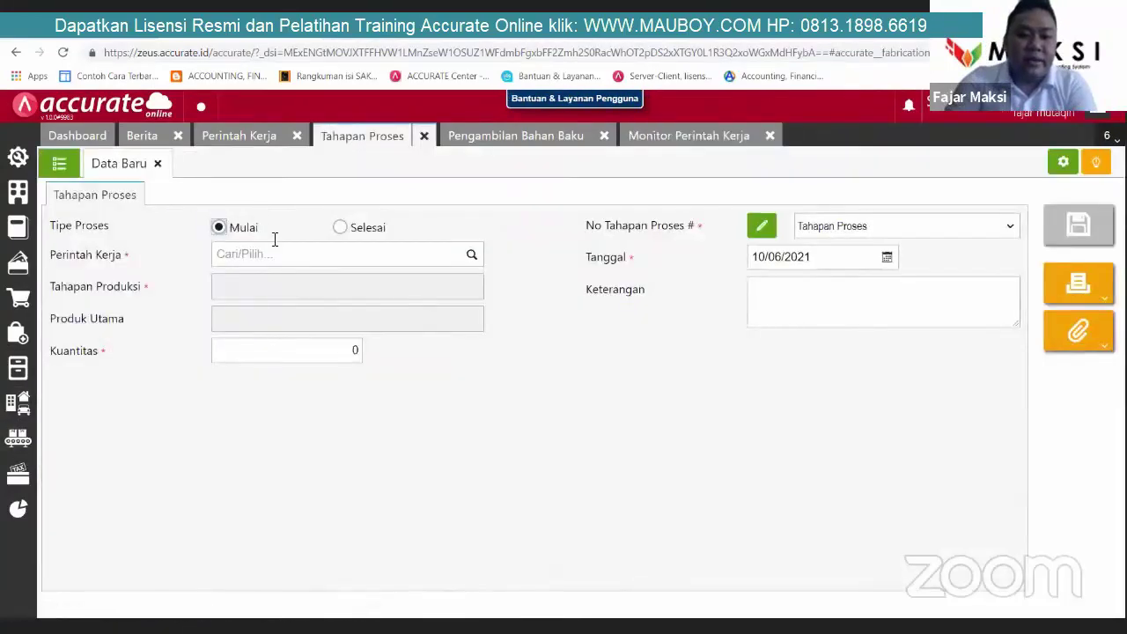
pyautogui.click(466, 257)
pyautogui.click(344, 286)
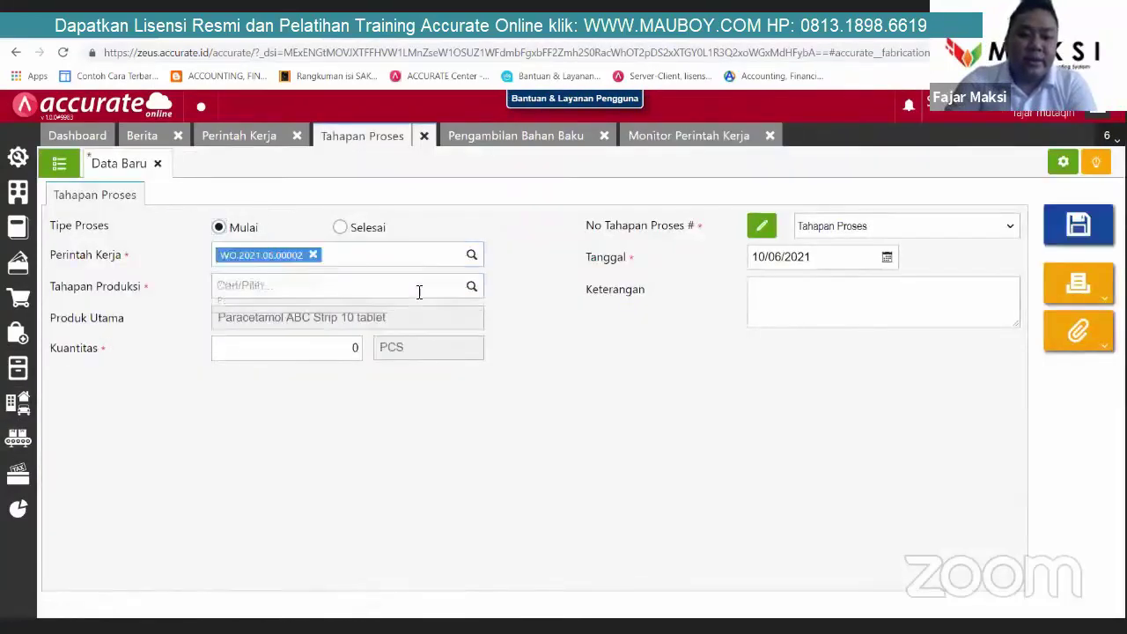
pyautogui.click(472, 286)
pyautogui.click(264, 367)
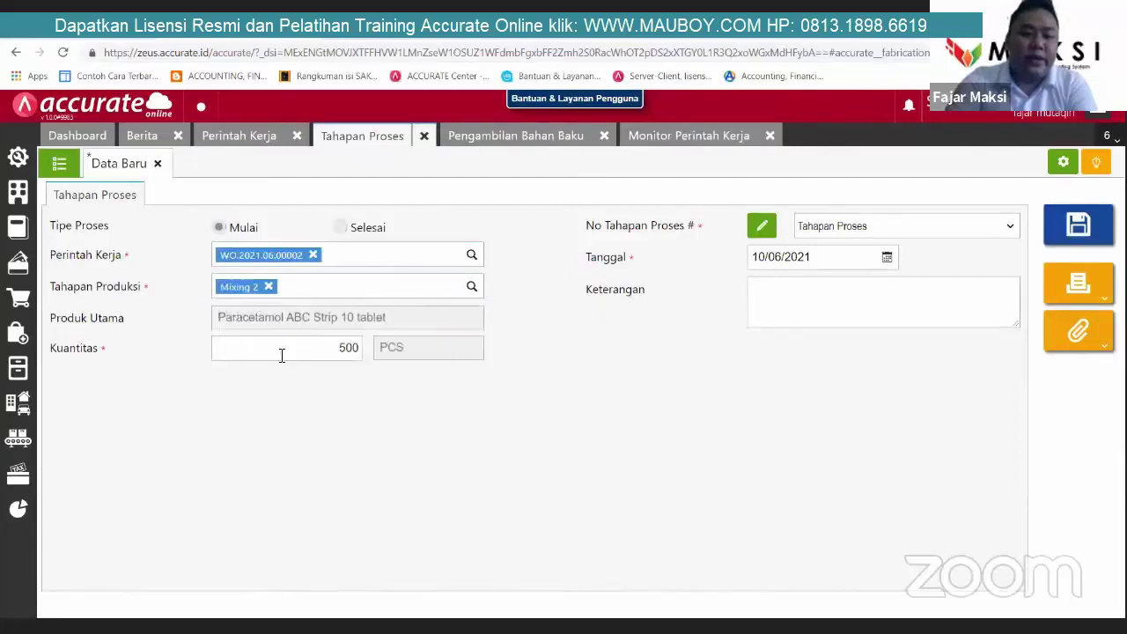
# Step: Set the Mixing 2 start quantity to 250 PCS, note "Shift 1" as Keterangan, date it 09/06/2021 and save the record
pyautogui.doubleClick(337, 352)
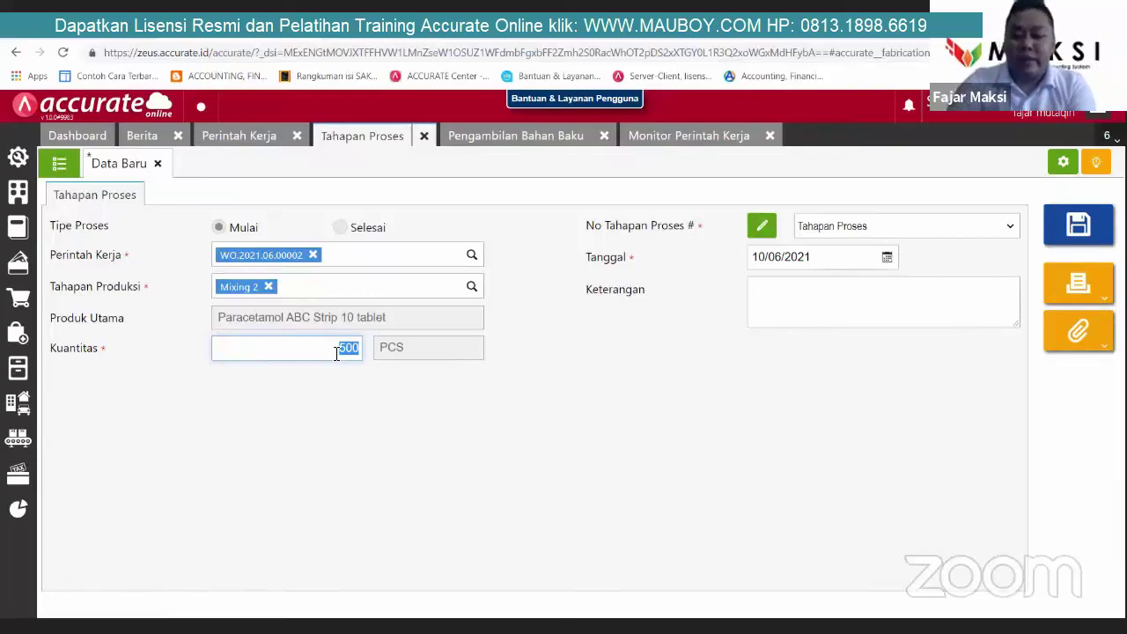
pyautogui.write('250')
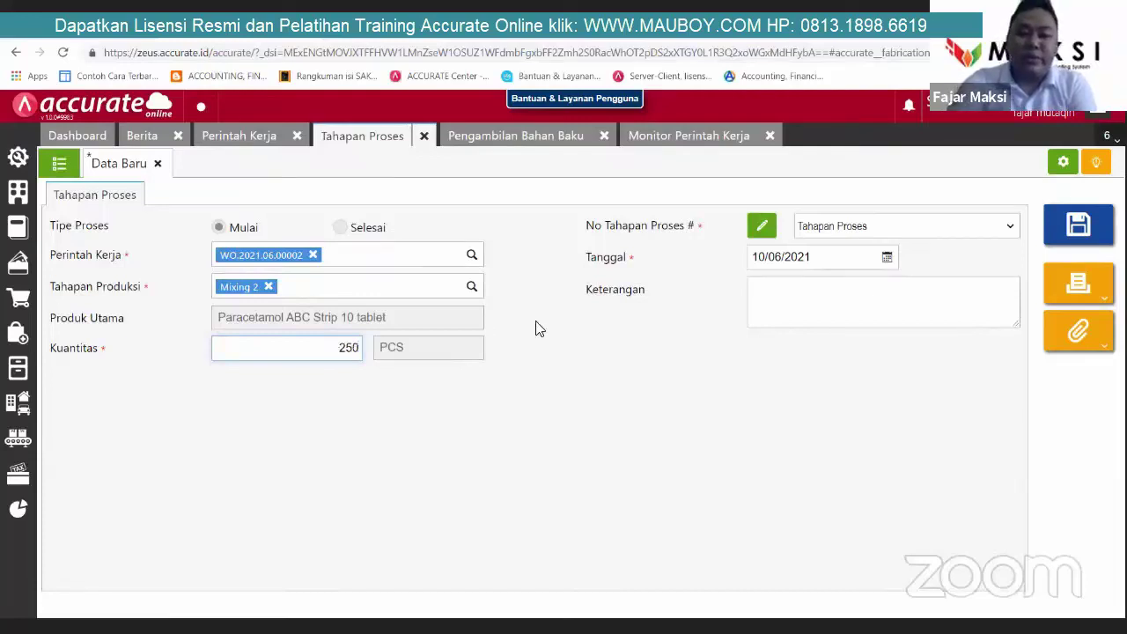
pyautogui.click(815, 299)
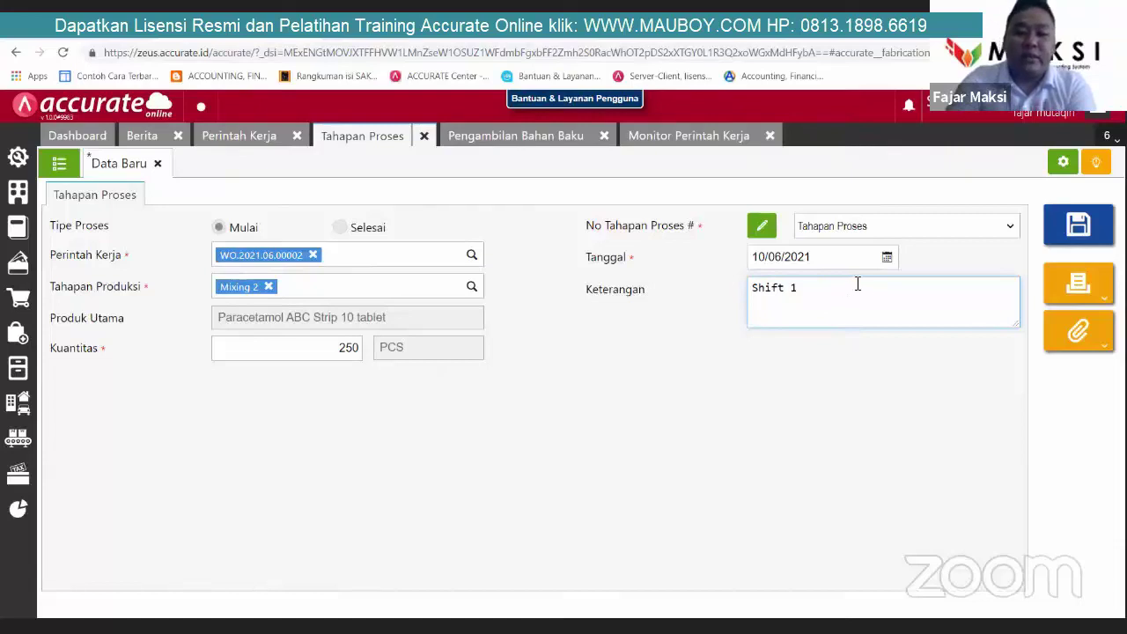
pyautogui.click(887, 257)
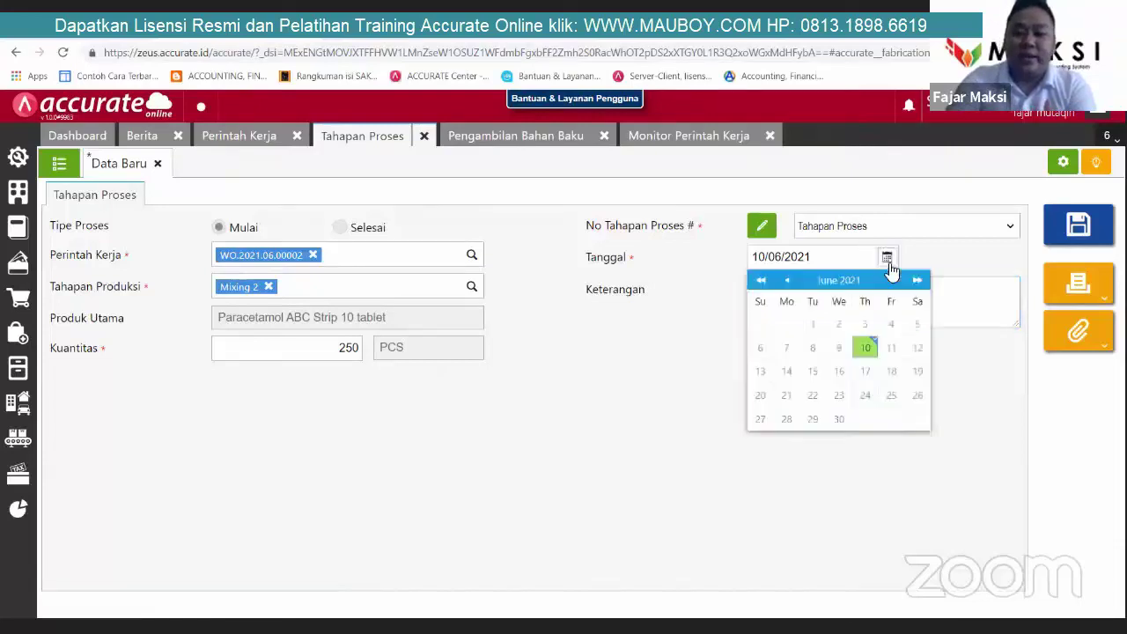
pyautogui.click(843, 350)
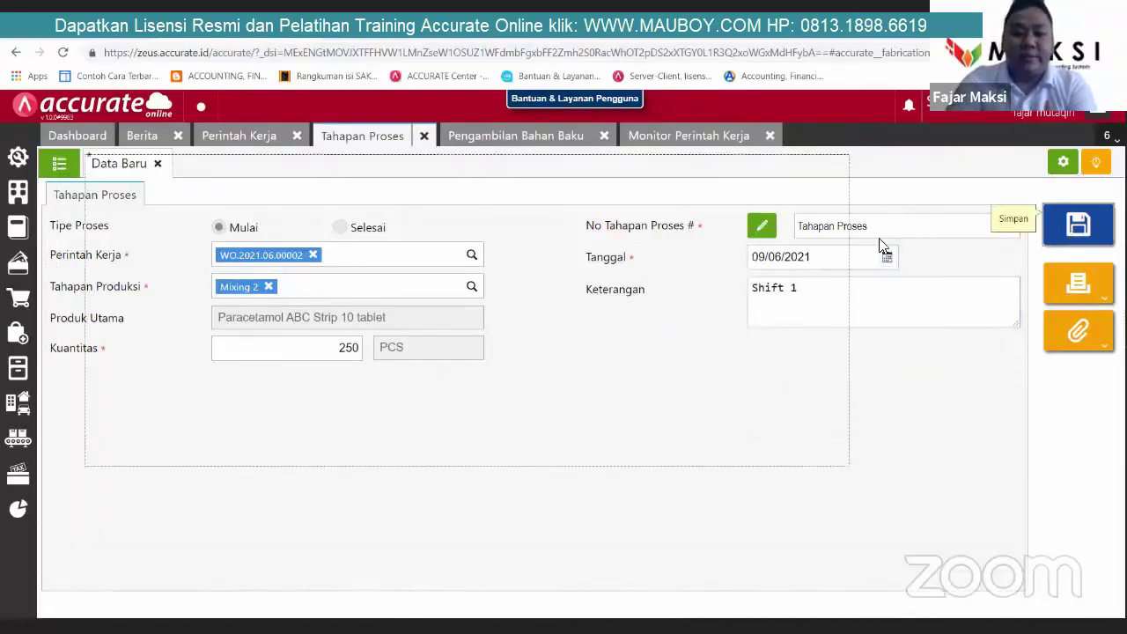
# Step: Check the Paracetamol work order's stage progress in Monitor Perintah Kerja, and return to Tahapan Proses
pyautogui.click(672, 142)
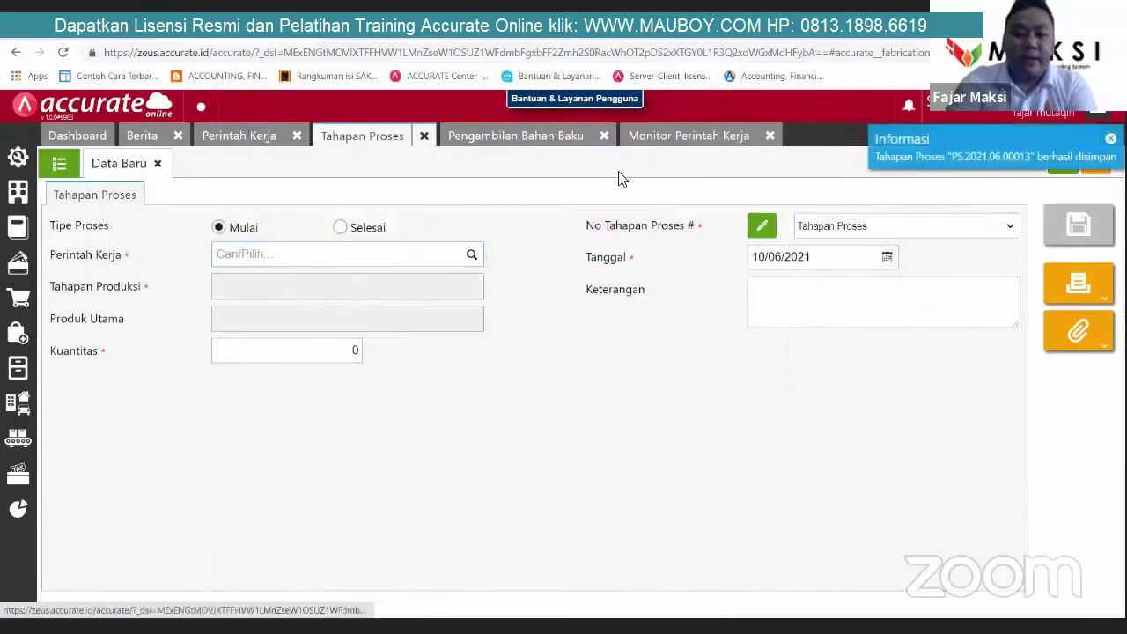
pyautogui.click(722, 290)
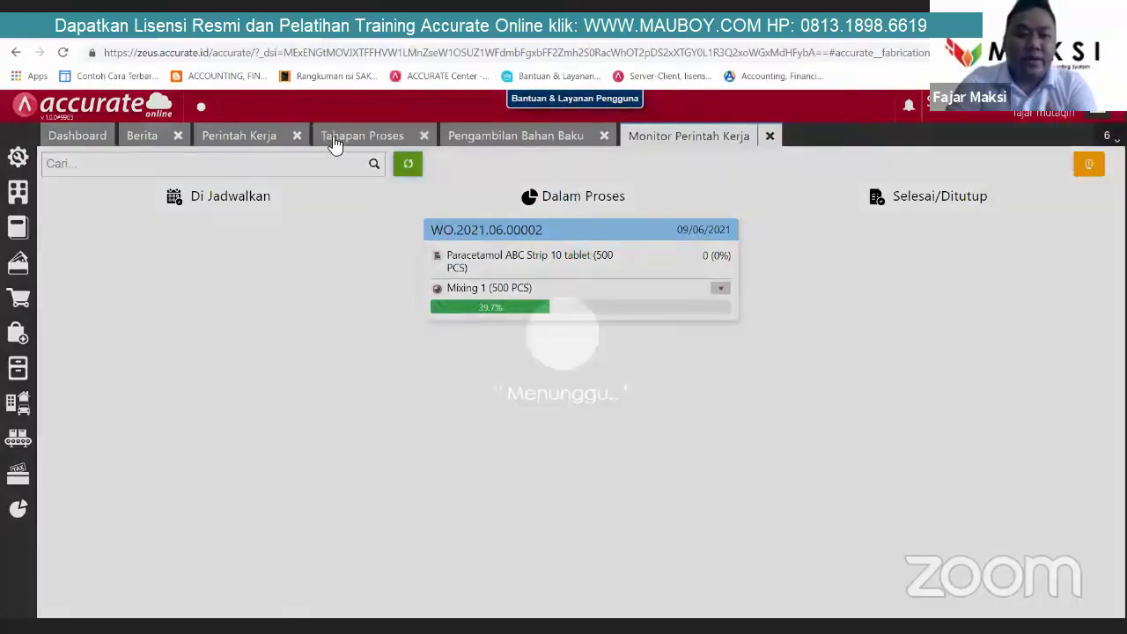
pyautogui.click(334, 139)
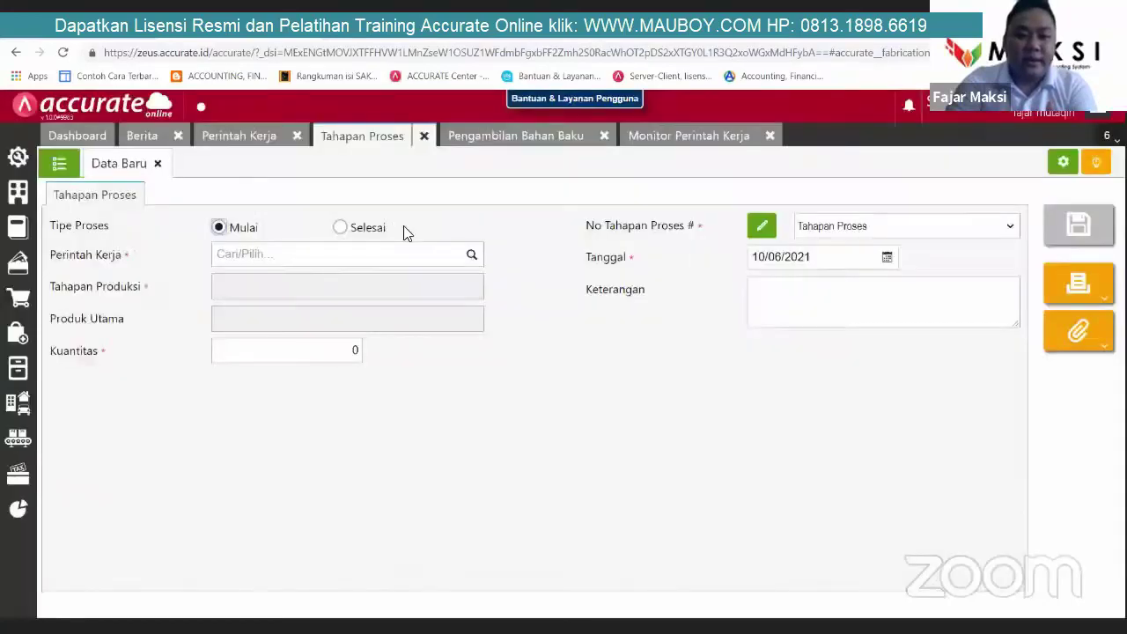
# Step: Set the new stage record to Selesai for the Mixing 2 stage of the Paracetamol work order
pyautogui.click(342, 228)
pyautogui.click(472, 255)
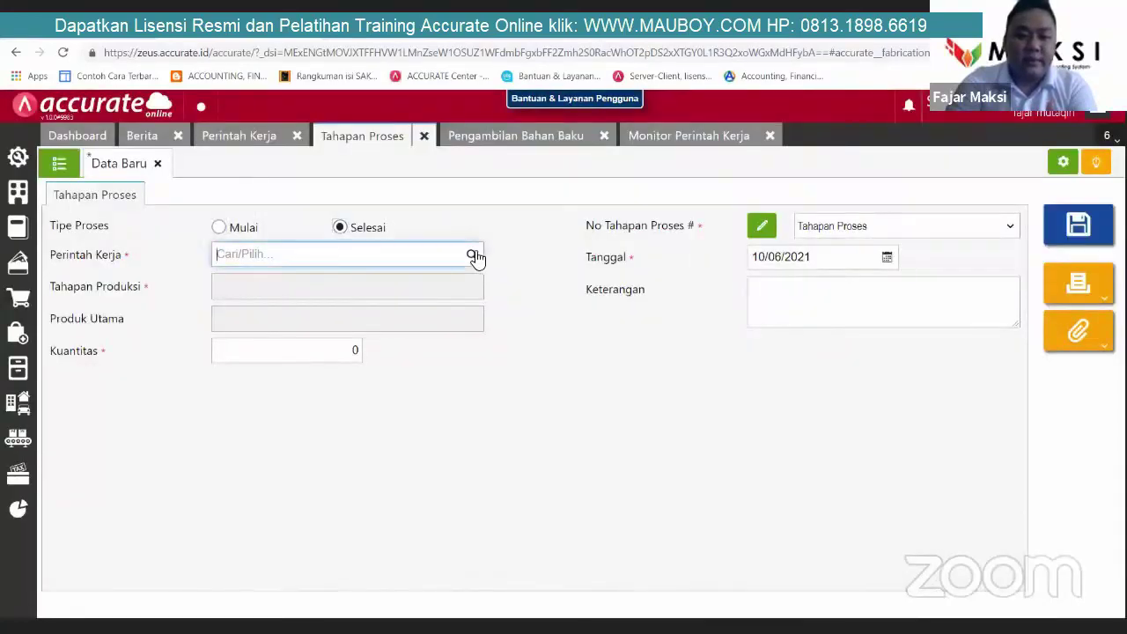
pyautogui.click(343, 299)
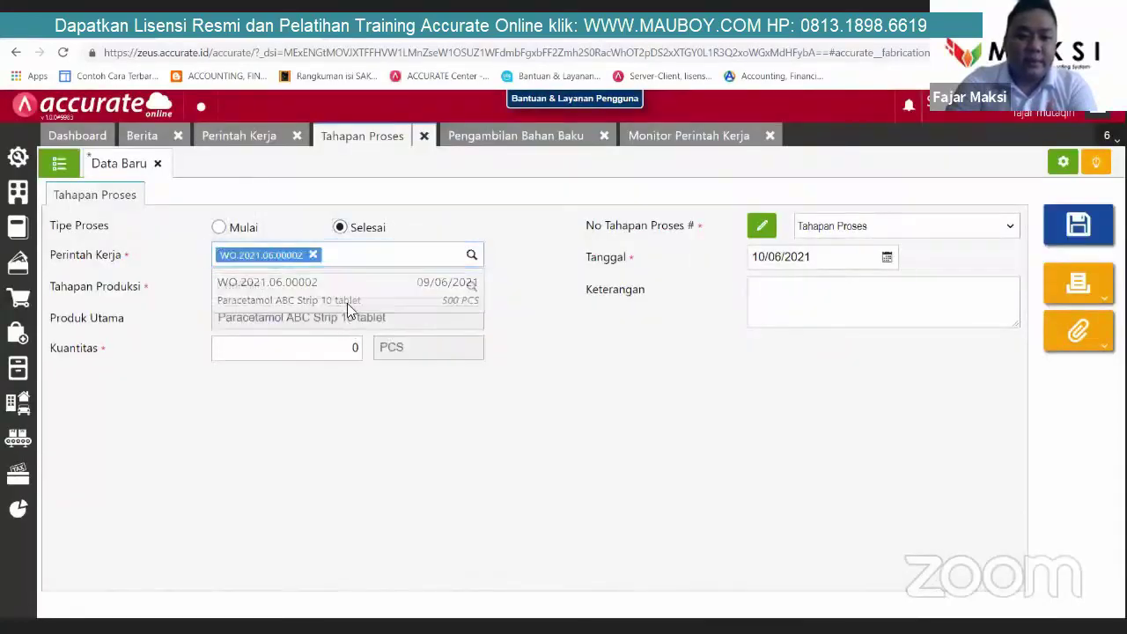
pyautogui.click(351, 296)
pyautogui.click(303, 363)
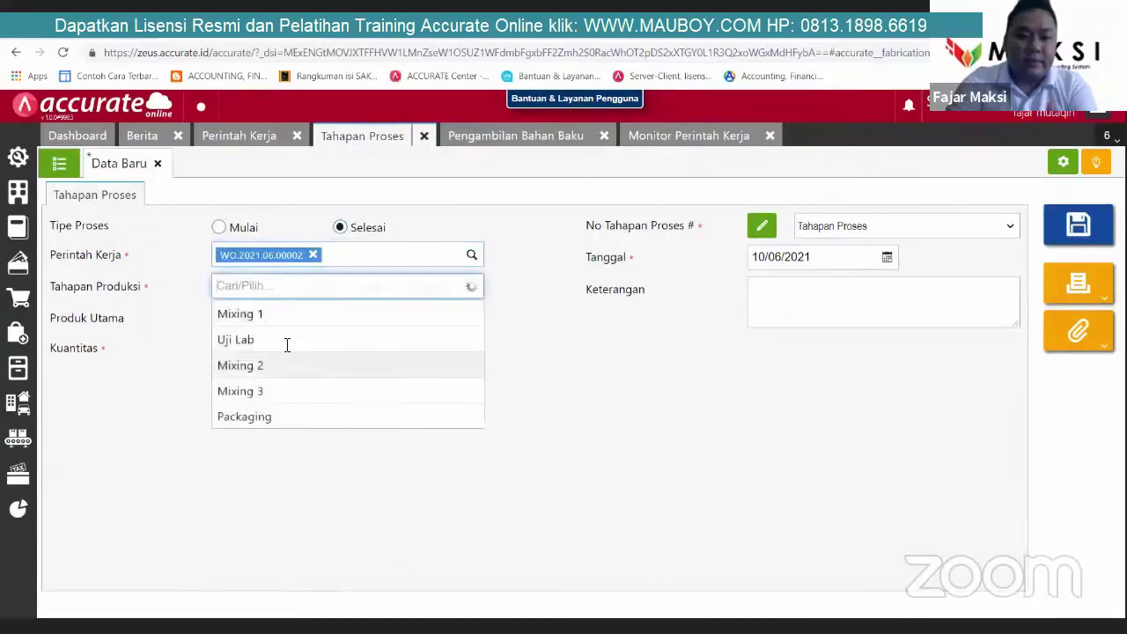
# Step: Set the completed Mixing 2 quantity to 250 PCS, date the record 09/06/2021 and save it
pyautogui.click(297, 352)
pyautogui.press('BackSpace')
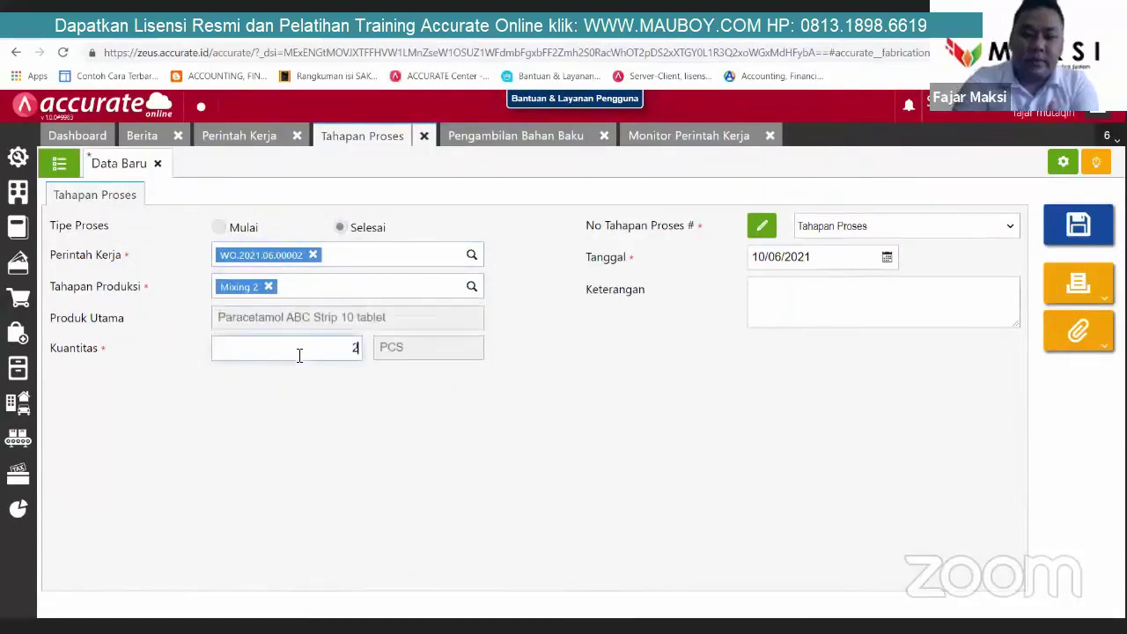
pyautogui.write('250')
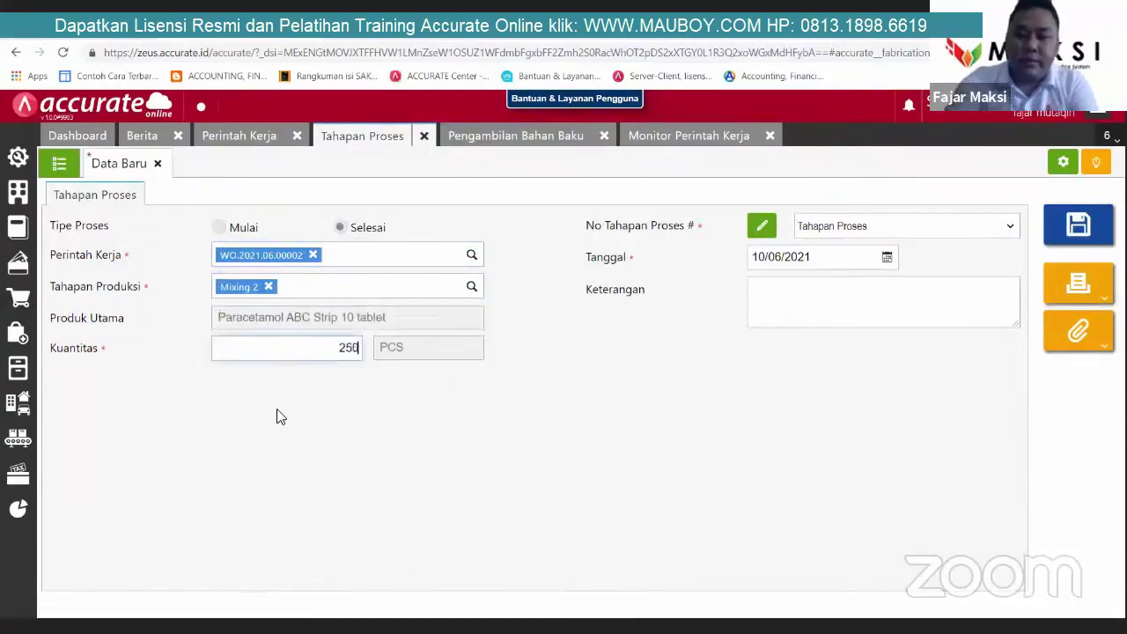
pyautogui.click(886, 257)
pyautogui.click(840, 351)
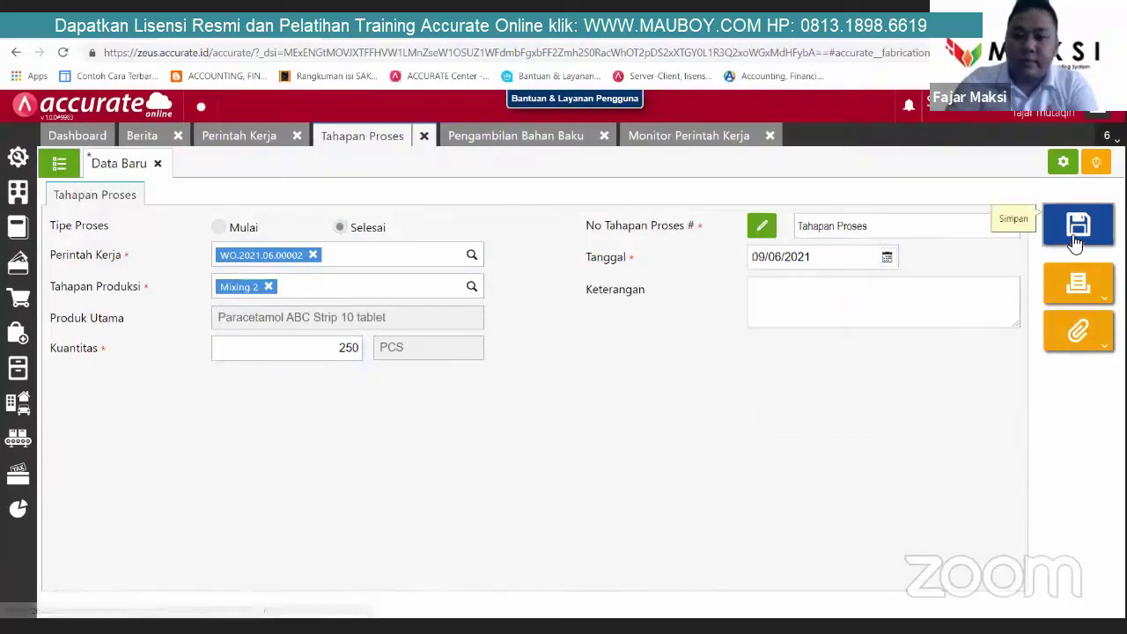
pyautogui.click(1048, 236)
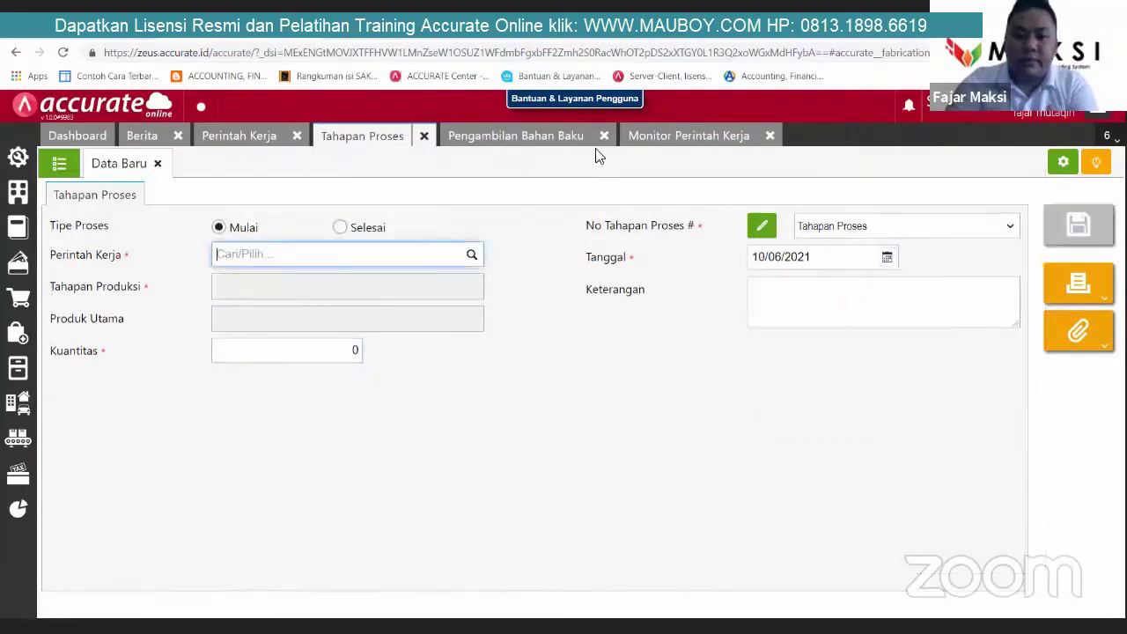
# Step: Refresh Monitor Perintah Kerja to examine the partial completion of Mixing 2, and return to Tahapan Proses
pyautogui.click(655, 148)
pyautogui.click(410, 167)
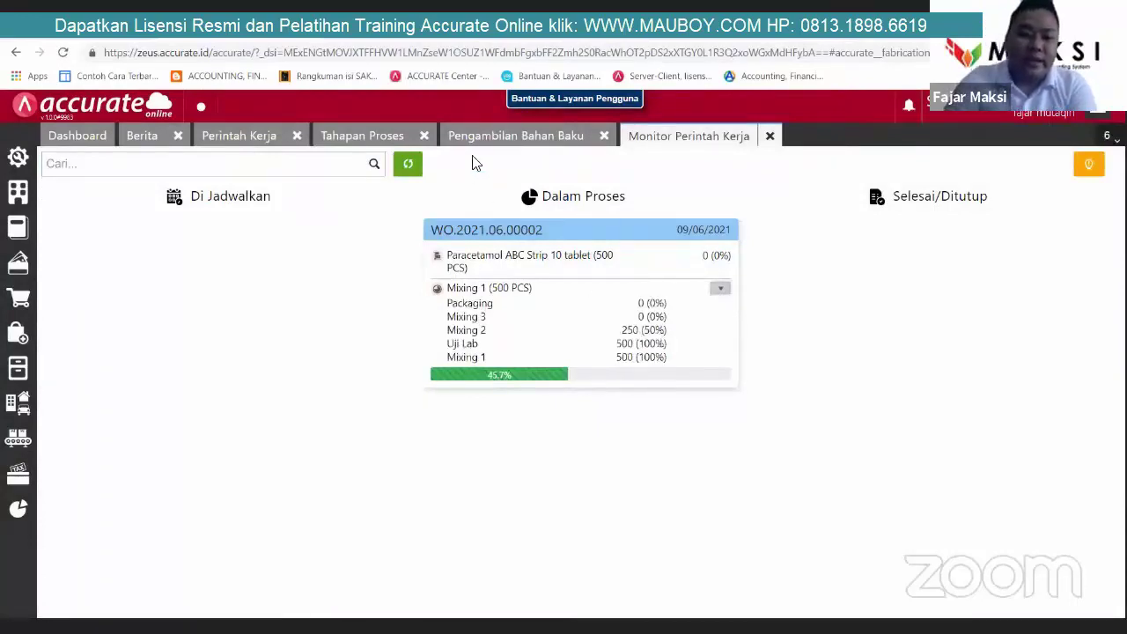
pyautogui.click(362, 135)
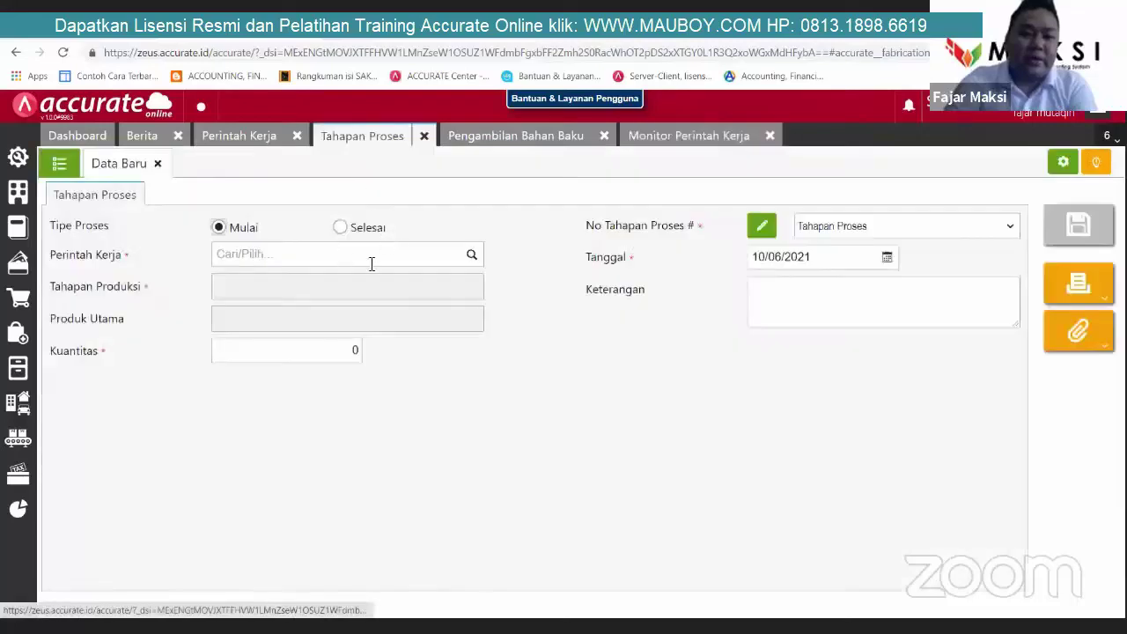
# Step: Set the new Tahapan Proses record to Selesai for the remaining Mixing 2 quantity of the Paracetamol work order
pyautogui.click(340, 227)
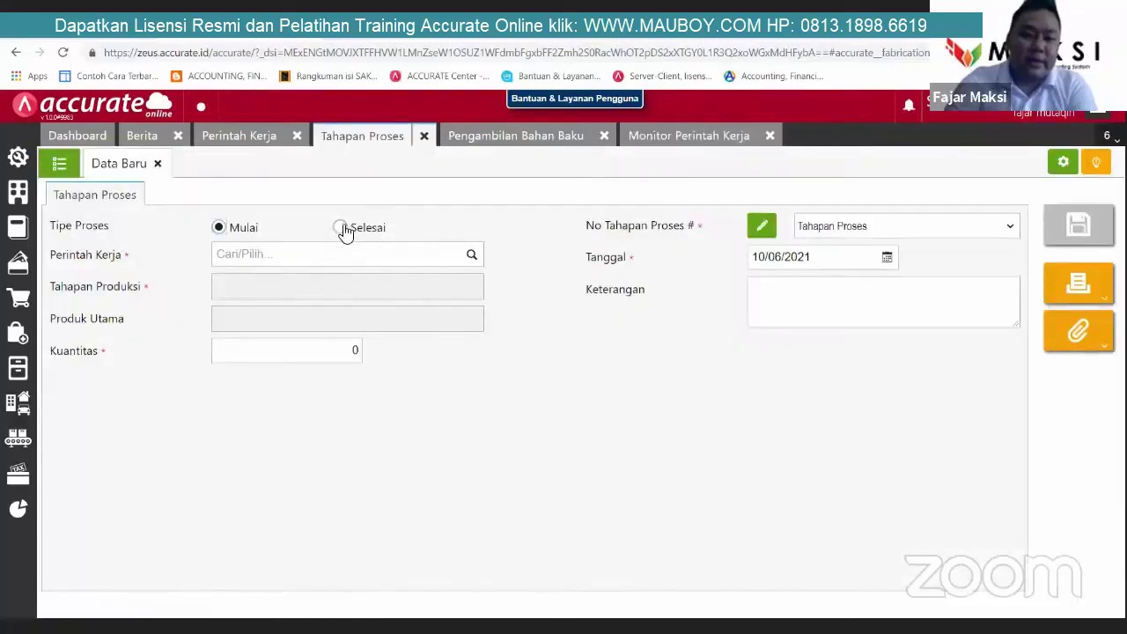
pyautogui.click(473, 257)
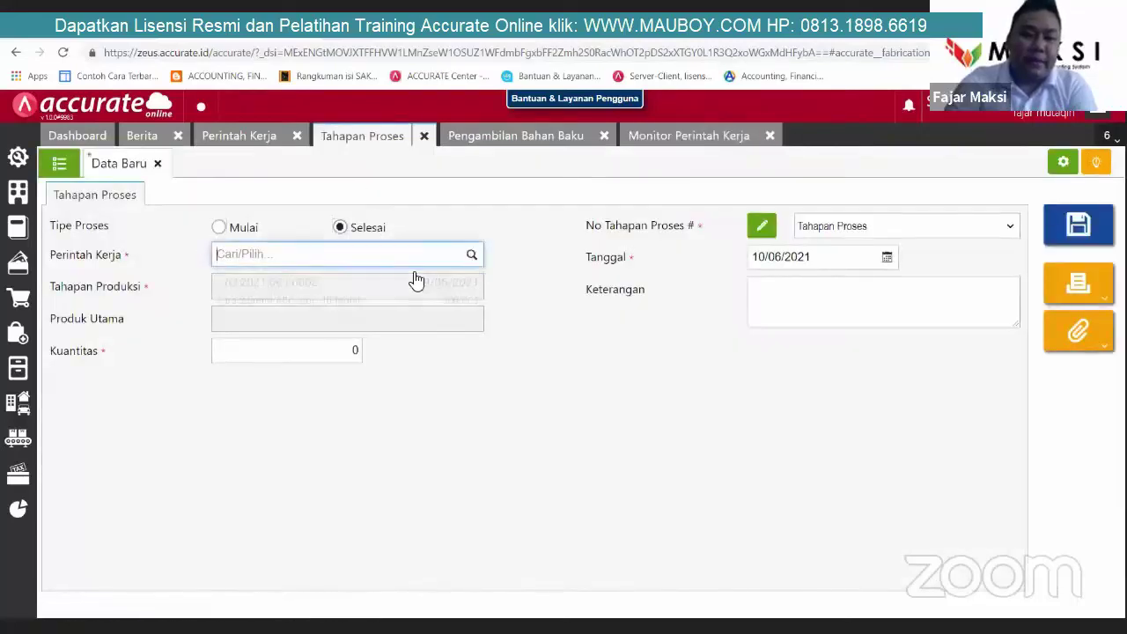
pyautogui.click(347, 297)
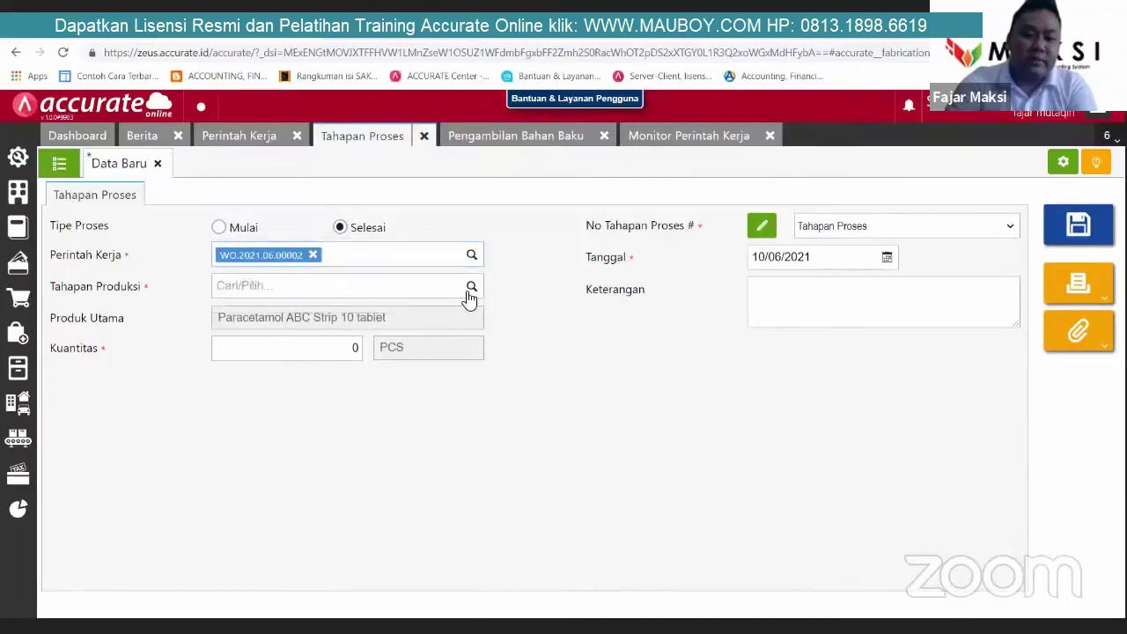
pyautogui.click(471, 287)
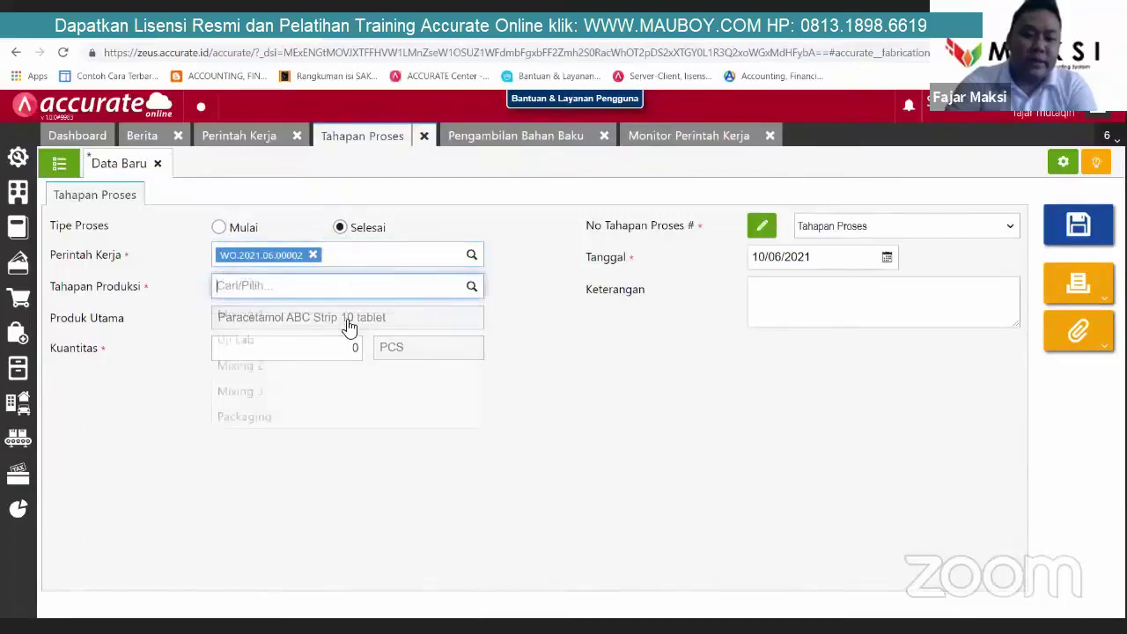
pyautogui.click(284, 366)
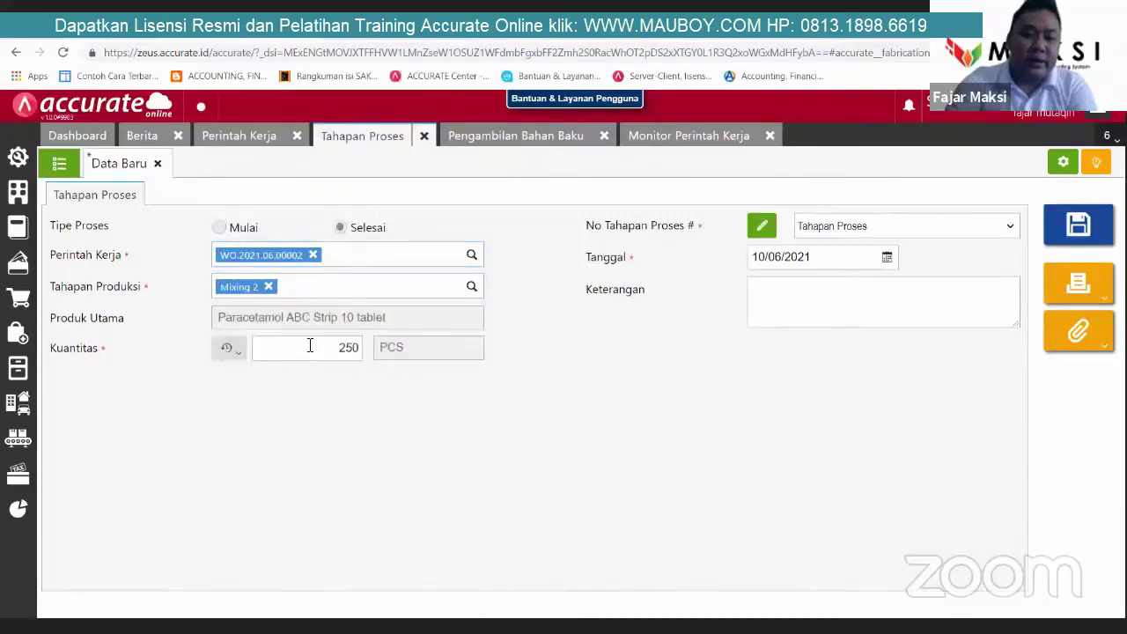
# Step: Date the Mixing 2 completion record 09/06/2021, enter "Shift 2" as its Keterangan and save it
pyautogui.click(888, 258)
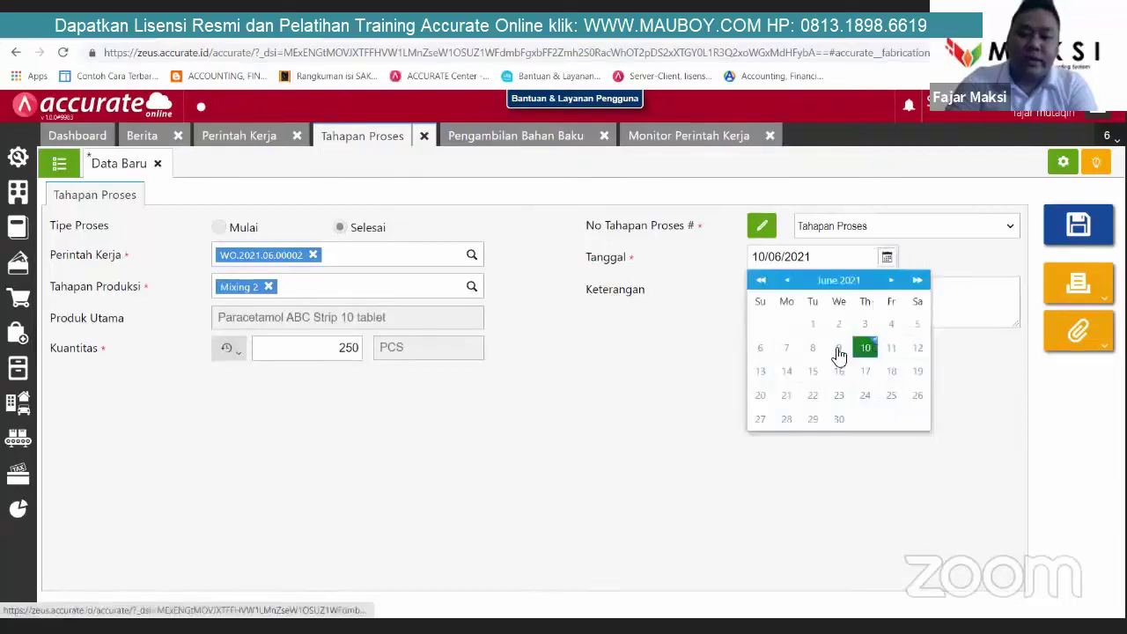
pyautogui.click(838, 349)
pyautogui.click(872, 294)
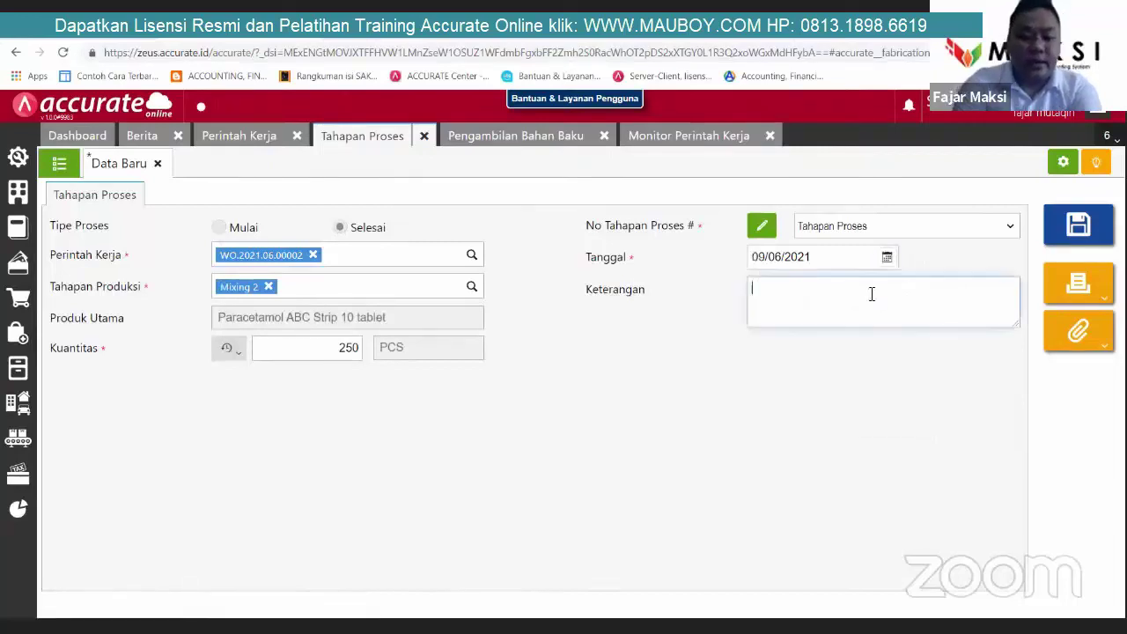
pyautogui.write('Shid')
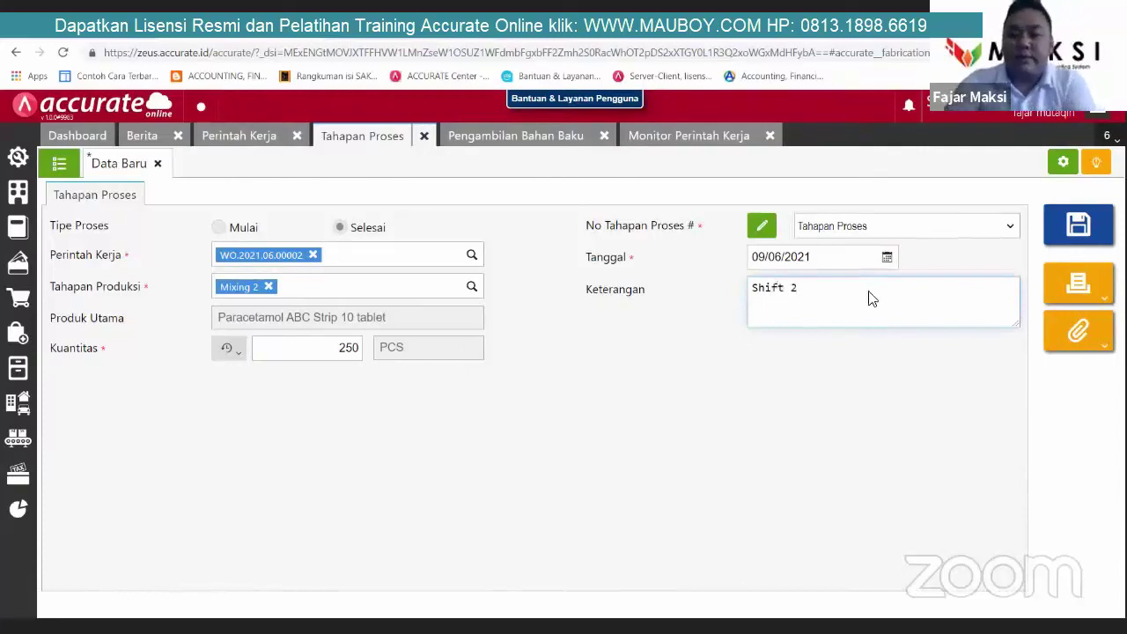
pyautogui.click(1078, 225)
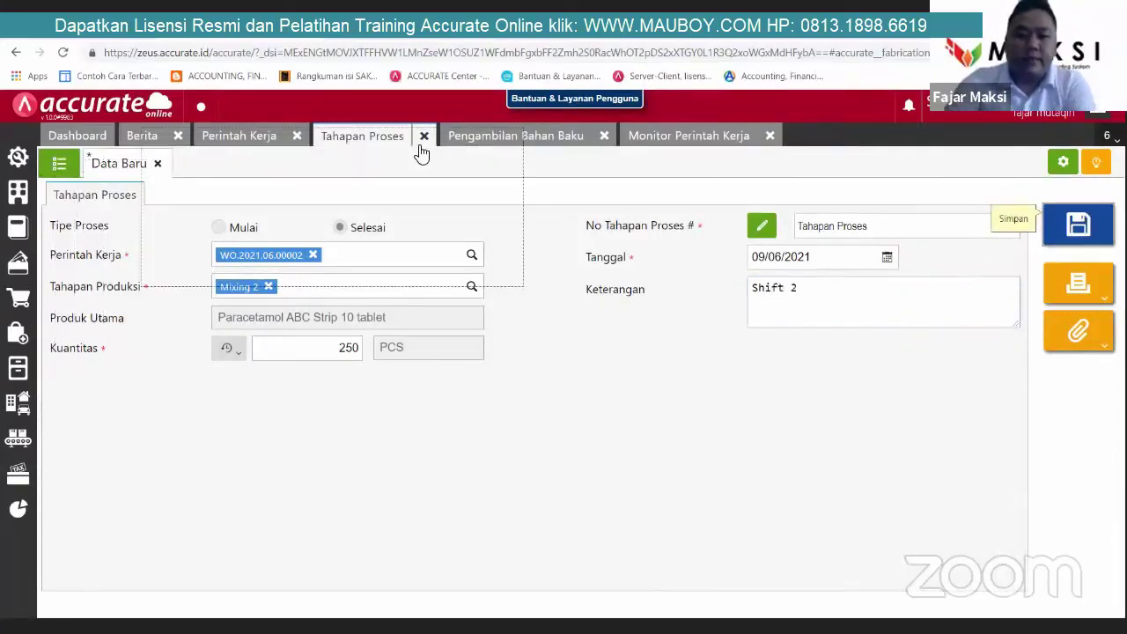
# Step: Refresh Monitor Perintah Kerja and expand the Paracetamol work order's stages to examine the Mixing 2 progress
pyautogui.click(694, 138)
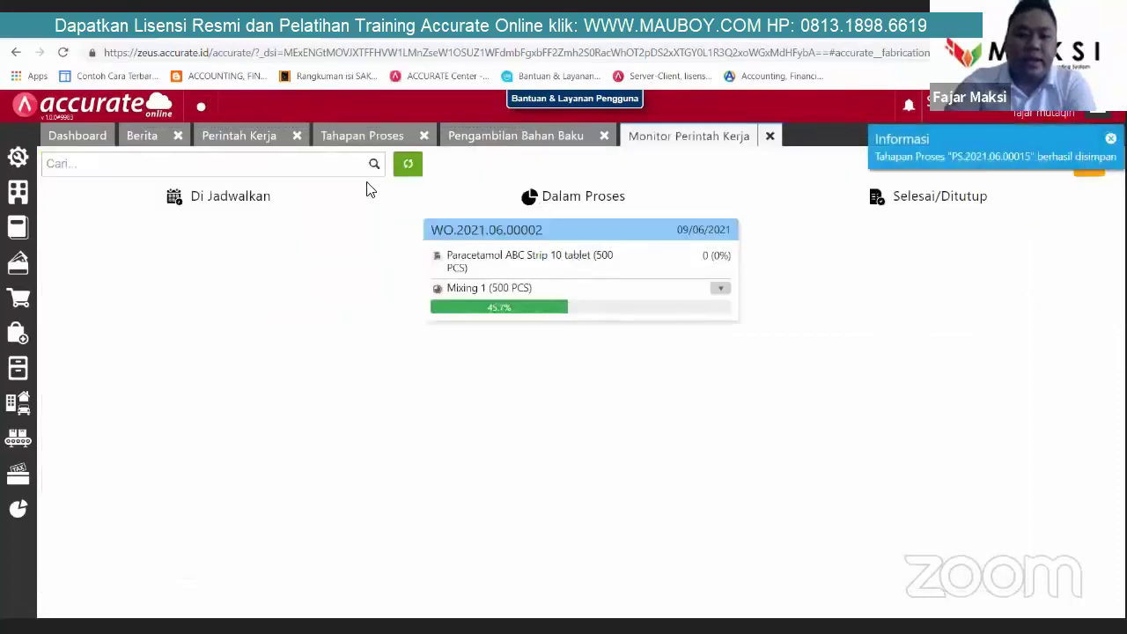
pyautogui.click(587, 288)
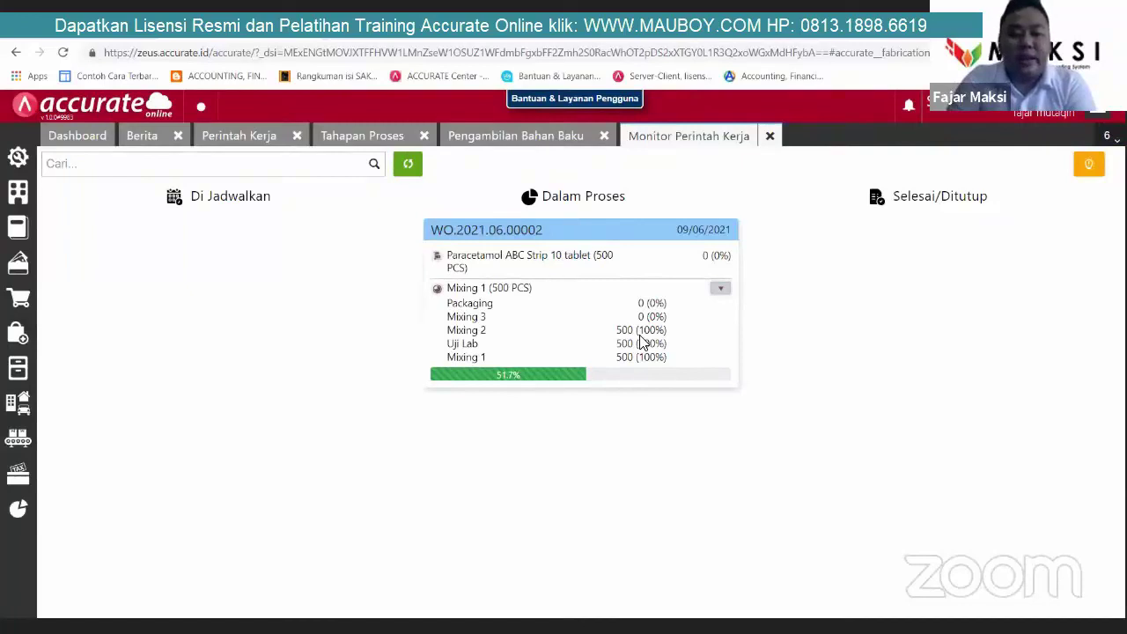
# Step: Record the start (Mulai) of the Mixing 3 stage for 500 PCS of the Paracetamol work order in Tahapan Proses and save it
pyautogui.click(360, 137)
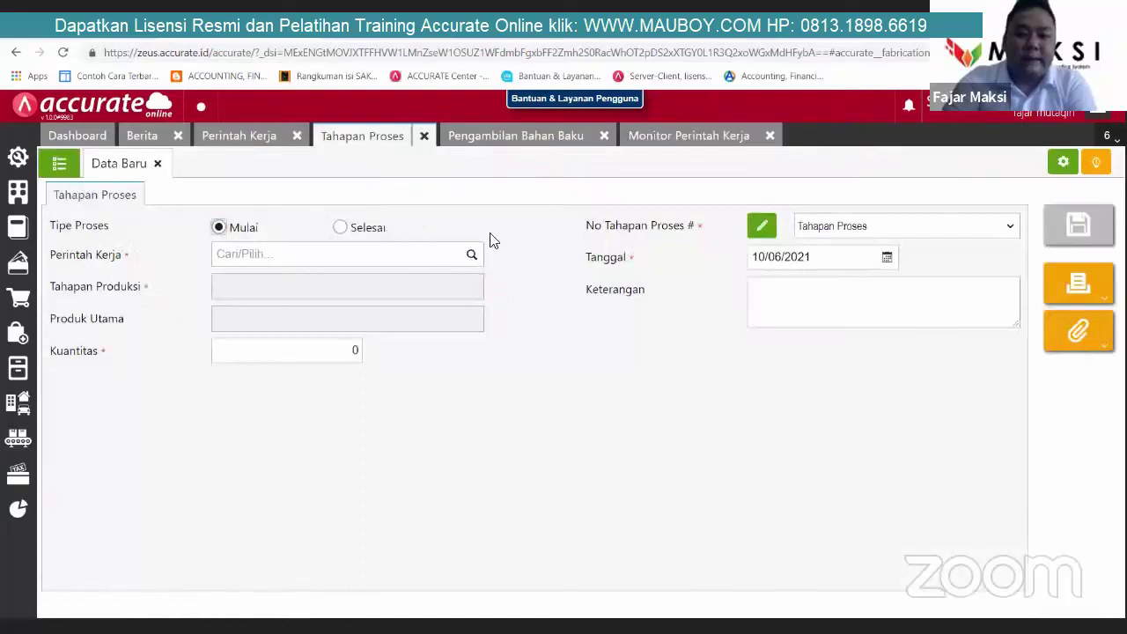
pyautogui.click(473, 254)
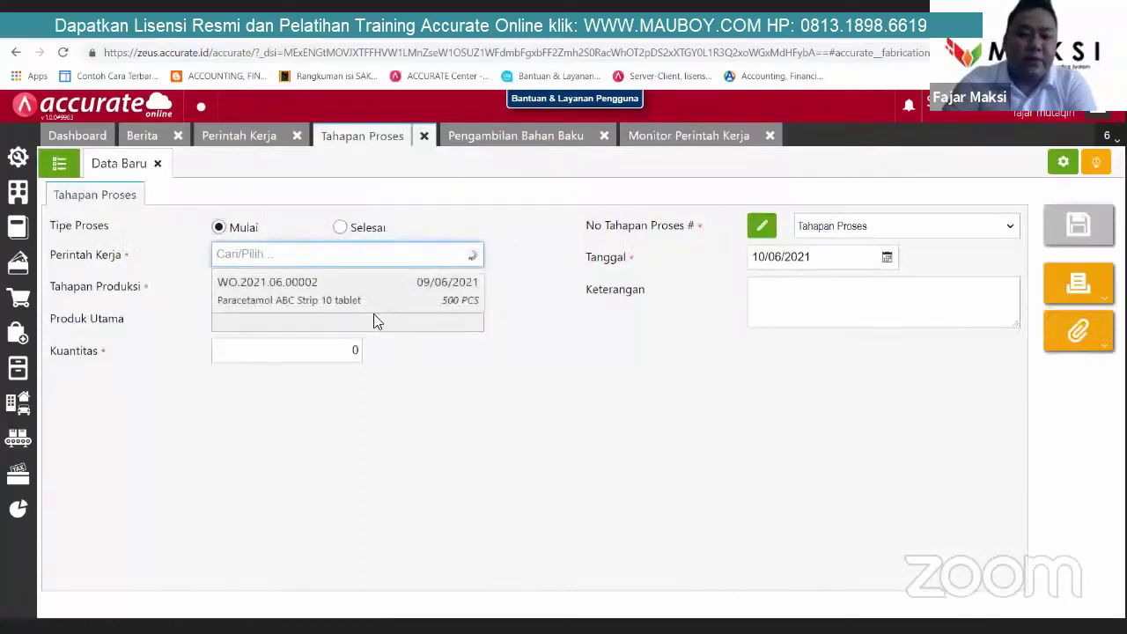
pyautogui.click(373, 311)
pyautogui.click(472, 286)
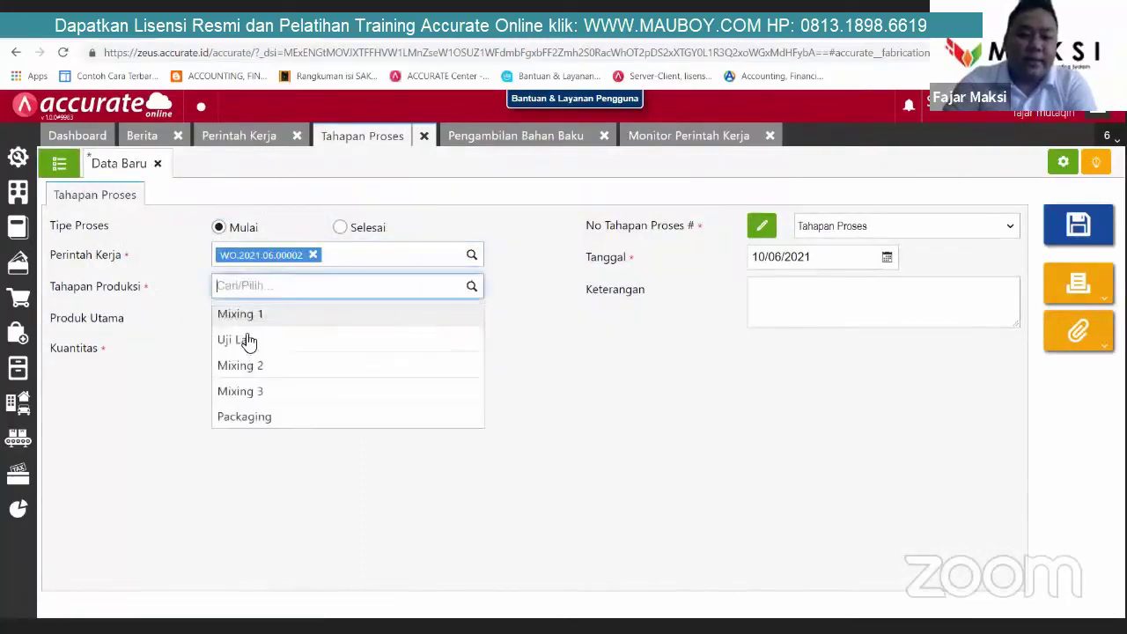
pyautogui.click(276, 390)
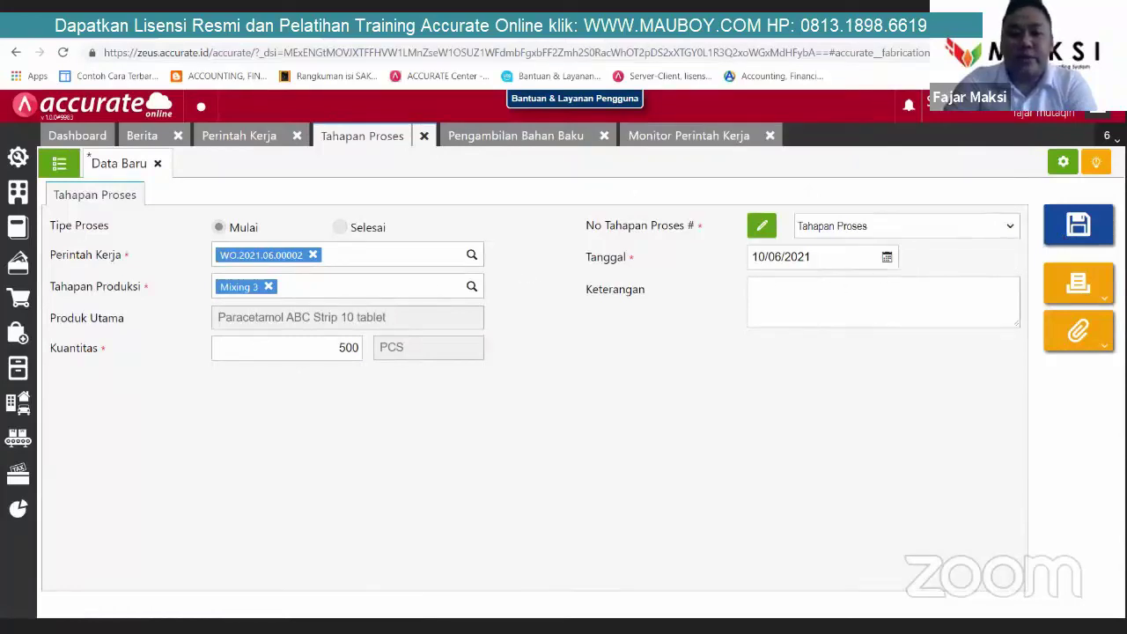
pyautogui.click(1080, 227)
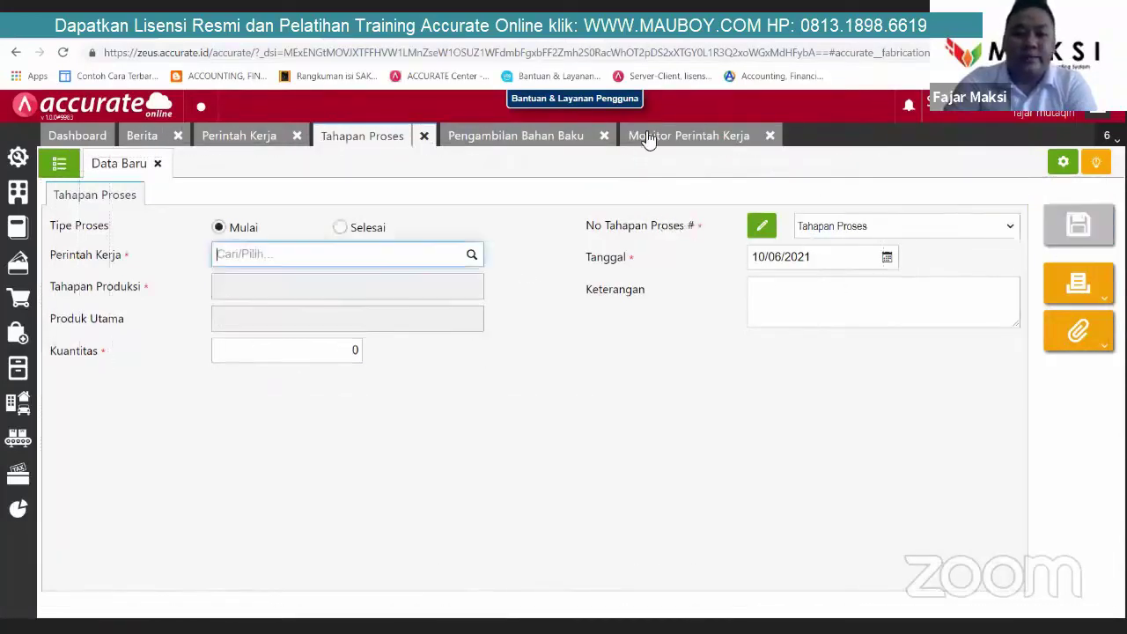
# Step: Create an Ambil Barang withdrawal for the Paracetamol work order in Pengambilan Bahan Baku, taking the Mixing 3 stage's Paracetamol material
pyautogui.click(517, 141)
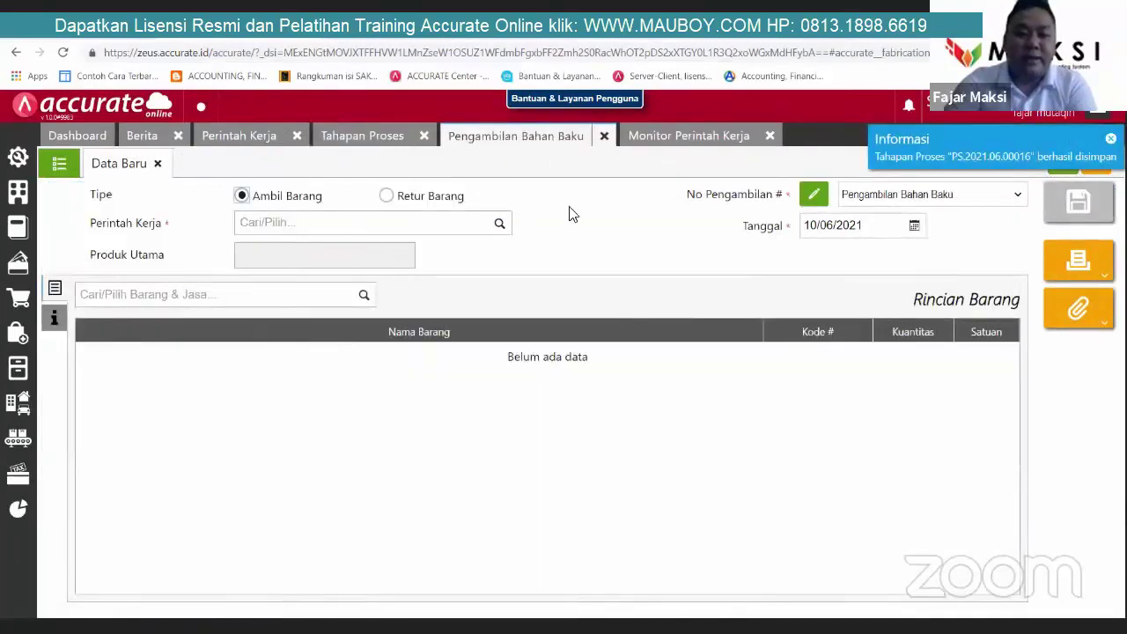
pyautogui.click(259, 262)
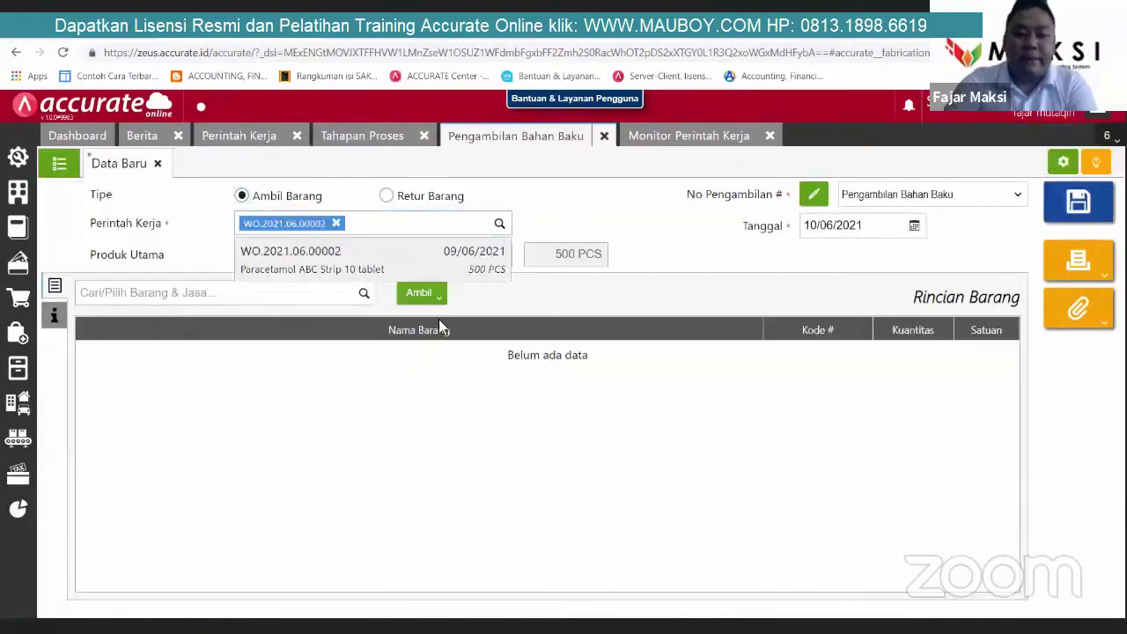
pyautogui.moveTo(463, 352)
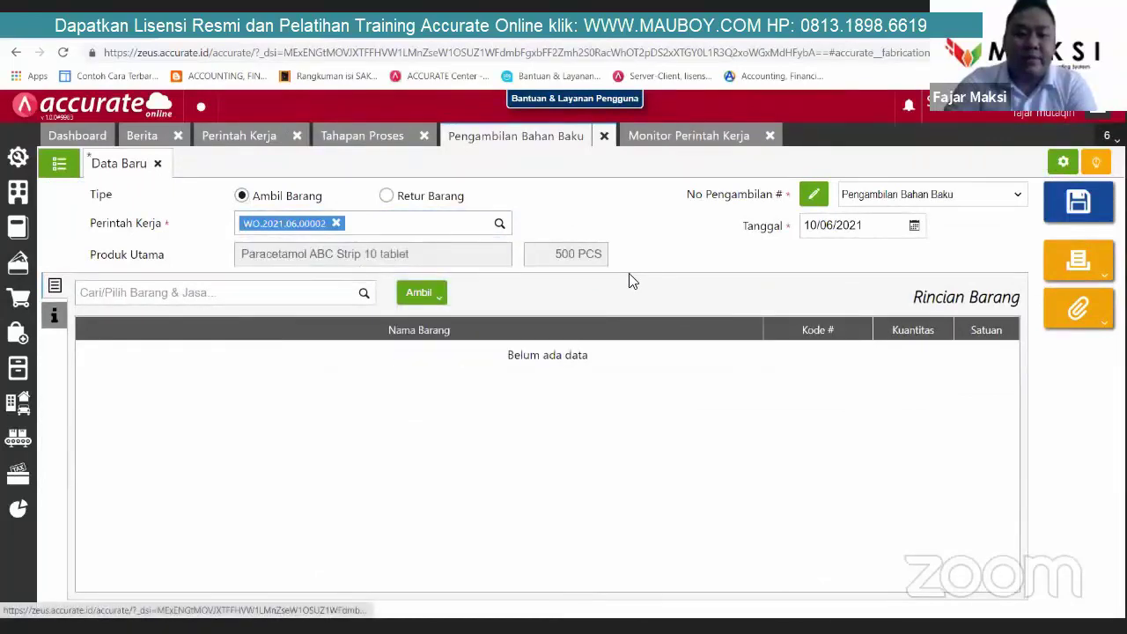
pyautogui.click(491, 332)
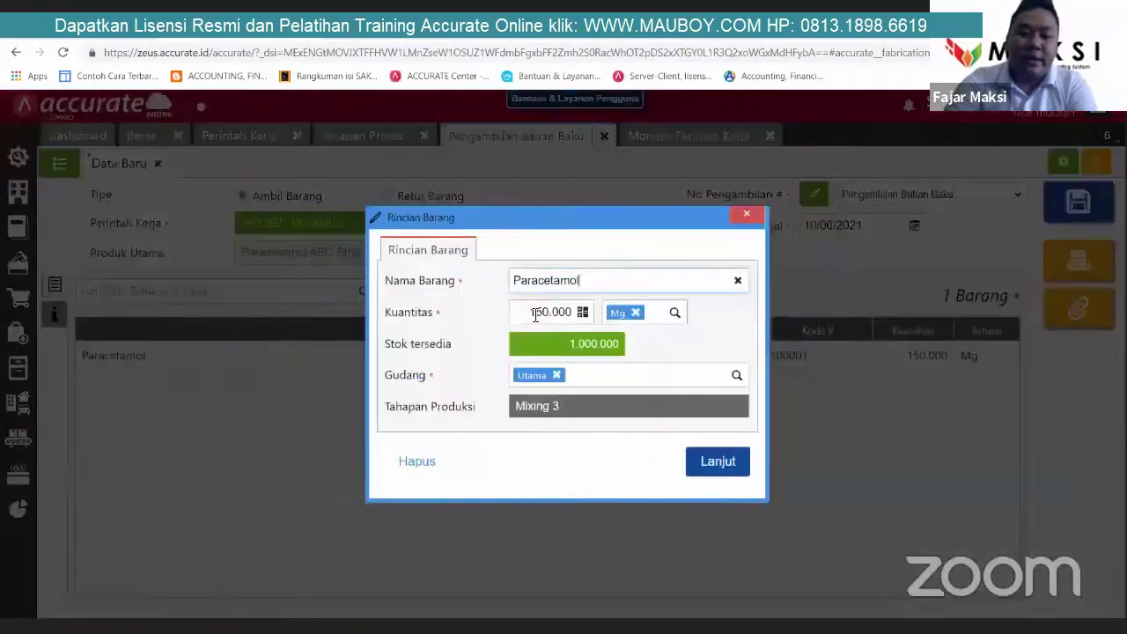
# Step: Set the withdrawn Paracetamol quantity for Mixing 3 to 149.000 Mg and save the withdrawal
pyautogui.click(535, 315)
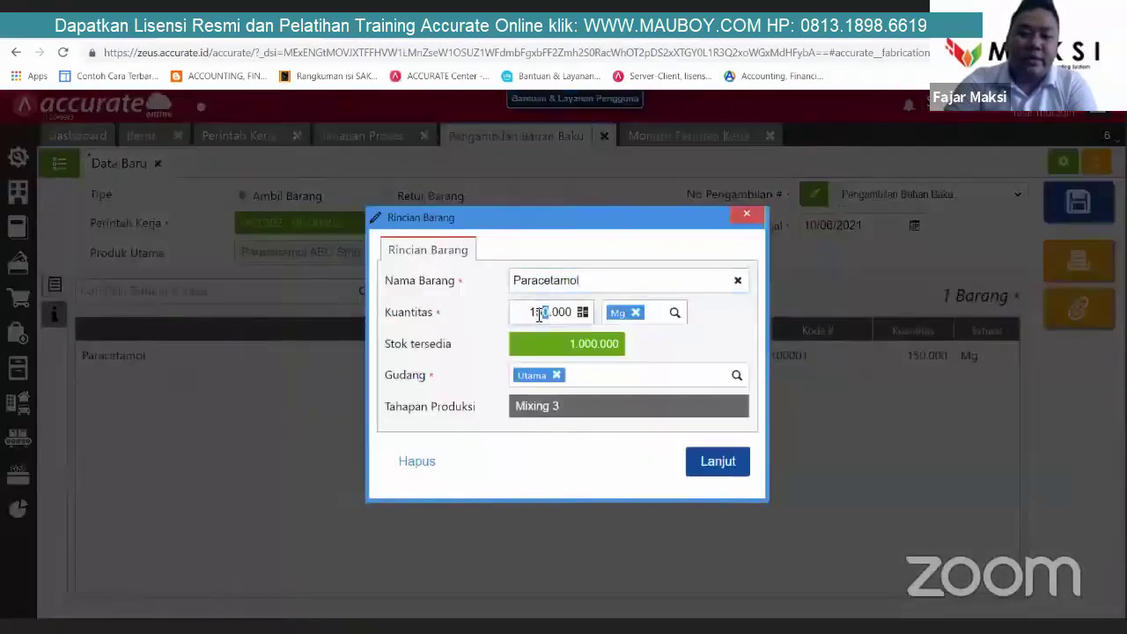
pyautogui.moveTo(535, 314); pyautogui.dragTo(547, 323)
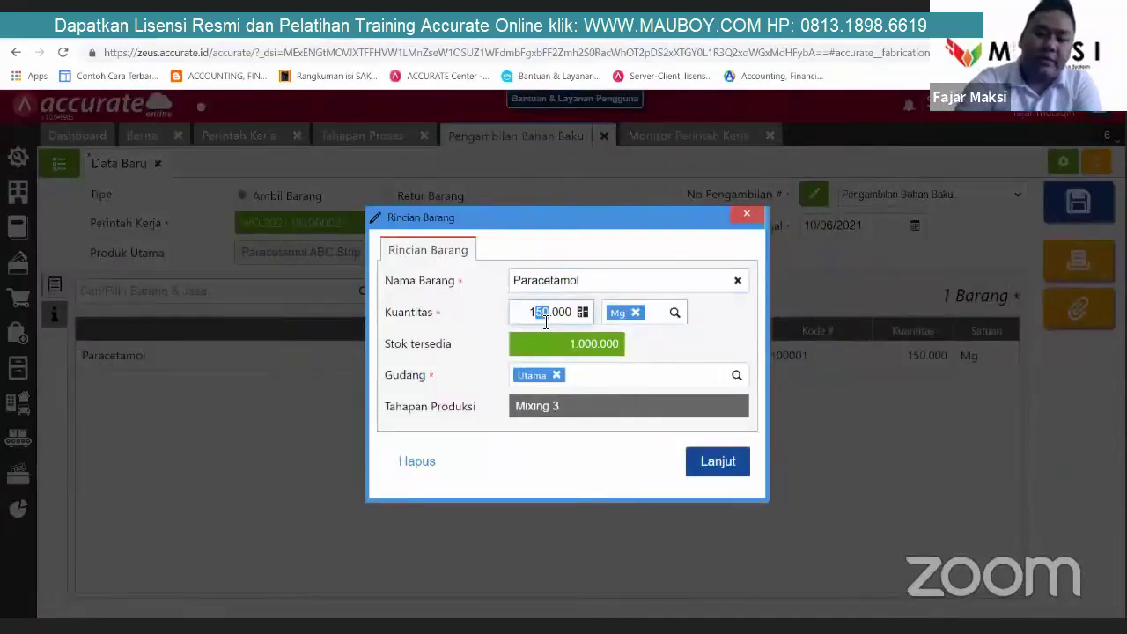
pyautogui.write('49')
pyautogui.click(716, 462)
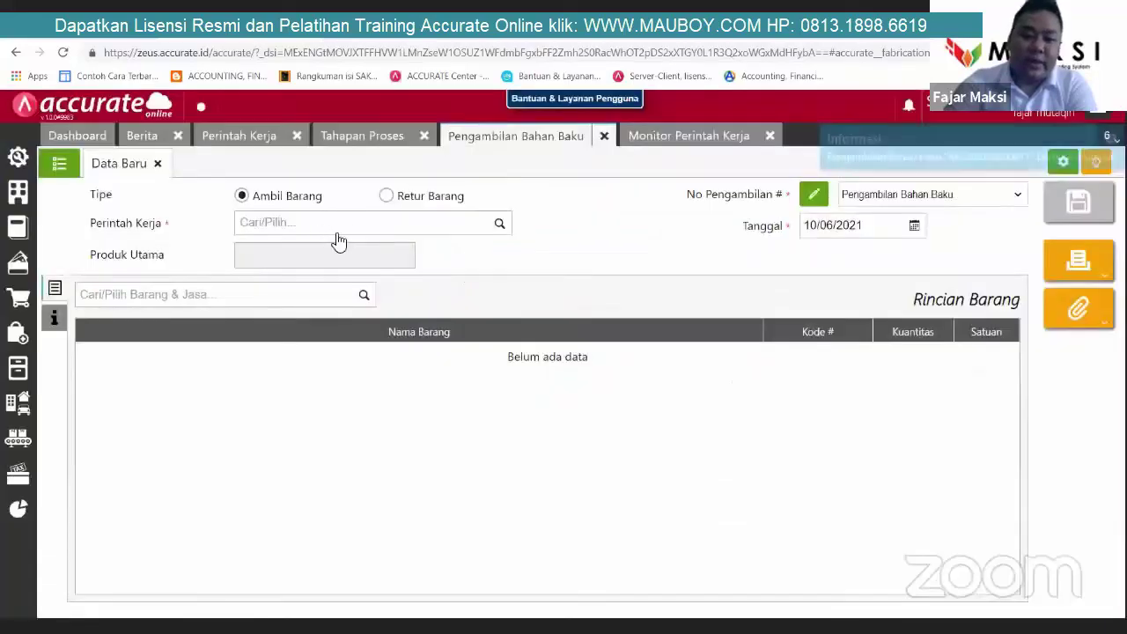
# Step: Record the Mixing 3 stage of the Paracetamol work order as Selesai for 500 PCS in Tahapan Proses and save it
pyautogui.click(470, 254)
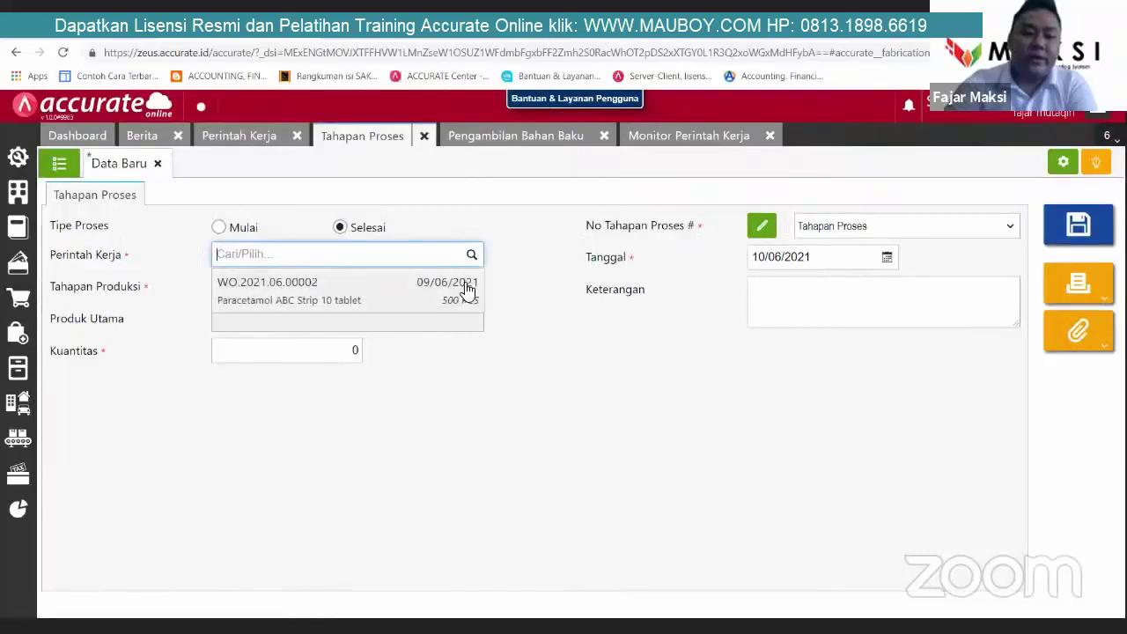
pyautogui.click(468, 292)
pyautogui.click(254, 394)
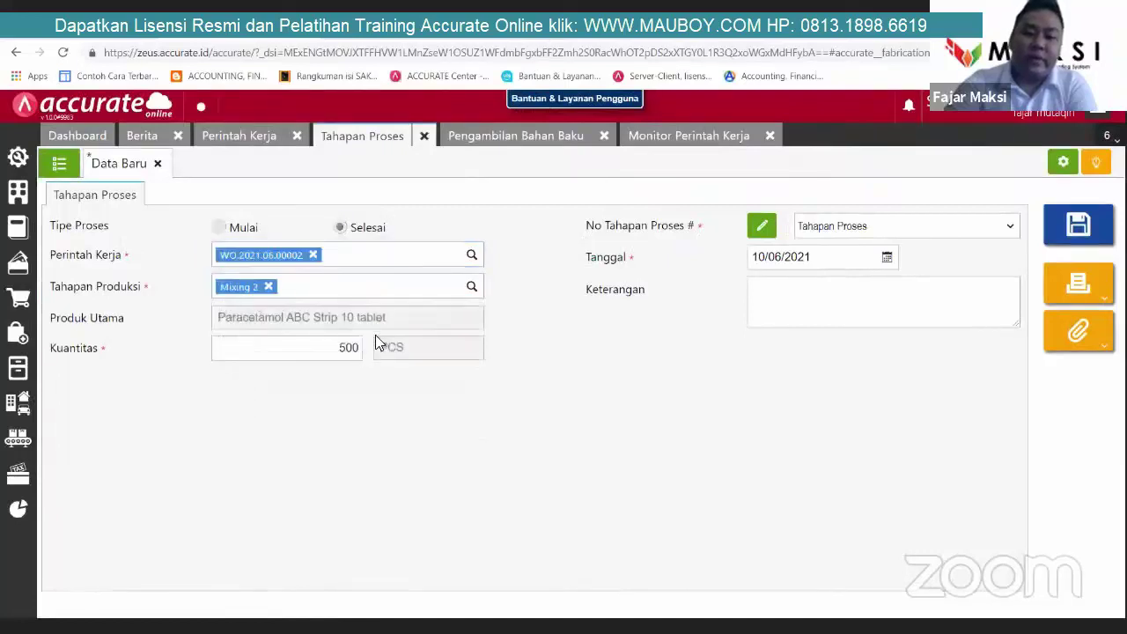
pyautogui.click(1065, 225)
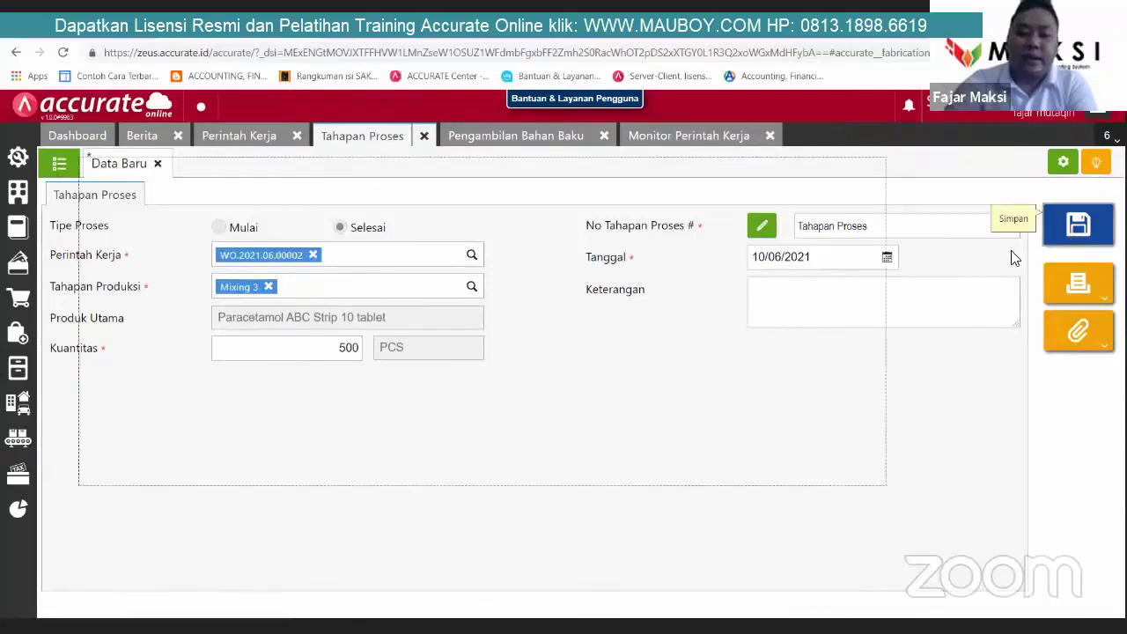
# Step: Refresh Monitor Perintah Kerja and expand the Paracetamol work order's stages to examine the Mixing 3 progress
pyautogui.click(688, 139)
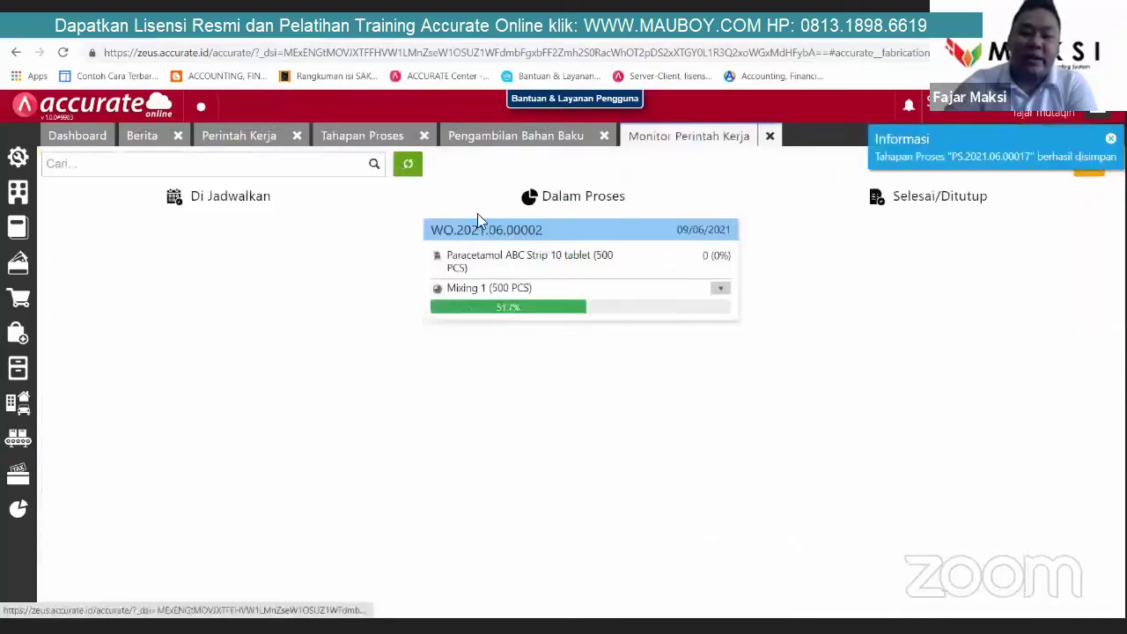
pyautogui.click(721, 288)
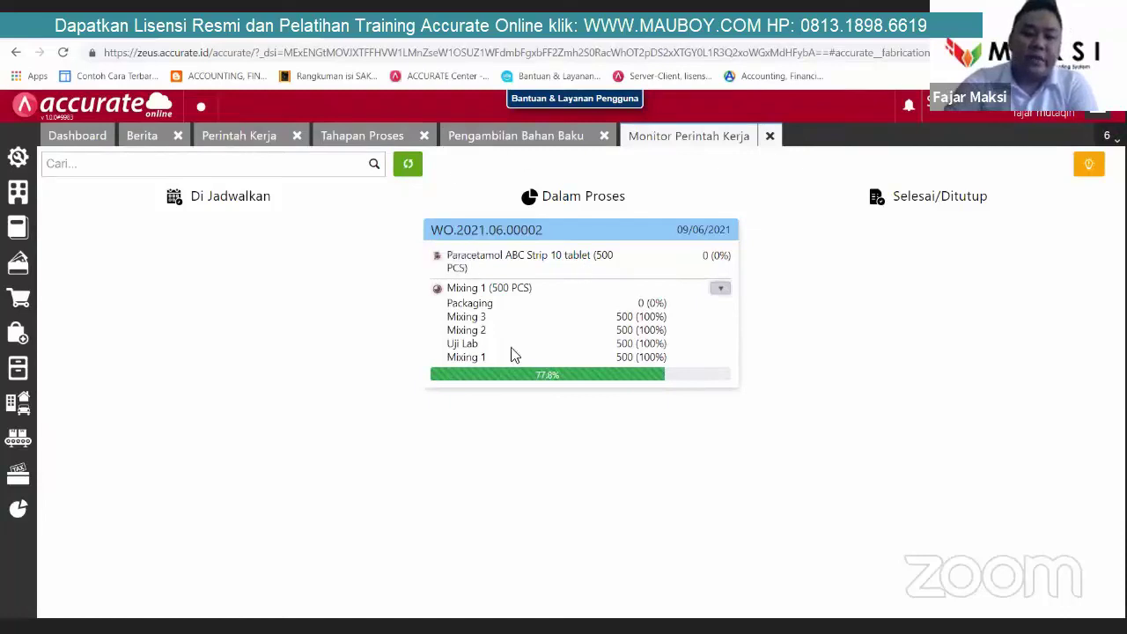
# Step: Record the start (Mulai) of the Packaging stage for 500 PCS of the Paracetamol work order in Tahapan Proses and save it
pyautogui.click(357, 141)
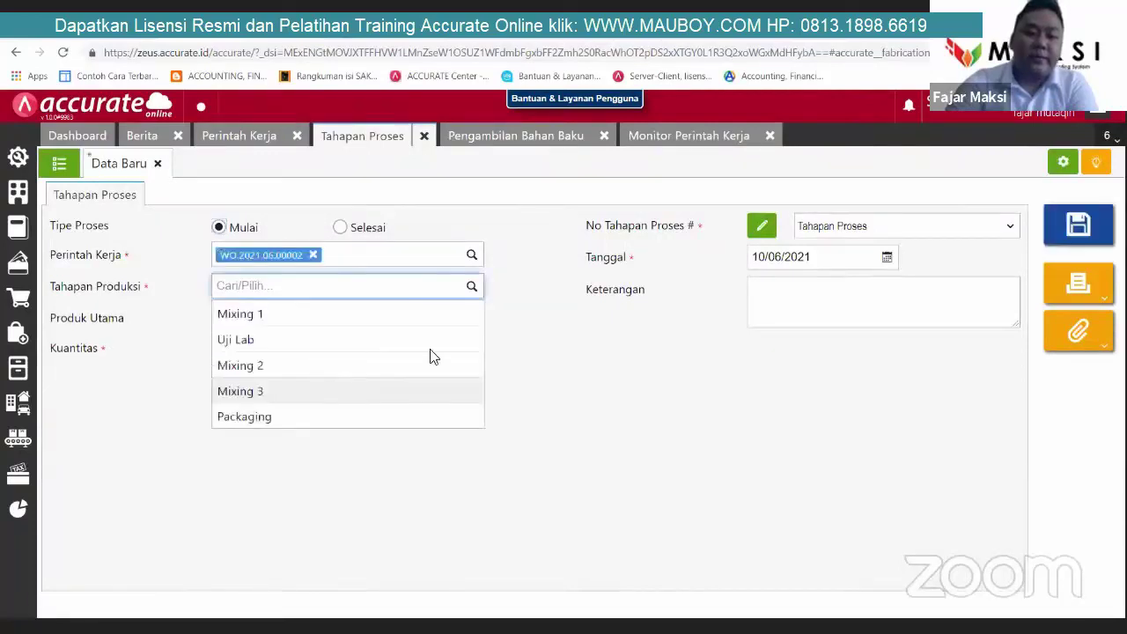
pyautogui.press('Return')
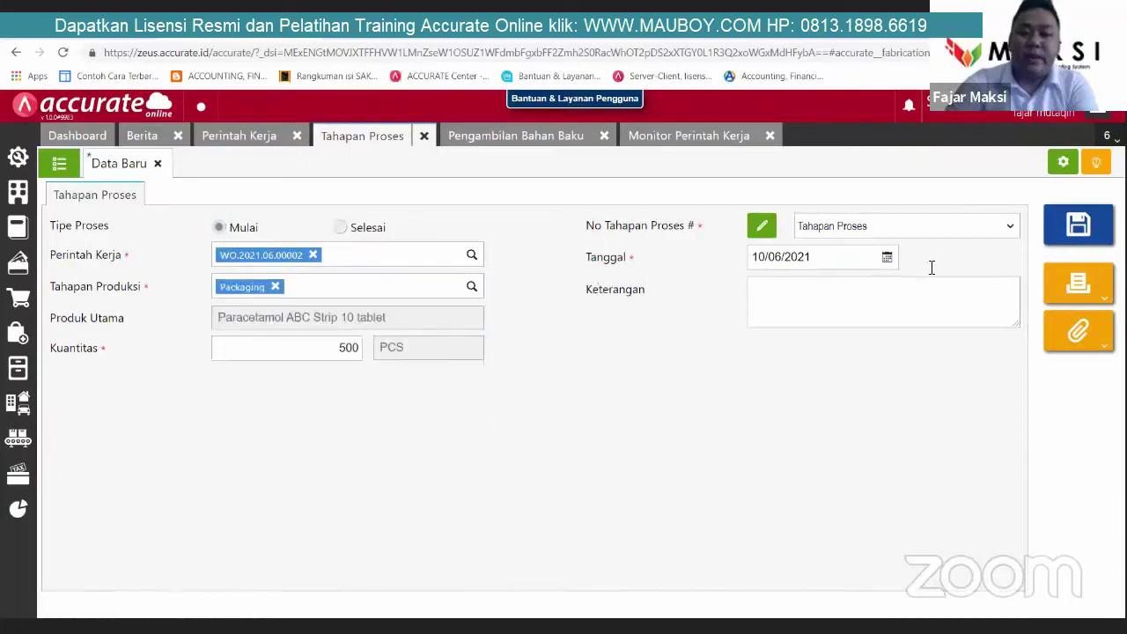
pyautogui.moveTo(1048, 226); pyautogui.dragTo(635, 211)
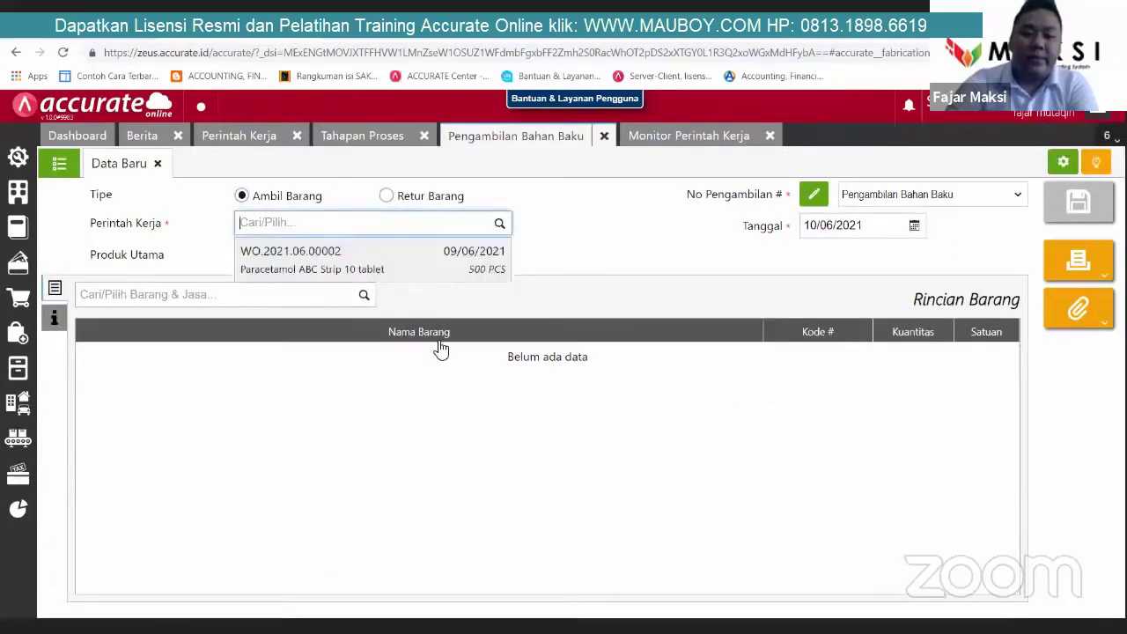
# Step: Withdraw the Packaging stage's materials for the Paracetamol work order in Pengambilan Bahan Baku and save the withdrawal
pyautogui.press('Return')
pyautogui.click(456, 308)
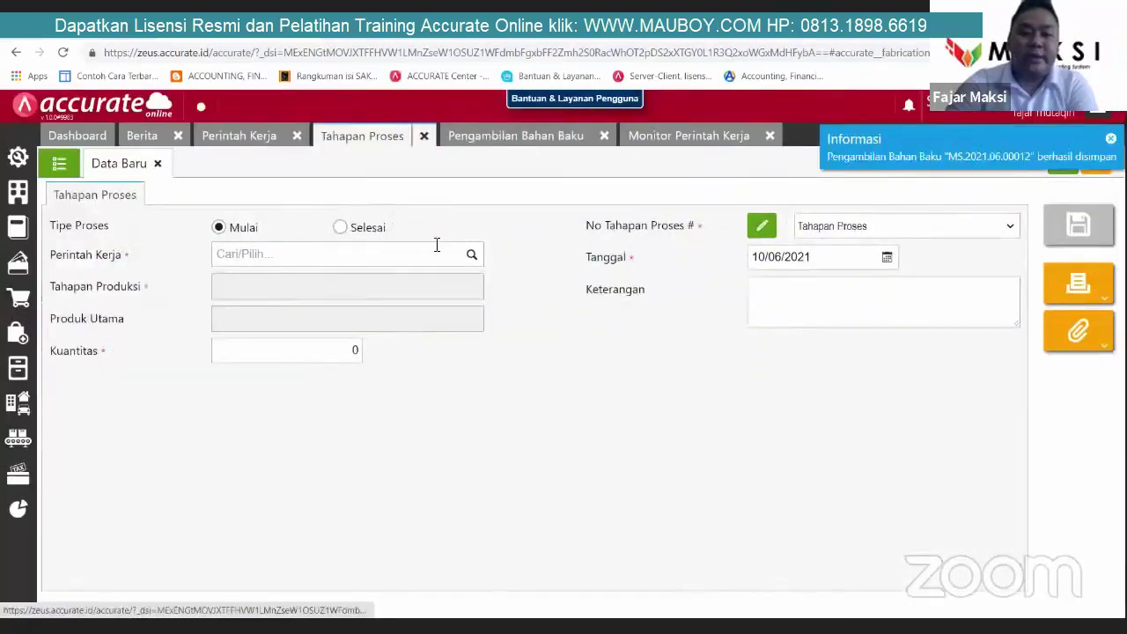
# Step: Record the Packaging stage of the Paracetamol work order as Selesai for 500 PCS in Tahapan Proses and save it
pyautogui.click(340, 229)
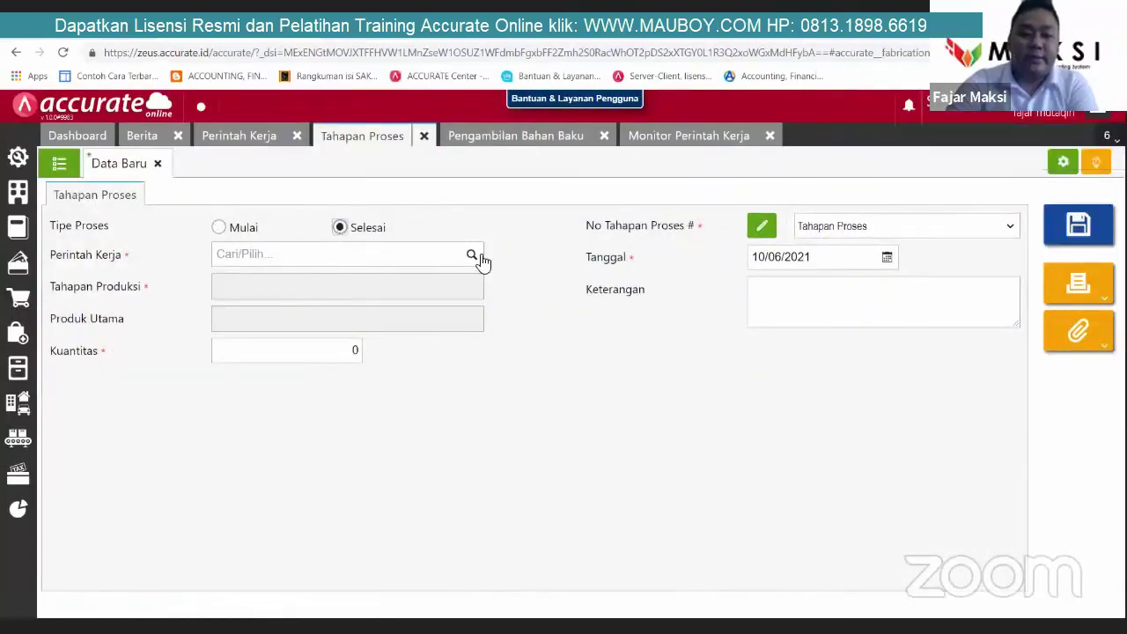
pyautogui.click(472, 254)
pyautogui.click(433, 294)
pyautogui.click(473, 288)
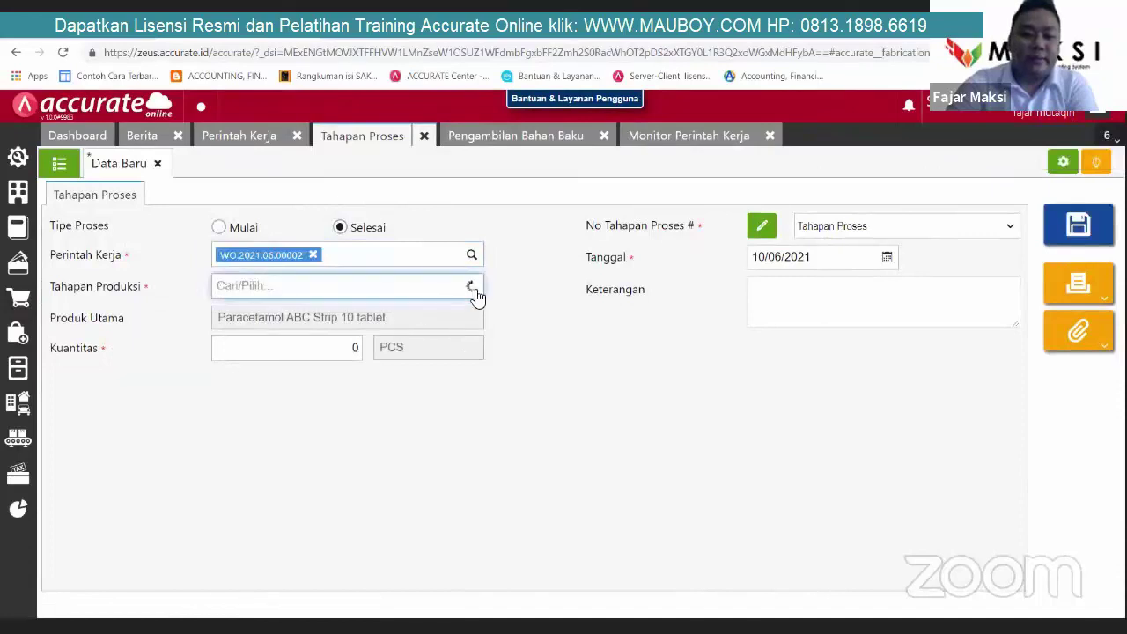
pyautogui.click(325, 417)
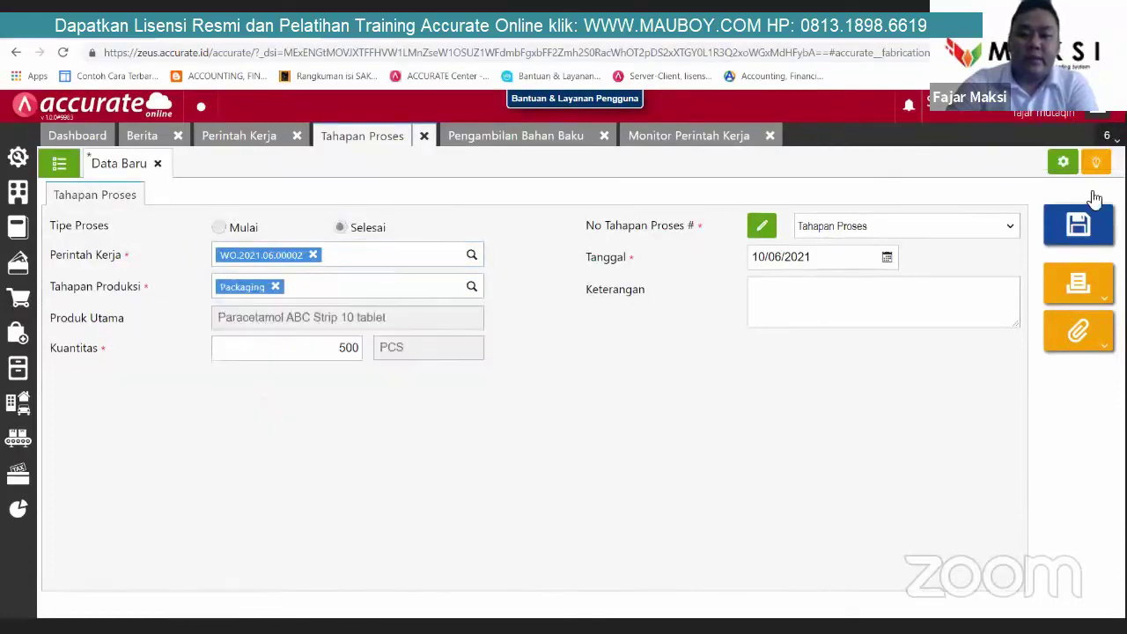
pyautogui.click(1077, 227)
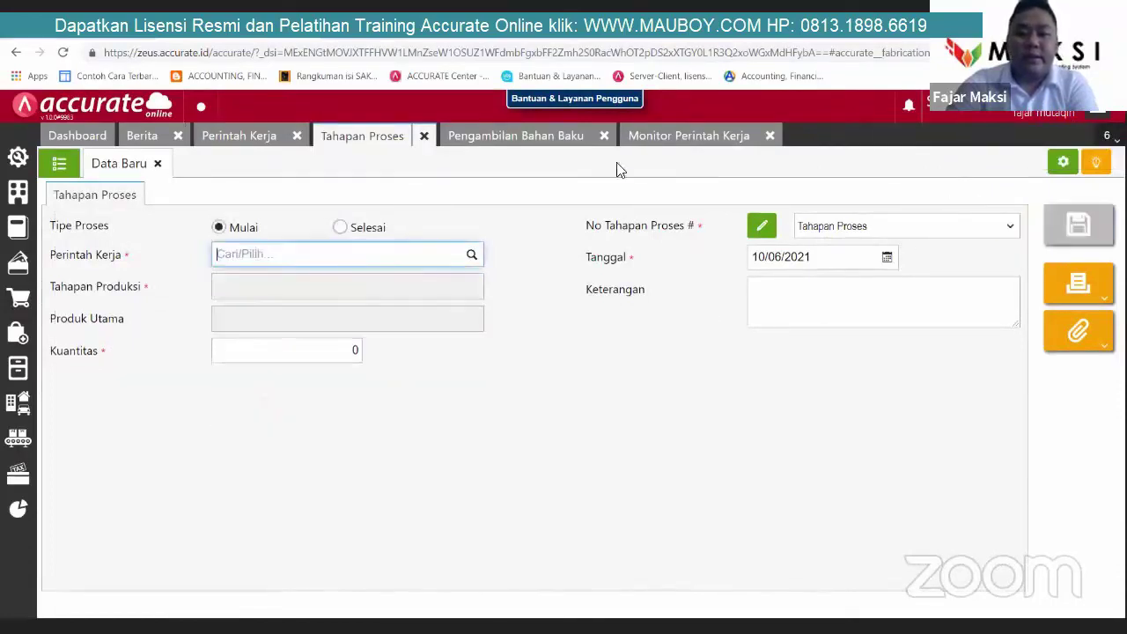
# Step: Check the Paracetamol work order's updated stage progress in Monitor Perintah Kerja and open its timeline in Histori Perintah Kerja
pyautogui.click(659, 135)
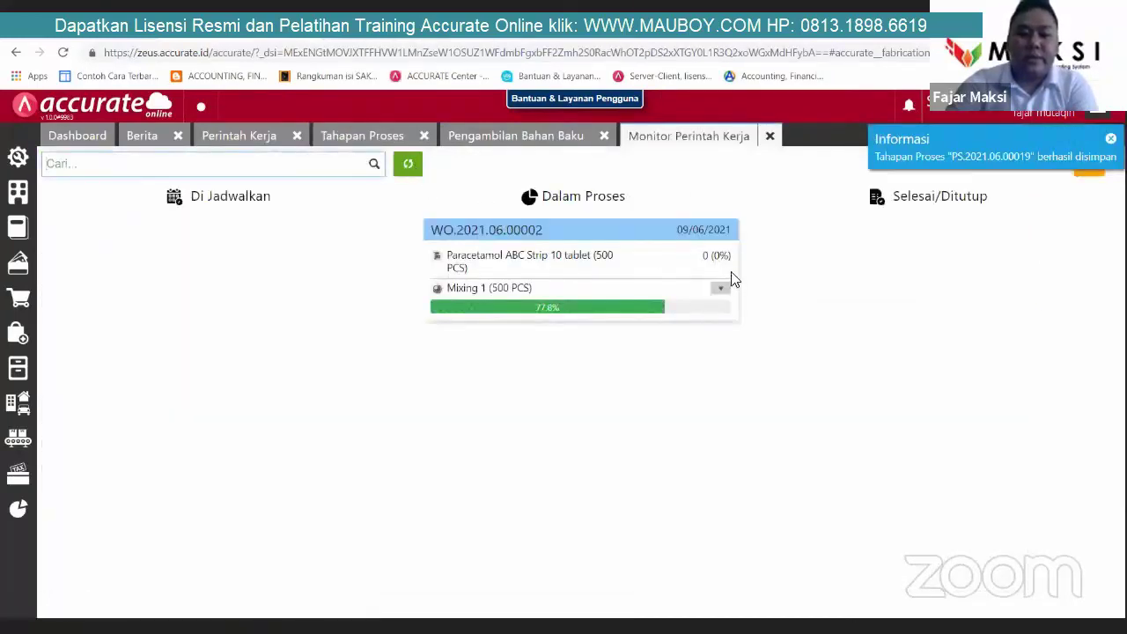
pyautogui.click(715, 310)
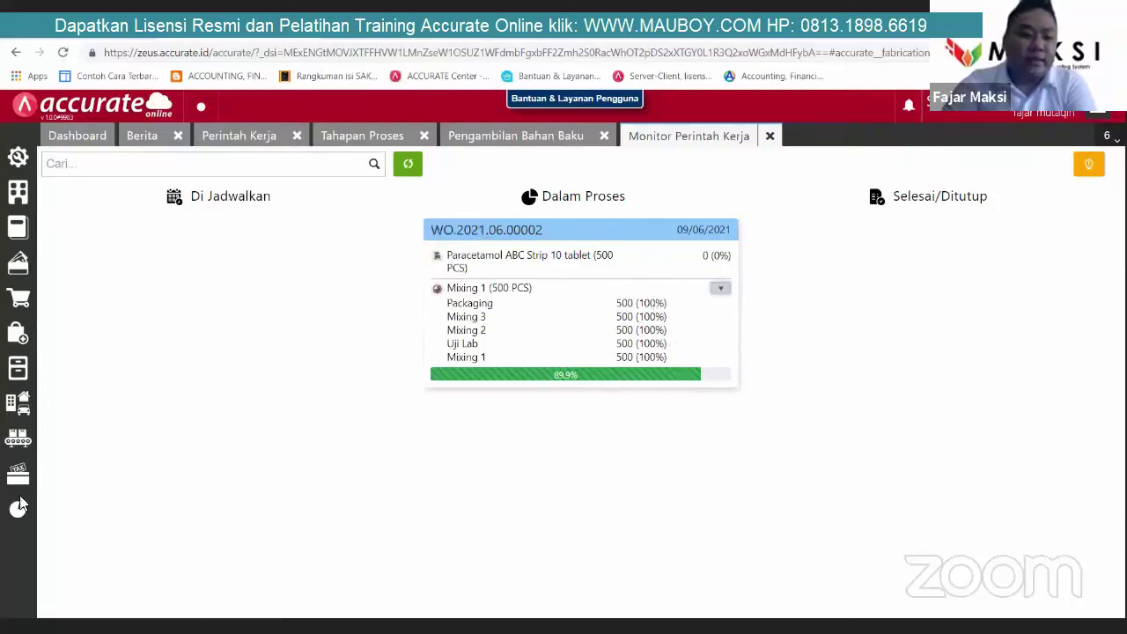
pyautogui.click(17, 456)
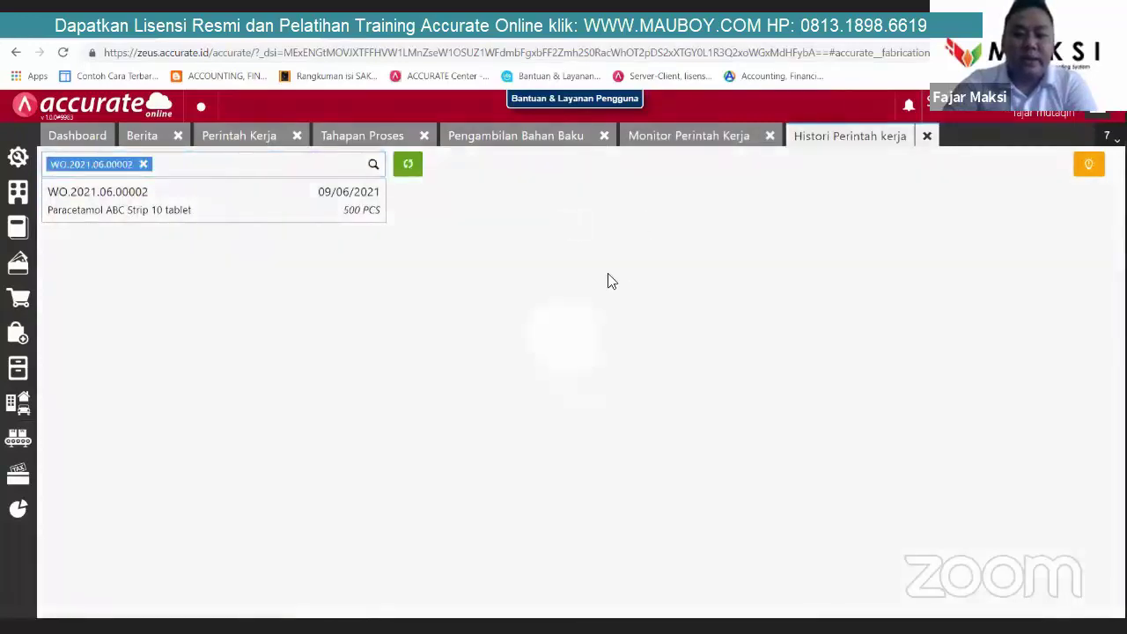
pyautogui.click(277, 218)
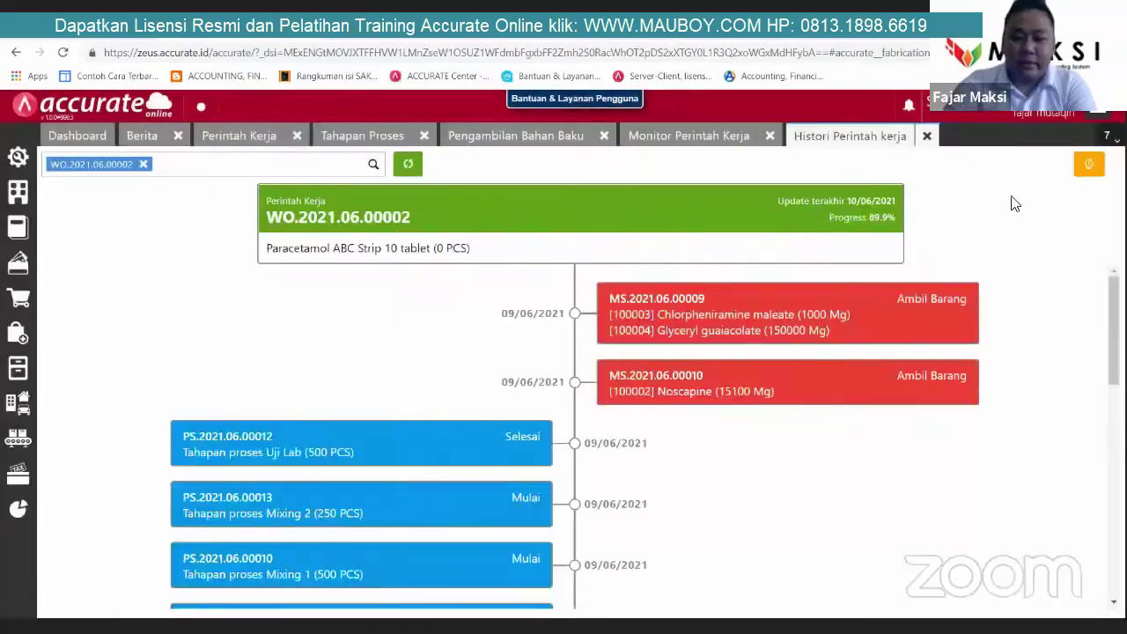
# Step: Examine the material withdrawals in the work order's history and open the one for Chlorpheniramine maleate and Glyceryl guaiacolate
pyautogui.scroll(-1, 598, 298)
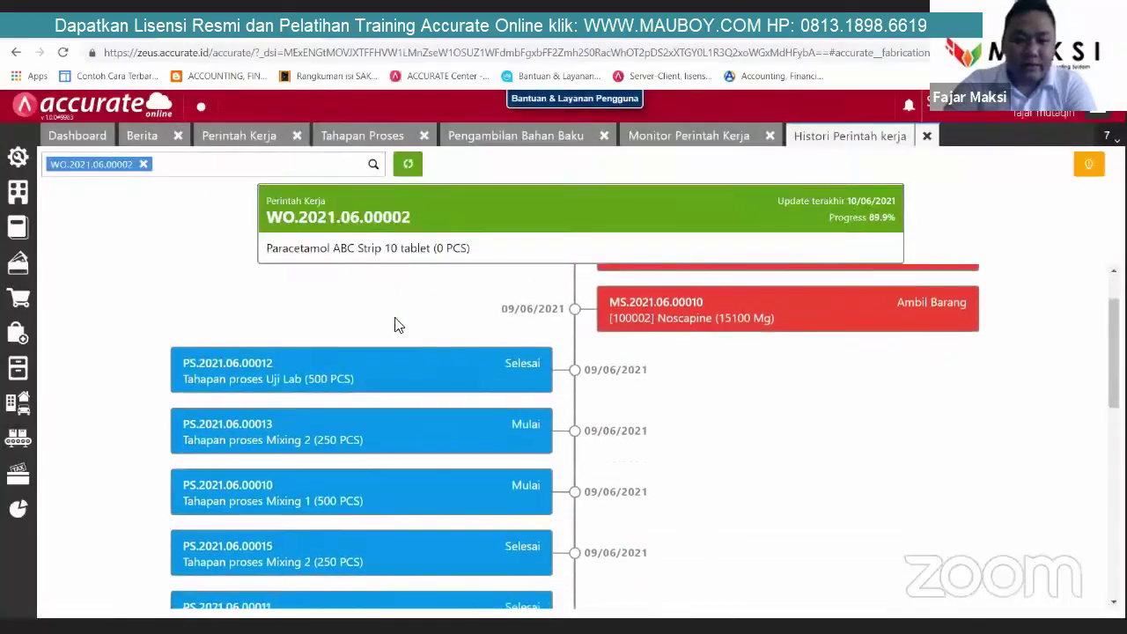
pyautogui.scroll(1, 493, 282)
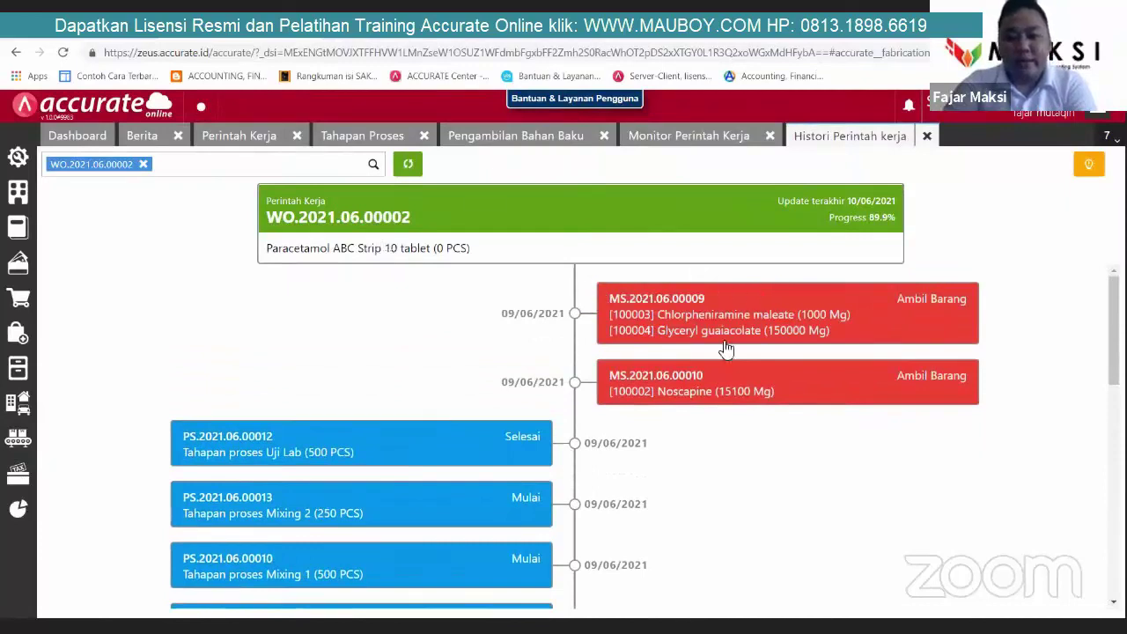
pyautogui.scroll(-1, 418, 315)
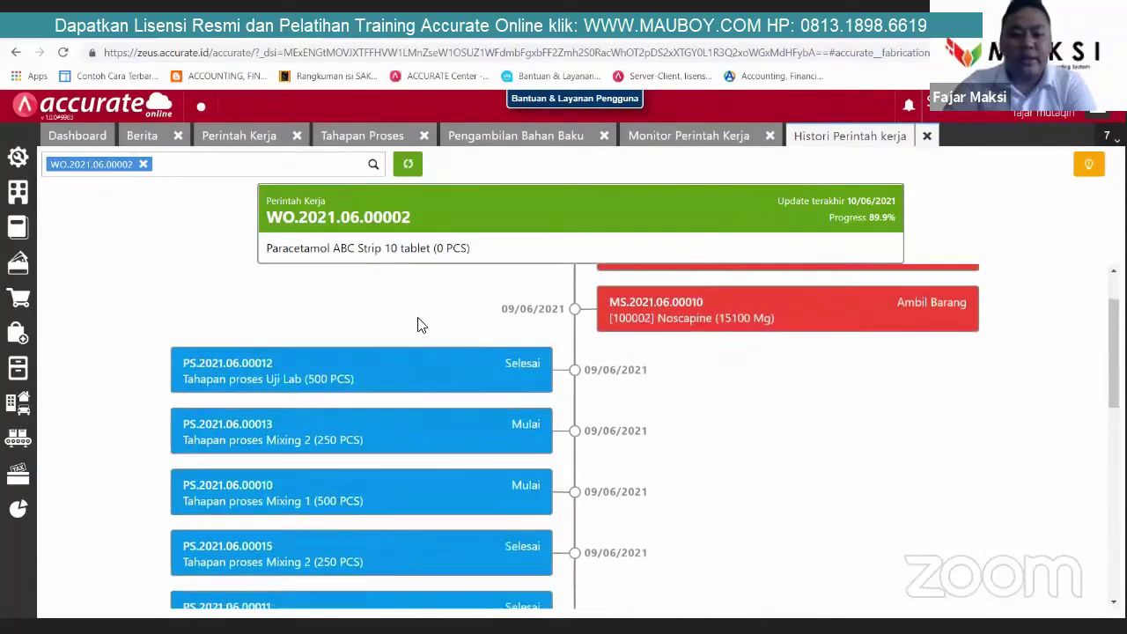
pyautogui.scroll(1, 528, 321)
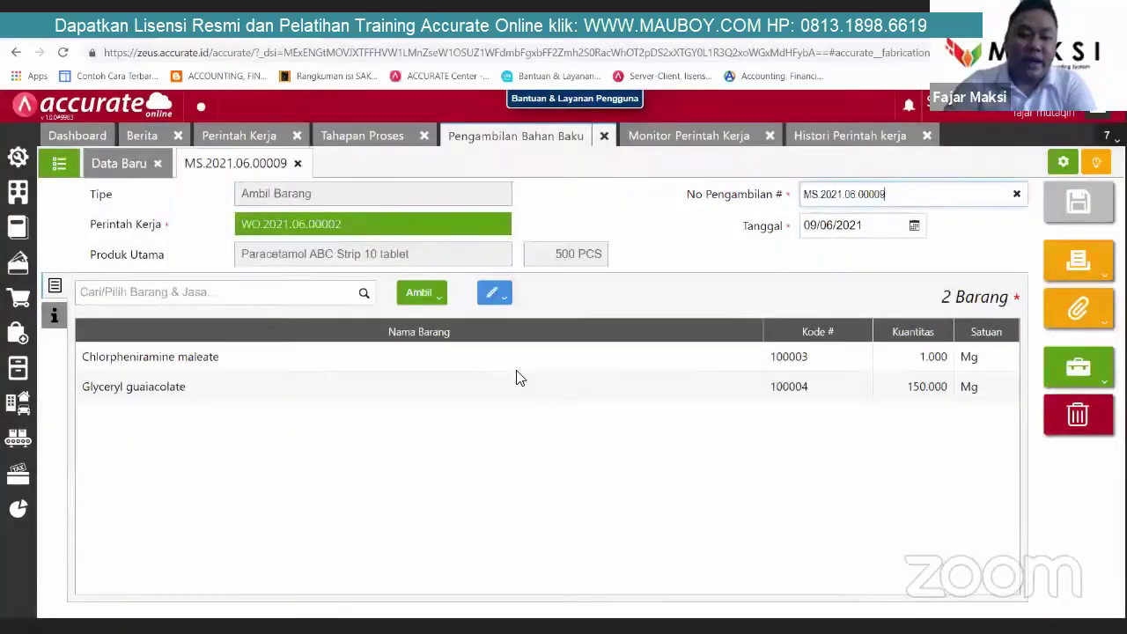
# Step: Inspect the production cost allocation linked in the work order's history, then close it and show the Alokasi Biaya Produksi list
pyautogui.scroll(-2, 514, 426)
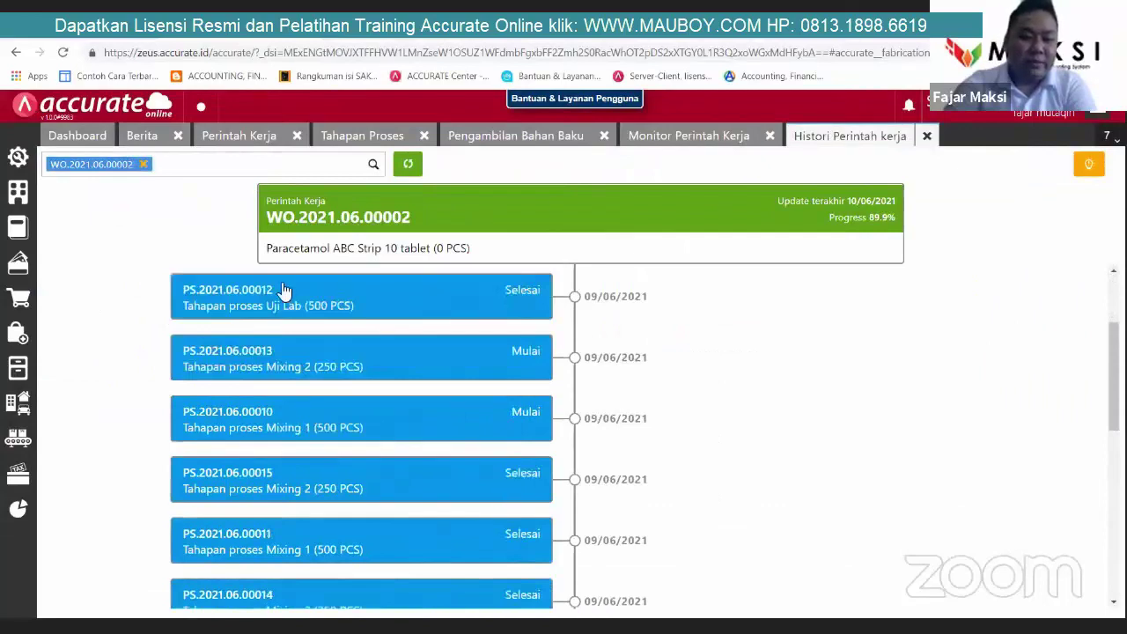
pyautogui.scroll(-1, 324, 340)
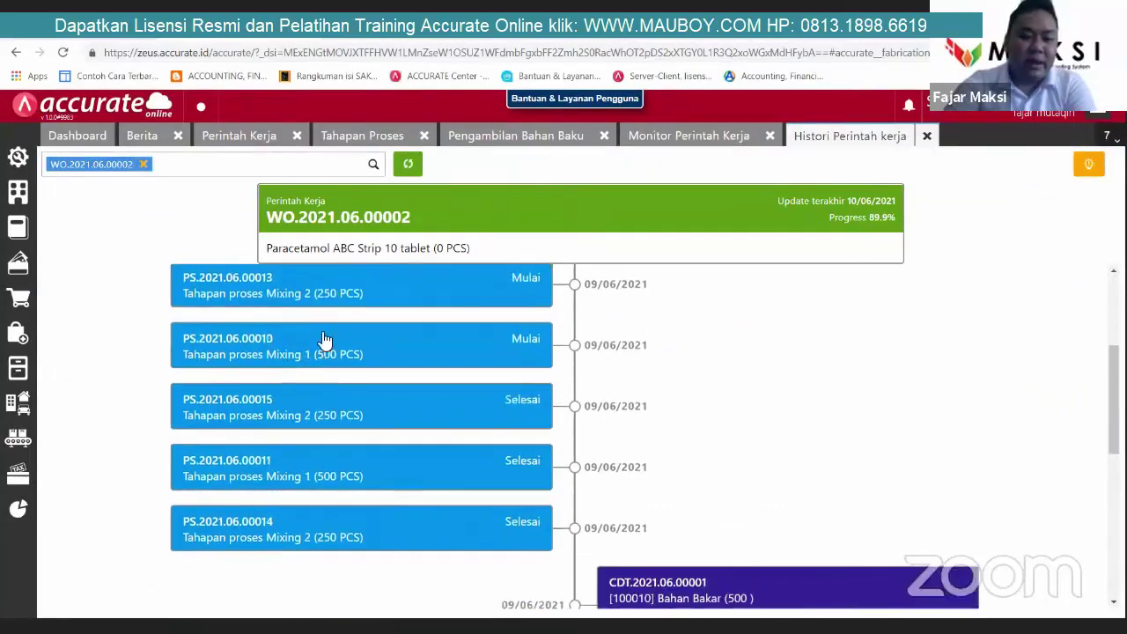
pyautogui.scroll(-2, 310, 387)
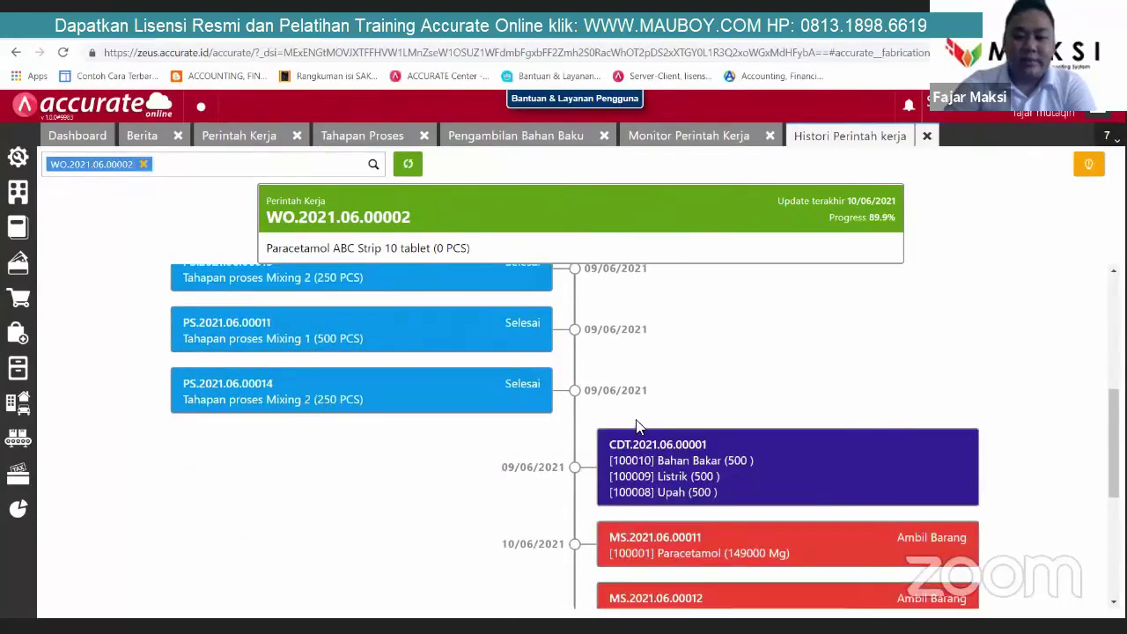
pyautogui.scroll(-2, 581, 438)
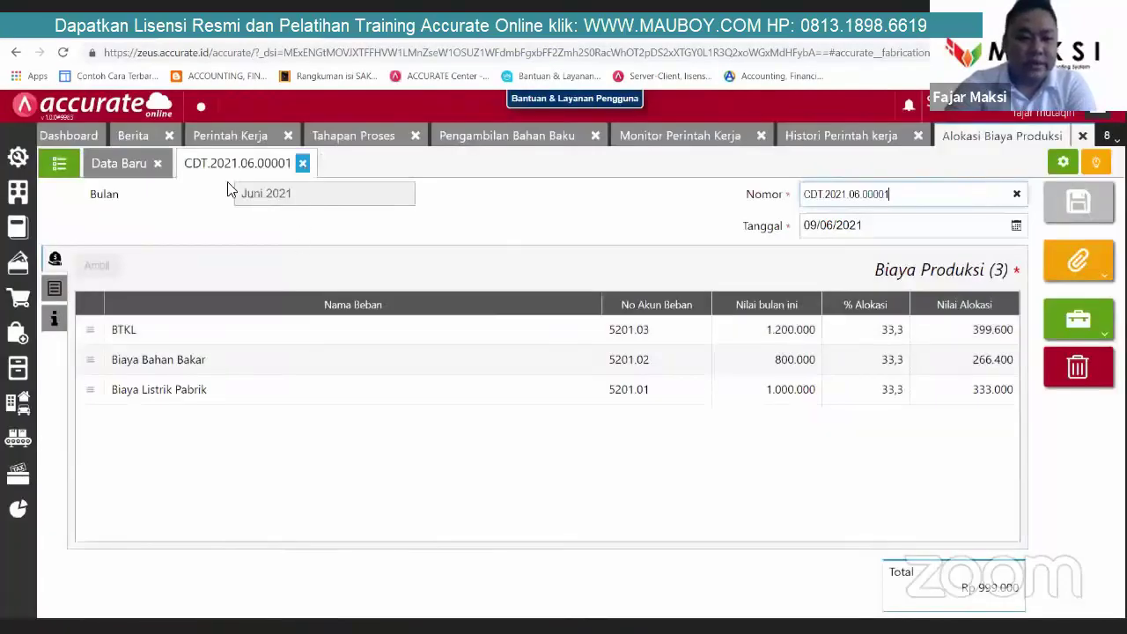
pyautogui.click(303, 163)
pyautogui.click(57, 168)
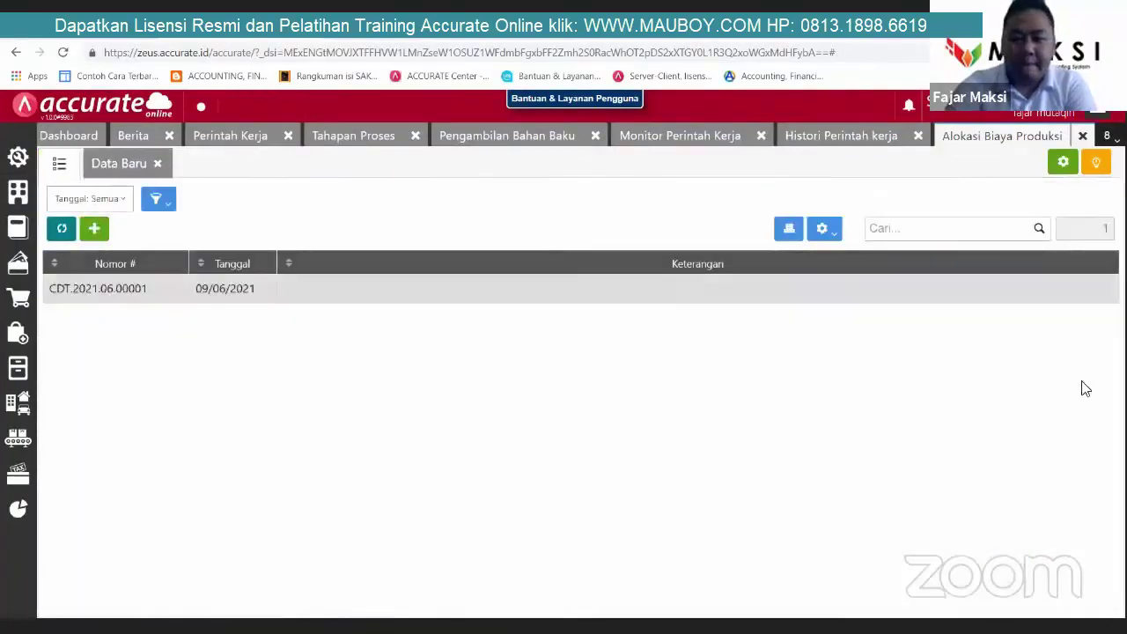
# Step: Examine the June 2021 production cost allocation record and the history timeline of the Paracetamol ABC Strip 10 tablet work order
pyautogui.click(916, 288)
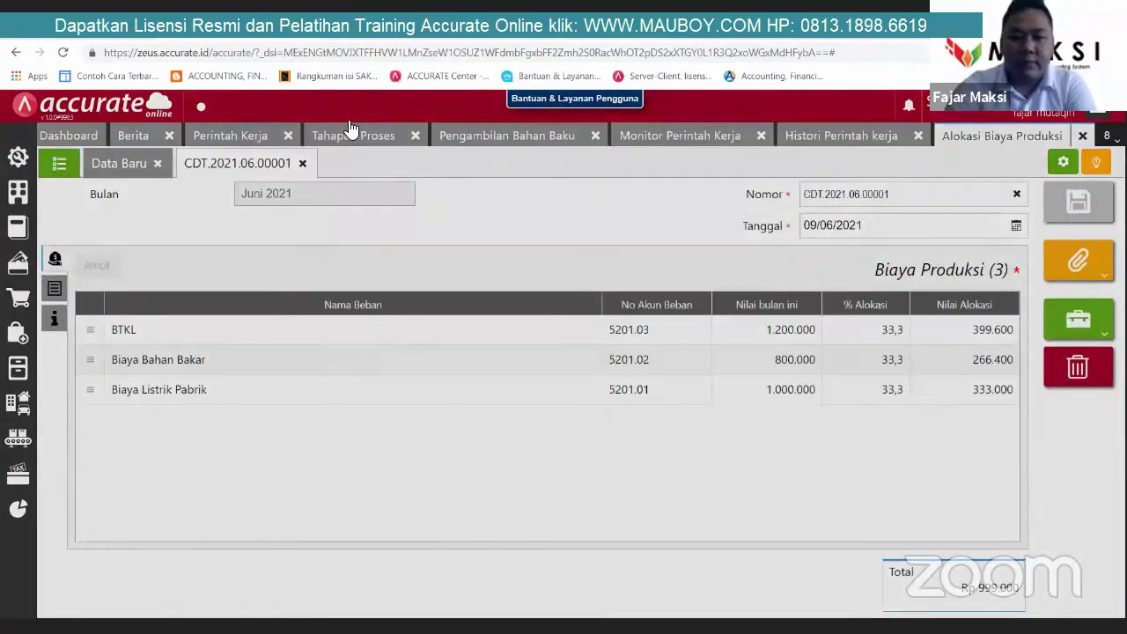
pyautogui.scroll(-2, 422, 353)
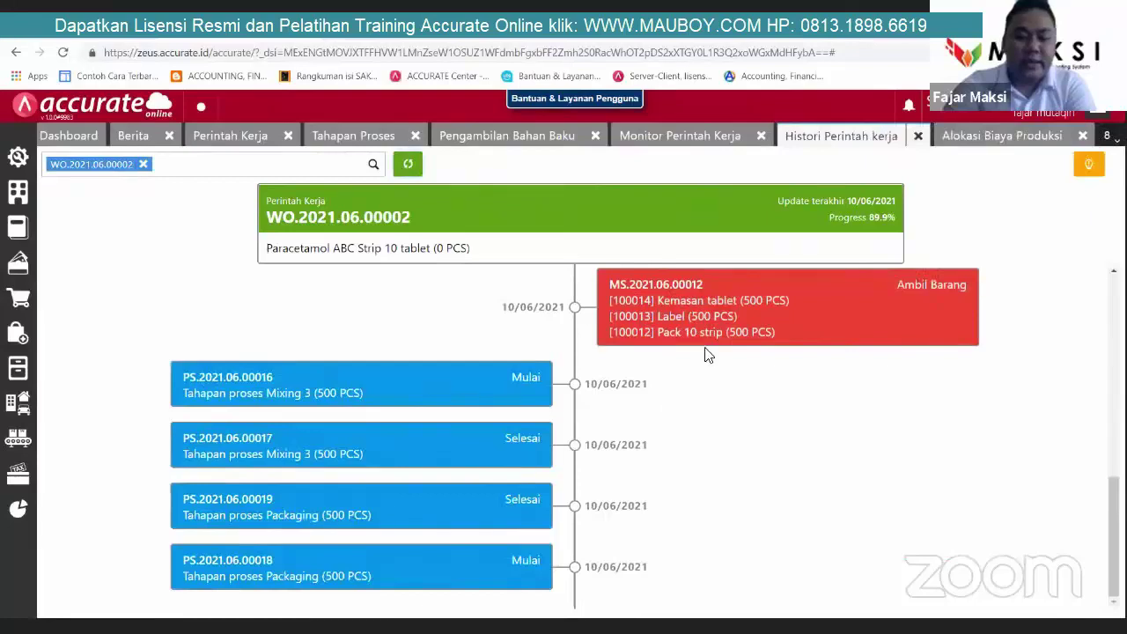
pyautogui.scroll(4, 729, 366)
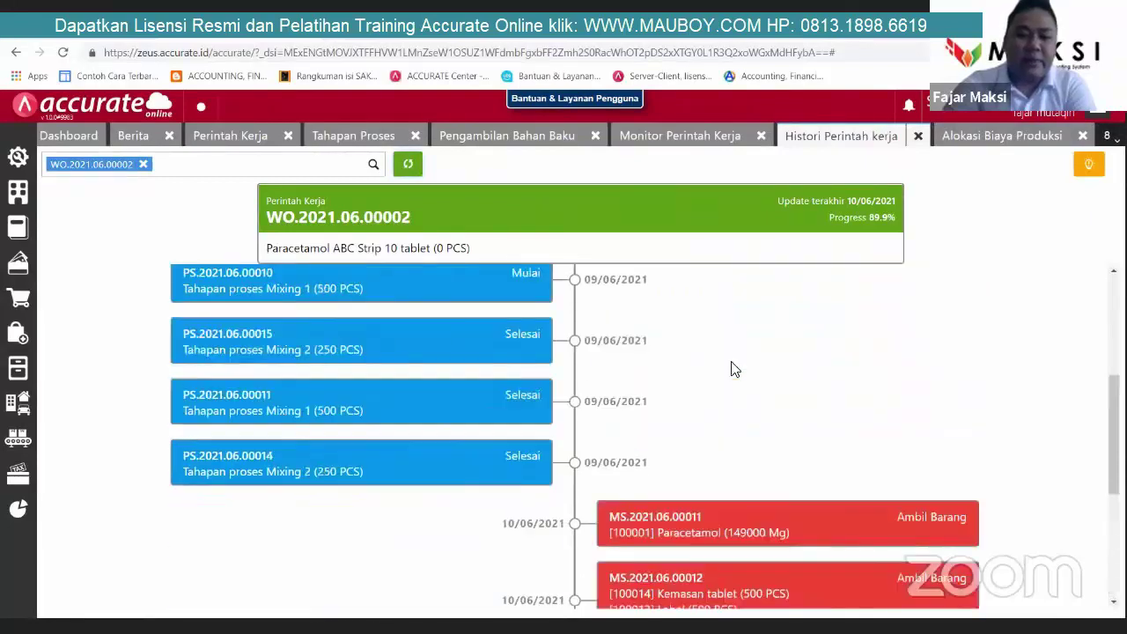
pyautogui.scroll(3, 529, 393)
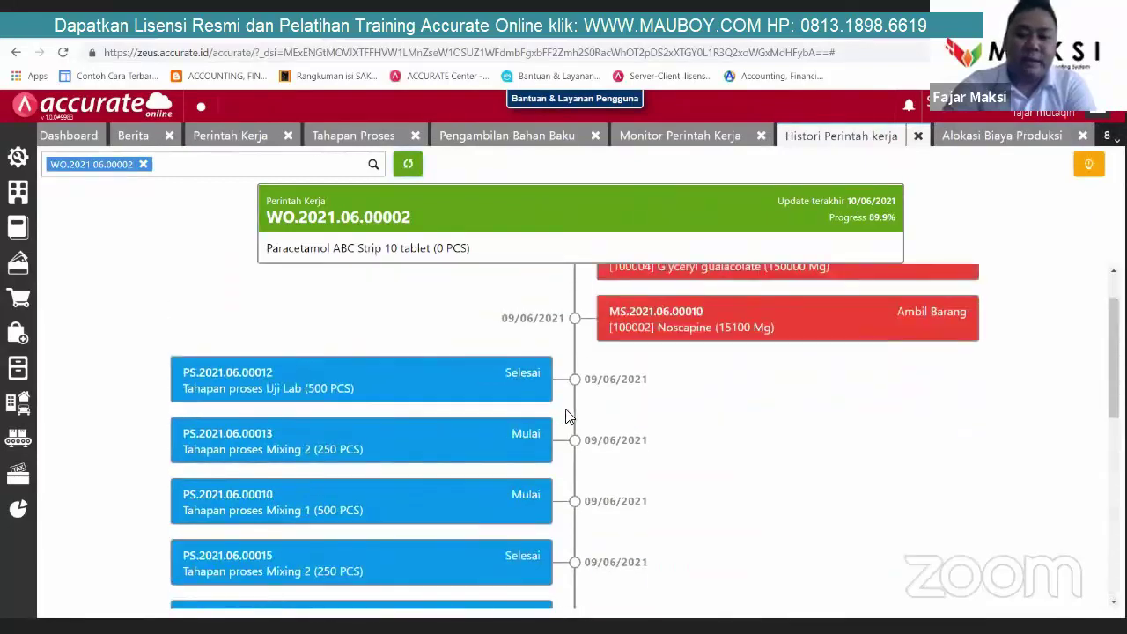
pyautogui.scroll(1, 617, 426)
pyautogui.scroll(-3, 344, 423)
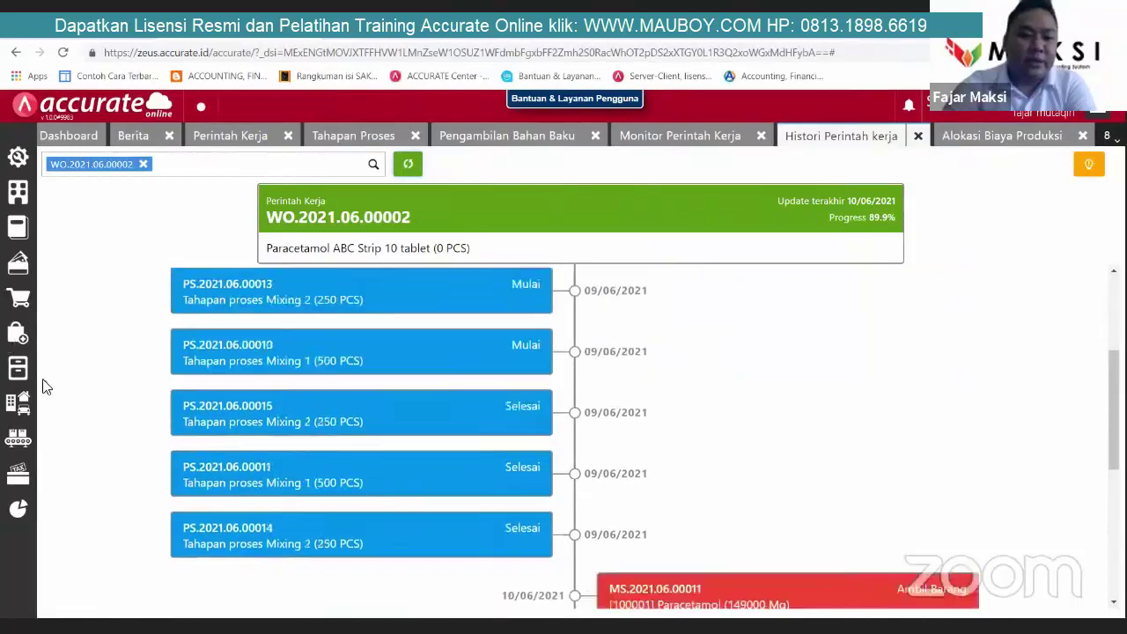
pyautogui.scroll(-4, 181, 465)
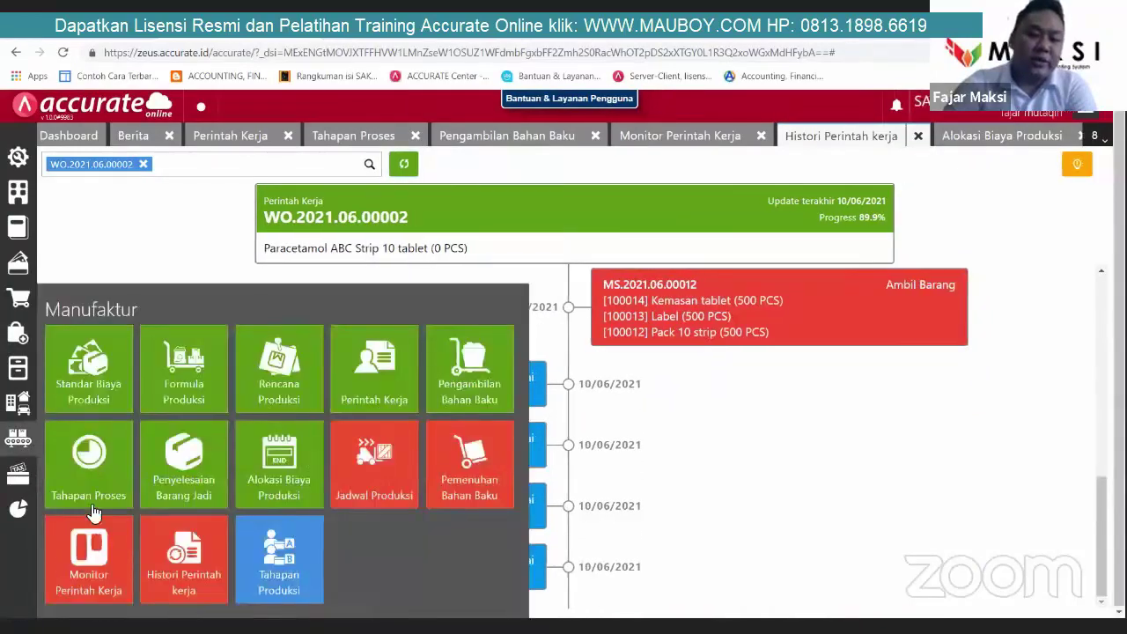
# Step: Create a finished-goods completion dated 10/06/2021 for the Paracetamol work order and add Paracetamol ABC Strip 10 tablet, 500 PCS, in the Utama warehouse
pyautogui.click(18, 438)
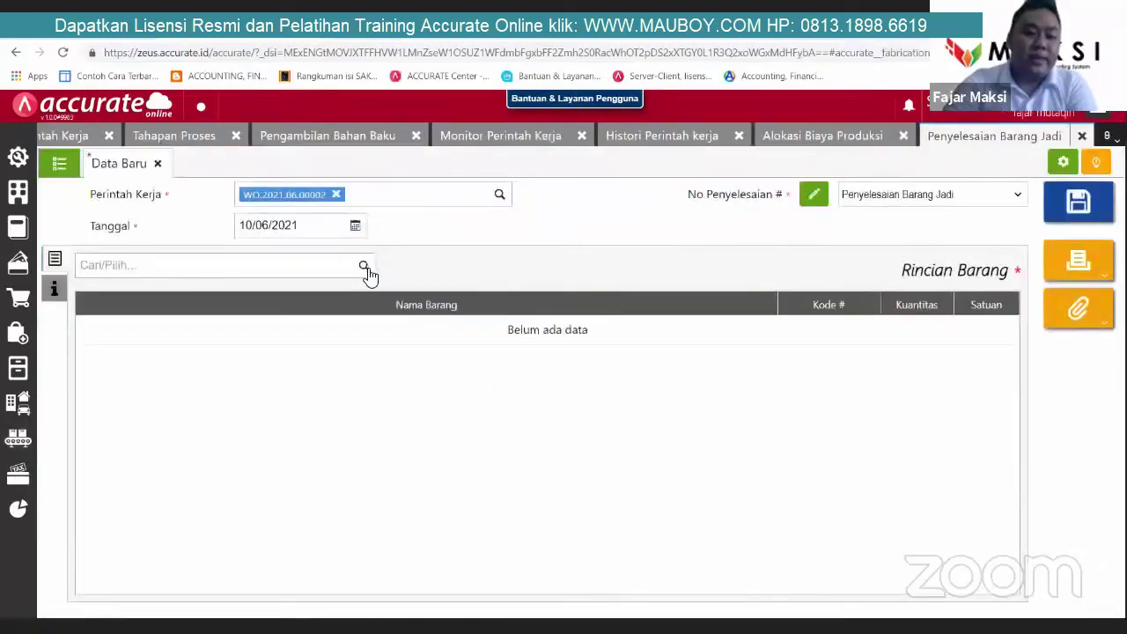
pyautogui.click(364, 266)
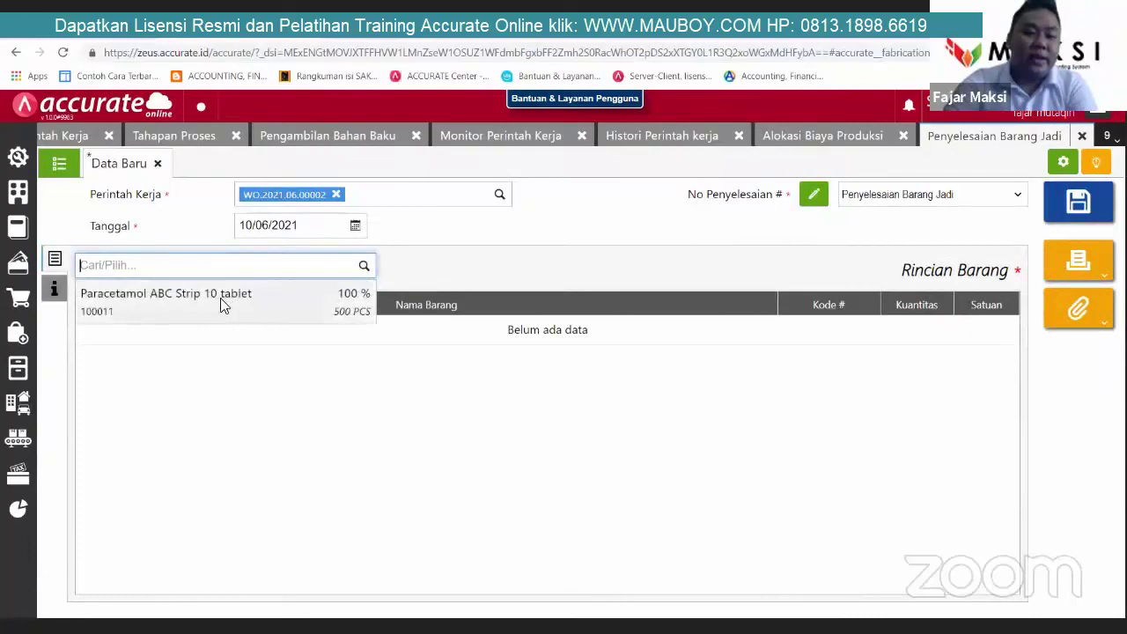
pyautogui.click(220, 298)
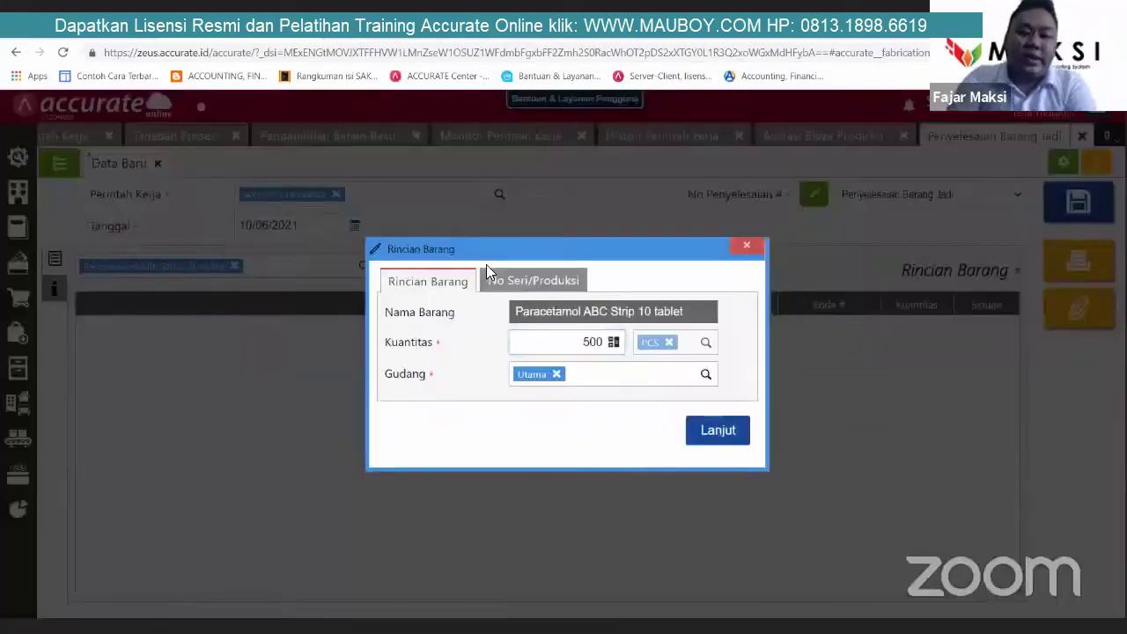
pyautogui.click(534, 281)
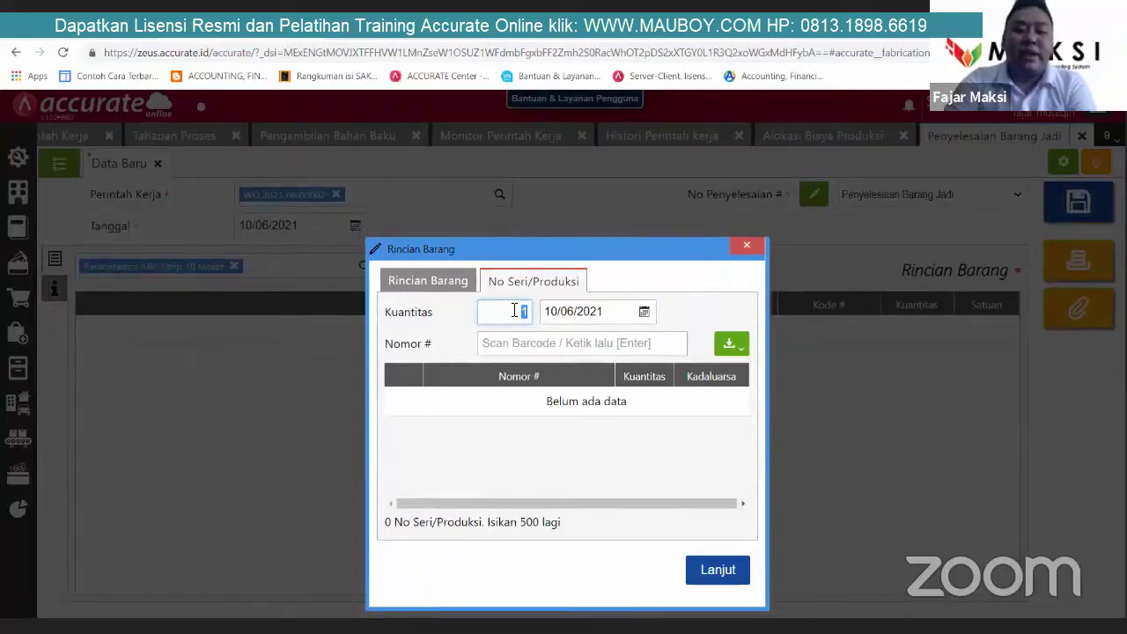
pyautogui.click(439, 283)
pyautogui.click(552, 332)
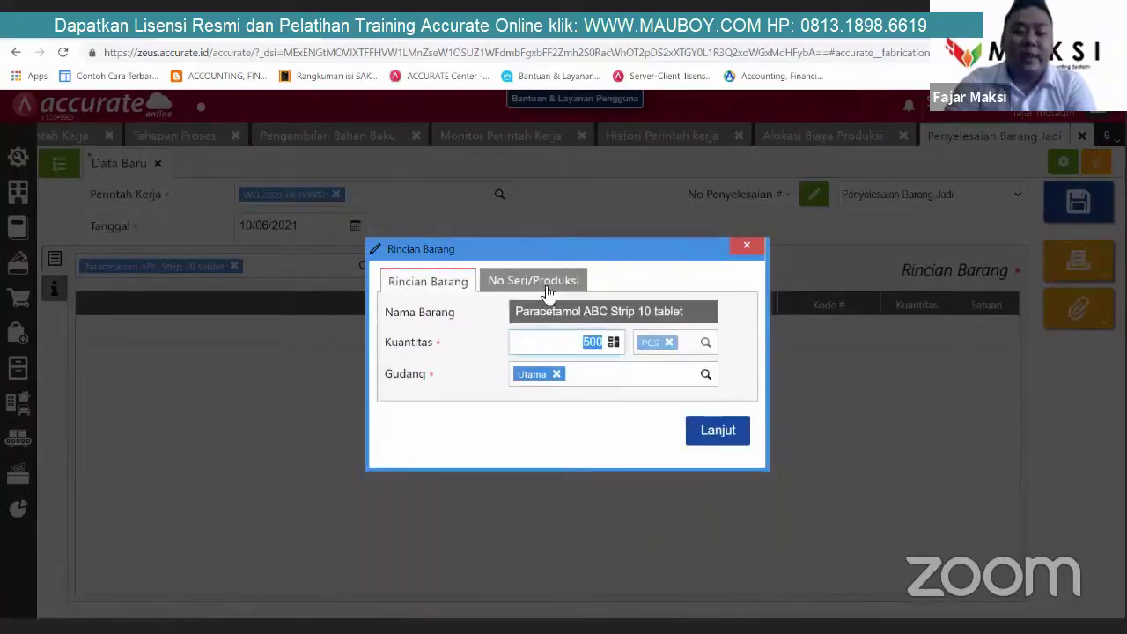
# Step: Generate a sequential serial number #00001 for the item, with a stock of 500 and one repetition
pyautogui.click(732, 344)
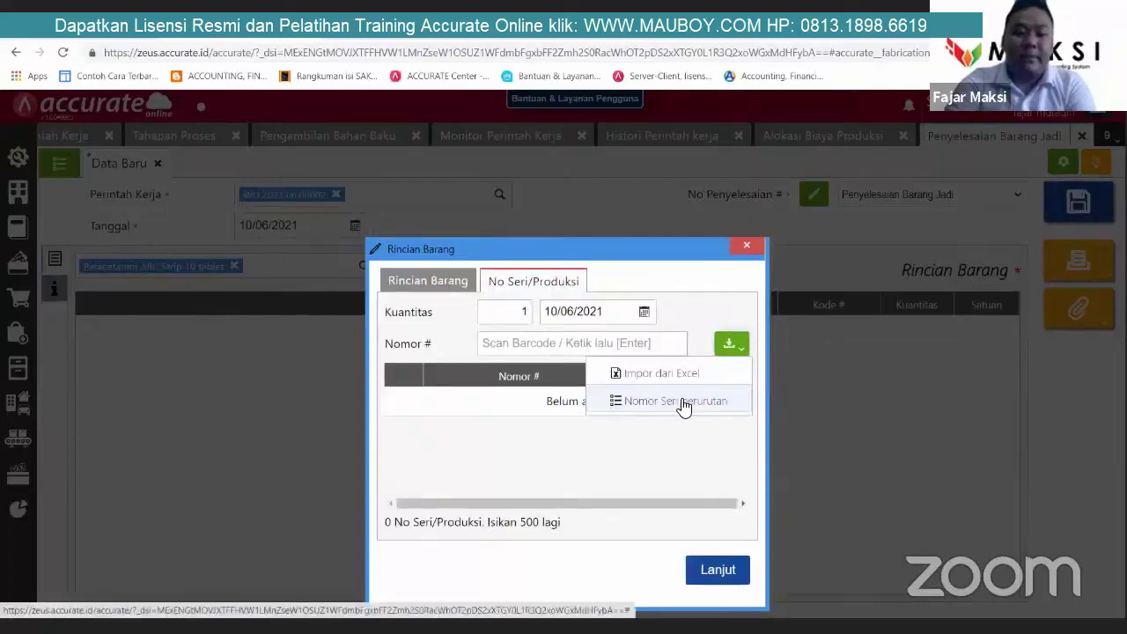
pyautogui.click(684, 403)
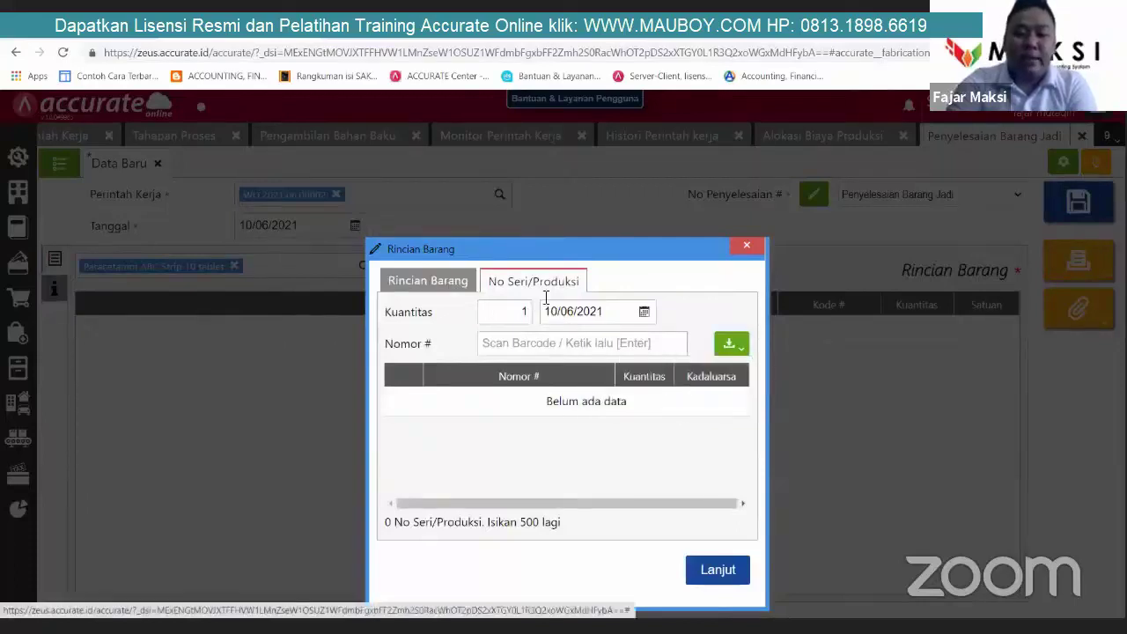
pyautogui.click(491, 286)
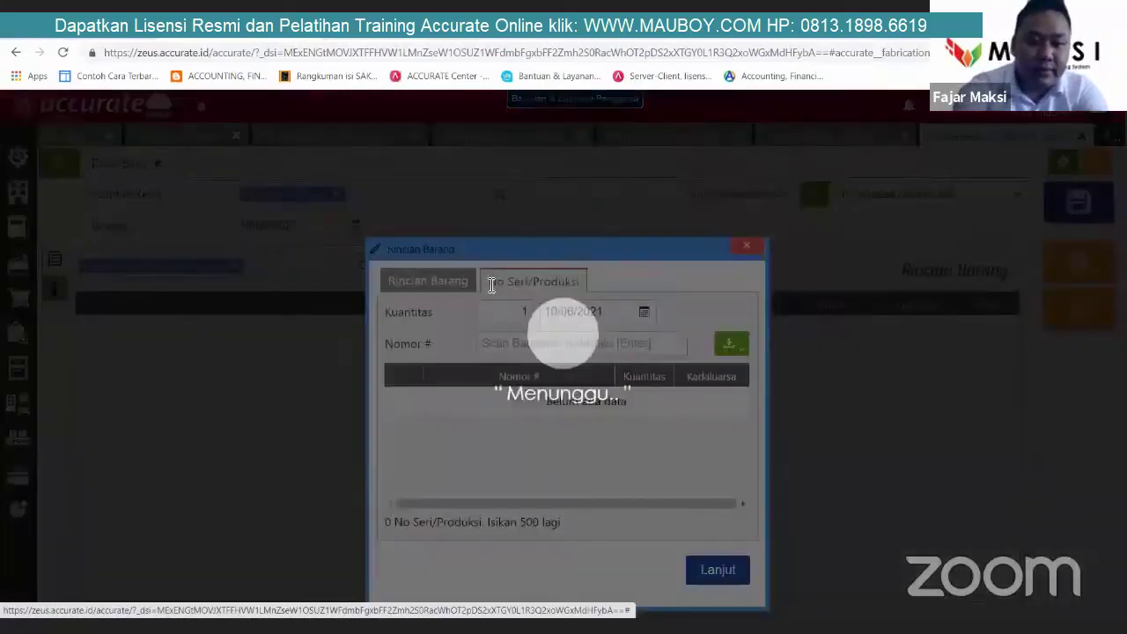
pyautogui.write('00001')
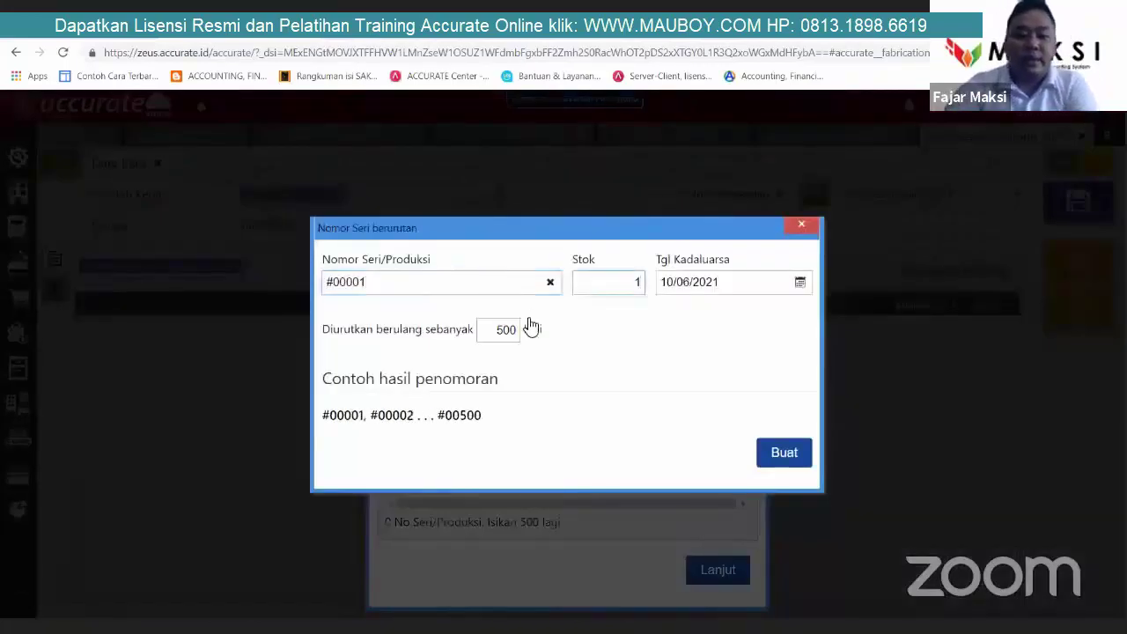
pyautogui.doubleClick(499, 340)
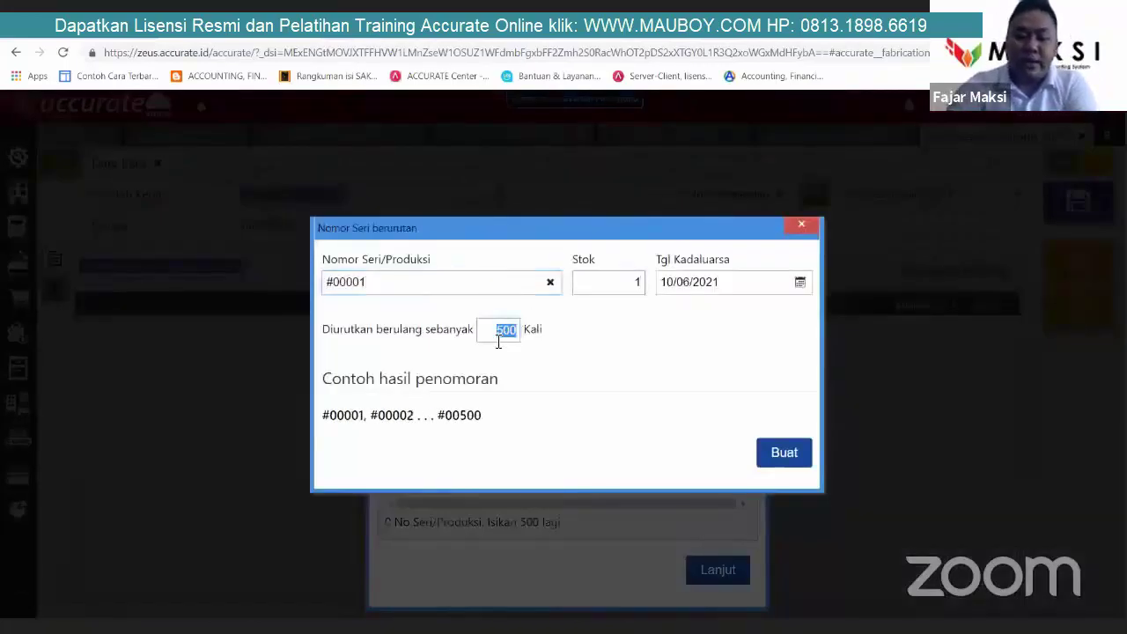
pyautogui.press('BackSpace')
pyautogui.write('1')
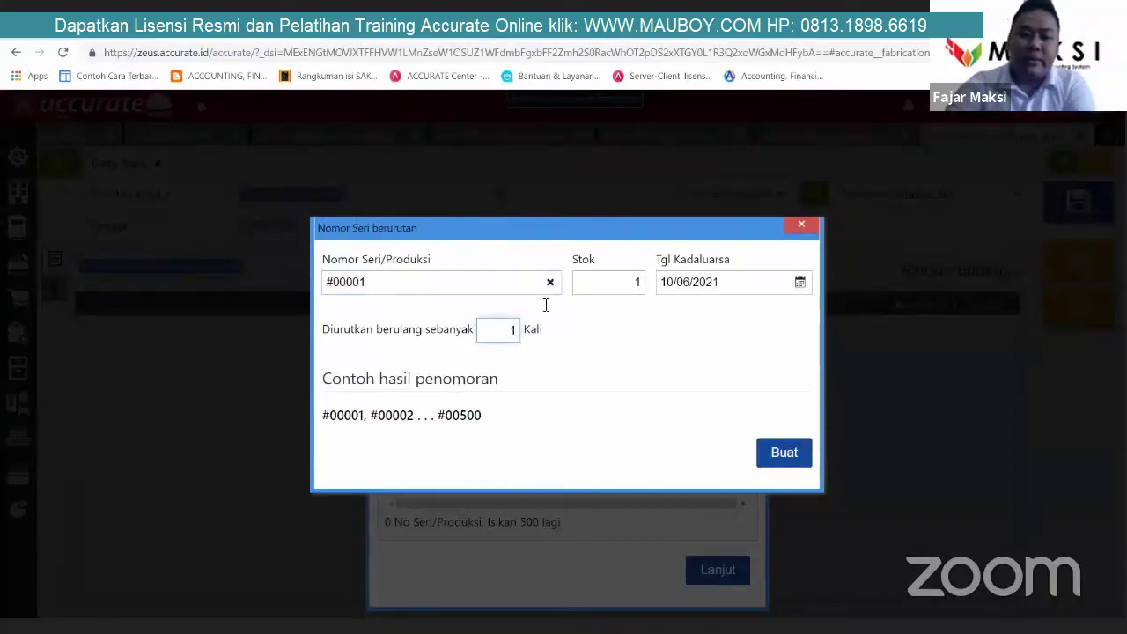
pyautogui.doubleClick(612, 278)
pyautogui.write('500')
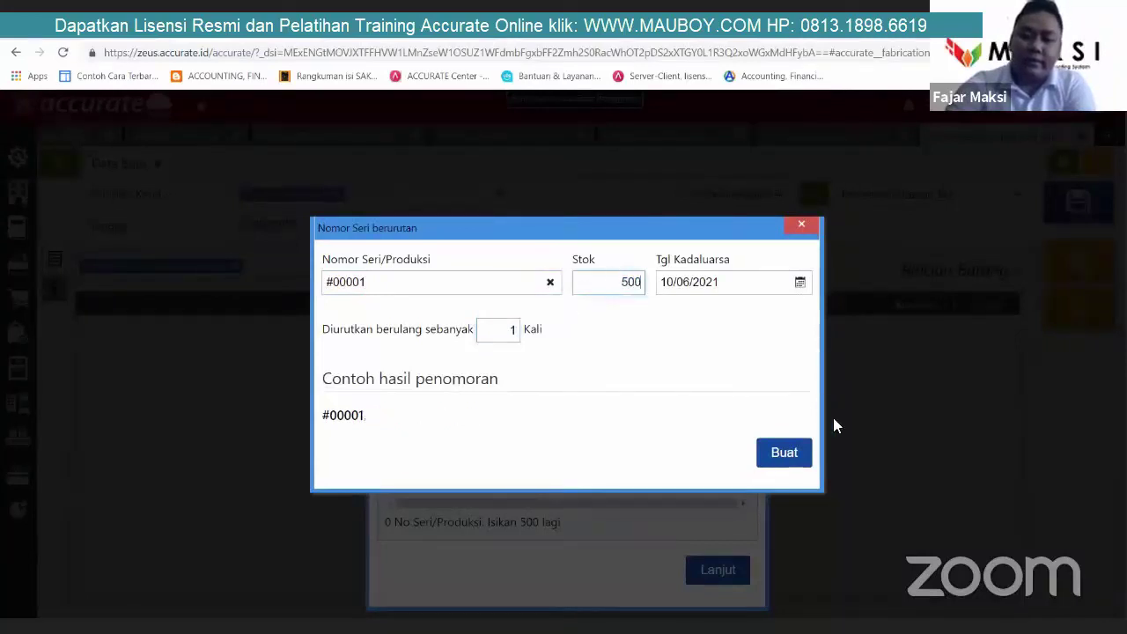
pyautogui.click(783, 452)
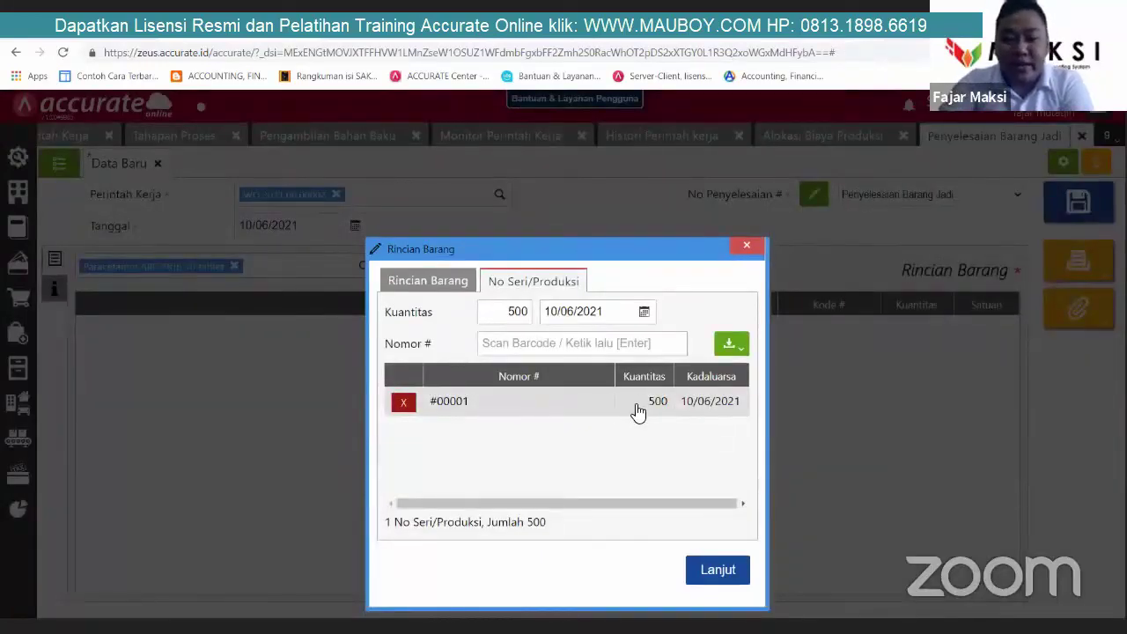
# Step: Set the expiry date of serial number #00001 to 10/06/2022, accept the item details and save the completion
pyautogui.click(644, 312)
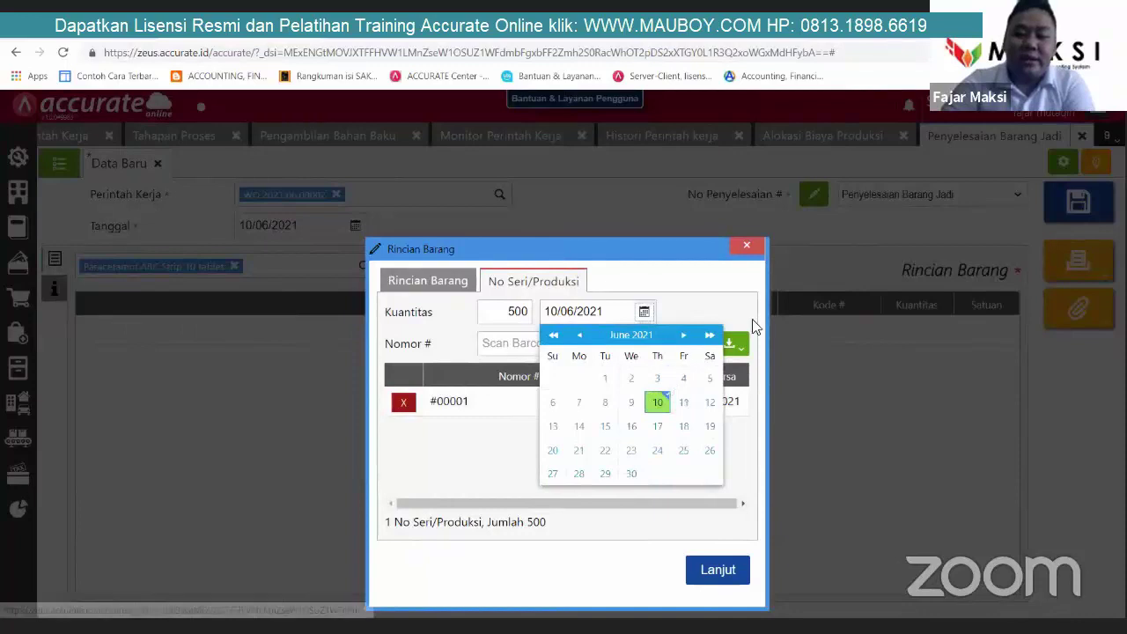
pyautogui.click(710, 335)
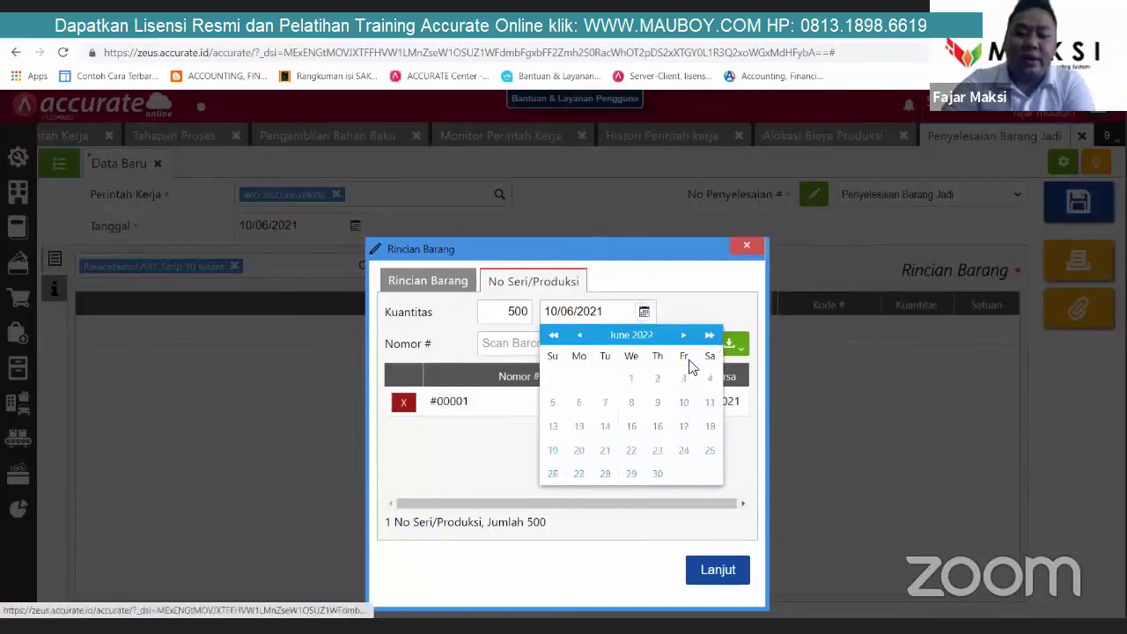
pyautogui.click(658, 404)
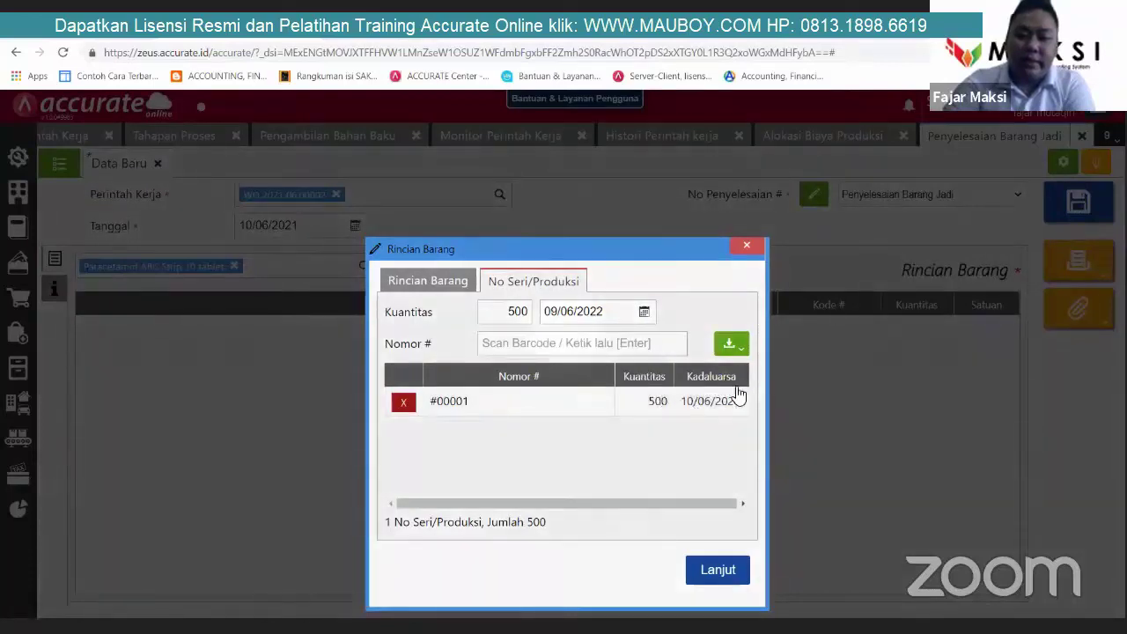
pyautogui.doubleClick(659, 403)
pyautogui.click(653, 405)
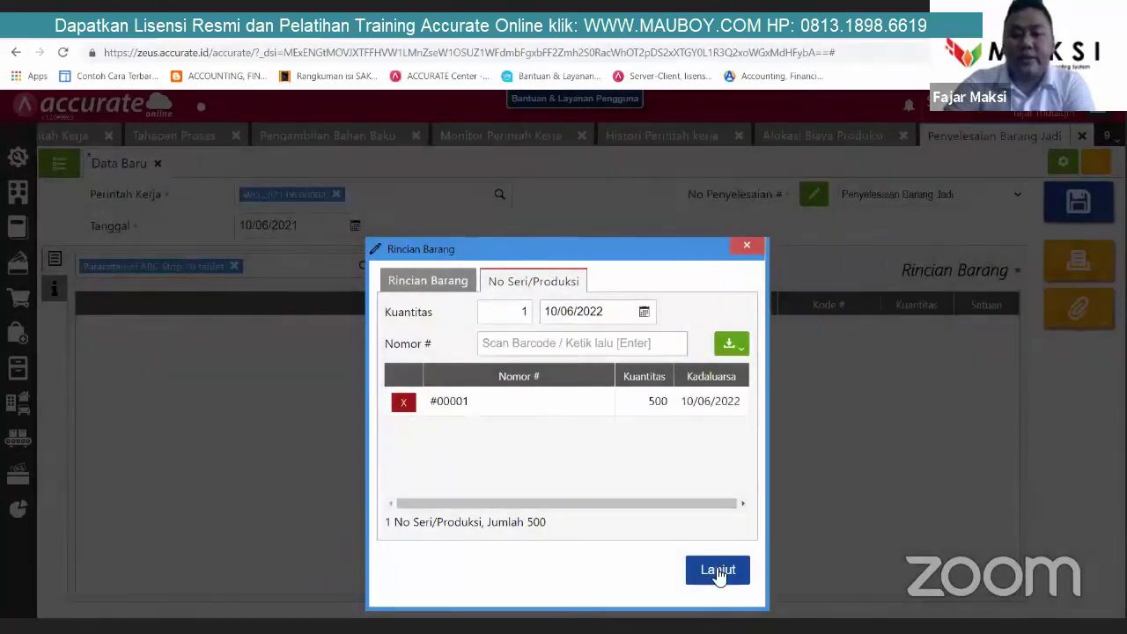
pyautogui.click(721, 570)
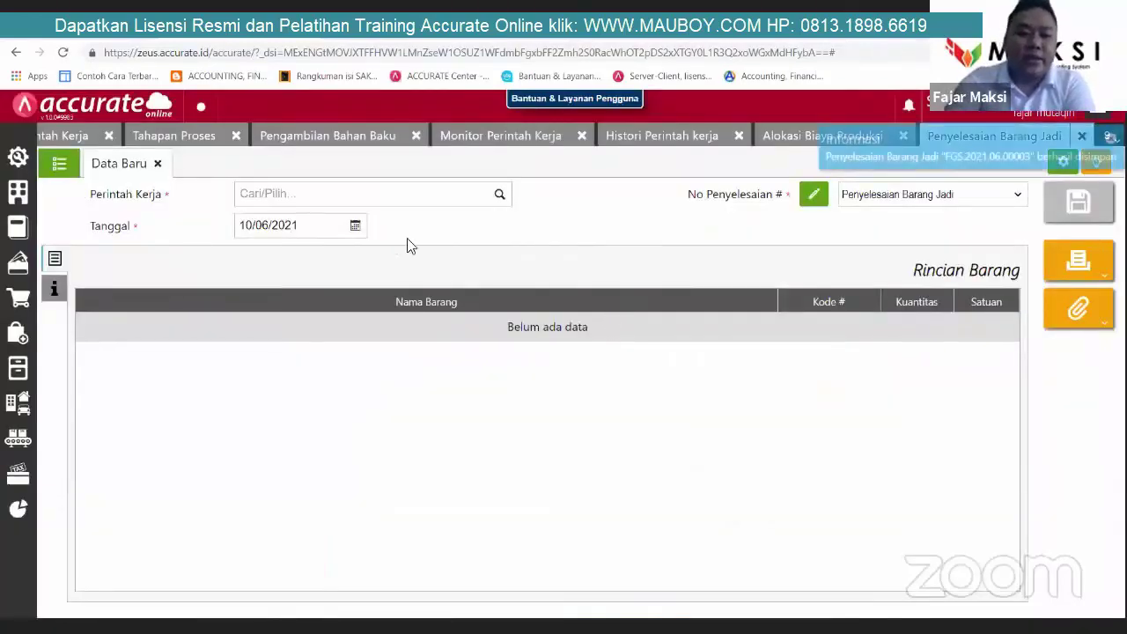
# Step: Open the saved finished-goods completion from the record list and review the serial number details of its Paracetamol item
pyautogui.click(59, 165)
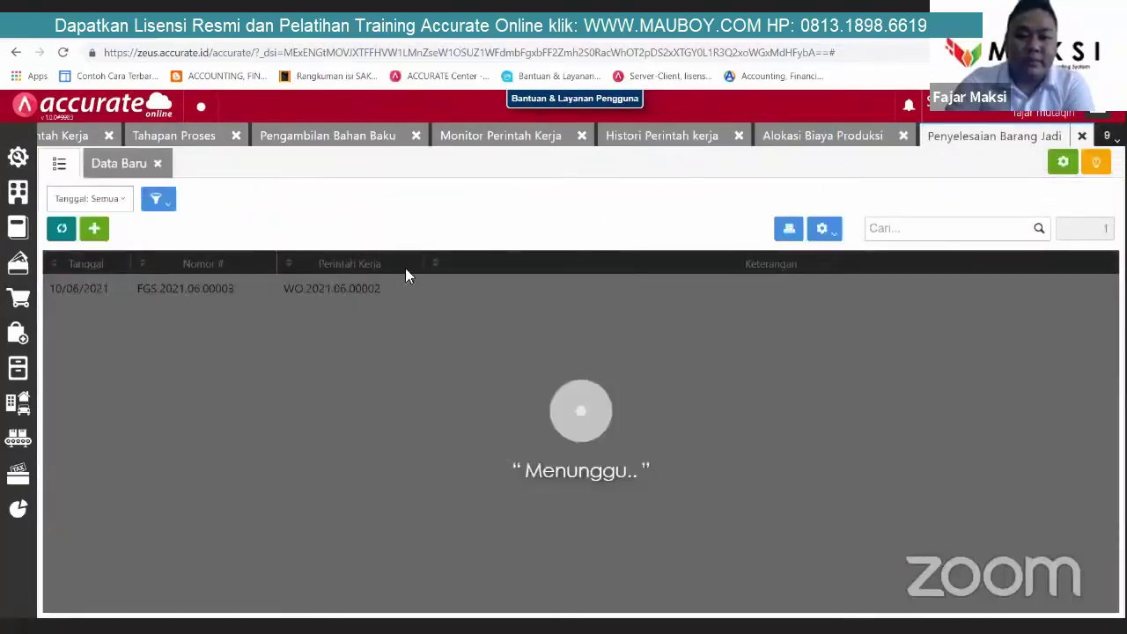
pyautogui.click(405, 288)
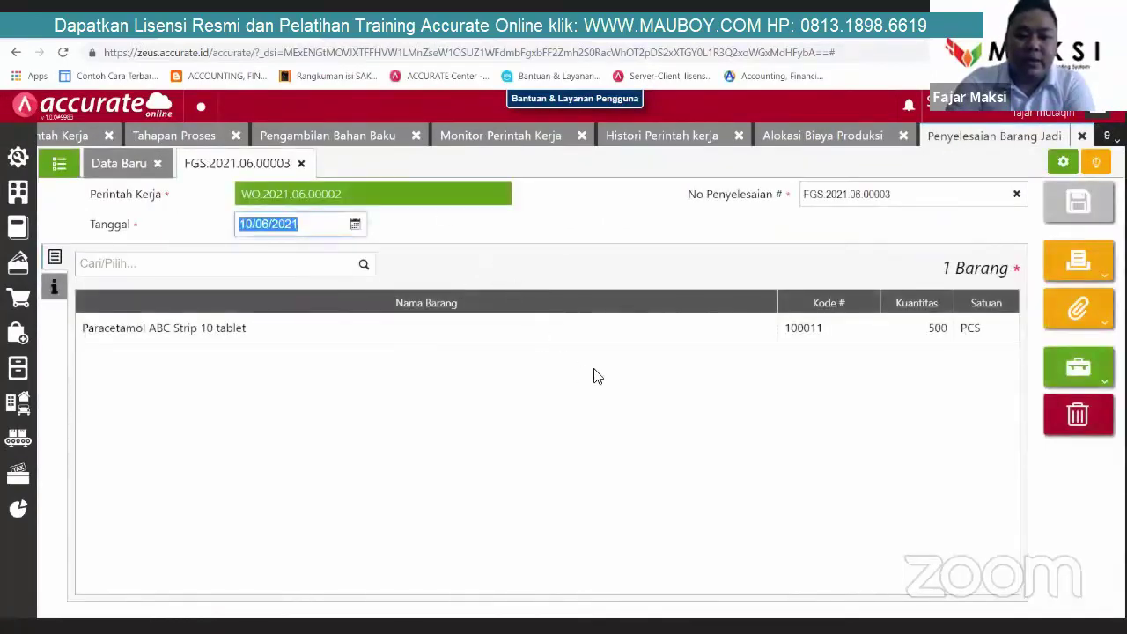
pyautogui.click(670, 328)
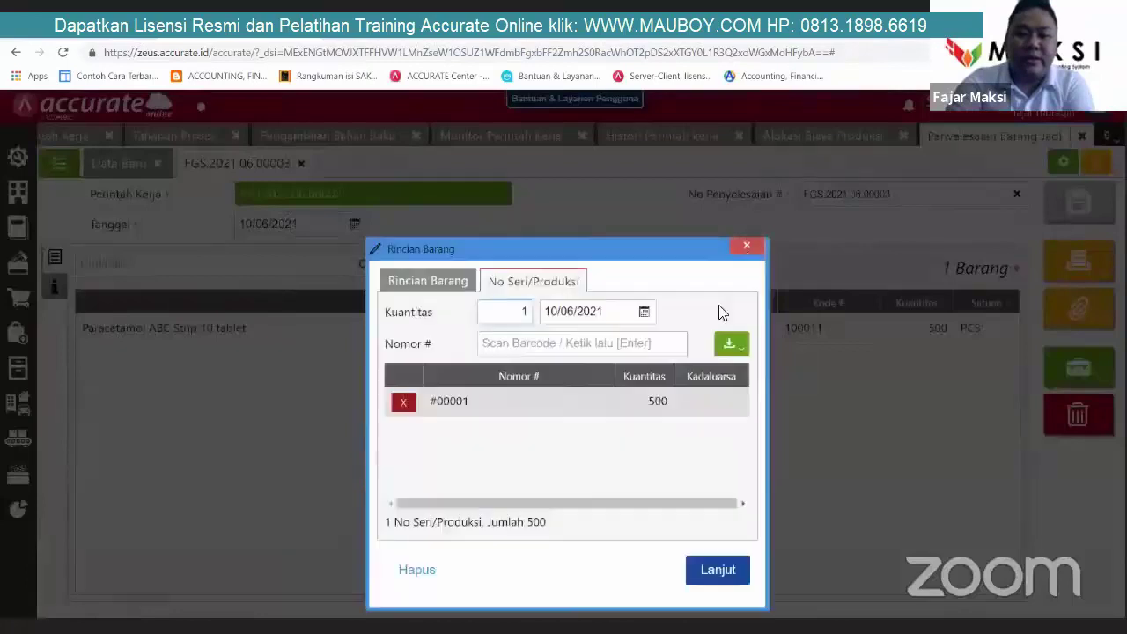
pyautogui.press('Escape')
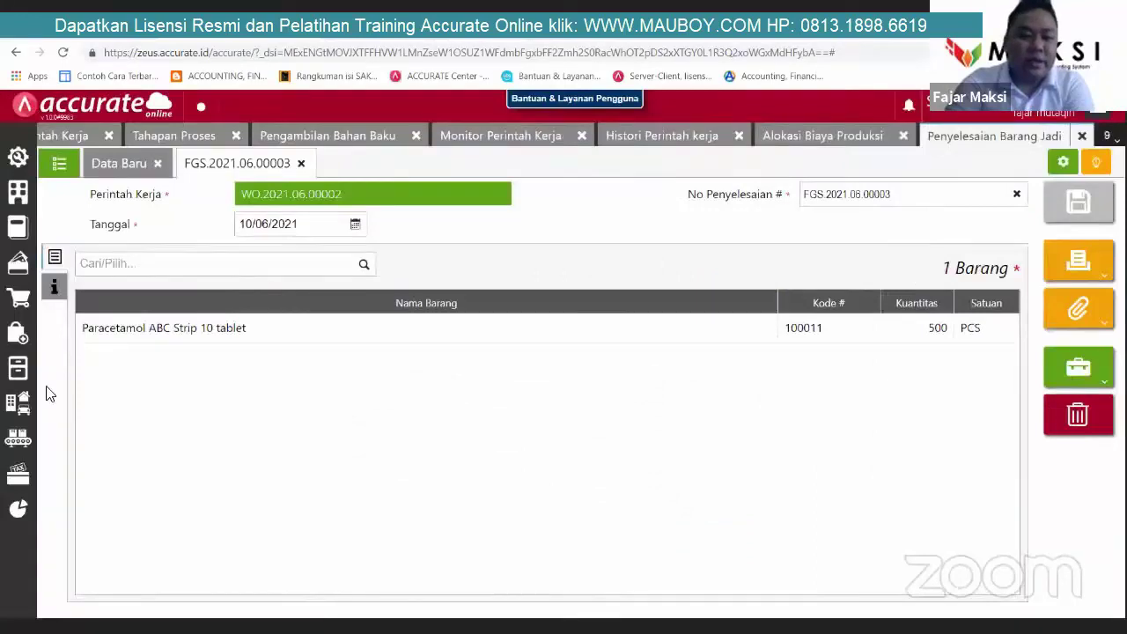
# Step: Check the serial number stock of Paracetamol ABC Strip 10 tablet in its Barang & Jasa record, and return to the completion
pyautogui.click(17, 369)
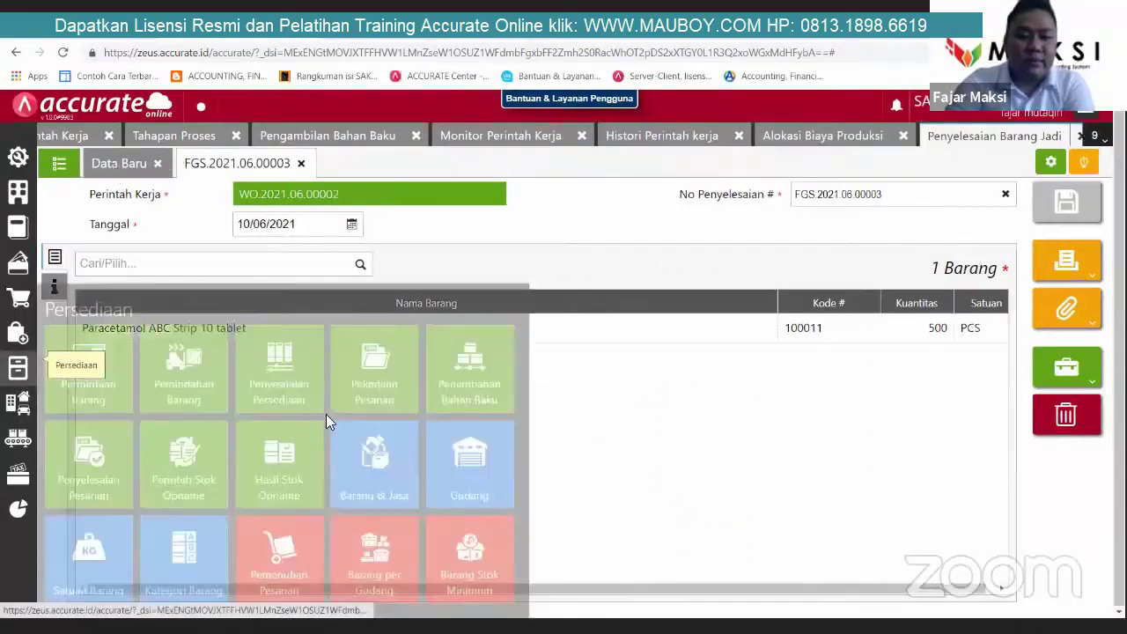
pyautogui.click(328, 524)
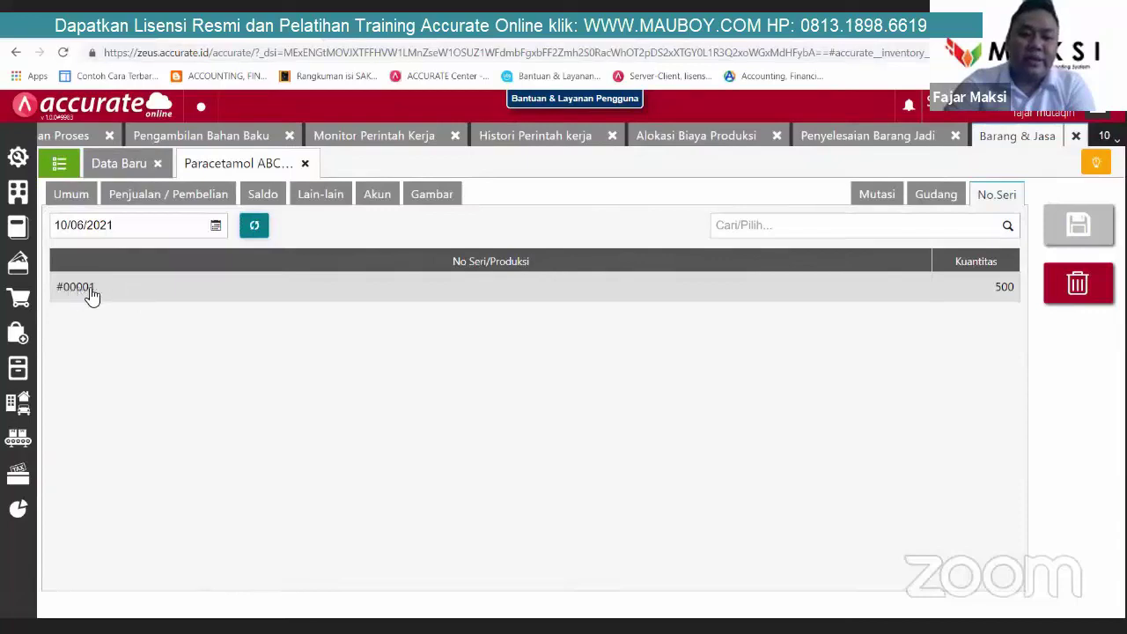
pyautogui.click(892, 133)
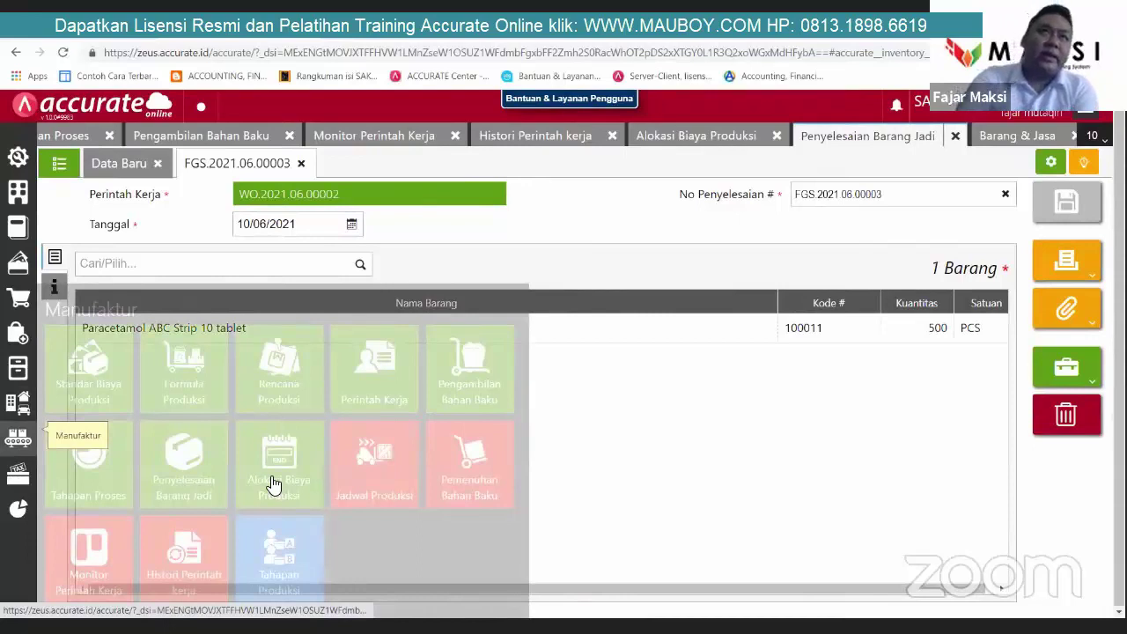
# Step: Start a new production cost allocation for Juni 2021 and retrieve the BTKL, Biaya Bahan Bakar and Biaya Listrik Pabrik costs
pyautogui.click(273, 484)
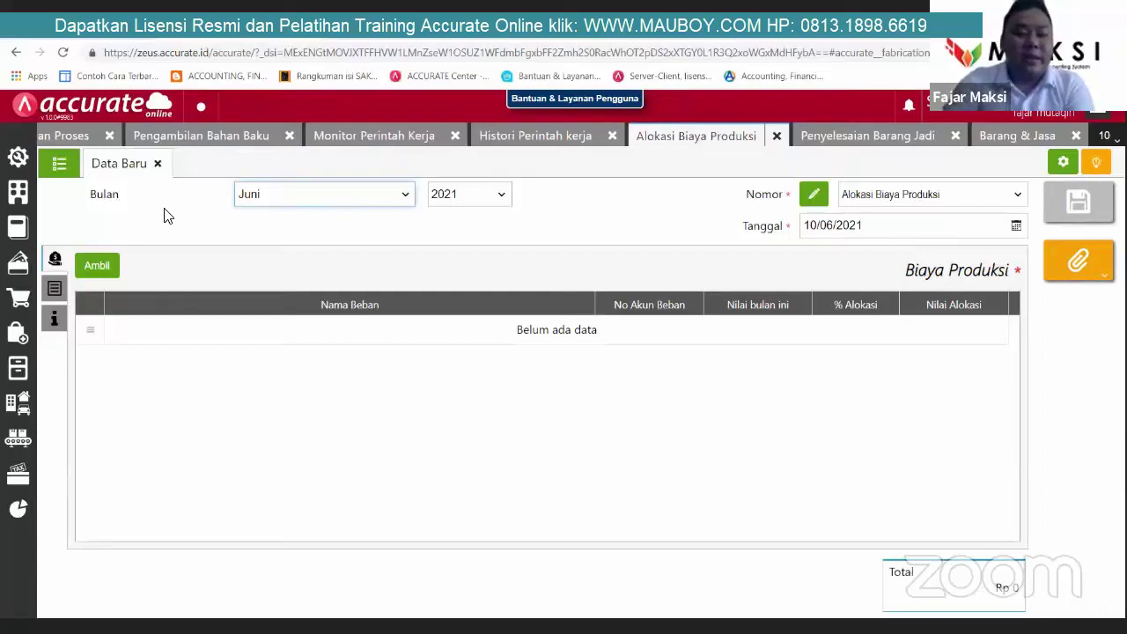
pyautogui.click(257, 201)
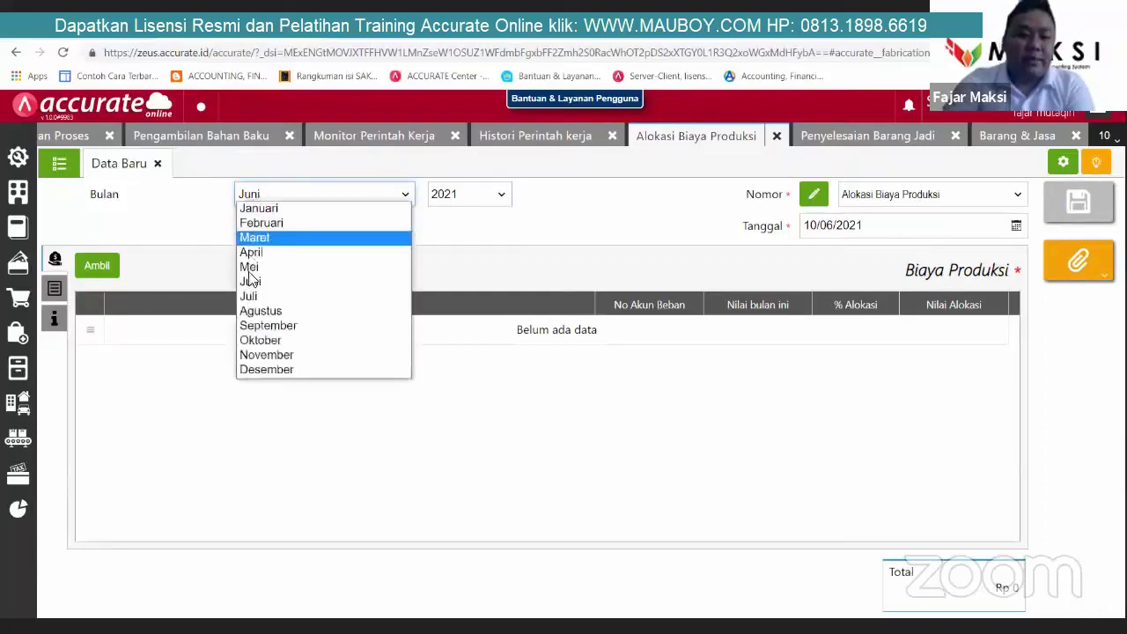
pyautogui.click(19, 287)
pyautogui.click(57, 293)
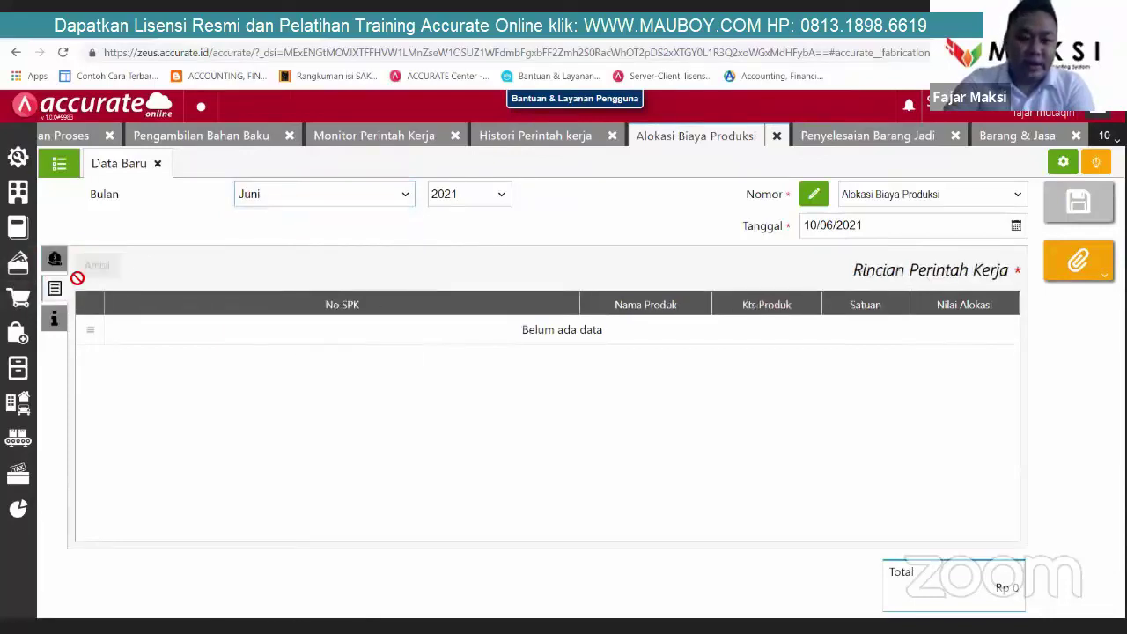
pyautogui.click(54, 264)
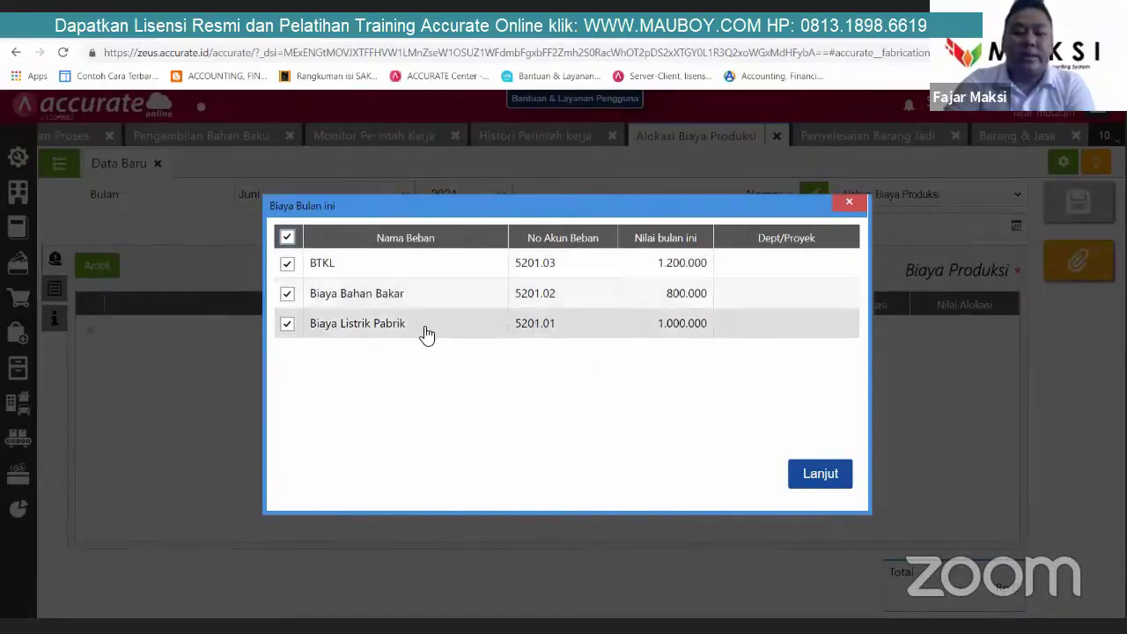
pyautogui.click(825, 475)
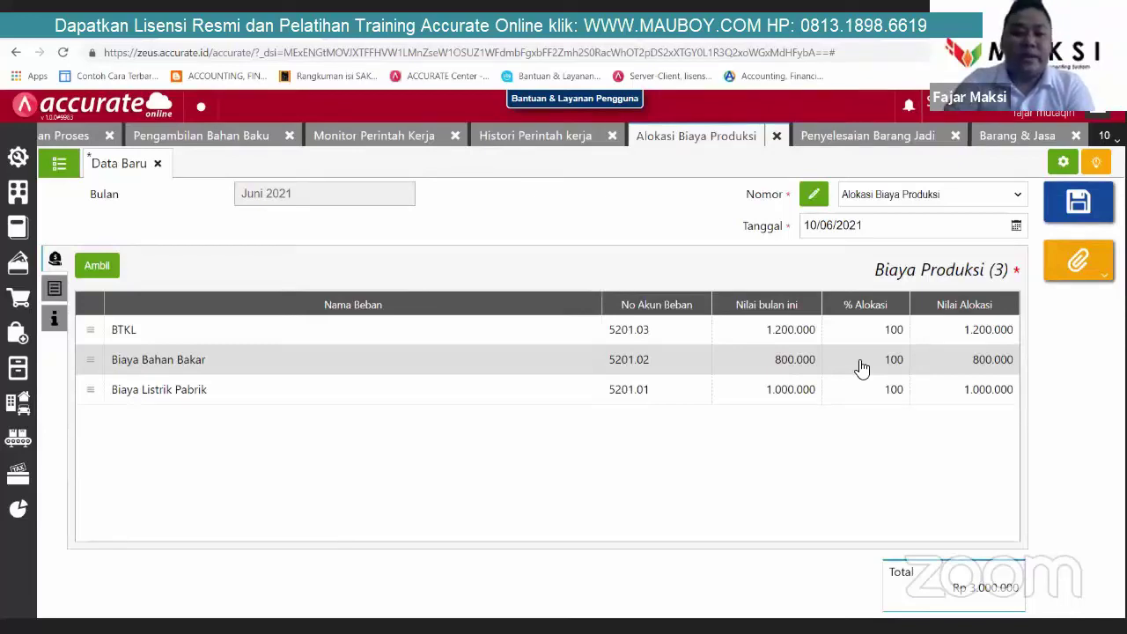
# Step: Review the production costs in the Laba/Rugi (Standar) report for 1–10 June 2021, and open the Neraca (Standar) report
pyautogui.click(18, 506)
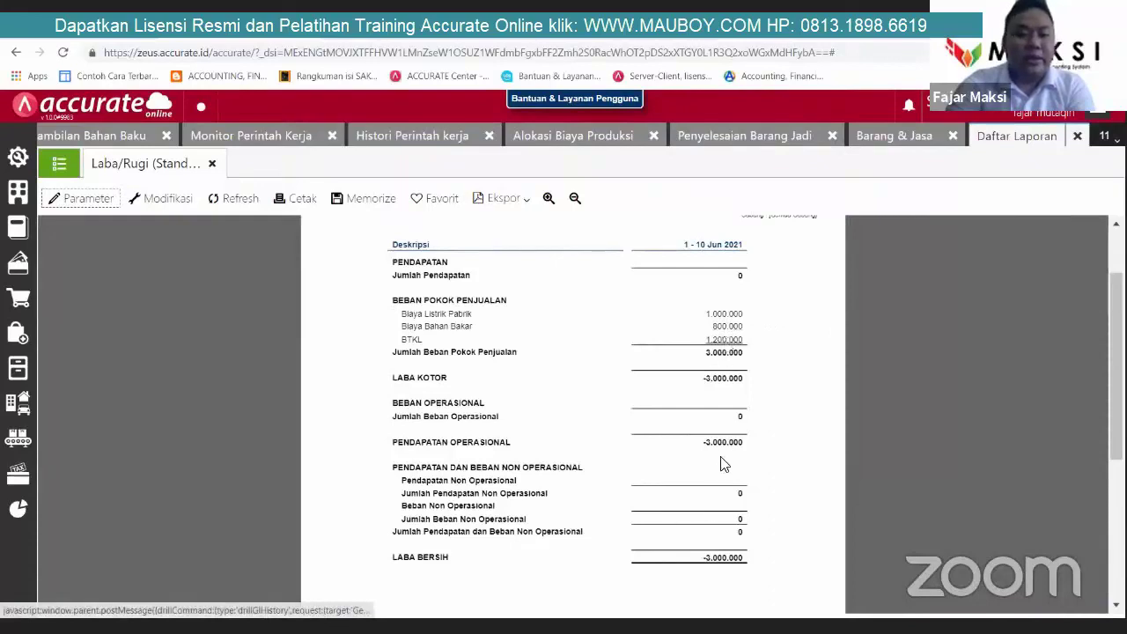
pyautogui.scroll(1, 722, 462)
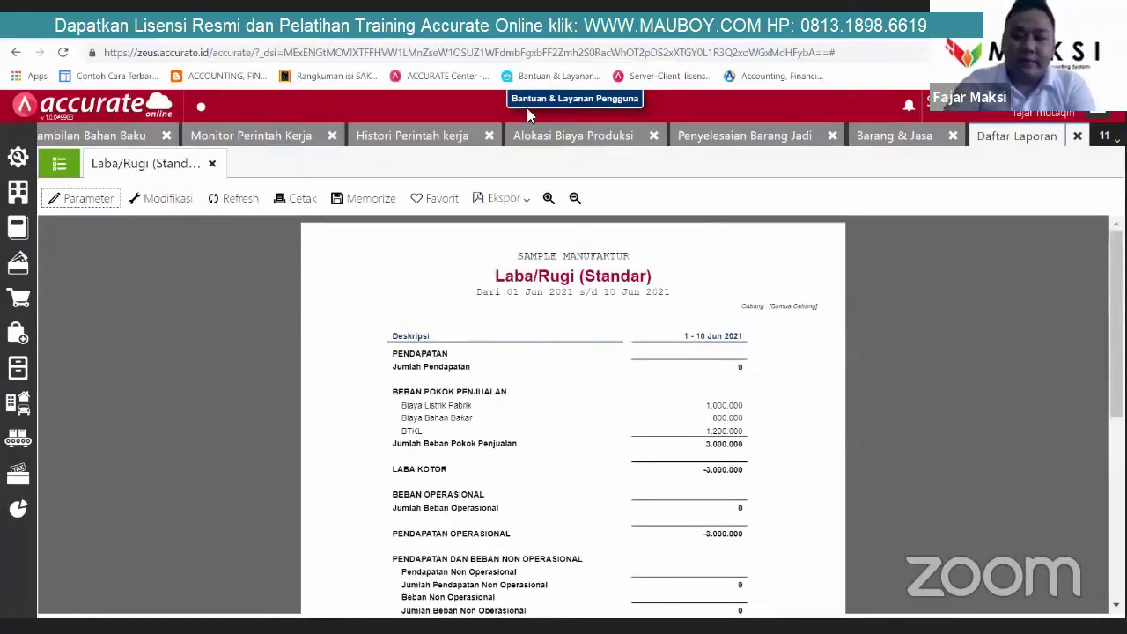
pyautogui.click(66, 161)
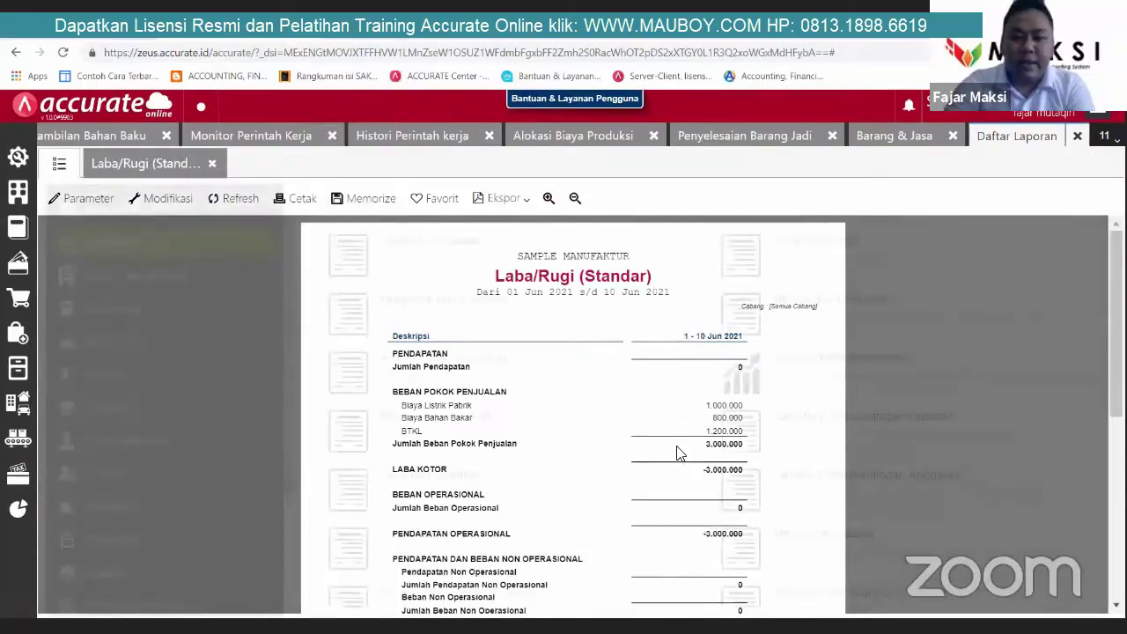
pyautogui.click(741, 315)
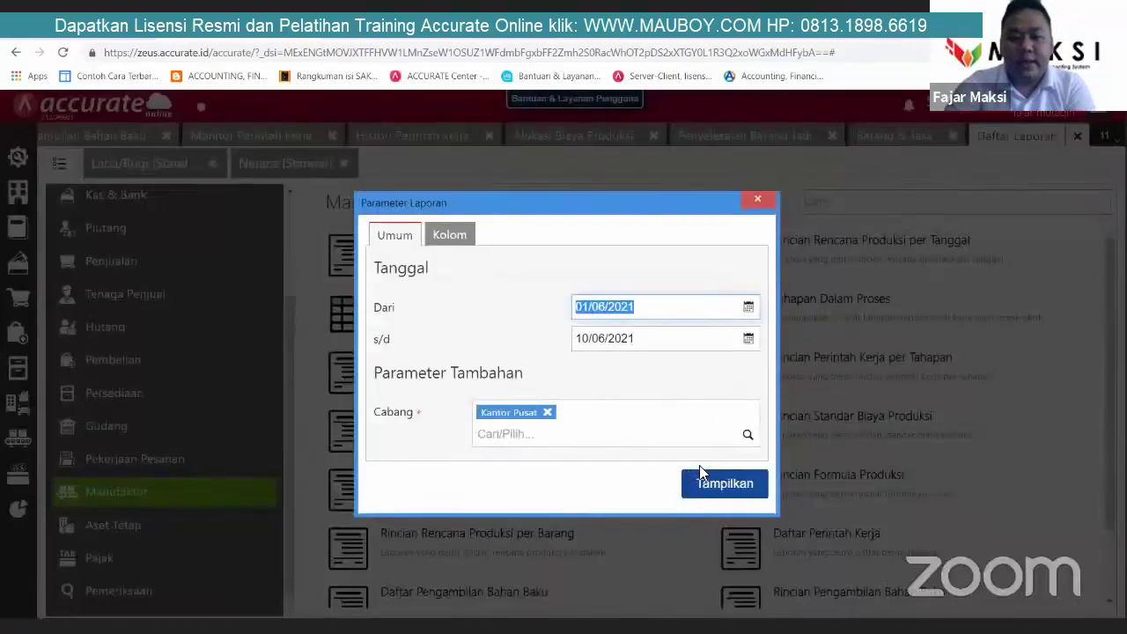
# Step: Show the Rincian Perintah Kerja report from 01/06/2021 to 10/06/2021 for Kantor Pusat, and check the balance of Paracetamol ABC Strip 10 tablet
pyautogui.click(687, 476)
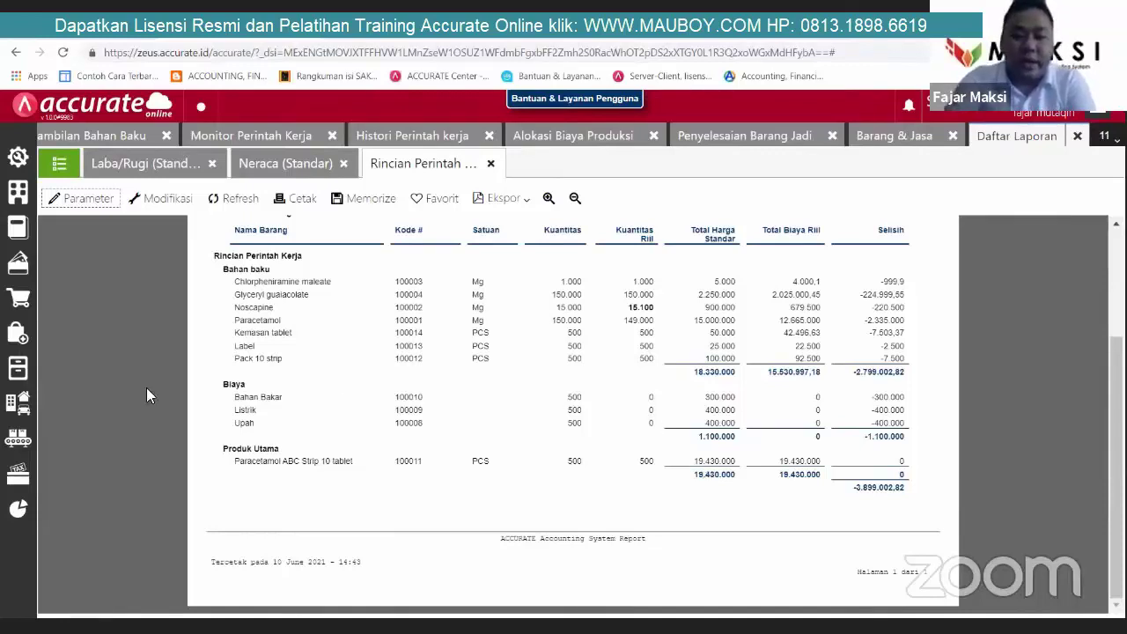
pyautogui.click(17, 370)
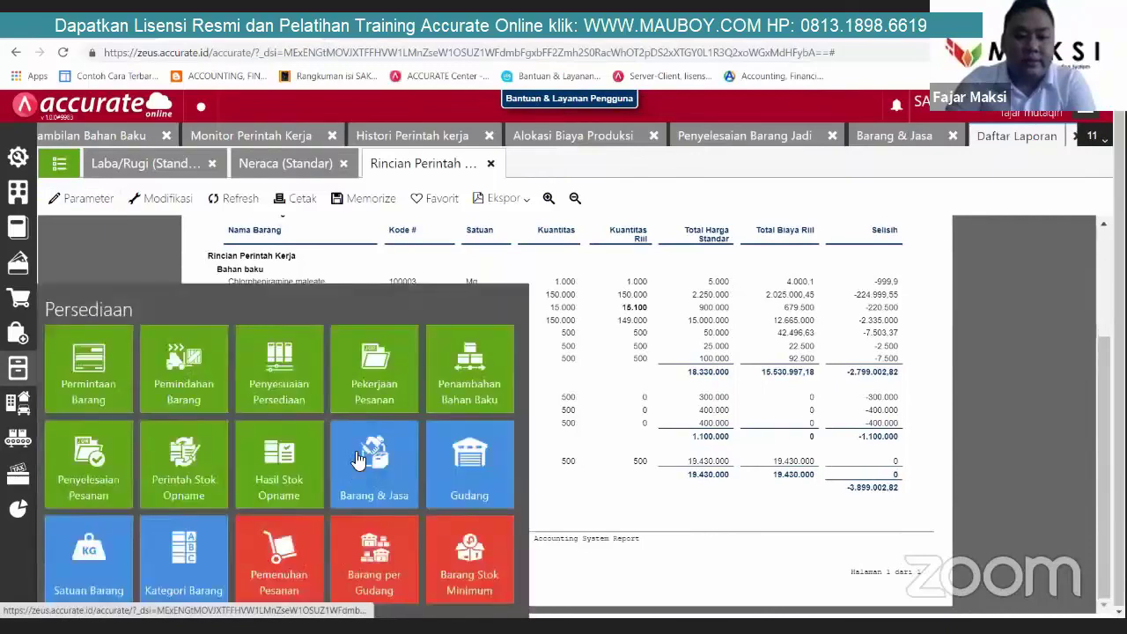
pyautogui.click(369, 471)
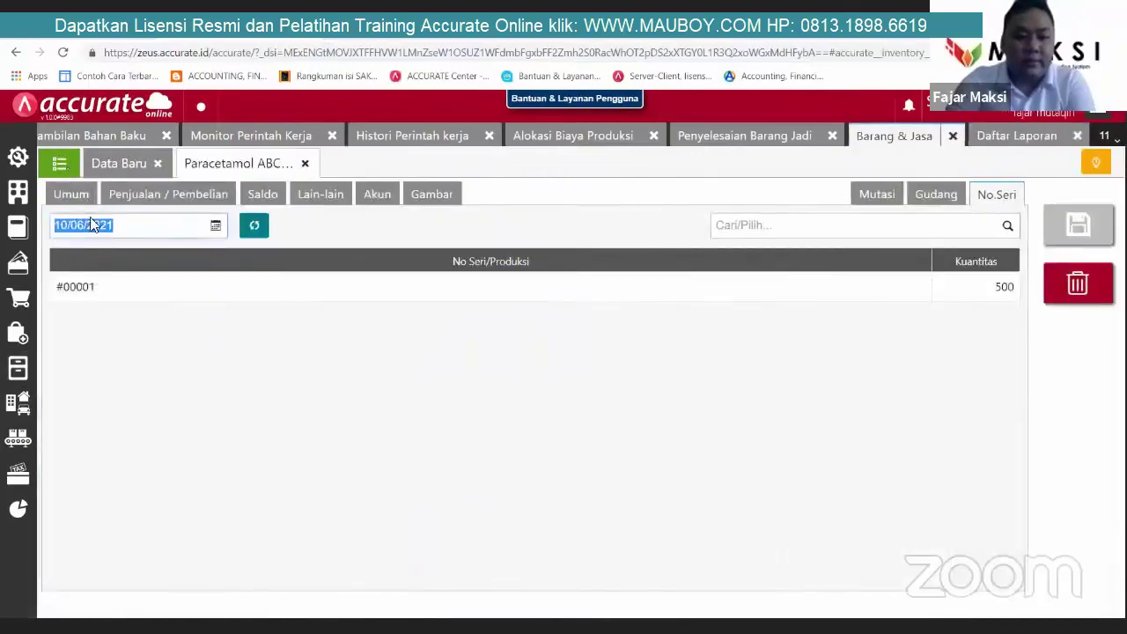
pyautogui.click(281, 194)
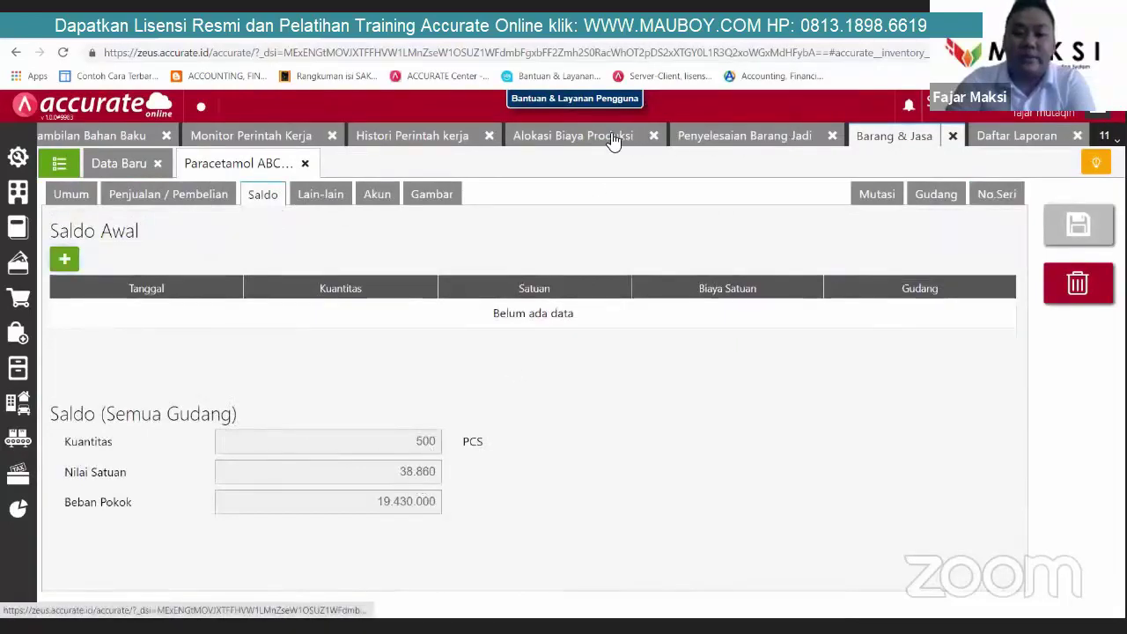
# Step: Compare the standard and real costs of the materials and expenses in the Rincian Perintah Kerja report
pyautogui.click(1029, 141)
pyautogui.scroll(-2, 617, 361)
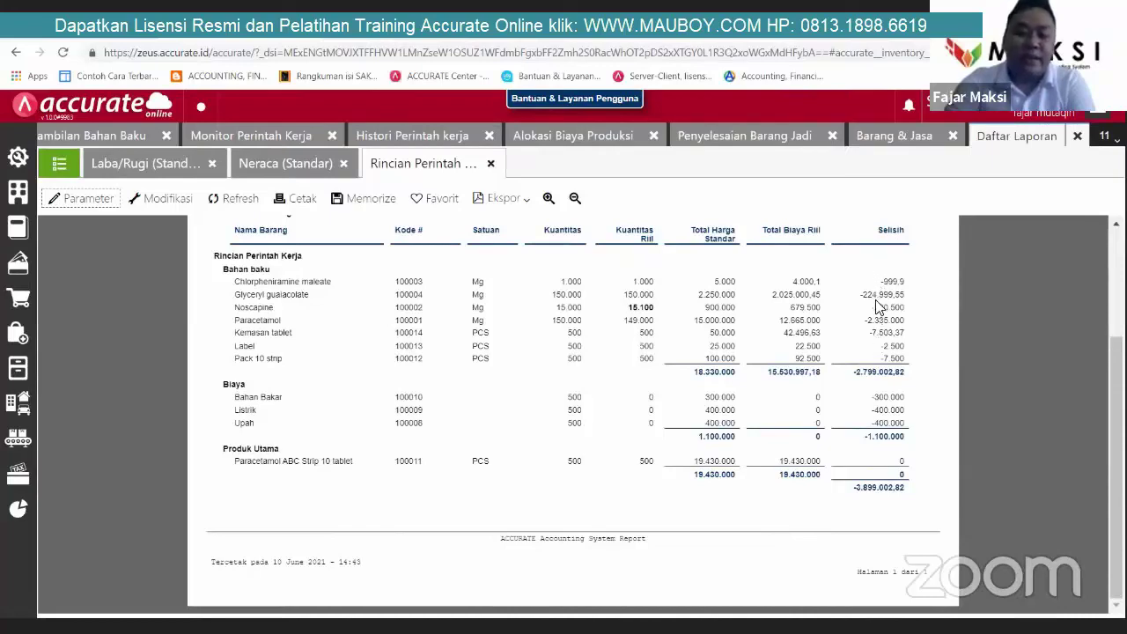
pyautogui.scroll(4, 763, 286)
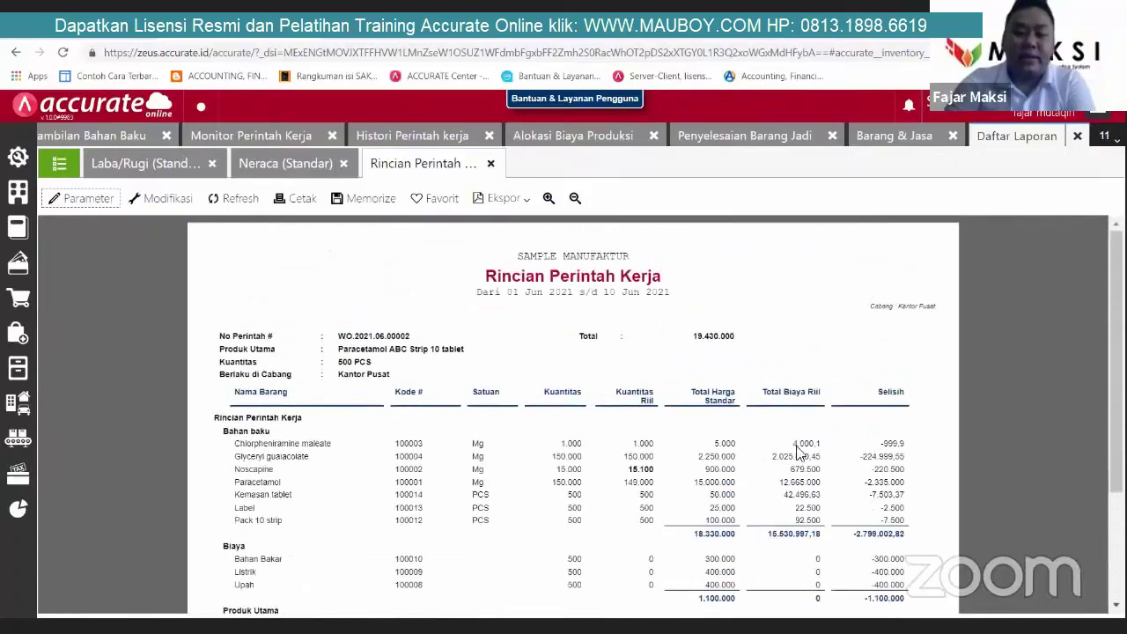
pyautogui.scroll(-1, 804, 445)
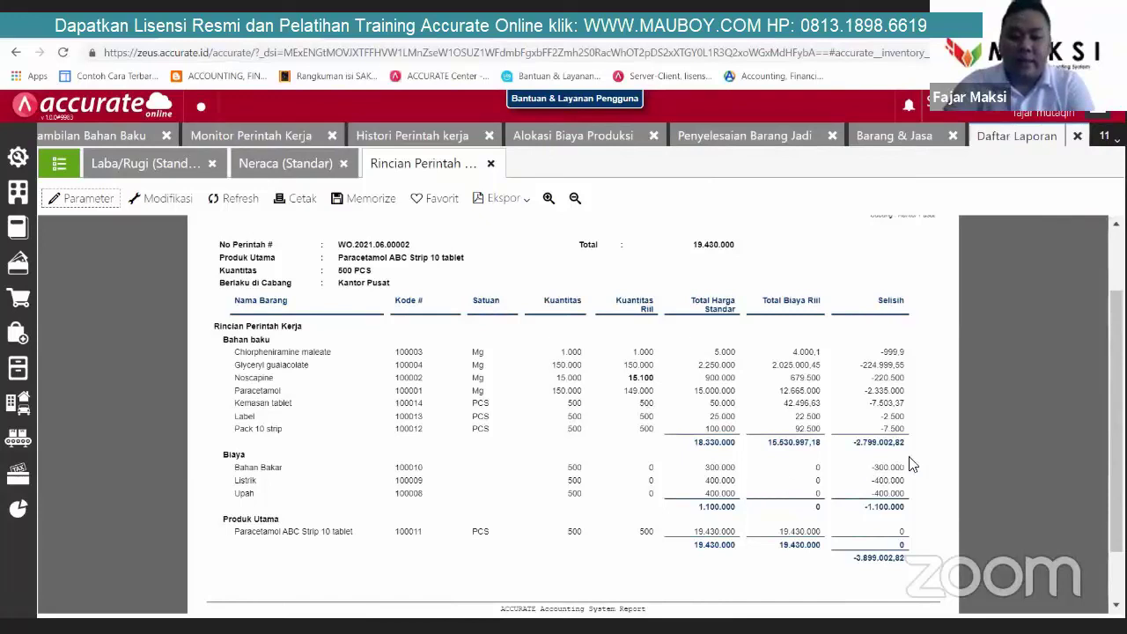
pyautogui.scroll(-2, 913, 465)
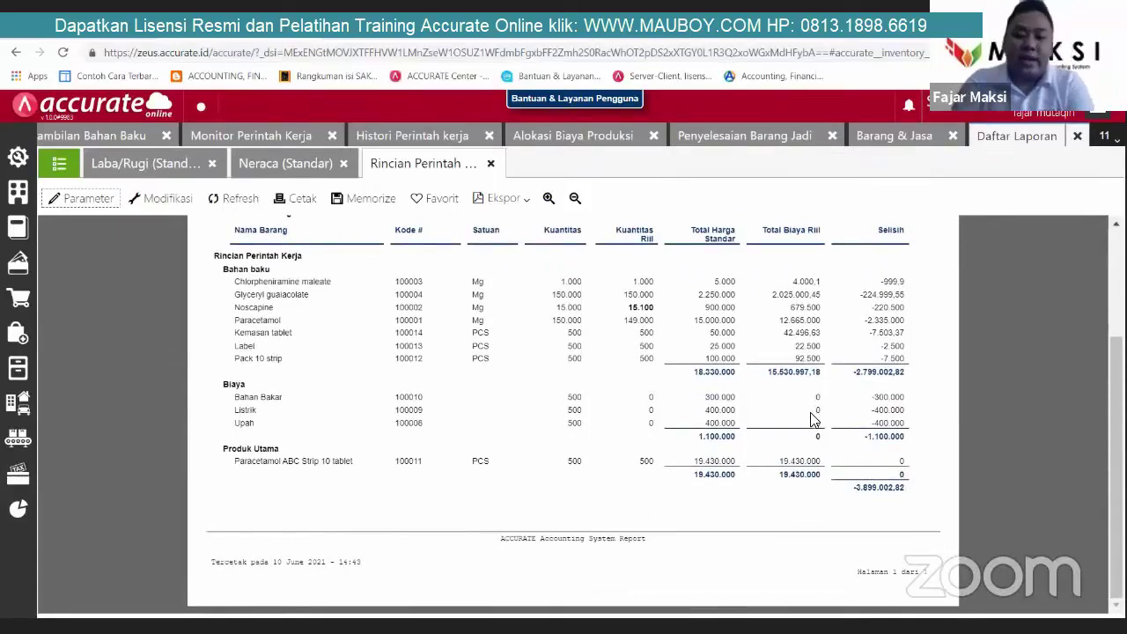
# Step: Set the allocation percentage of the BTKL cost to 33,33 in the June 2021 production cost allocation
pyautogui.click(573, 135)
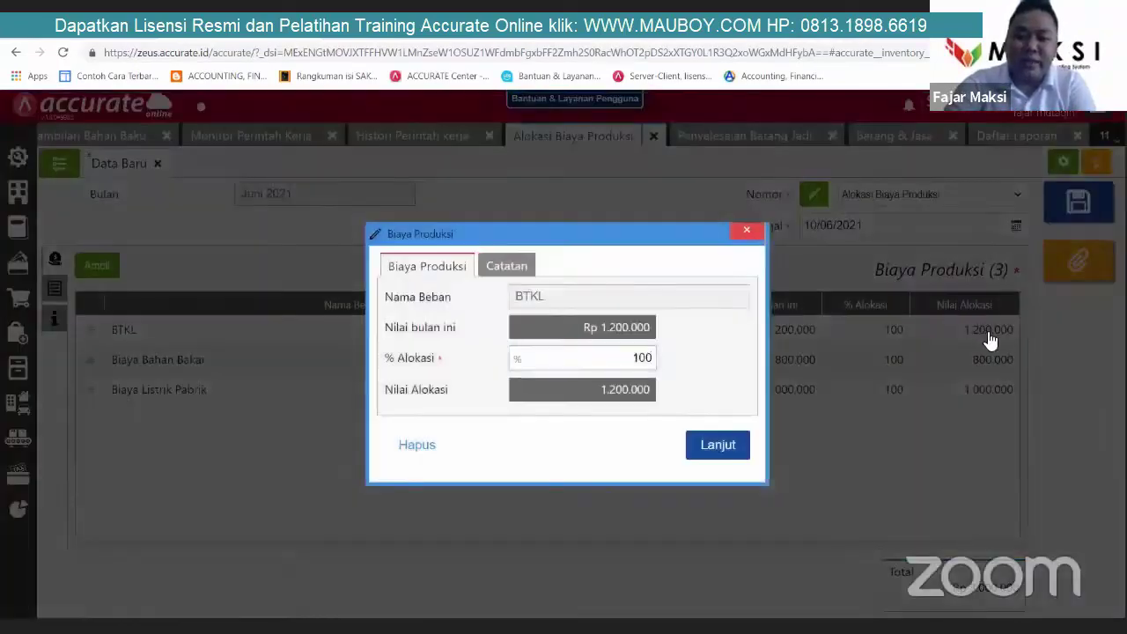
pyautogui.click(991, 339)
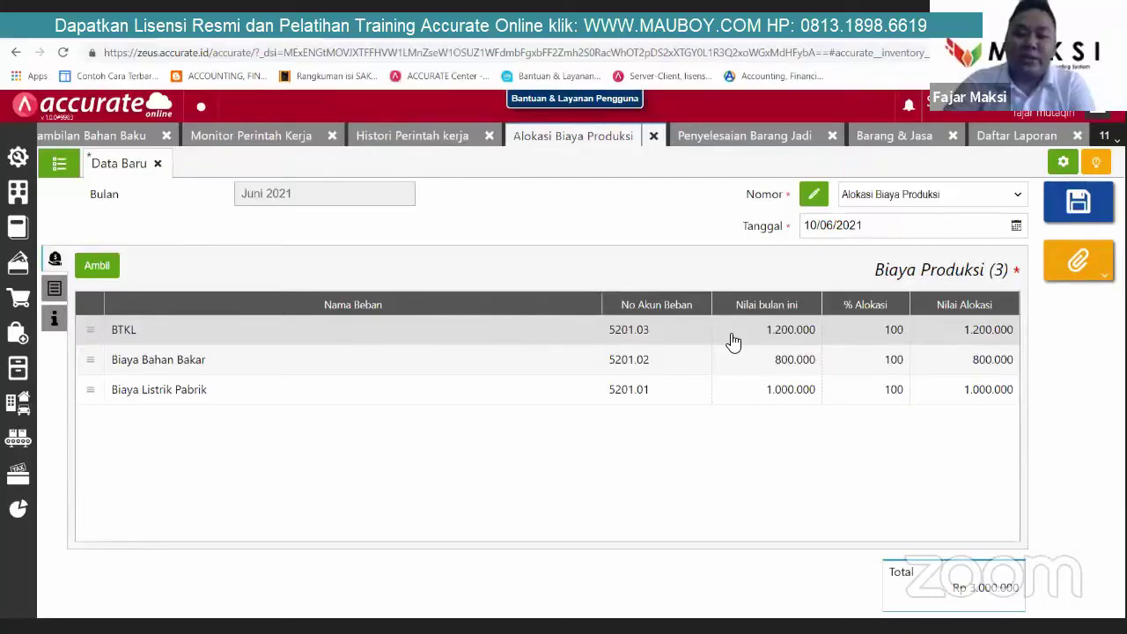
pyautogui.click(636, 331)
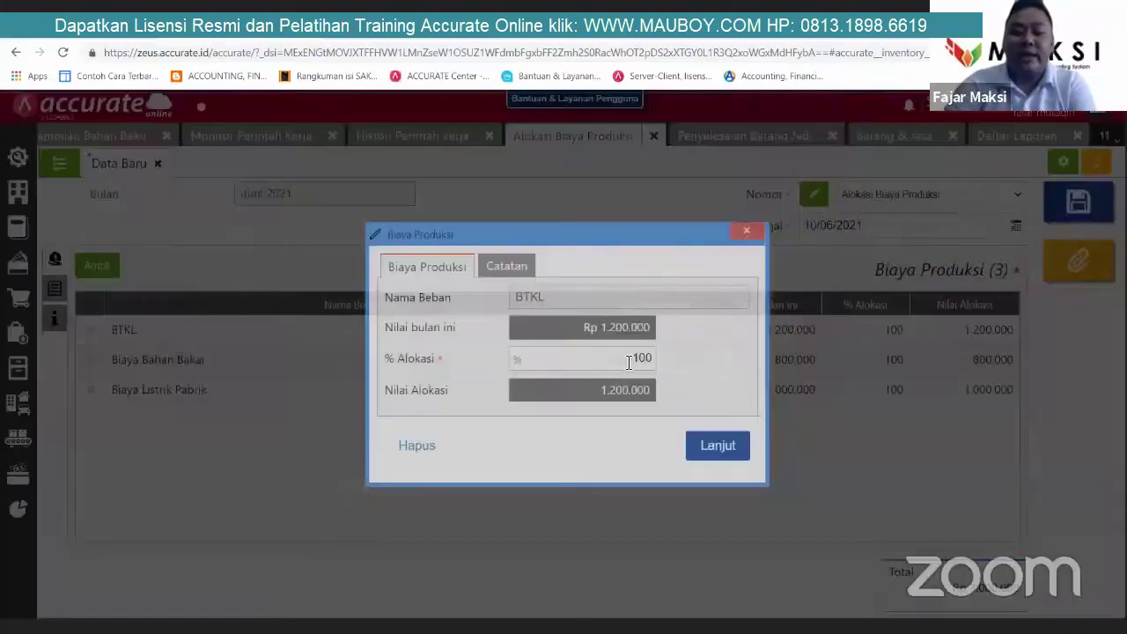
pyautogui.doubleClick(629, 359)
pyautogui.write('33')
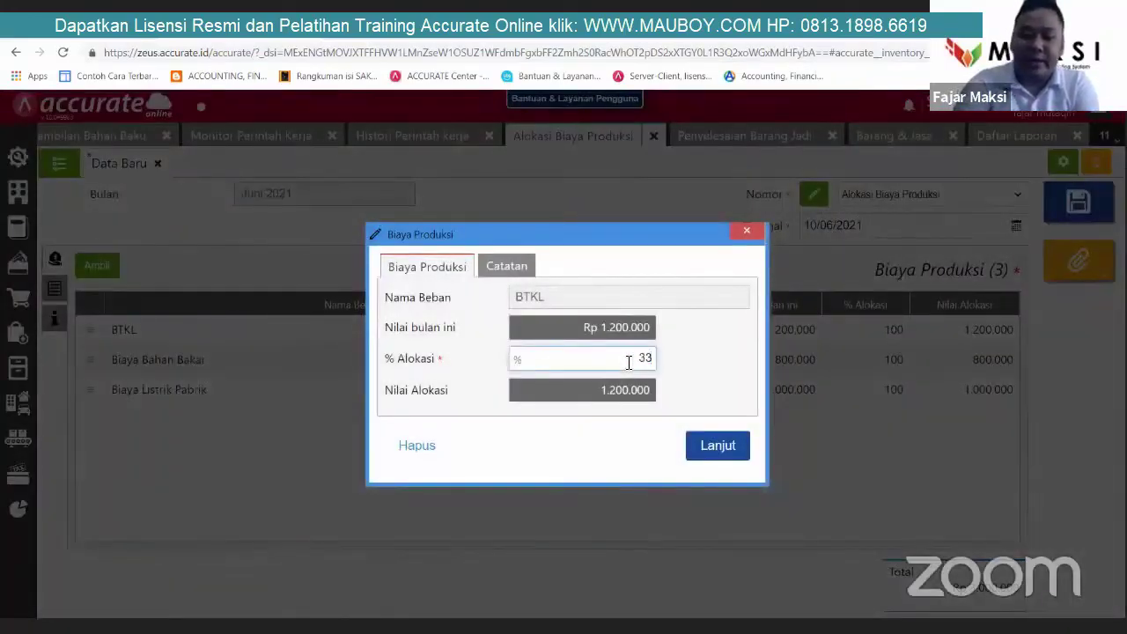
pyautogui.write(',33')
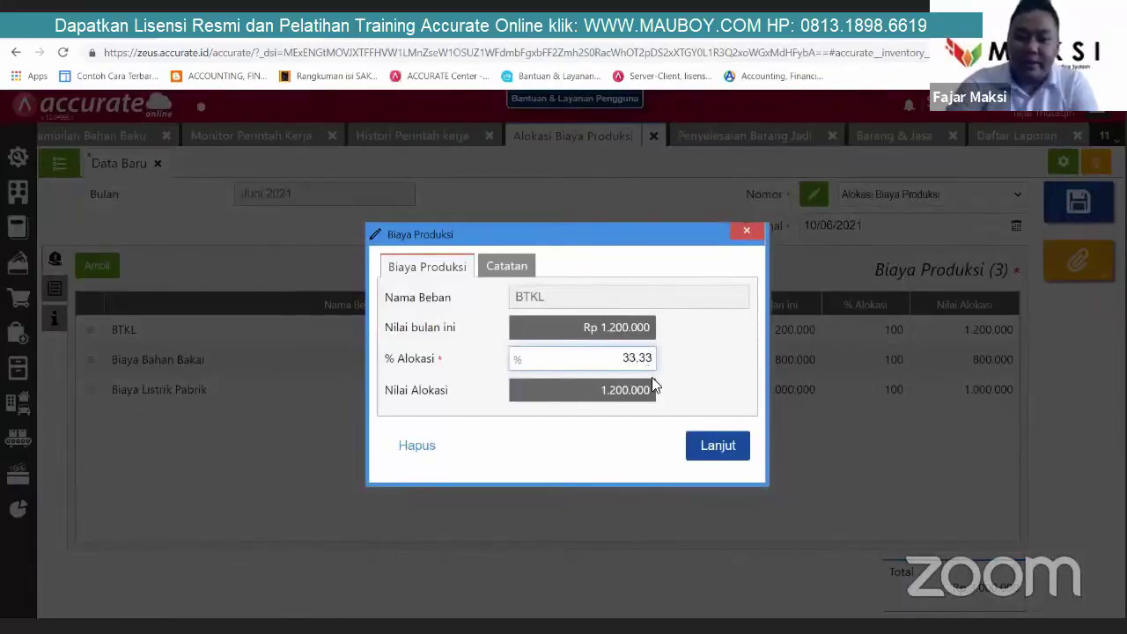
pyautogui.click(706, 436)
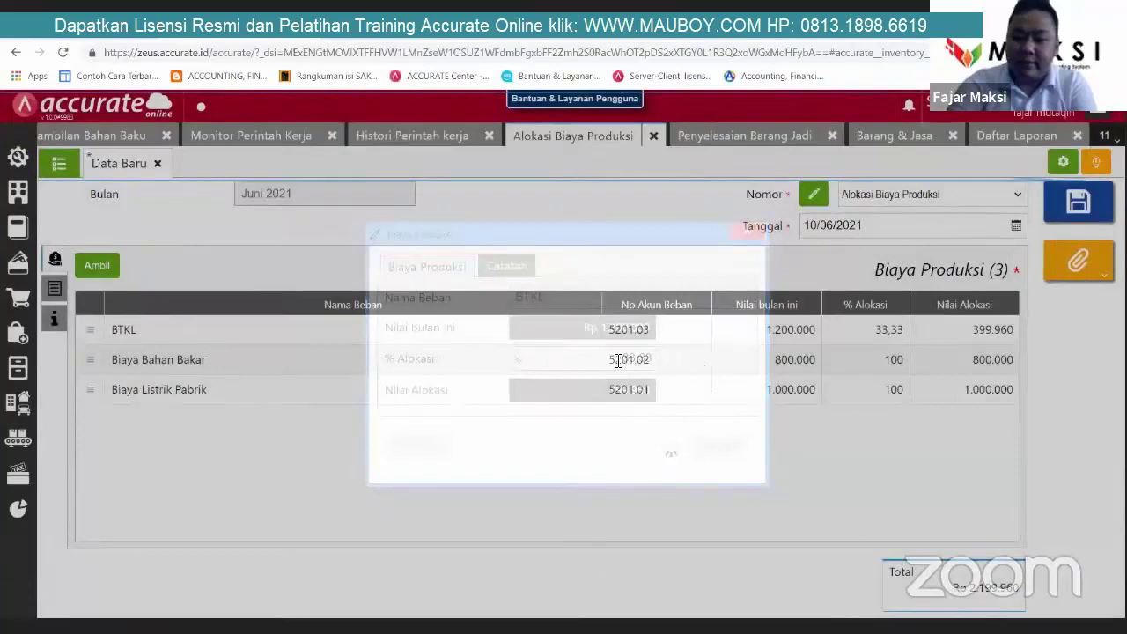
# Step: Set the allocation percentage of the Biaya Bahan Bakar cost to 33,33
pyautogui.click(768, 363)
pyautogui.doubleClick(618, 359)
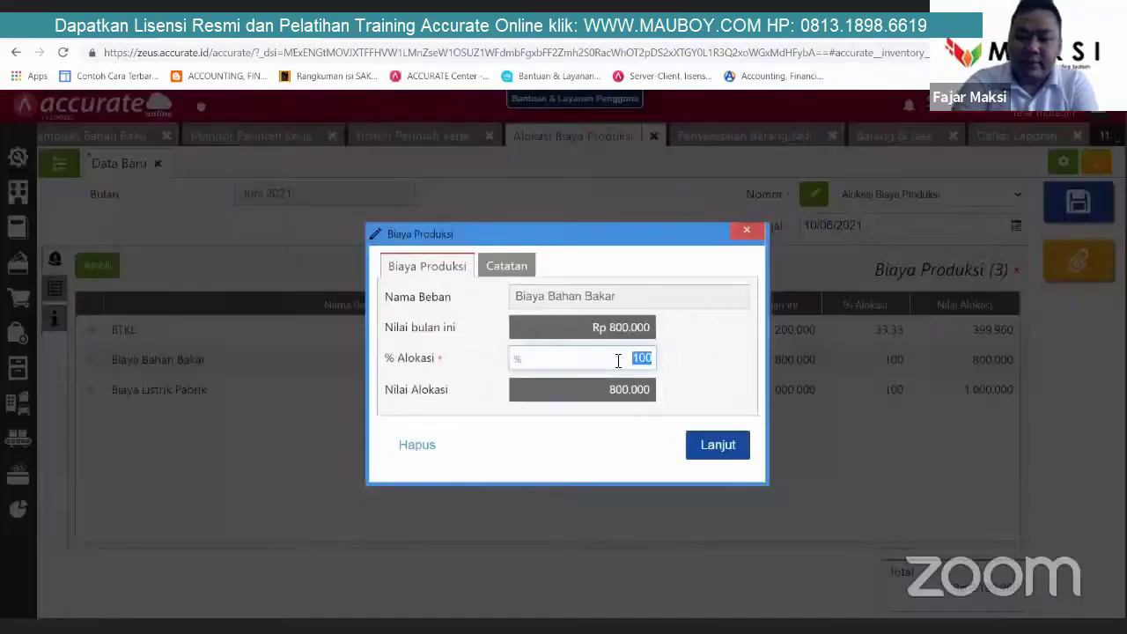
pyautogui.write('33')
pyautogui.write(',33')
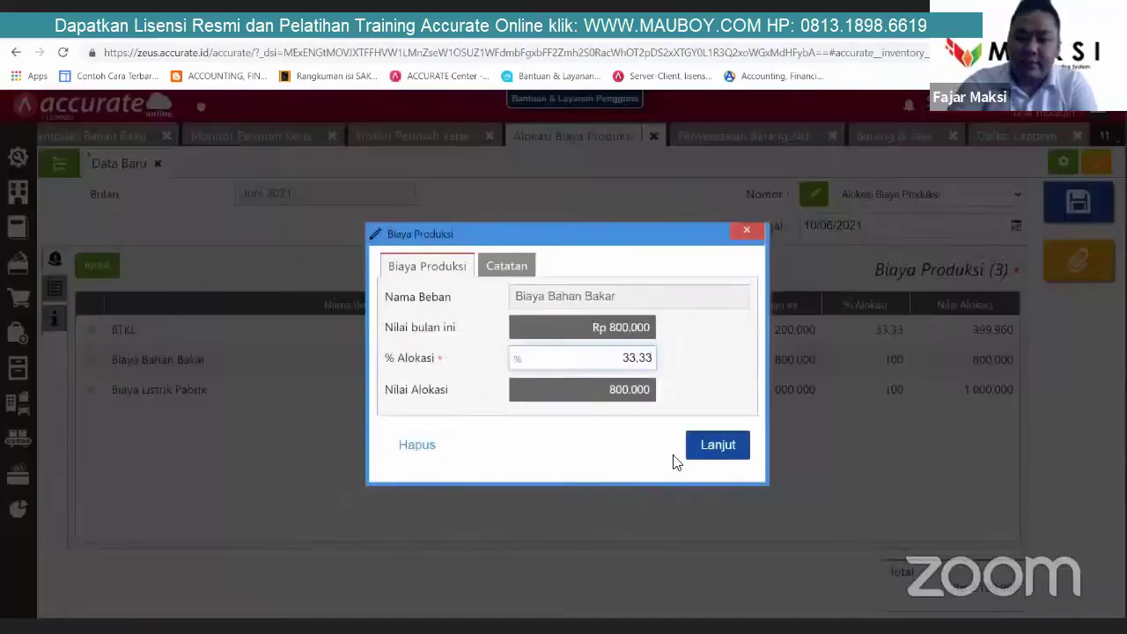
pyautogui.click(724, 443)
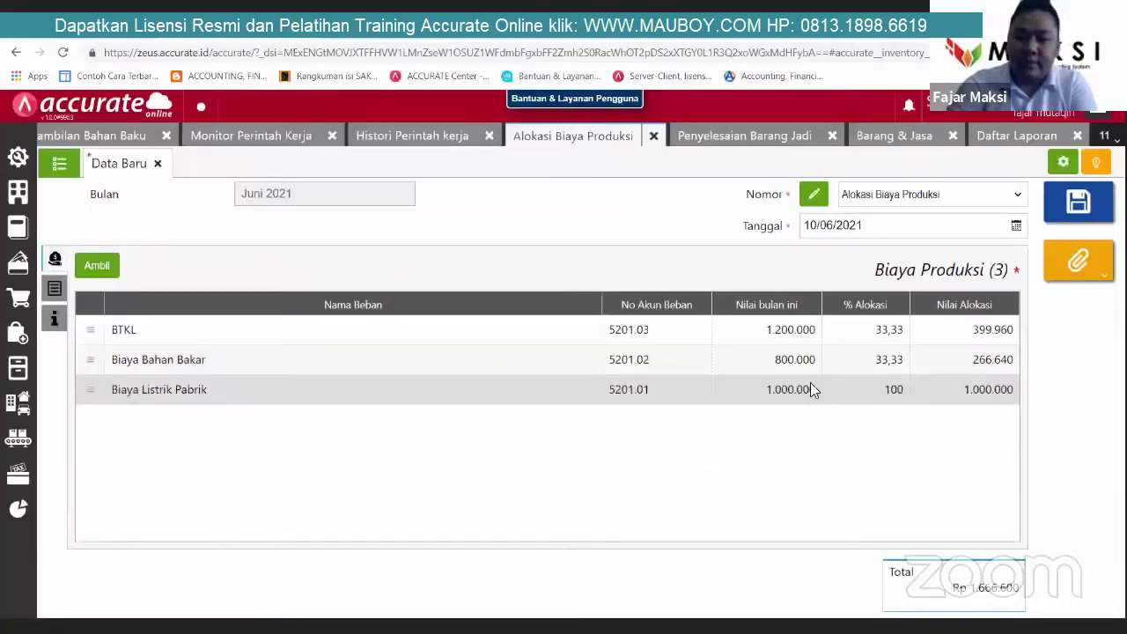
# Step: Set the allocation percentage of the Biaya Listrik Pabrik cost to 33,33
pyautogui.click(810, 390)
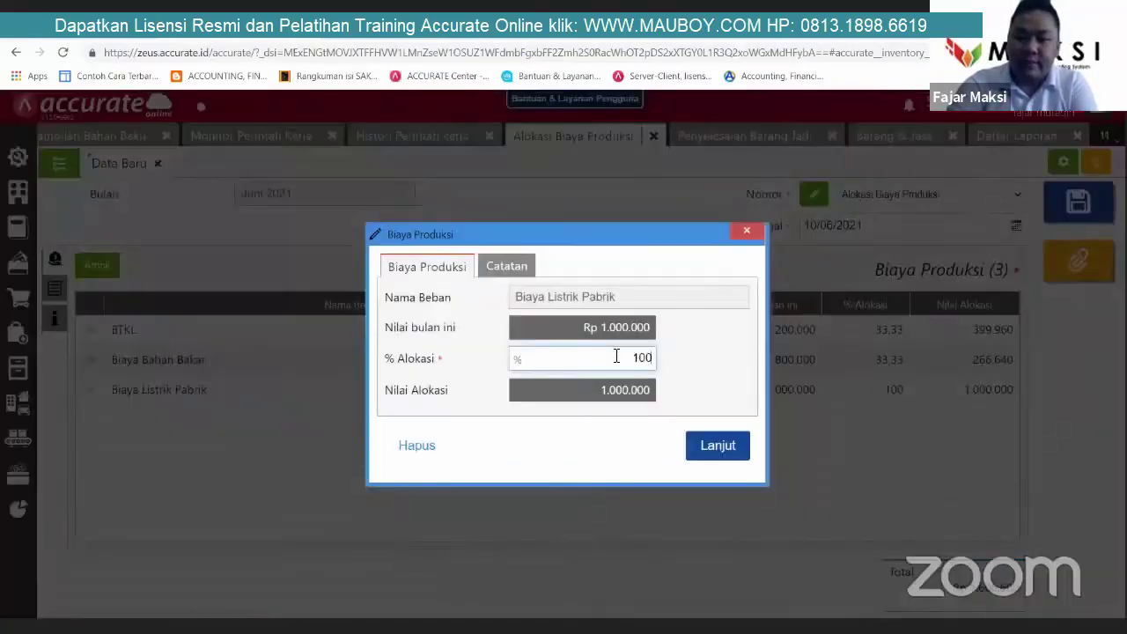
pyautogui.doubleClick(617, 357)
pyautogui.write('33,33')
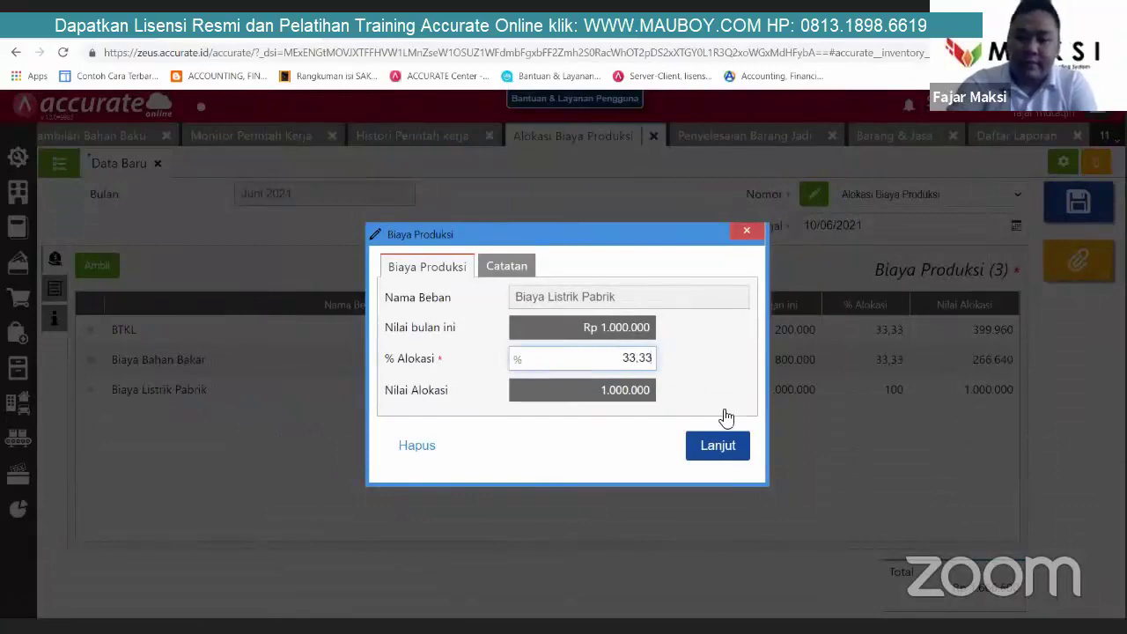
pyautogui.click(728, 445)
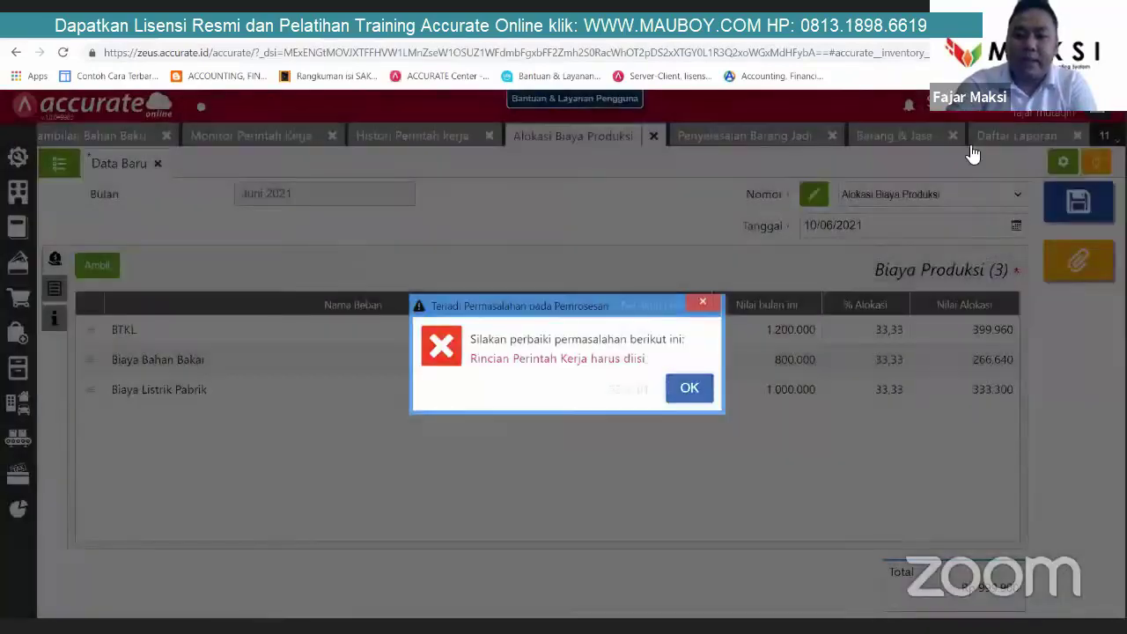
# Step: Recheck the Rincian Perintah Kerja report, and save the cost allocation with work order WO.2021.06.00002 added to its details
pyautogui.click(972, 154)
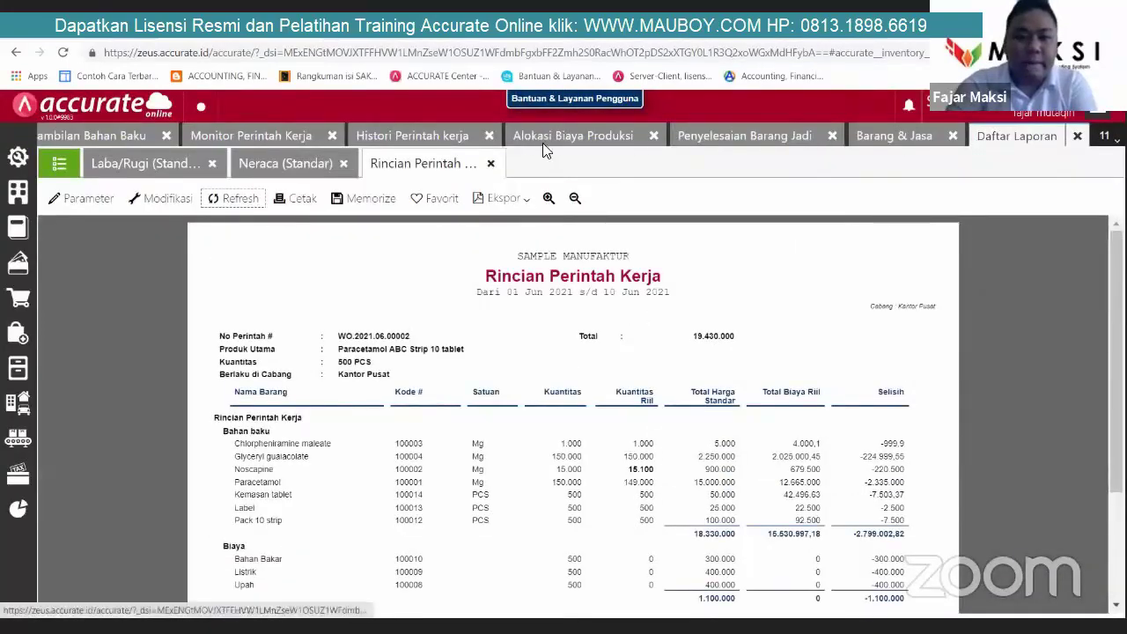
pyautogui.click(550, 143)
pyautogui.click(54, 288)
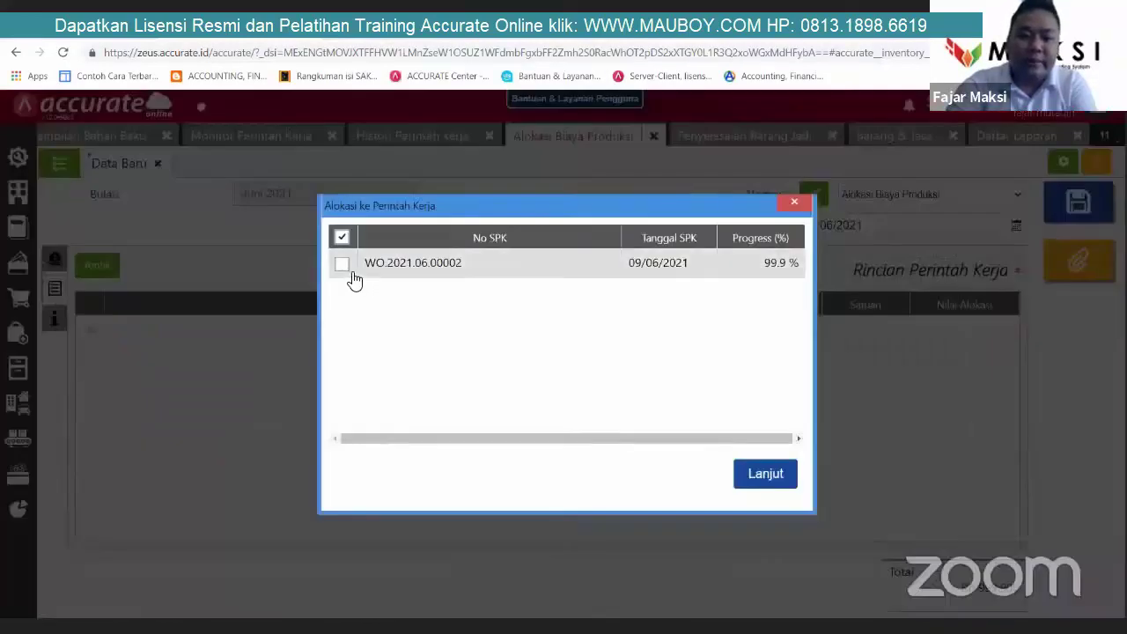
pyautogui.click(345, 267)
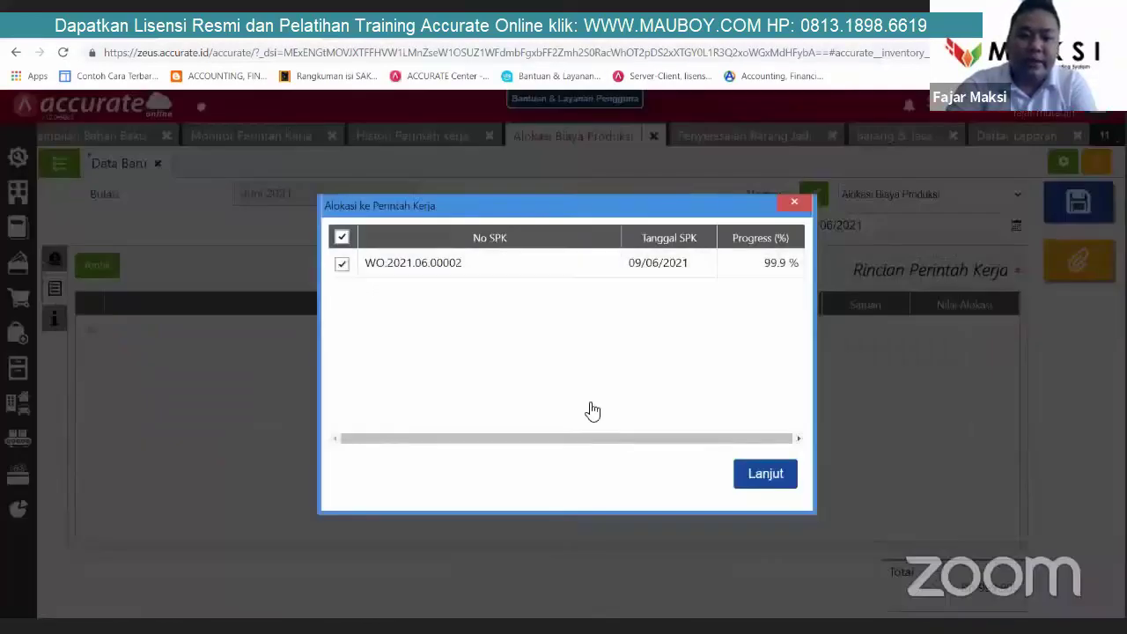
pyautogui.click(783, 474)
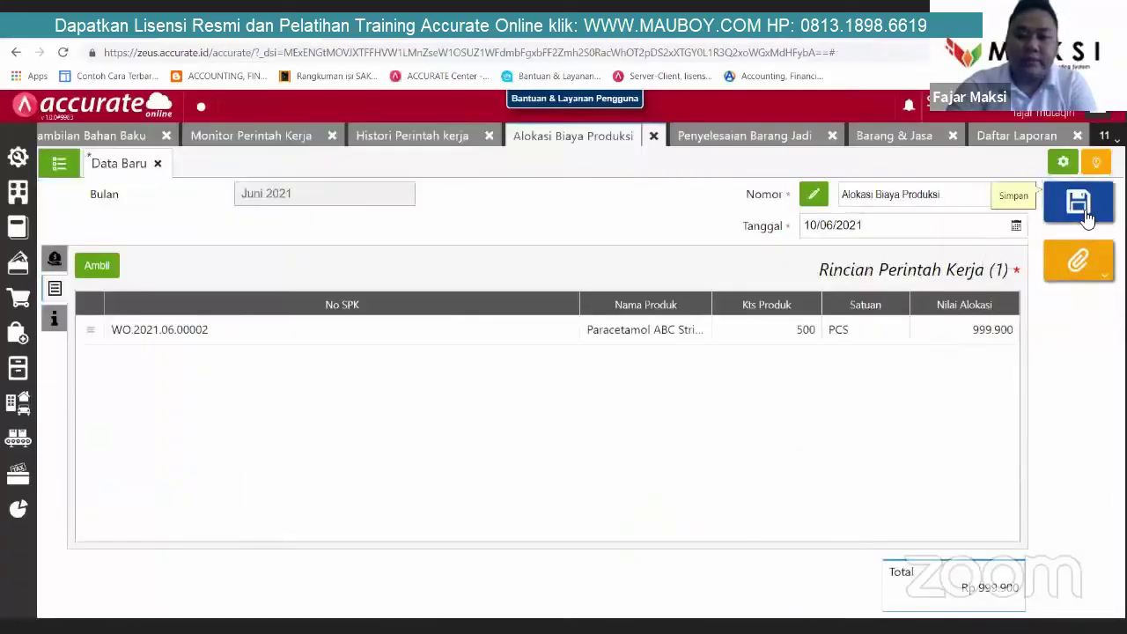
pyautogui.click(1048, 186)
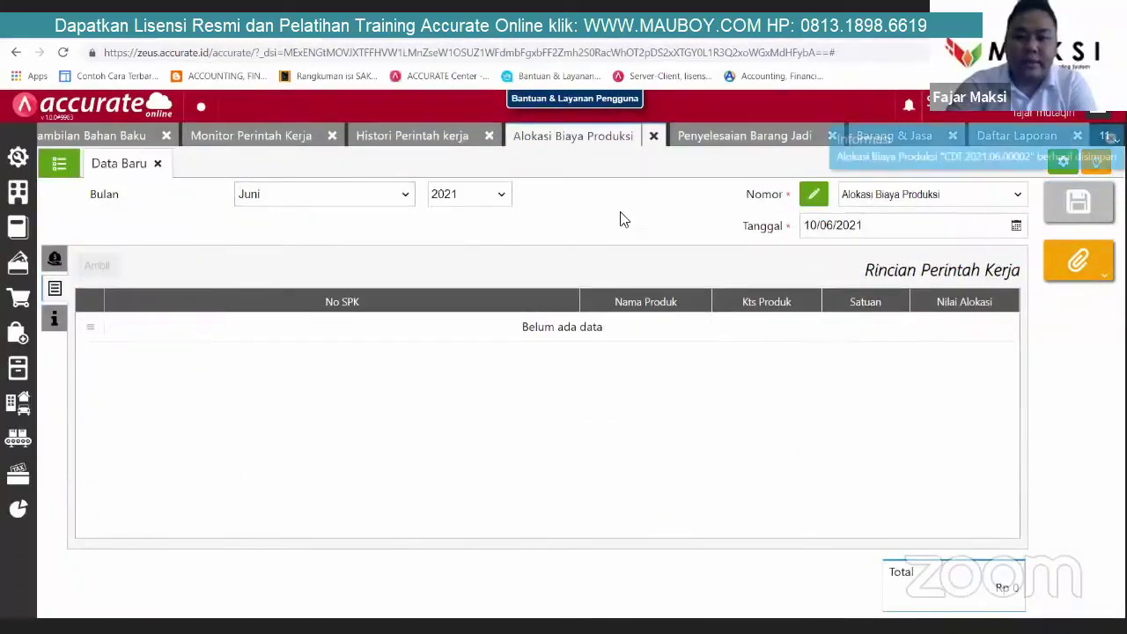
# Step: Refresh the Rincian Perintah Kerja report and examine the real costs of materials, production expenses and the main product
pyautogui.click(760, 143)
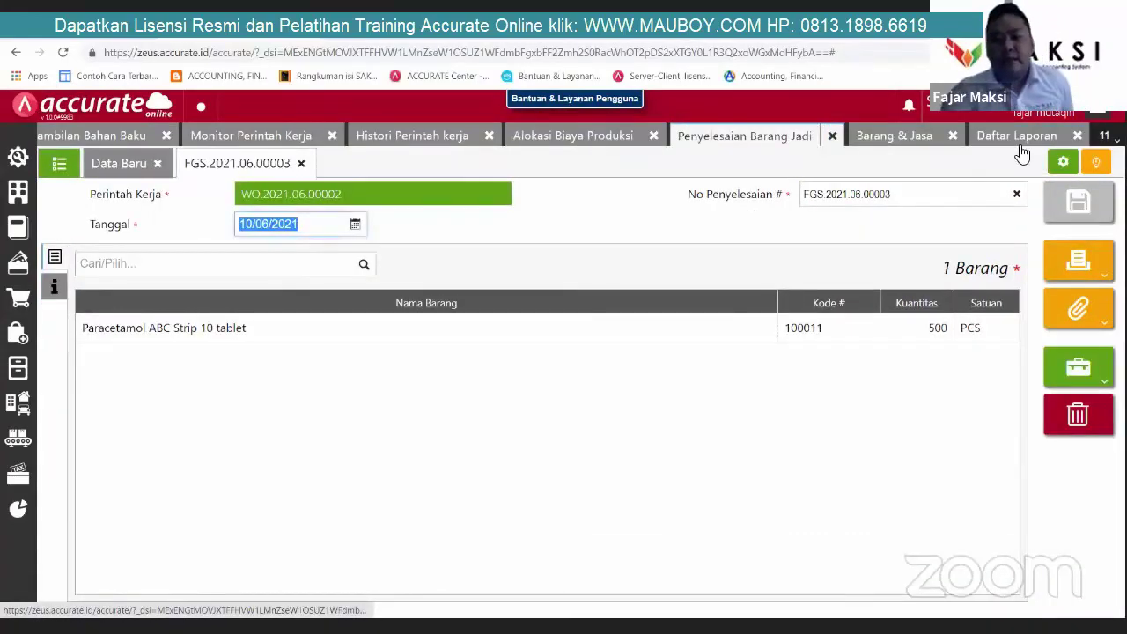
pyautogui.click(1020, 147)
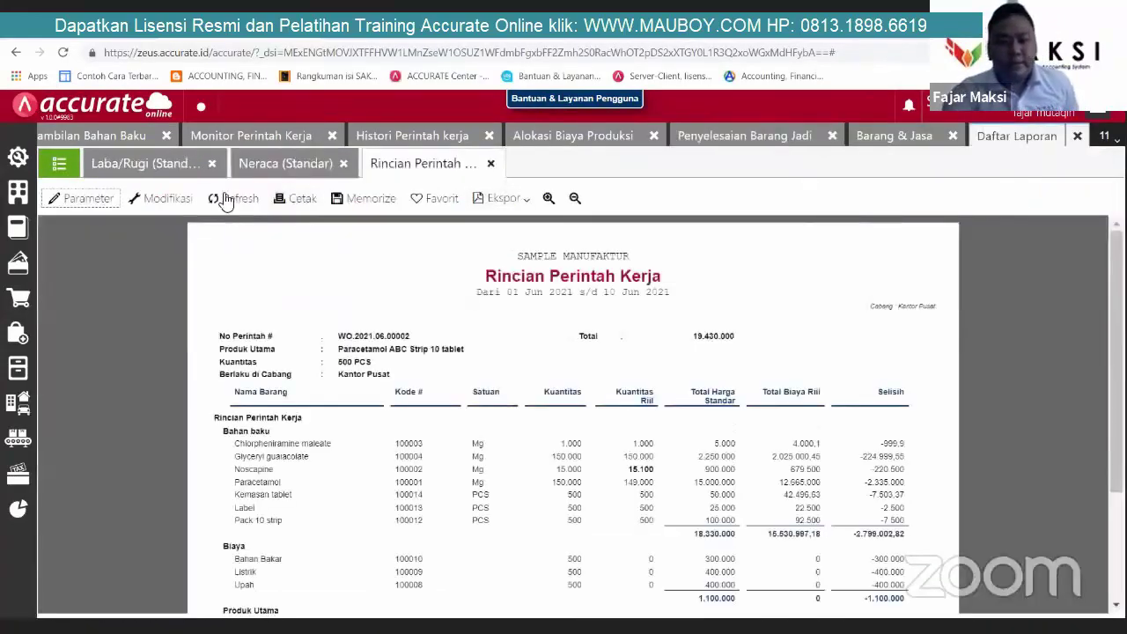
pyautogui.click(231, 202)
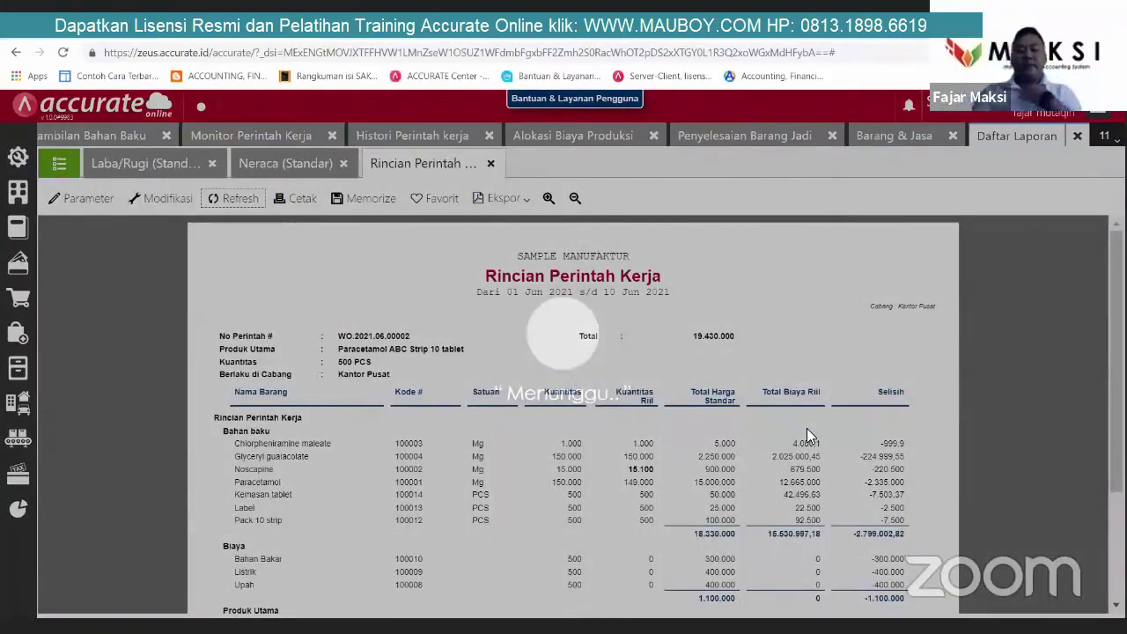
pyautogui.scroll(-3, 807, 437)
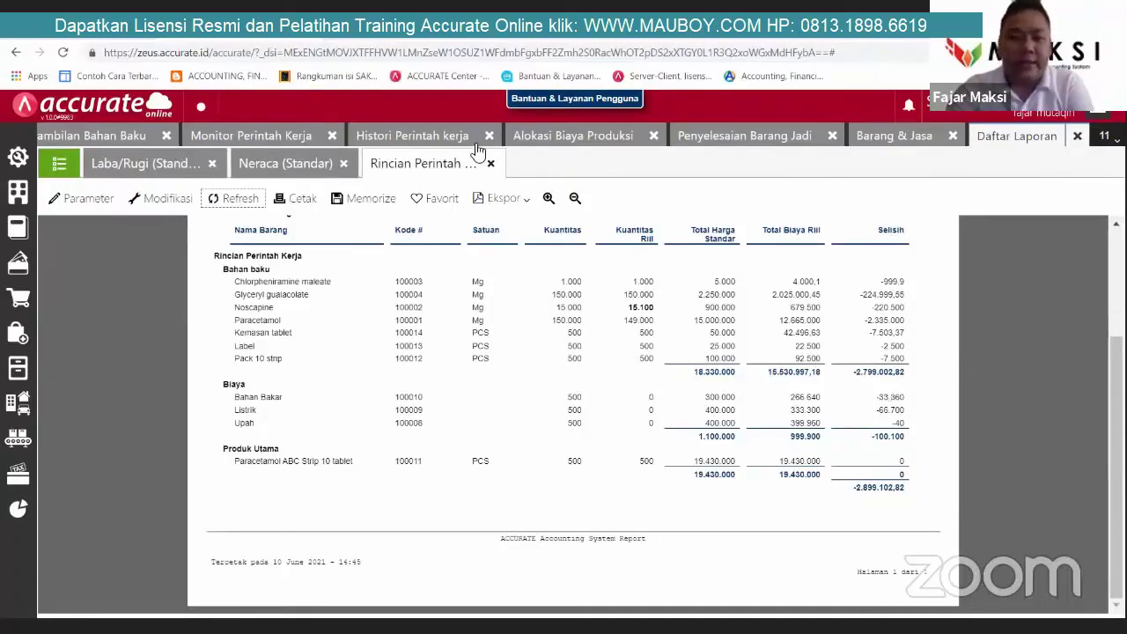
# Step: Refresh the Laba/Rugi (Standar) report and check the production costs under Beban Pokok Penjualan
pyautogui.click(120, 165)
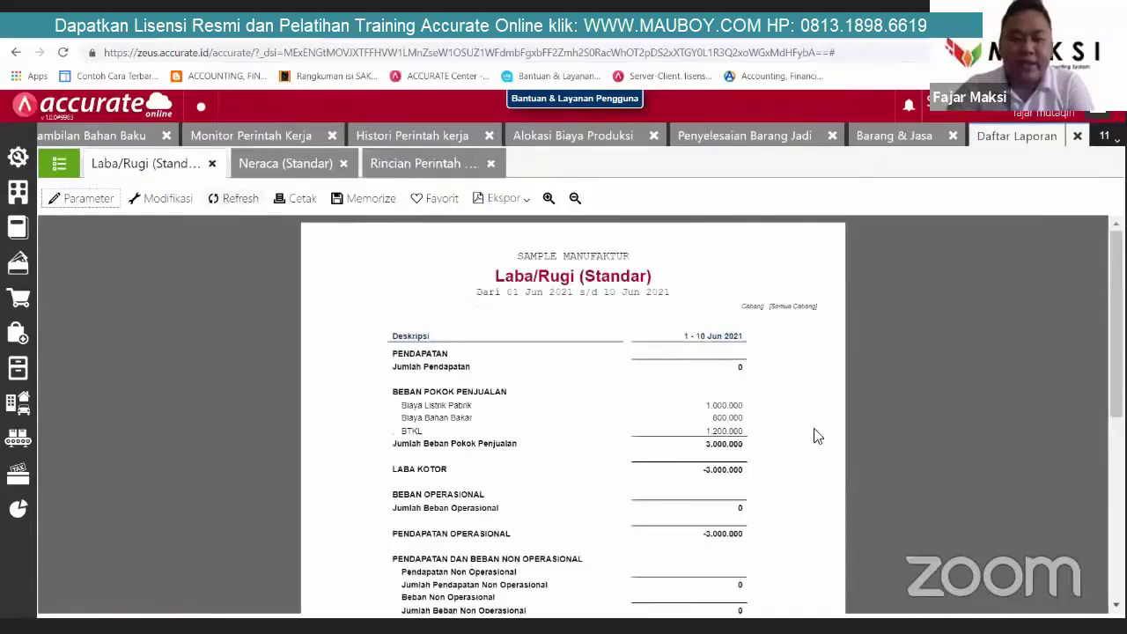
pyautogui.press('Tab')
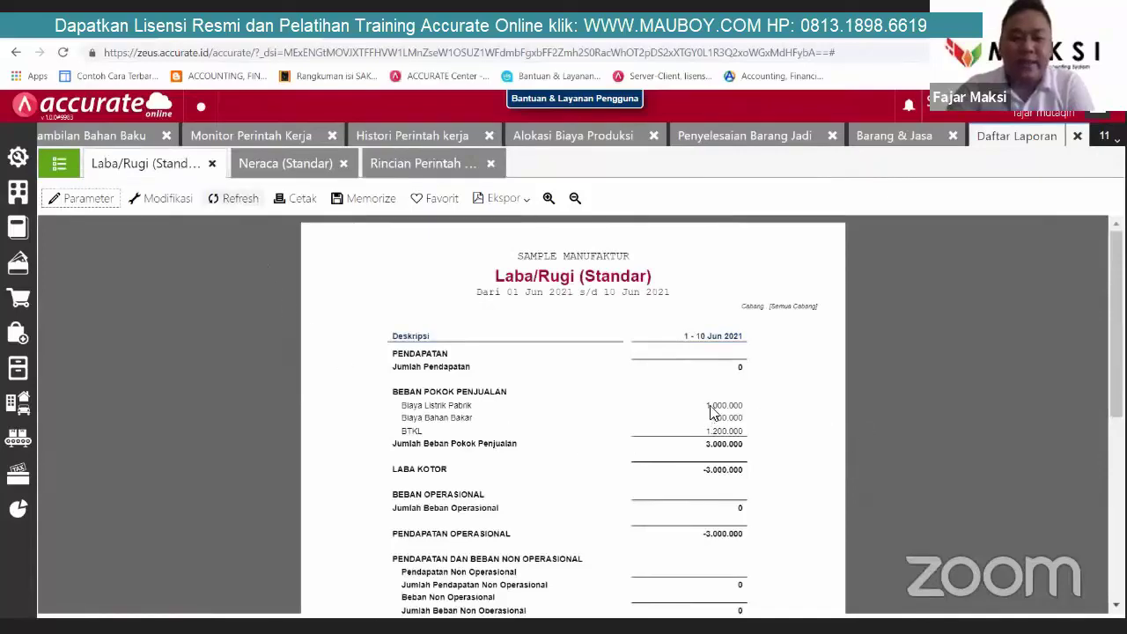
pyautogui.press('Return')
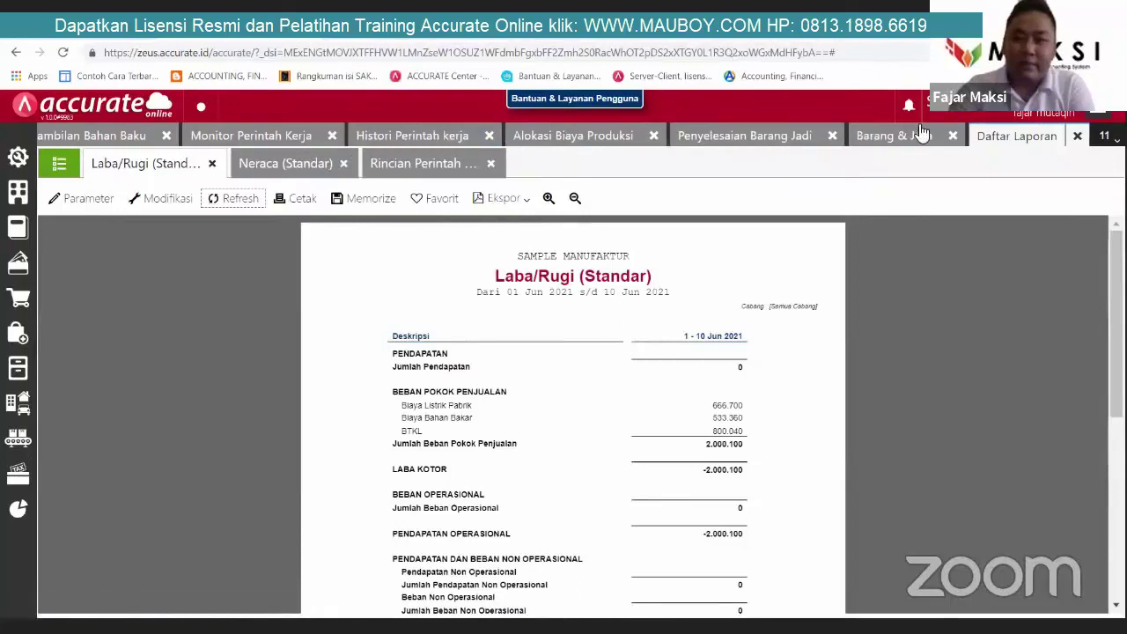
# Step: Review the main product's cost in the Rincian Perintah Kerja report and compare it with the Paracetamol ABC item's Saldo
pyautogui.click(421, 167)
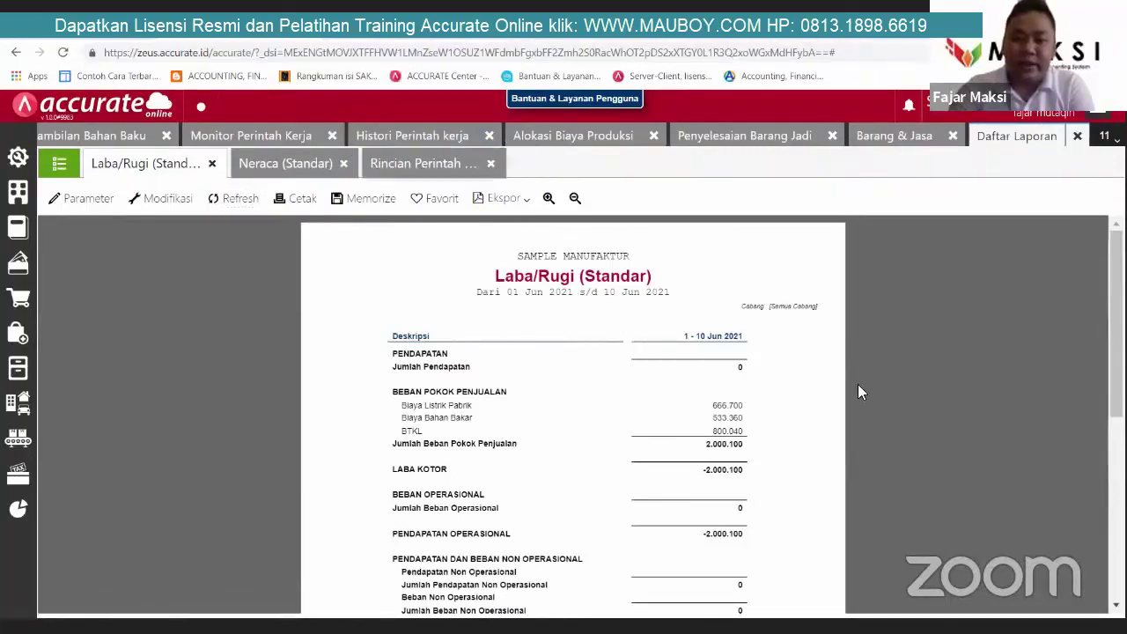
pyautogui.scroll(-2, 863, 493)
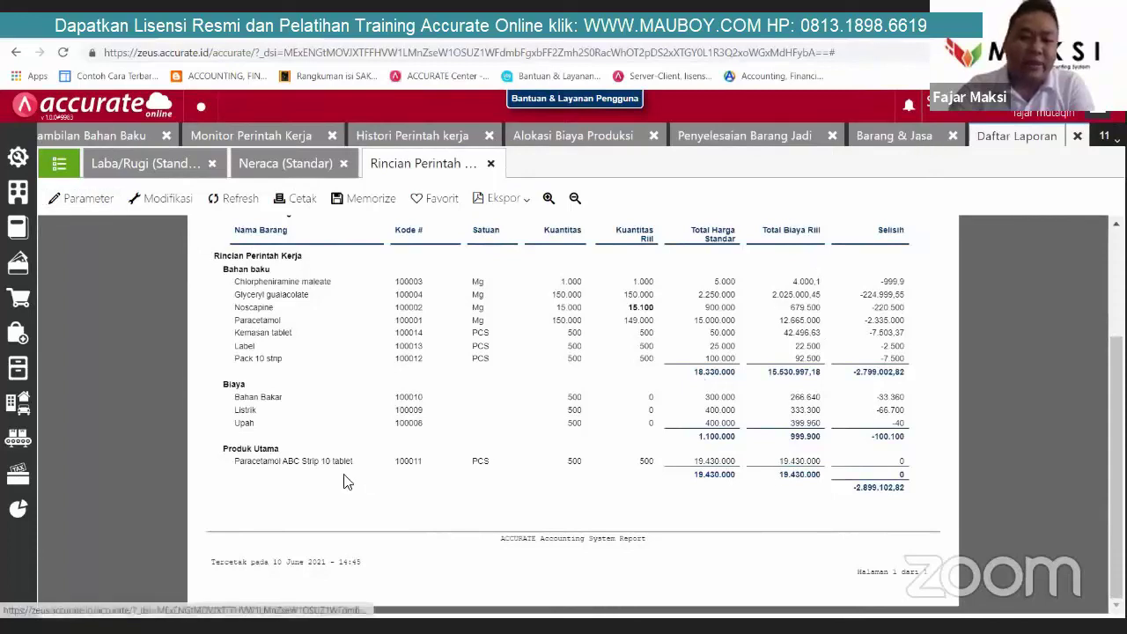
pyautogui.click(385, 476)
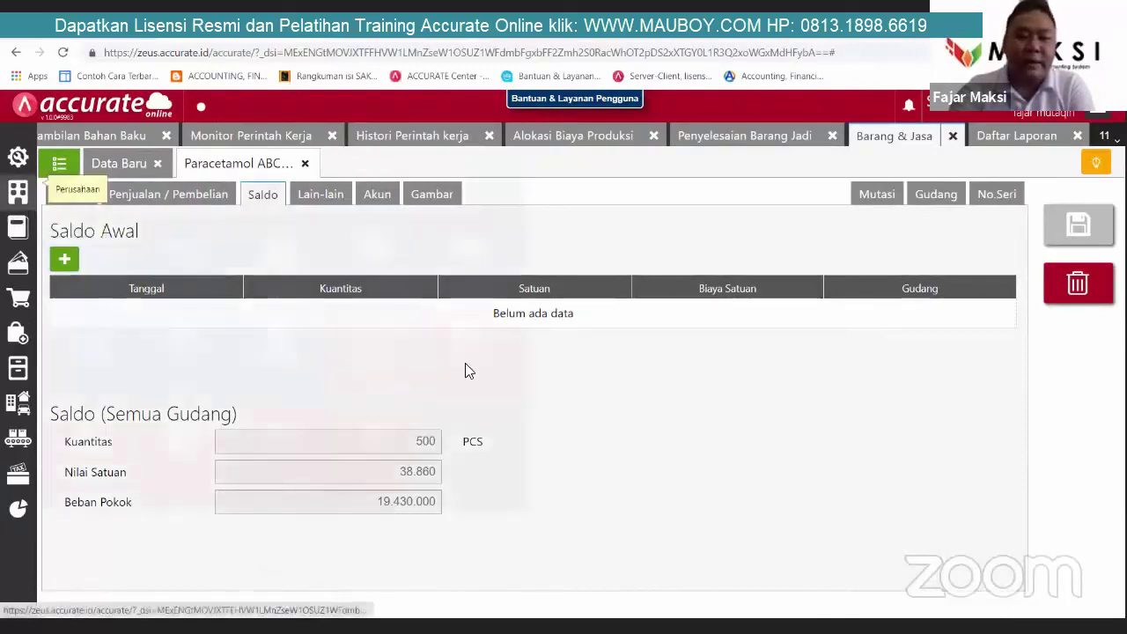
# Step: Run and save Proses Akhir Bulan for Juni 2021, continuing despite the month not having ended
pyautogui.click(17, 192)
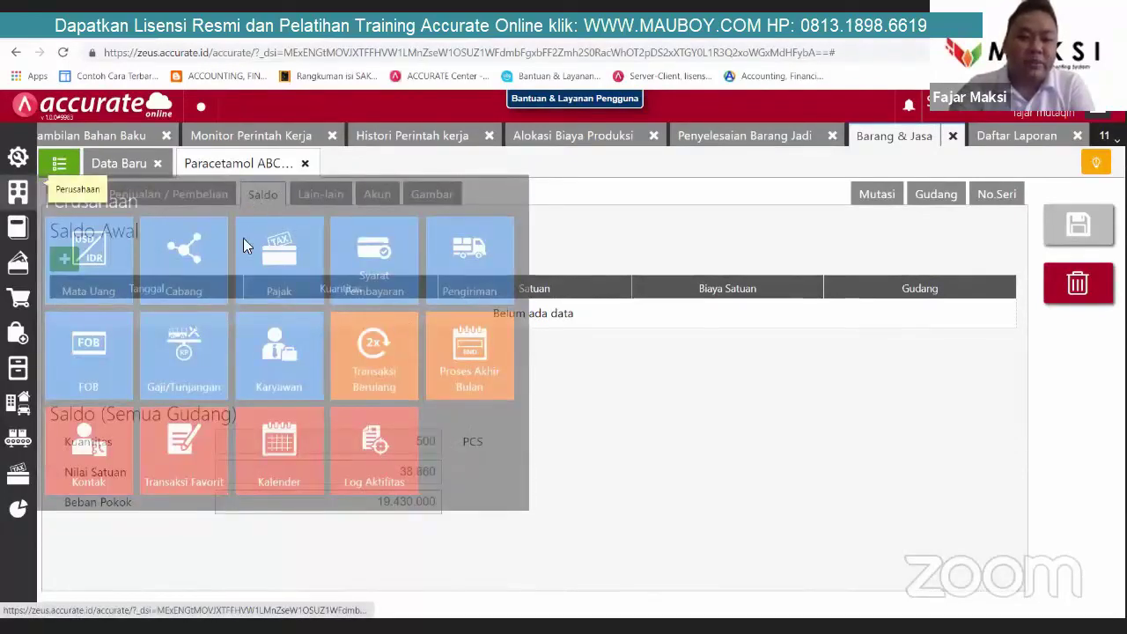
pyautogui.click(239, 278)
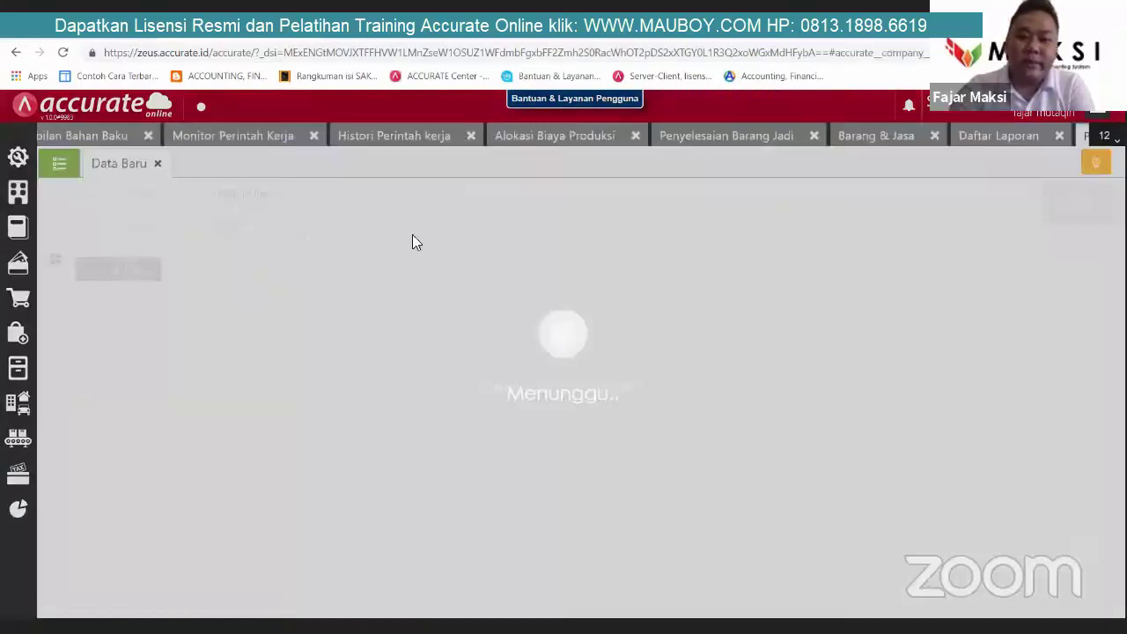
pyautogui.click(412, 194)
pyautogui.click(302, 297)
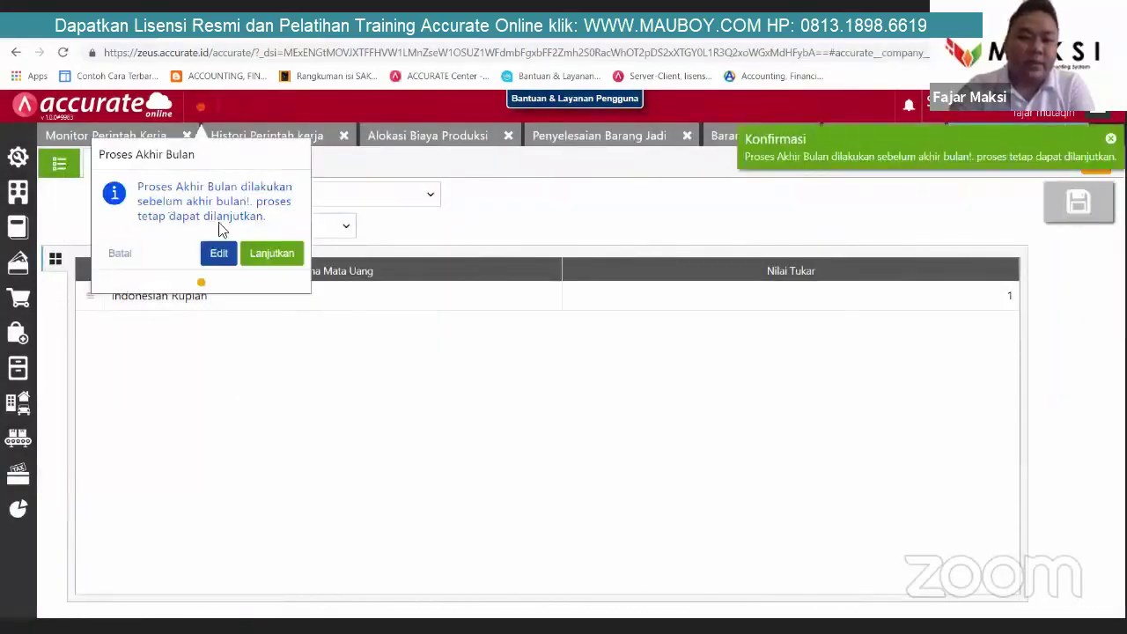
pyautogui.click(258, 253)
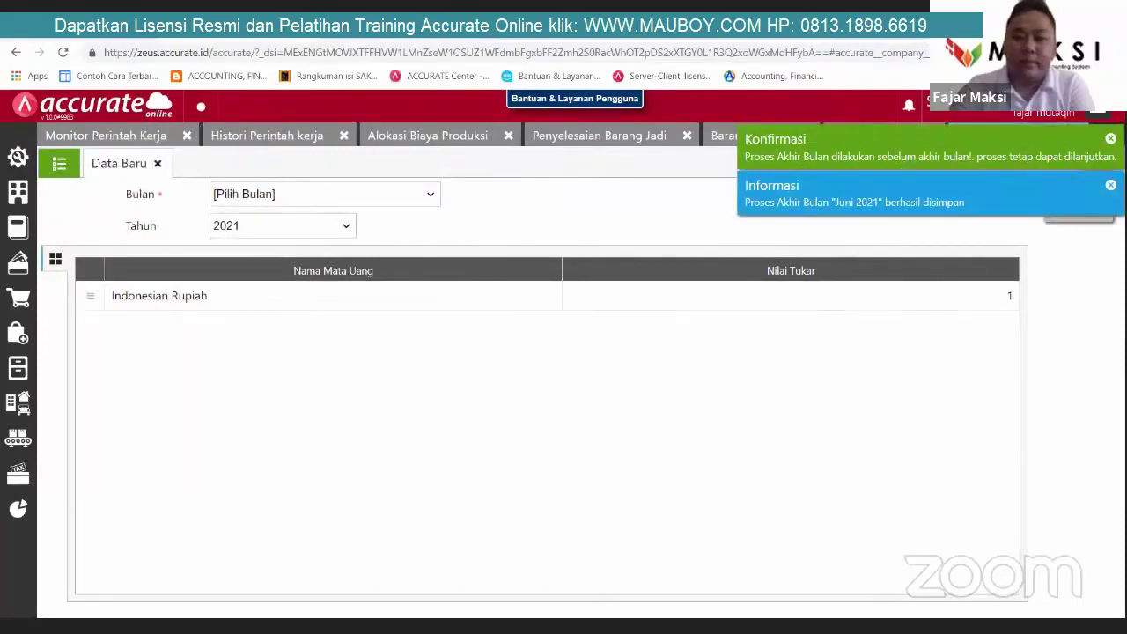
# Step: Dismiss the notifications, reopen the Paracetamol ABC Strip 10 tablet item and check its unit value and cost under Saldo
pyautogui.click(803, 181)
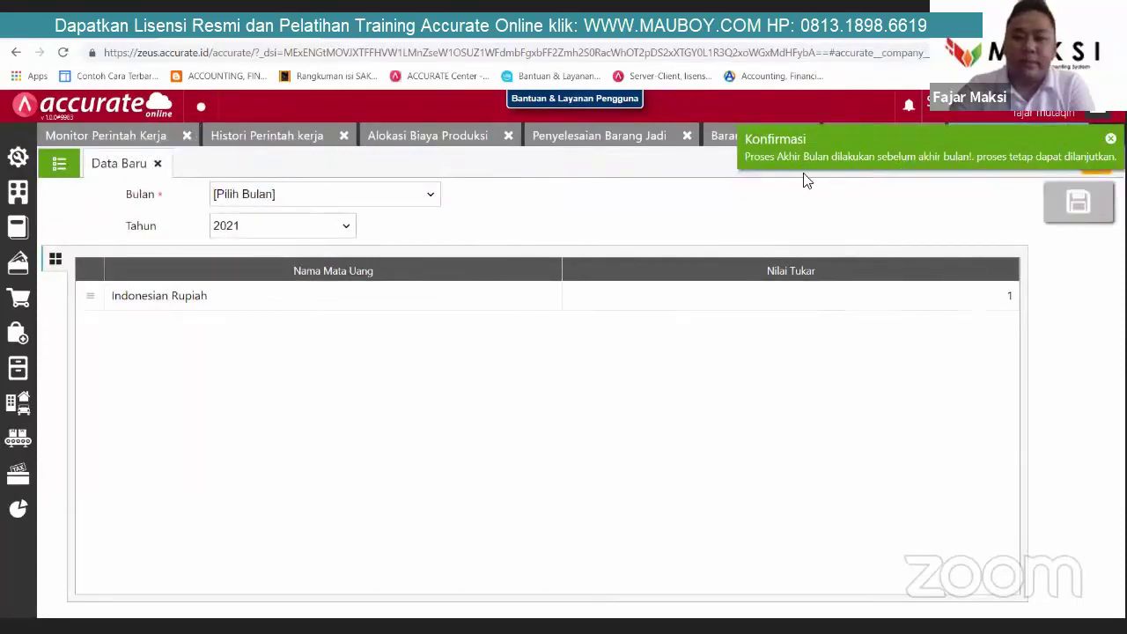
pyautogui.click(847, 155)
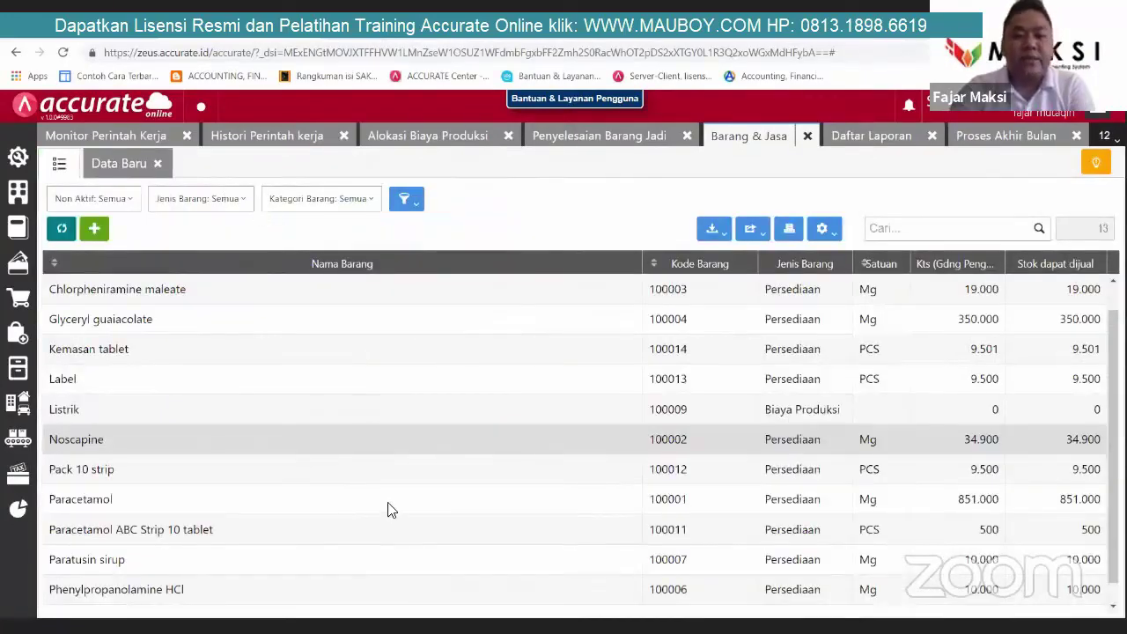
pyautogui.scroll(-1, 393, 480)
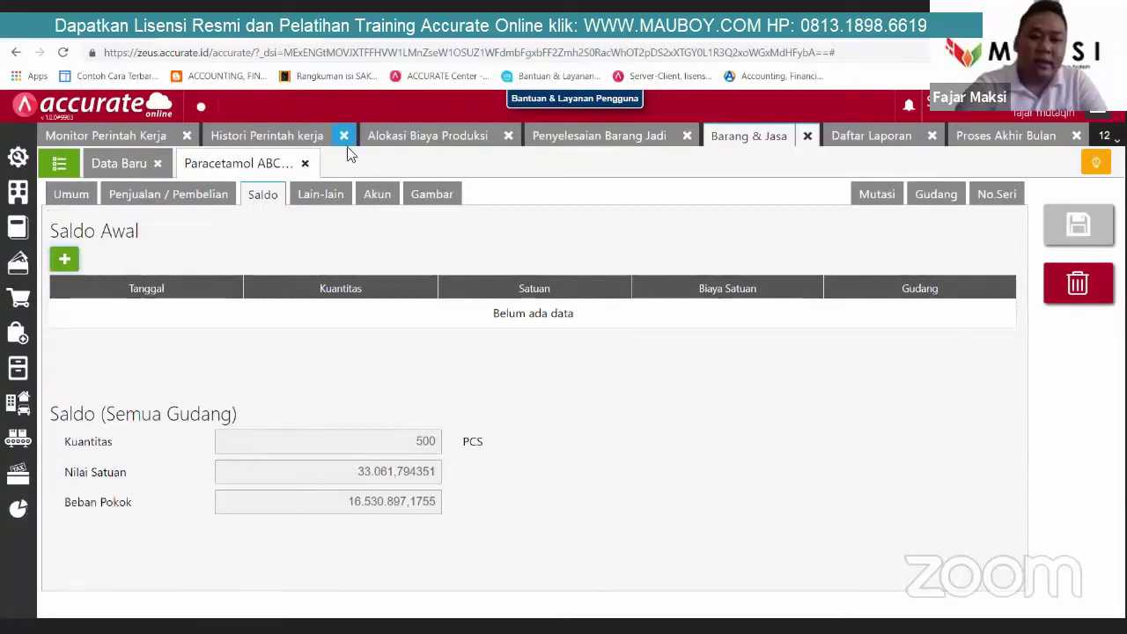
# Step: Look through the Manufaktur reports in Daftar Laporan and the Accurate Manufaktur add-on in the Accurate Store catalog
pyautogui.click(895, 140)
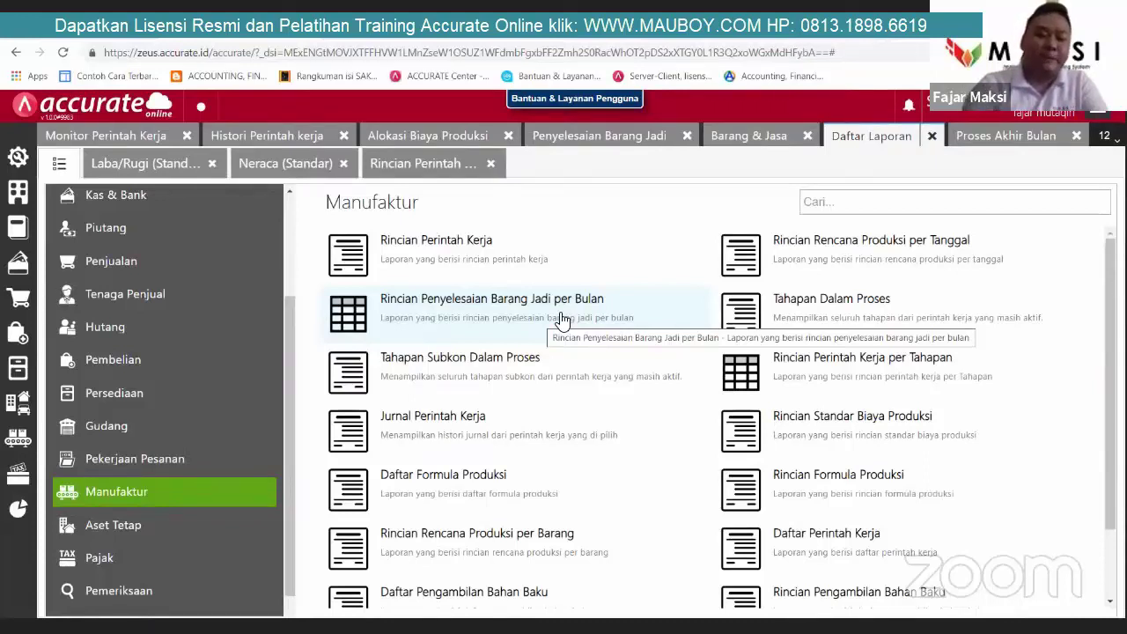
pyautogui.click(416, 411)
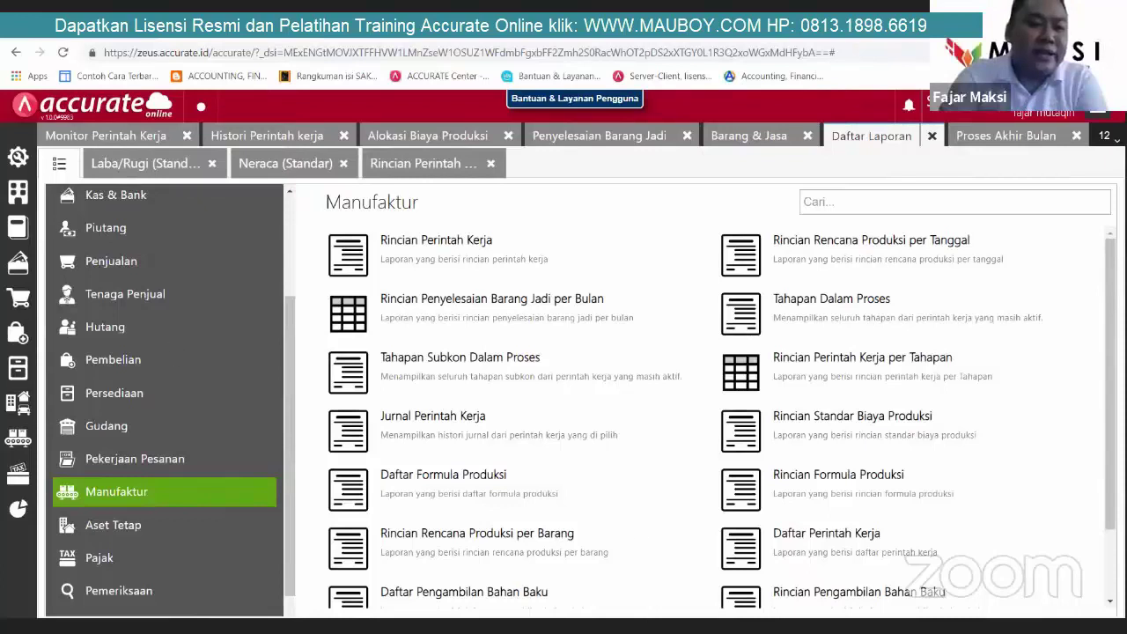
pyautogui.click(18, 176)
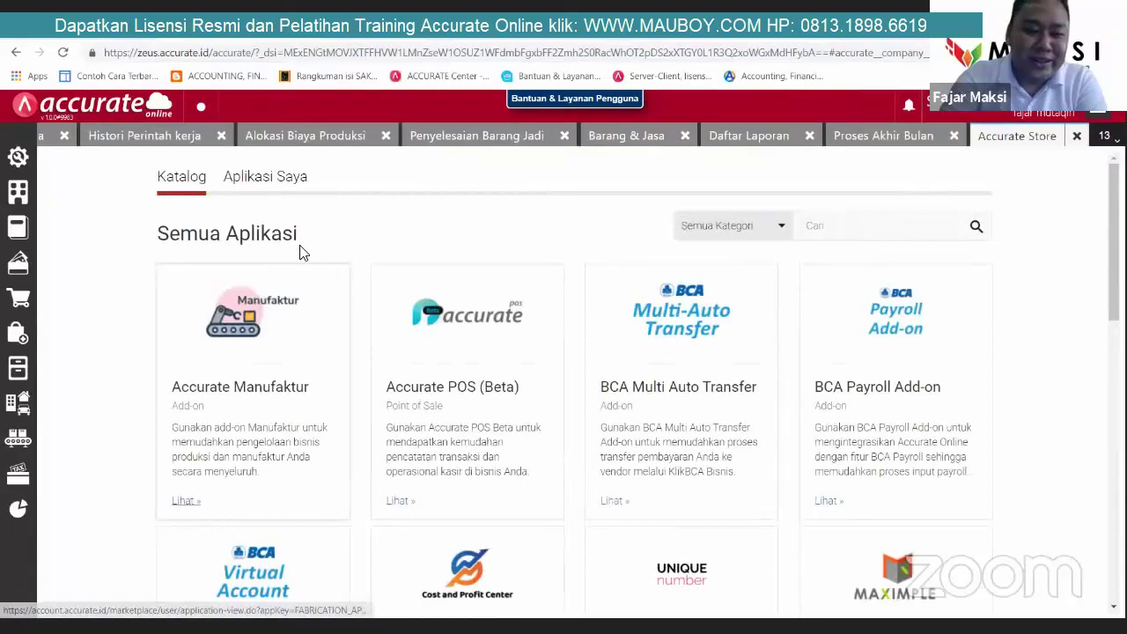
pyautogui.click(310, 294)
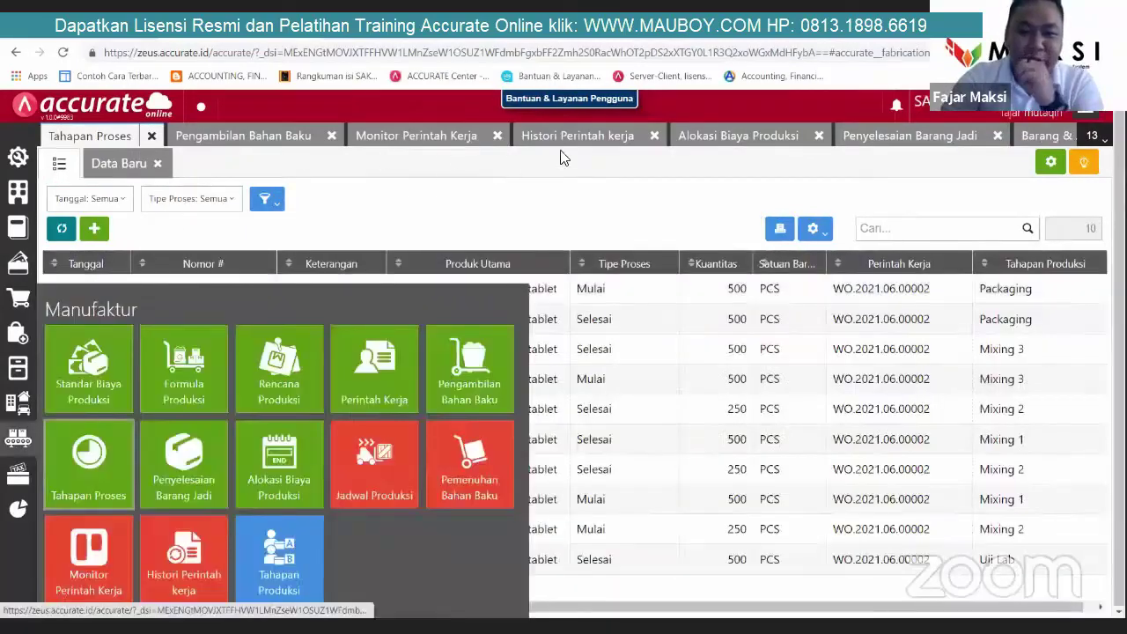
# Step: Review the process stages recorded in Histori Perintah kerja for work order WO.2021.06.00002
pyautogui.click(533, 591)
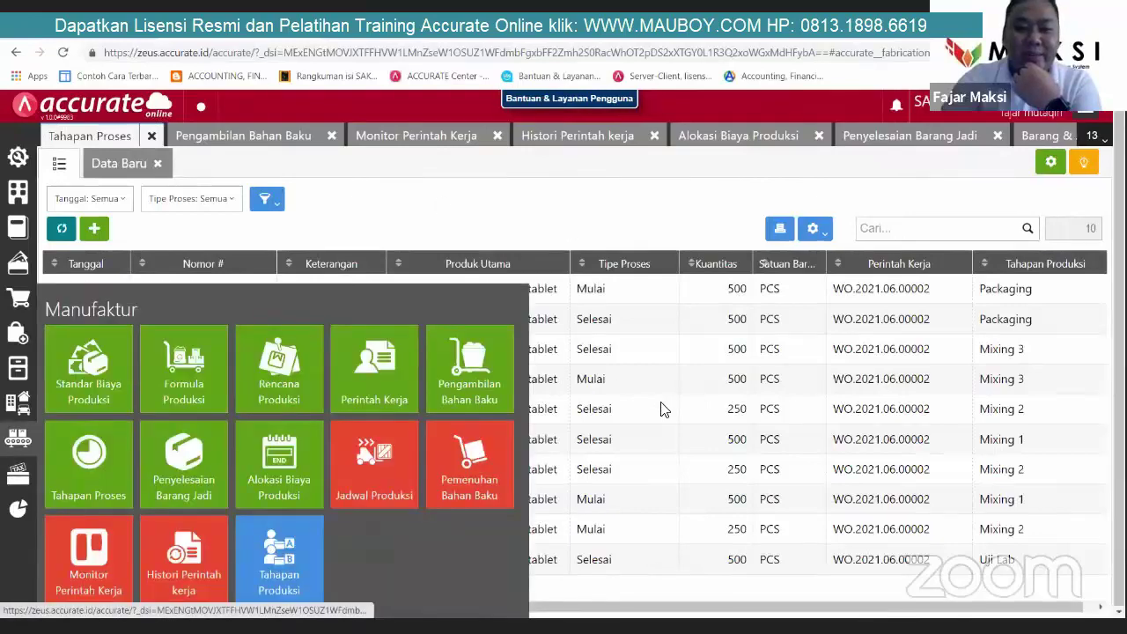
pyautogui.scroll(10, 639, 477)
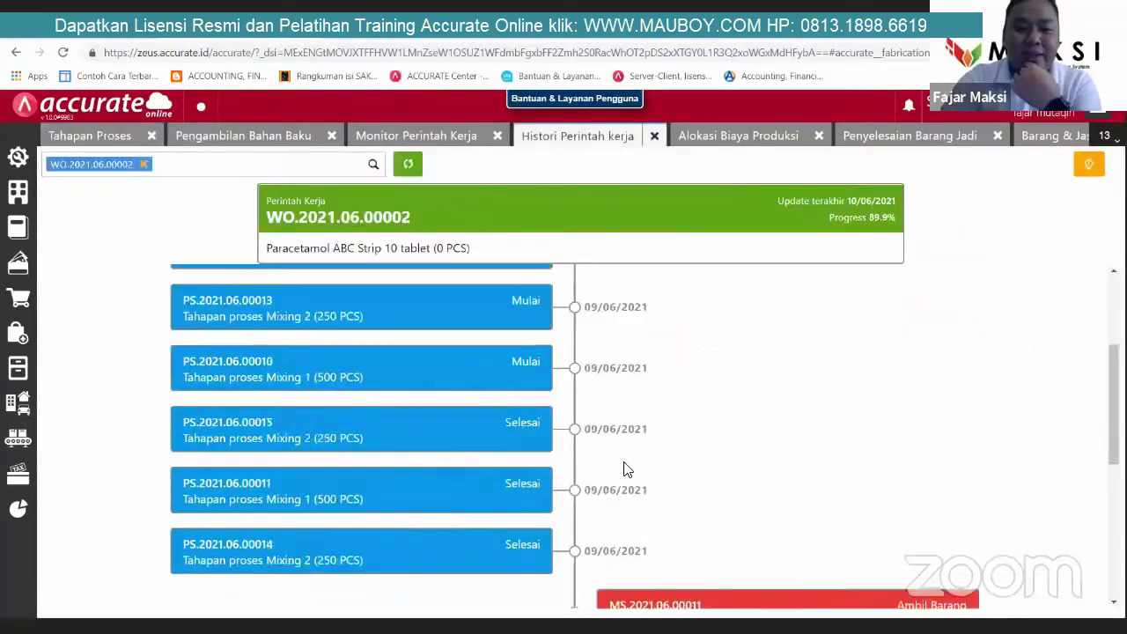
pyautogui.scroll(-2, 419, 317)
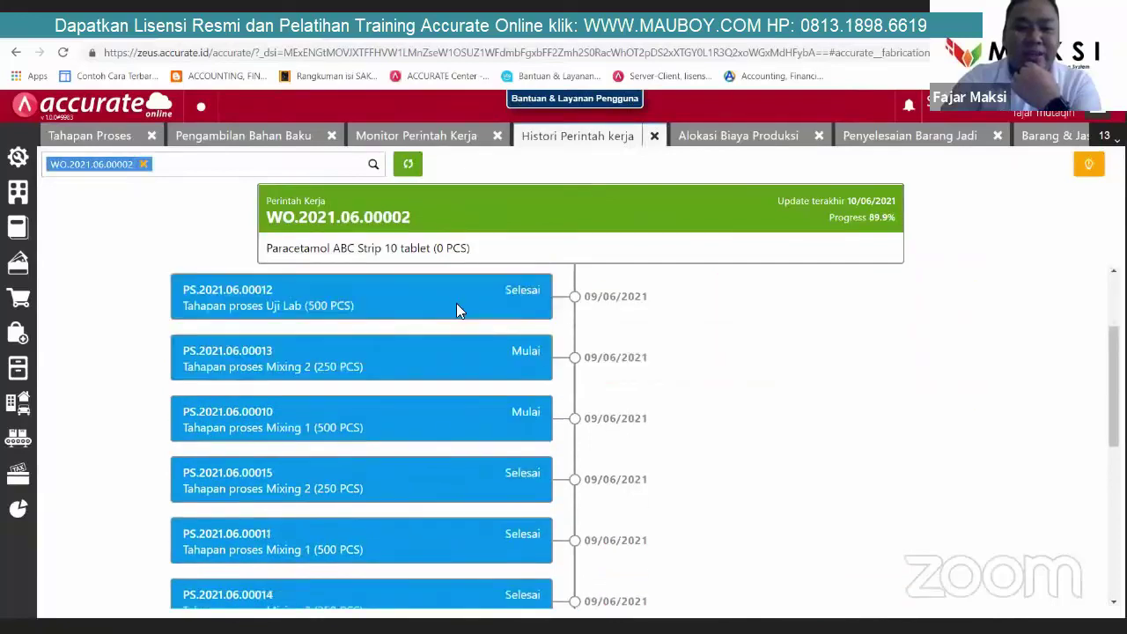
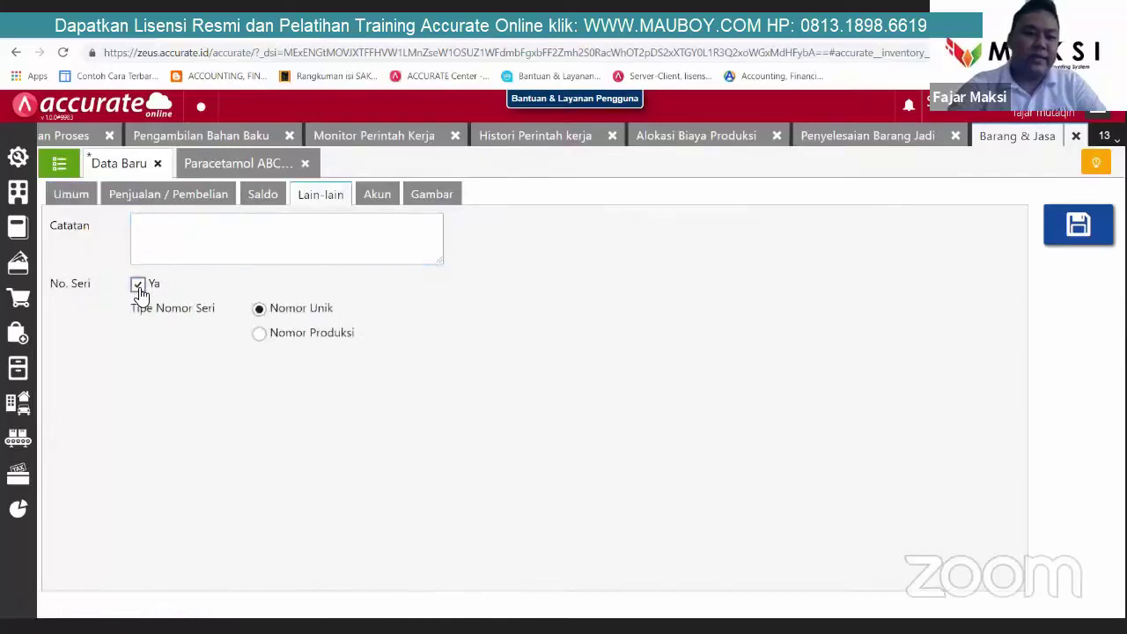
# Step: Compare both serial number types for the new item Barang FF, choose Nomor Unik, and save the item
pyautogui.click(261, 335)
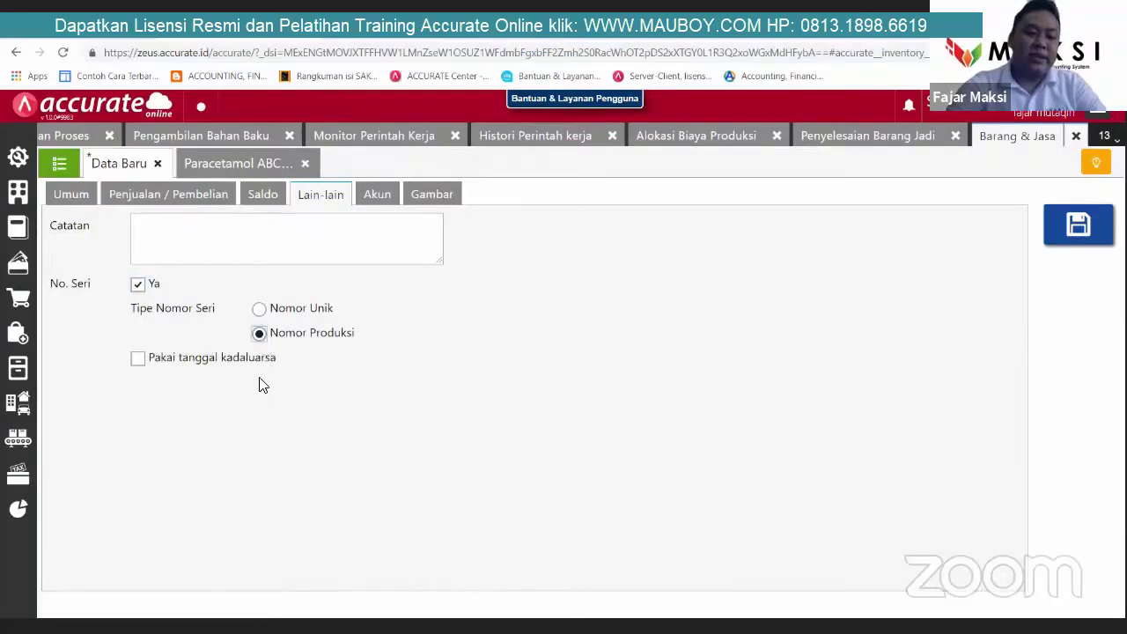
pyautogui.click(259, 310)
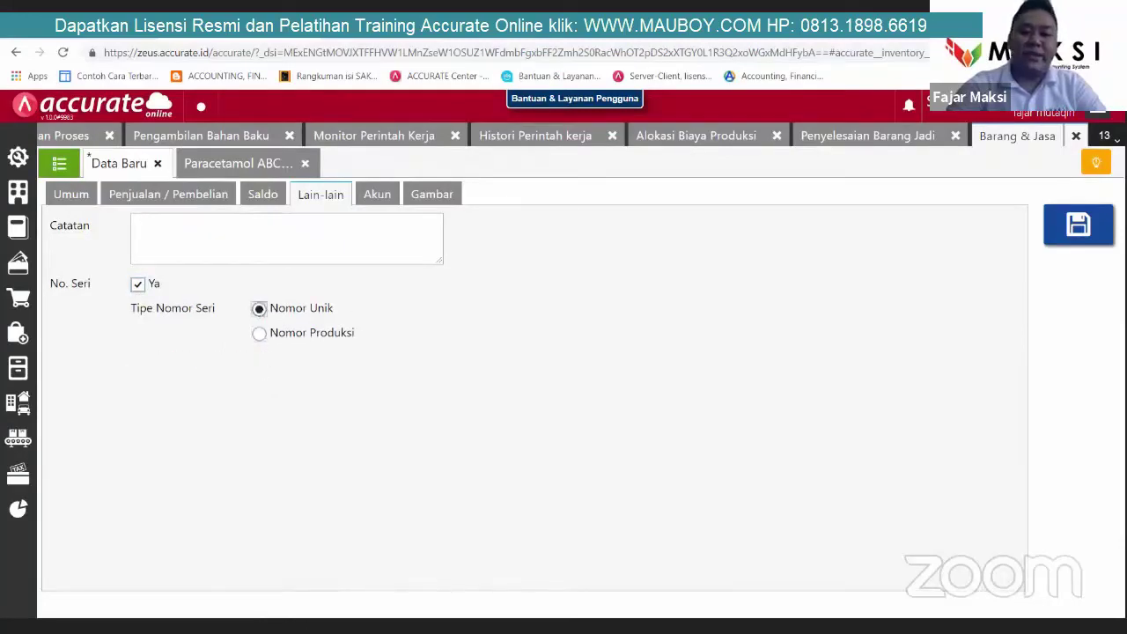
pyautogui.click(1099, 225)
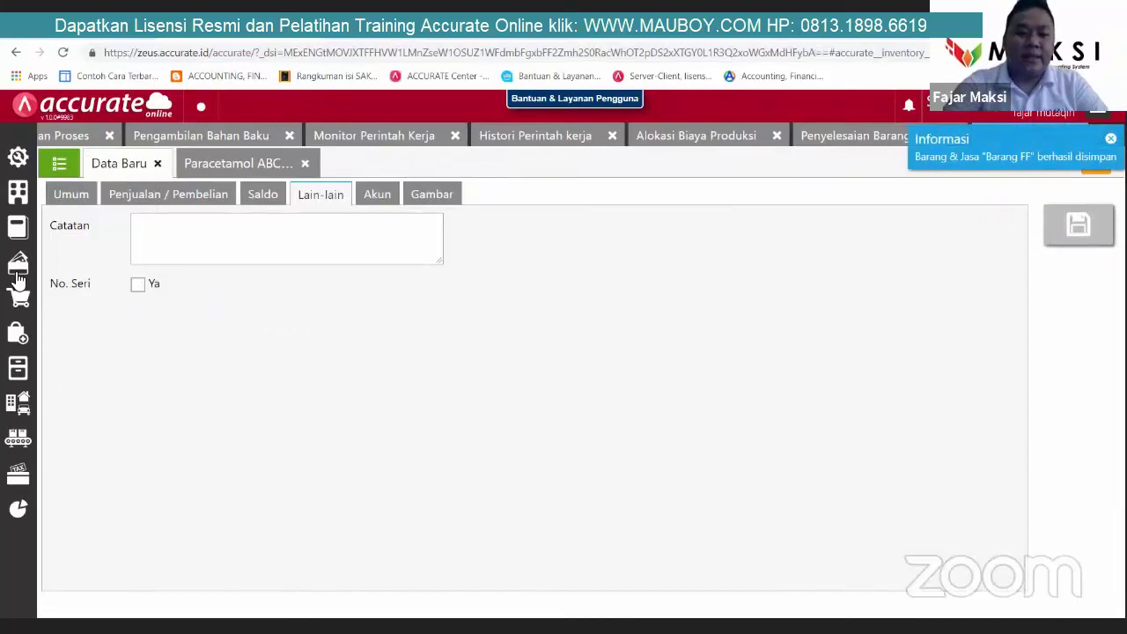
# Step: Open the serial/production number details of the Paracetamol ABC Strip 10 tablet line in finished goods completion FGS.2021.06.00003
pyautogui.click(841, 144)
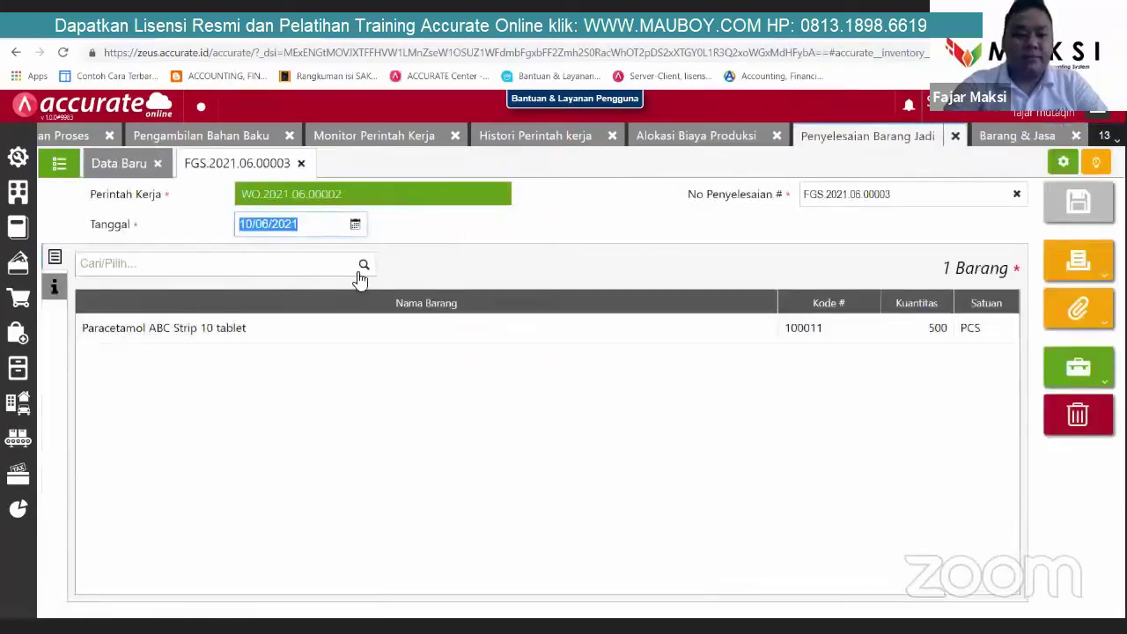
pyautogui.click(434, 342)
pyautogui.click(519, 282)
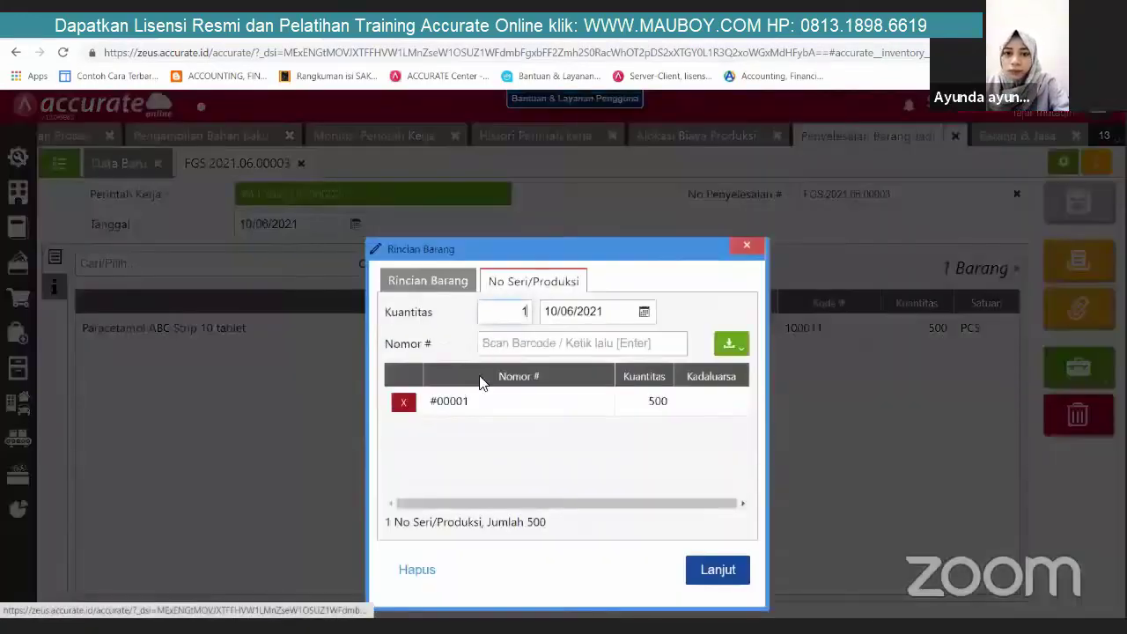
# Step: Generate ten sequential serial numbers starting at 12345 for the Paracetamol ABC Strip 10 tablet line
pyautogui.click(539, 337)
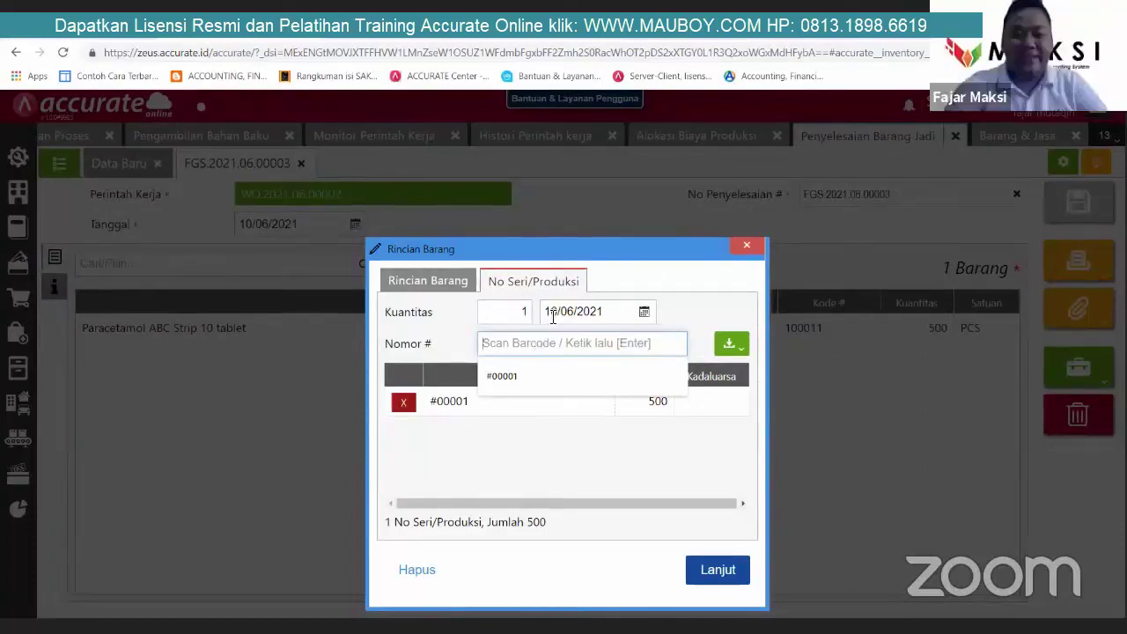
pyautogui.click(669, 322)
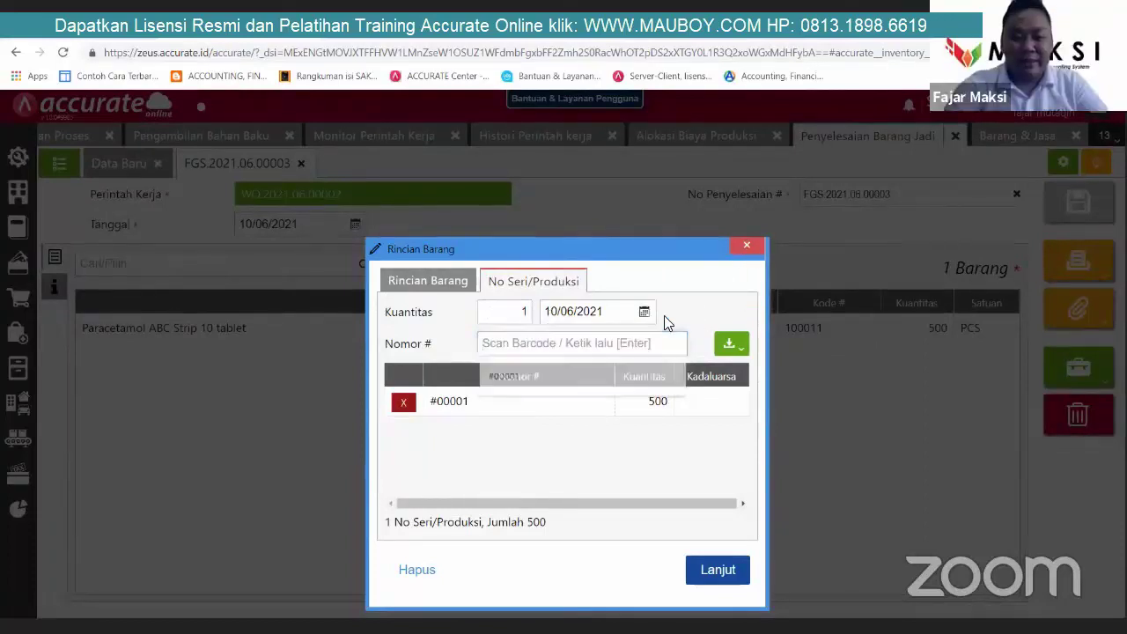
pyautogui.click(525, 310)
pyautogui.press('BackSpace')
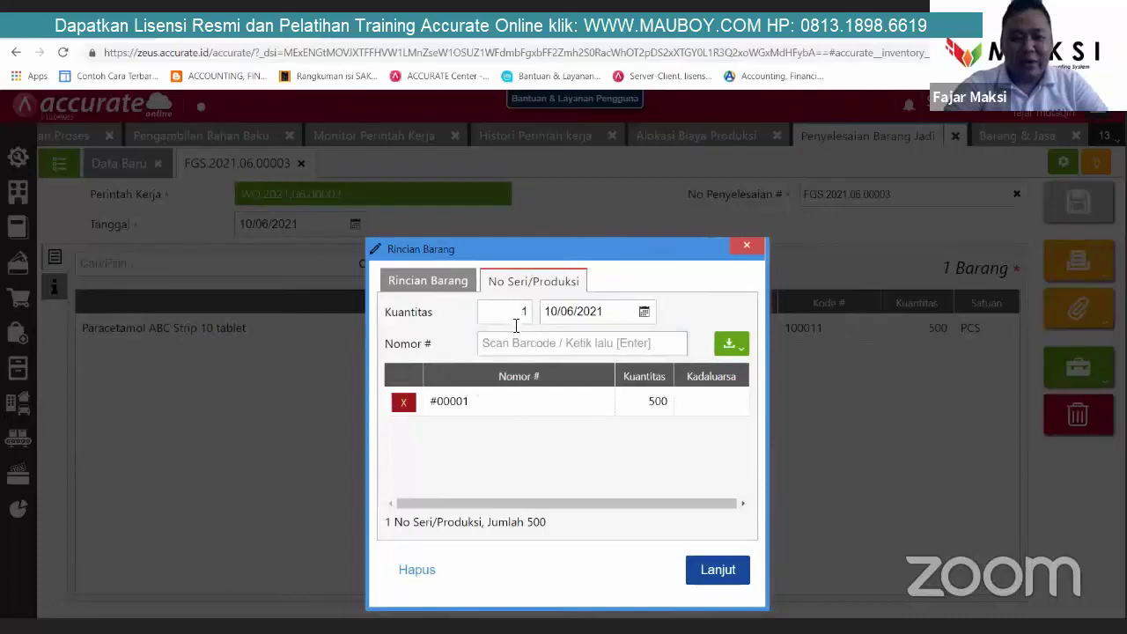
pyautogui.click(731, 343)
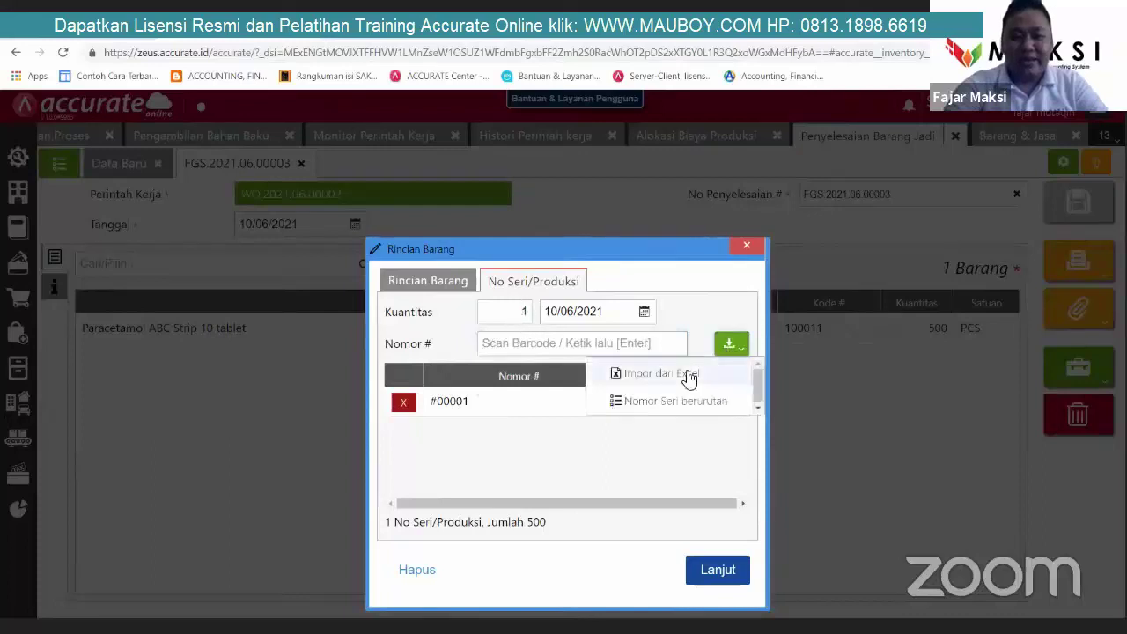
pyautogui.click(648, 402)
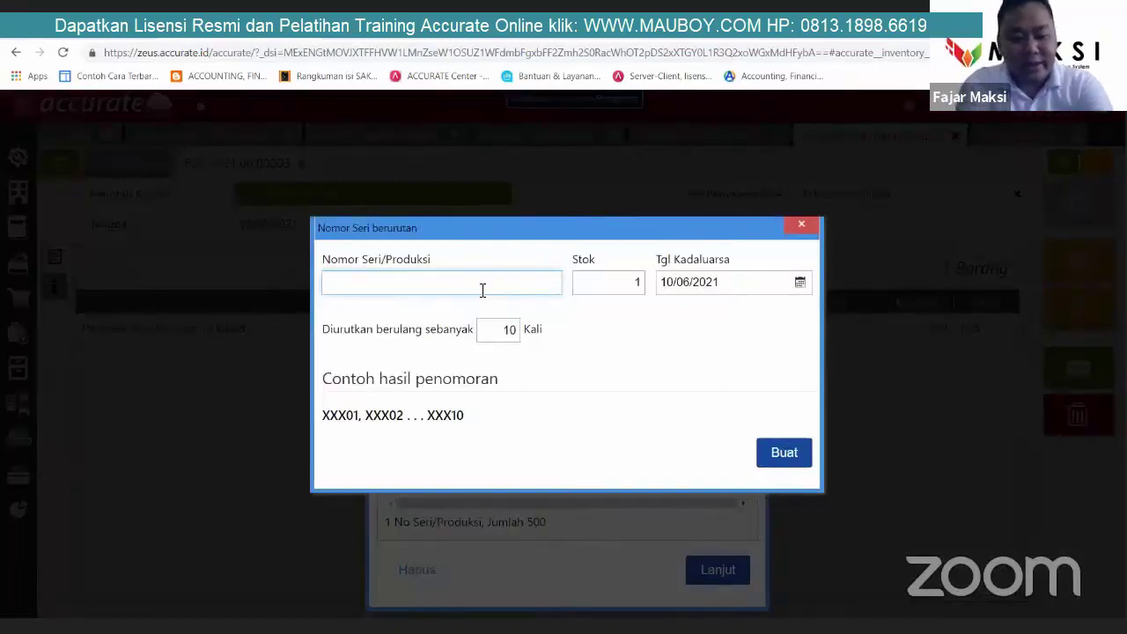
pyautogui.write('12345')
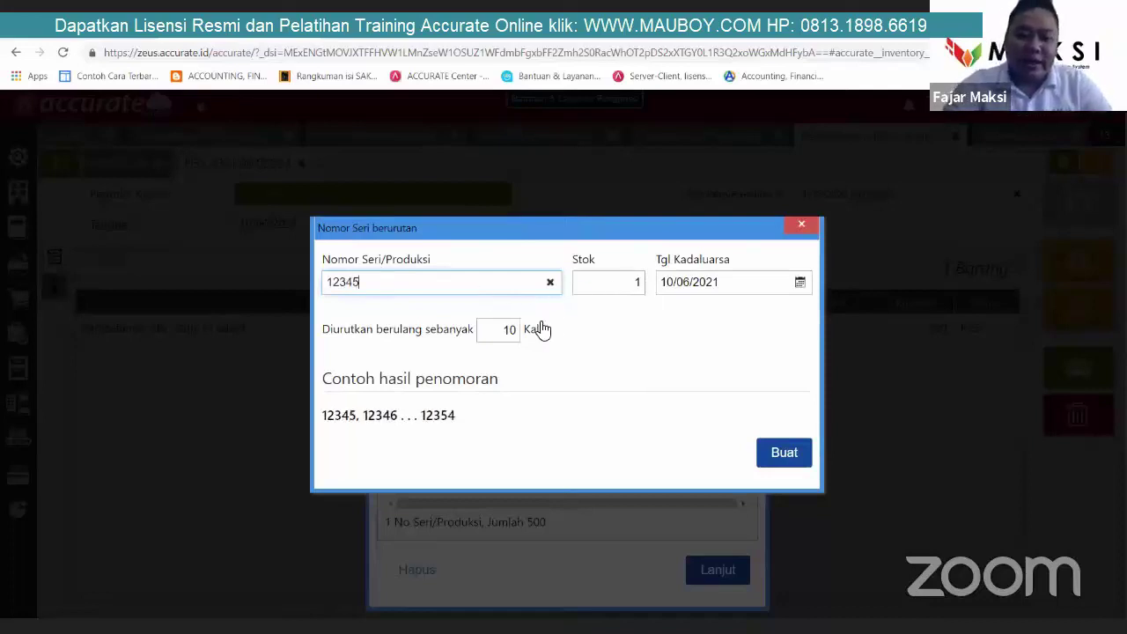
pyautogui.click(776, 454)
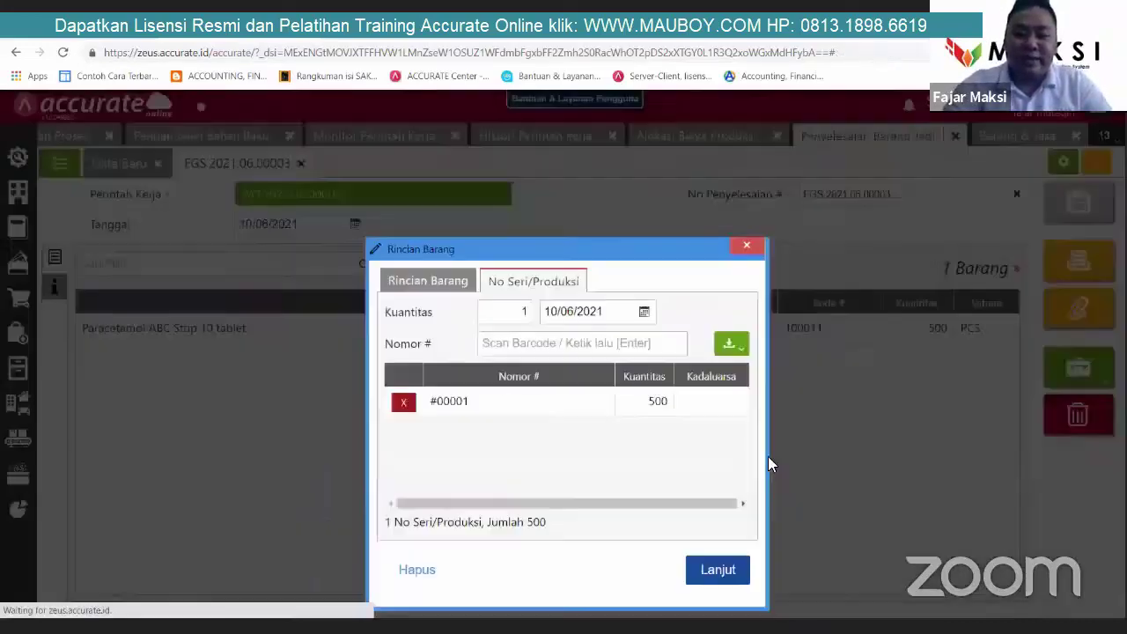
# Step: Review the generated serial numbers, try to accept them, and close the item details without applying them
pyautogui.scroll(-3, 515, 428)
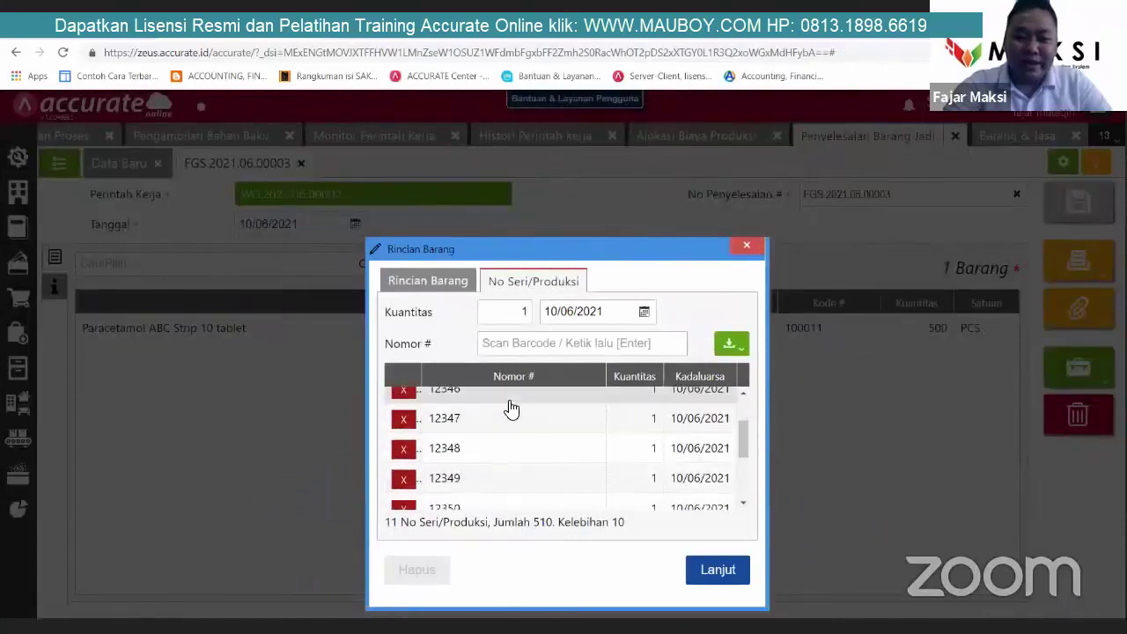
pyautogui.scroll(-2, 502, 434)
pyautogui.scroll(5, 490, 447)
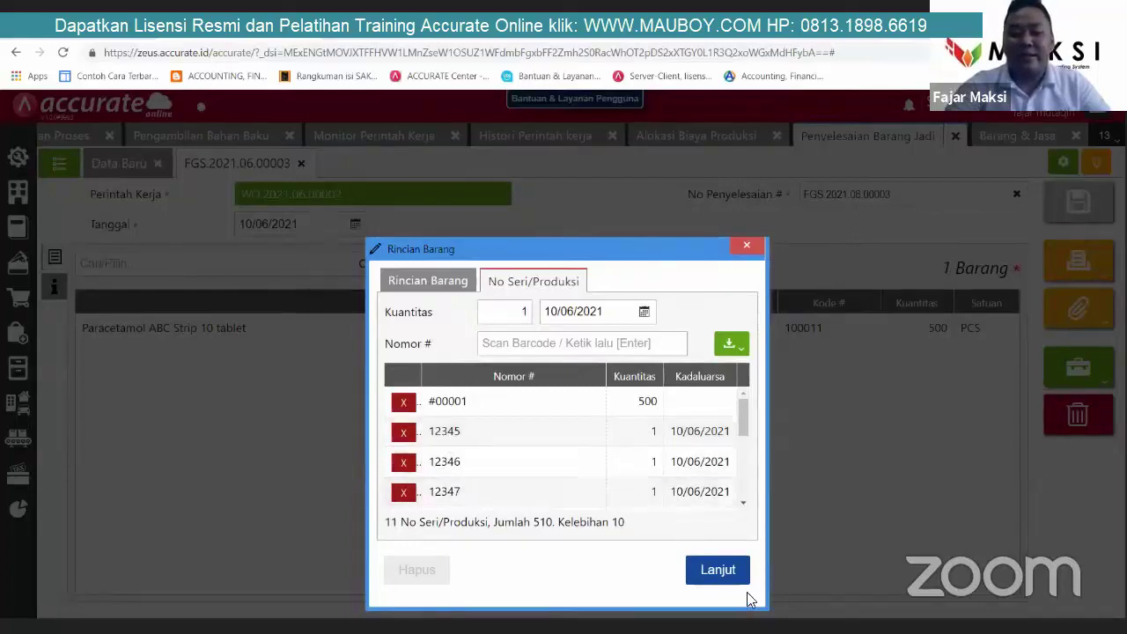
pyautogui.scroll(-1, 724, 495)
pyautogui.scroll(-3, 724, 495)
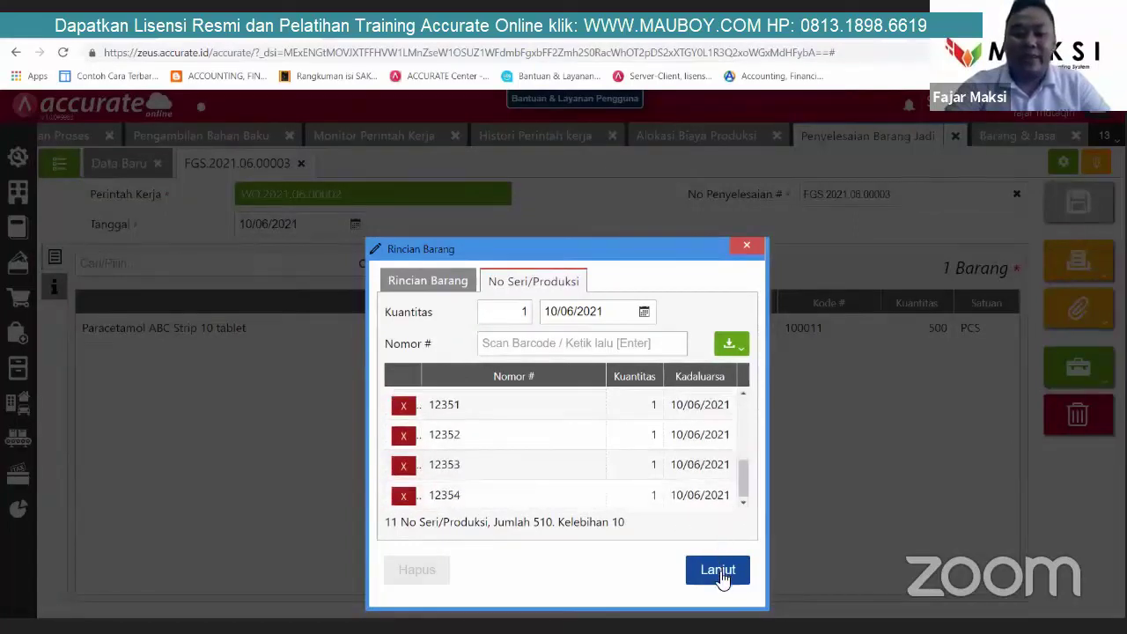
pyautogui.click(714, 574)
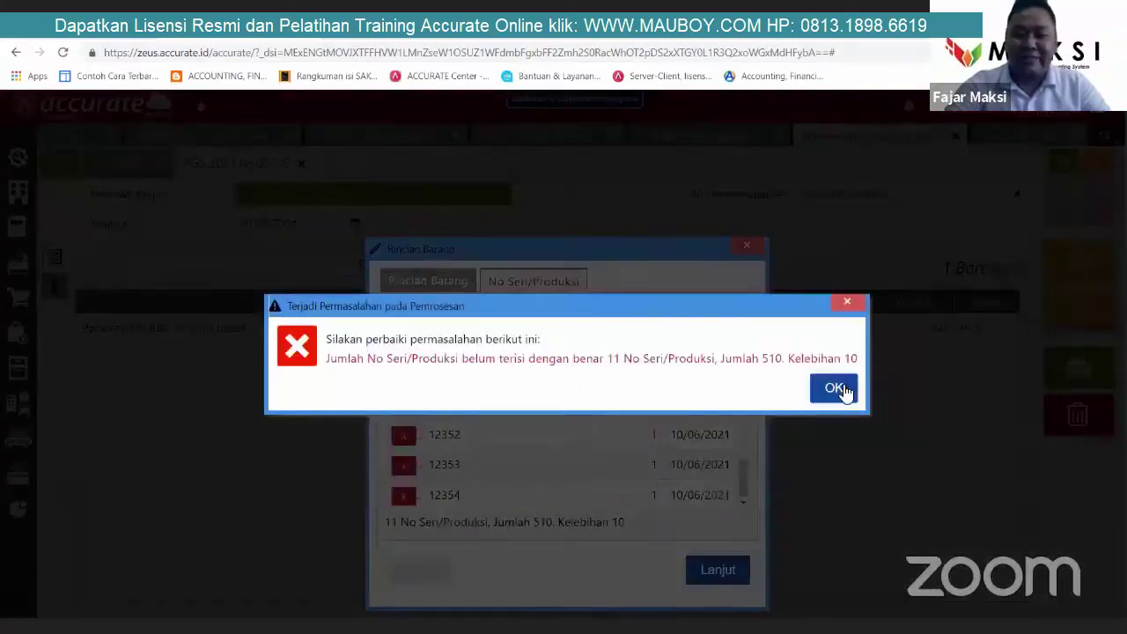
pyautogui.click(762, 259)
pyautogui.click(781, 336)
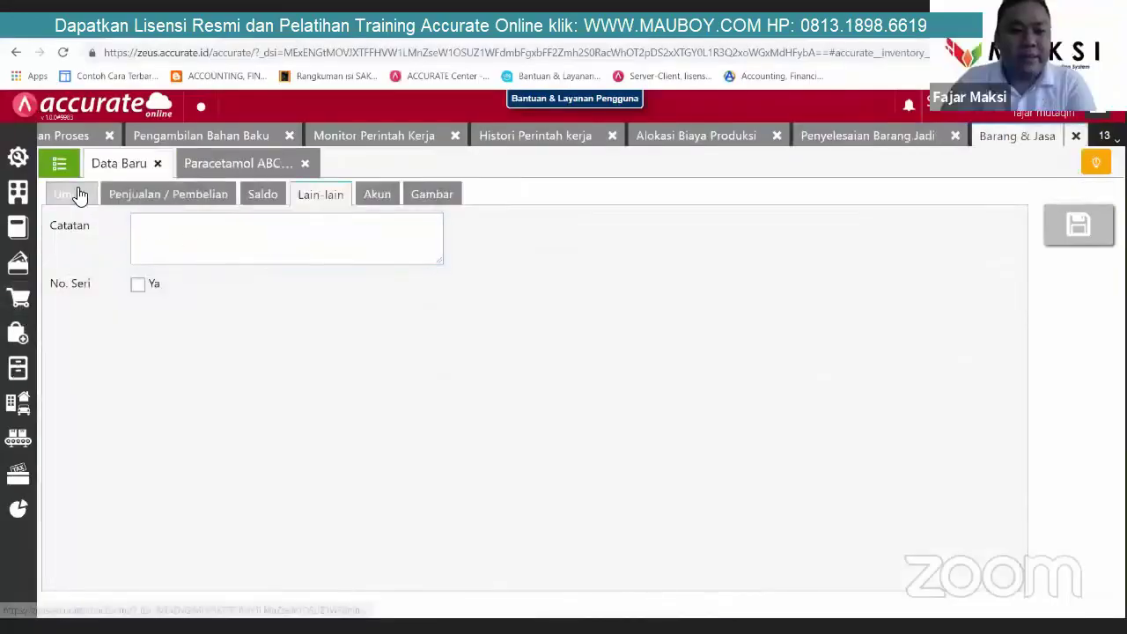
# Step: Open the Chlorpheniramine maleate item record from the Barang & Jasa list
pyautogui.click(77, 193)
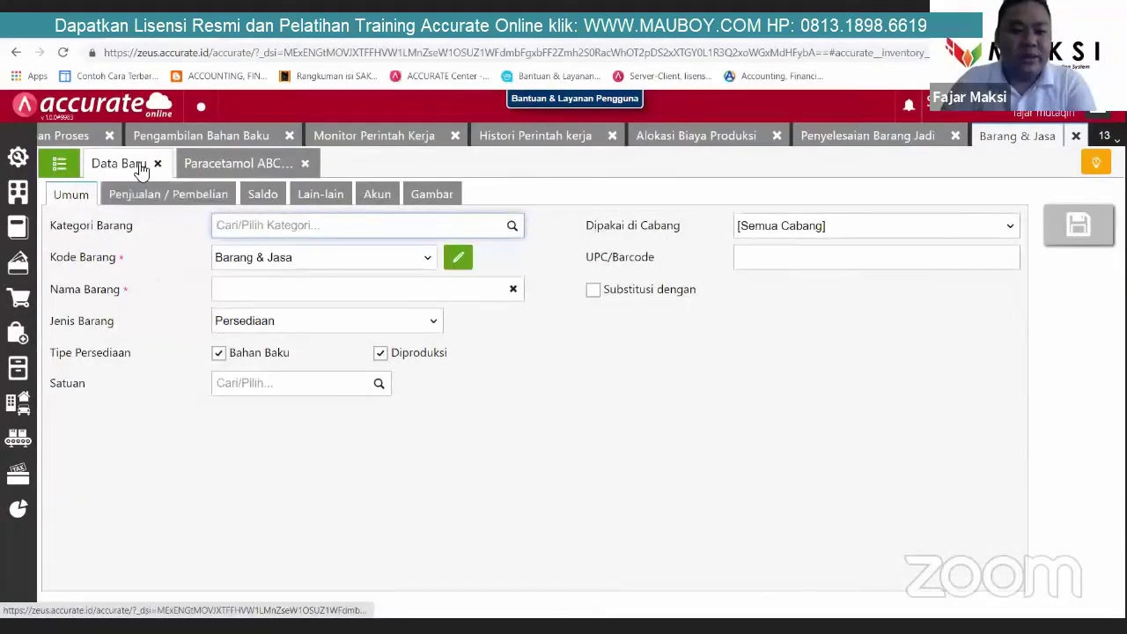
pyautogui.click(58, 163)
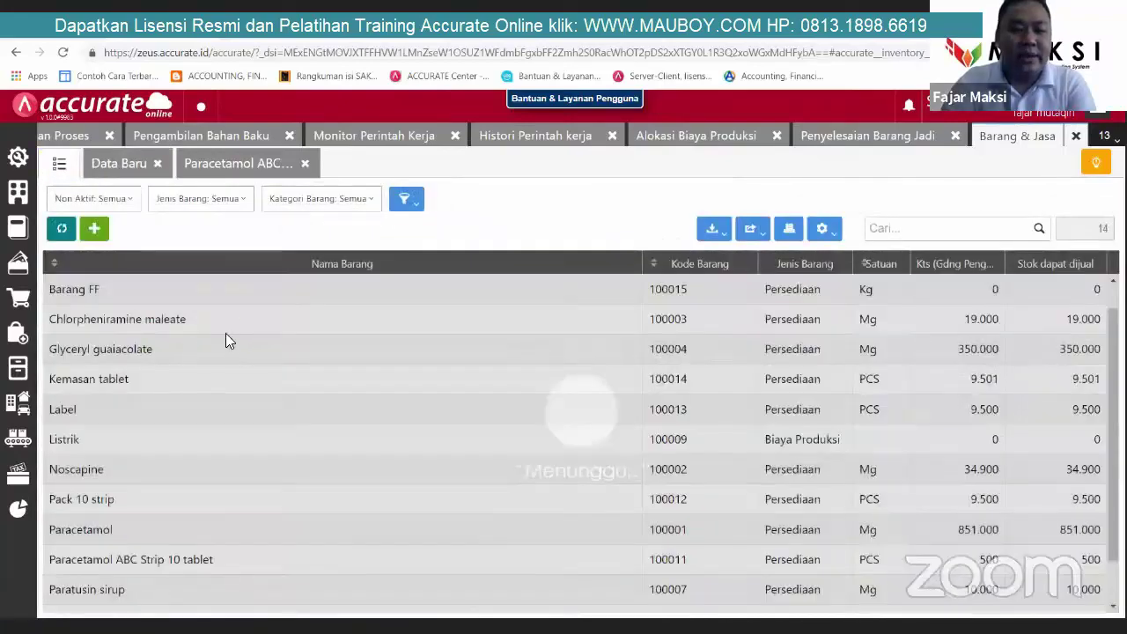
pyautogui.click(226, 328)
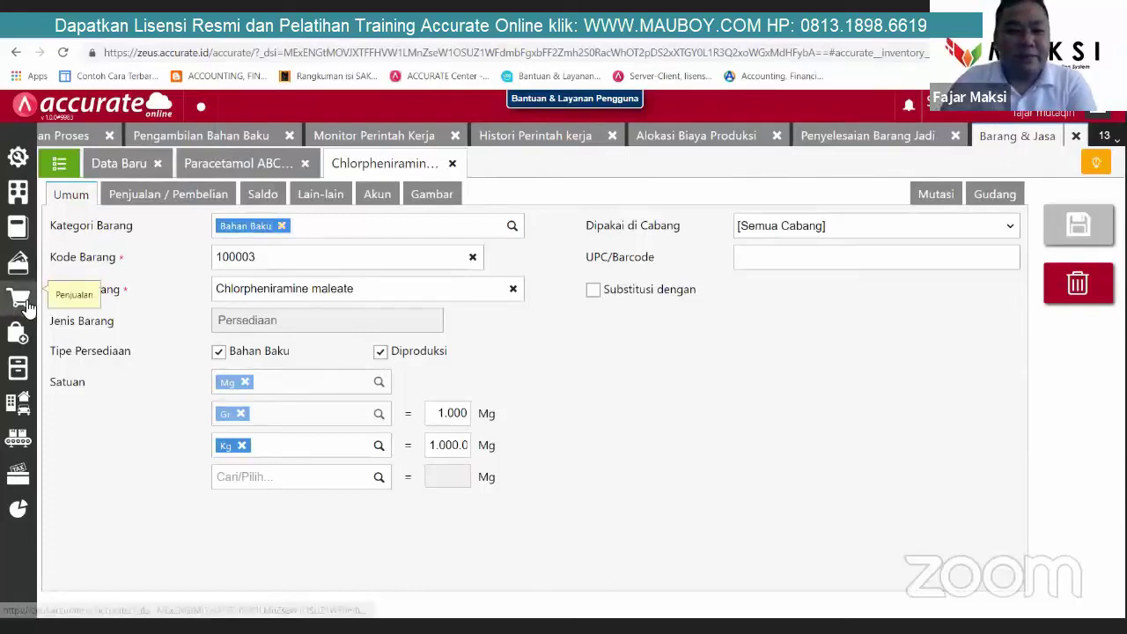
# Step: Start a new sales invoice (Faktur Penjualan) for Customer A and browse the items that can be added to it
pyautogui.moveTo(18, 300)
pyautogui.click(447, 326)
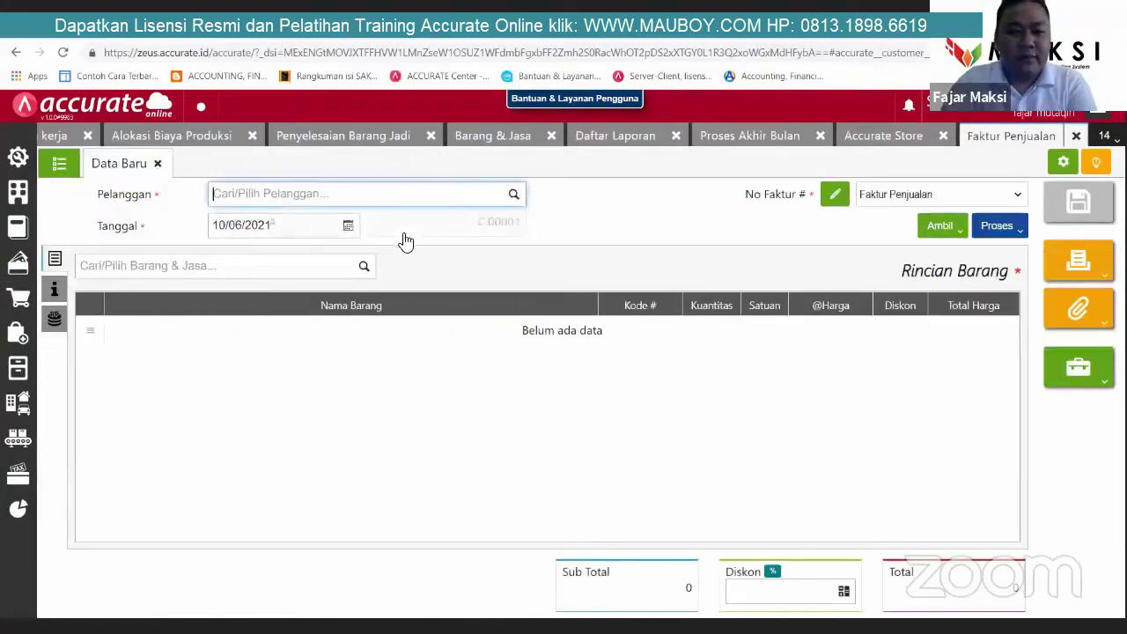
pyautogui.click(401, 227)
pyautogui.click(361, 268)
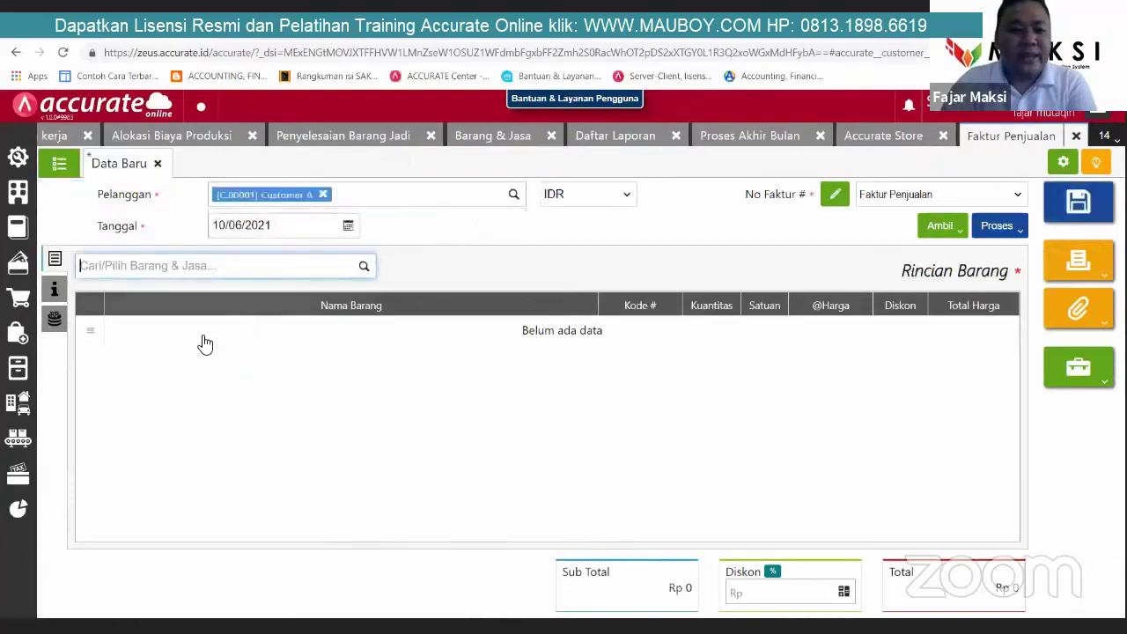
pyautogui.scroll(-3, 145, 350)
pyautogui.scroll(4, 144, 349)
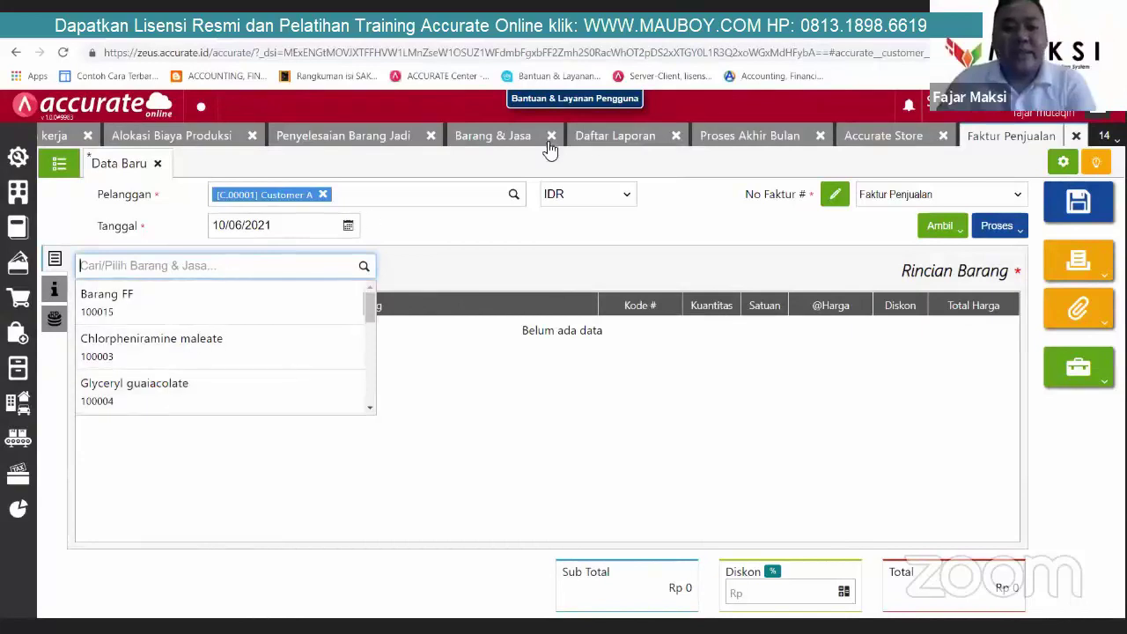
# Step: Enable serial numbers on the Kemasan tablet item and set the serial number type to Nomor Produksi
pyautogui.click(493, 145)
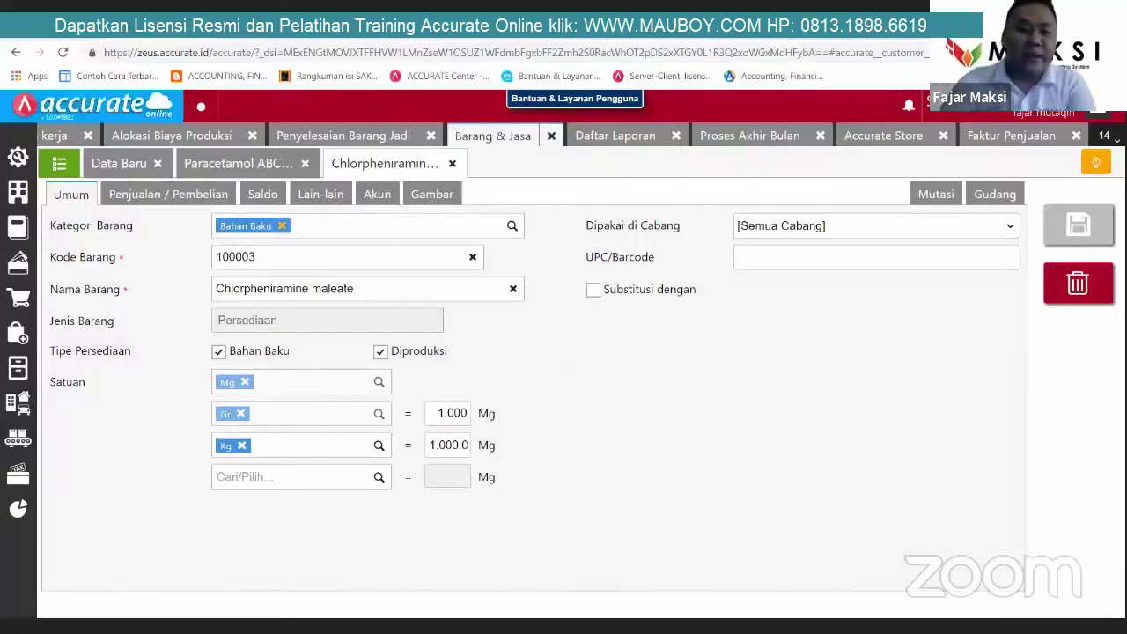
pyautogui.click(59, 163)
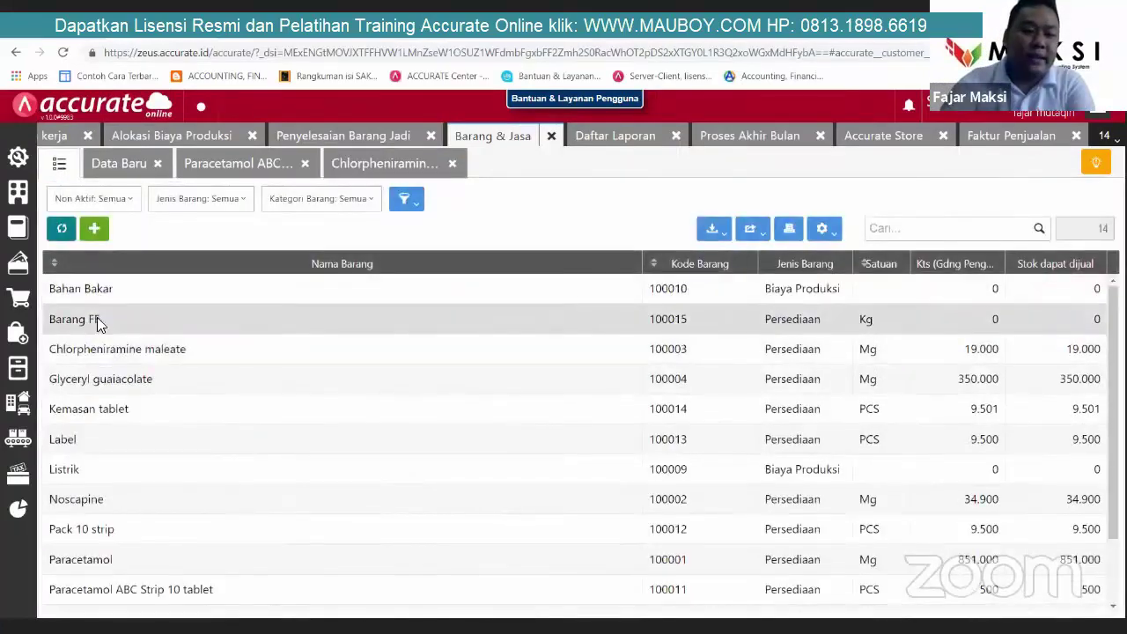
pyautogui.click(95, 319)
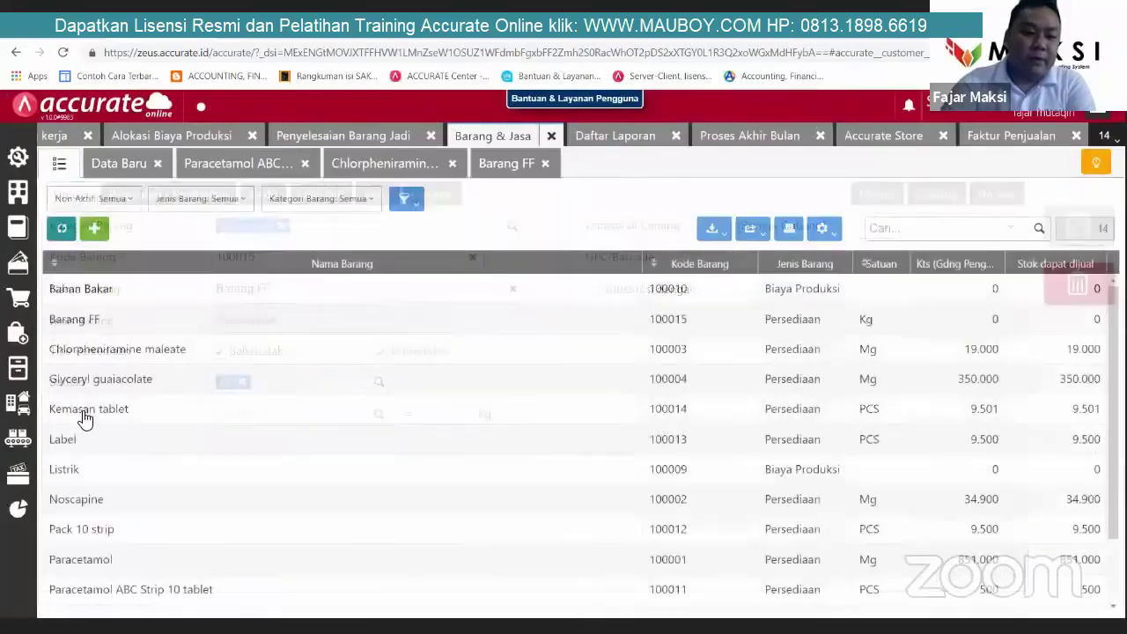
pyautogui.click(86, 408)
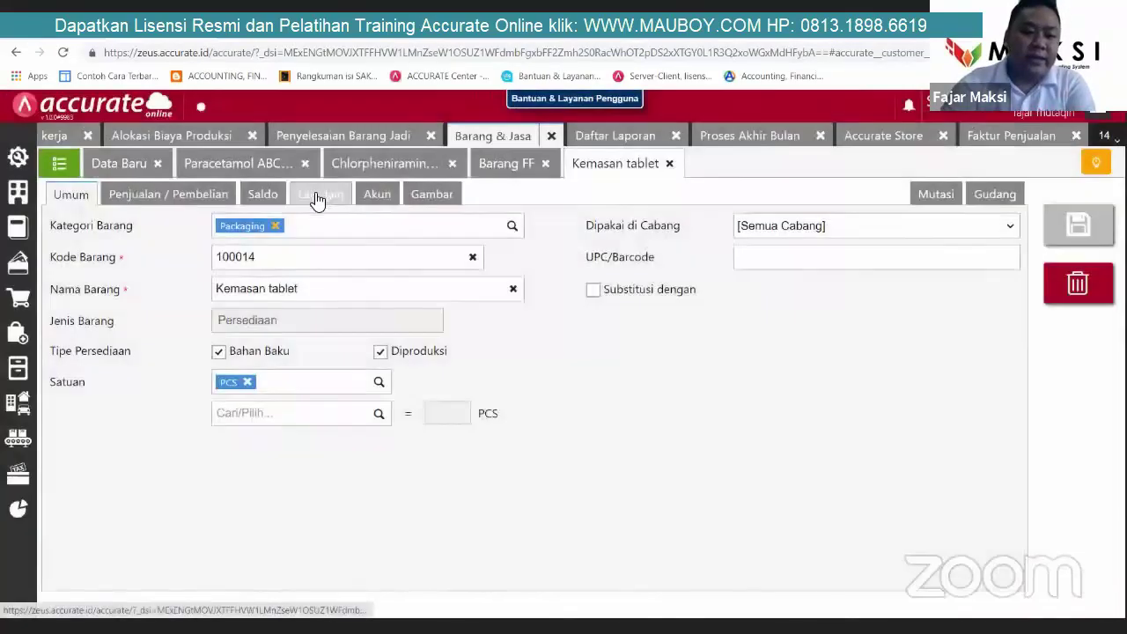
pyautogui.click(317, 194)
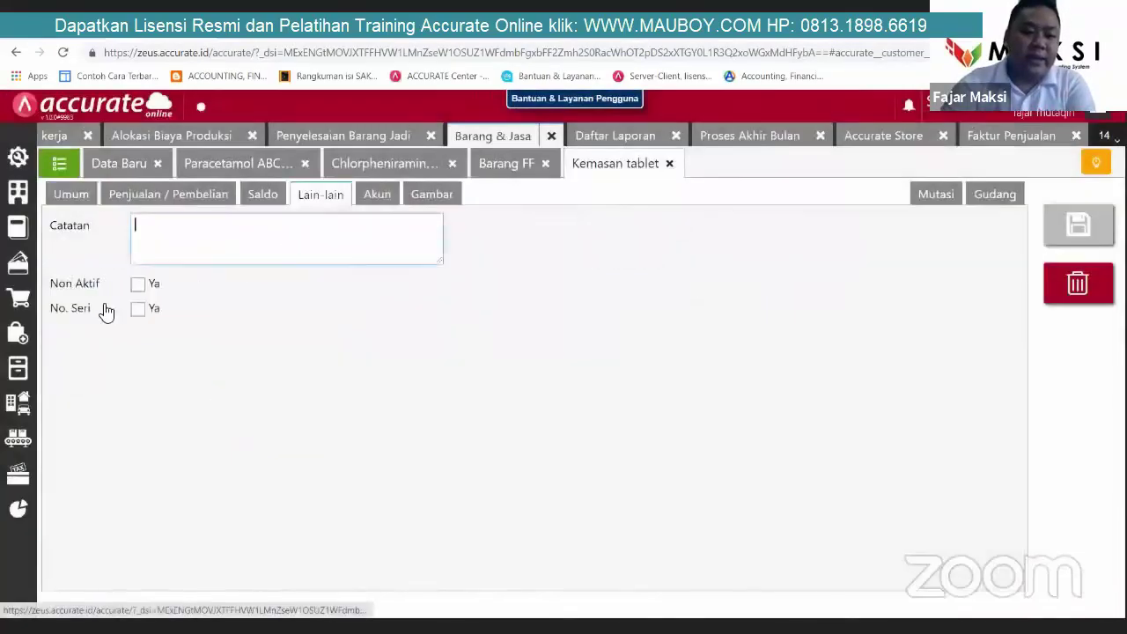
pyautogui.click(139, 310)
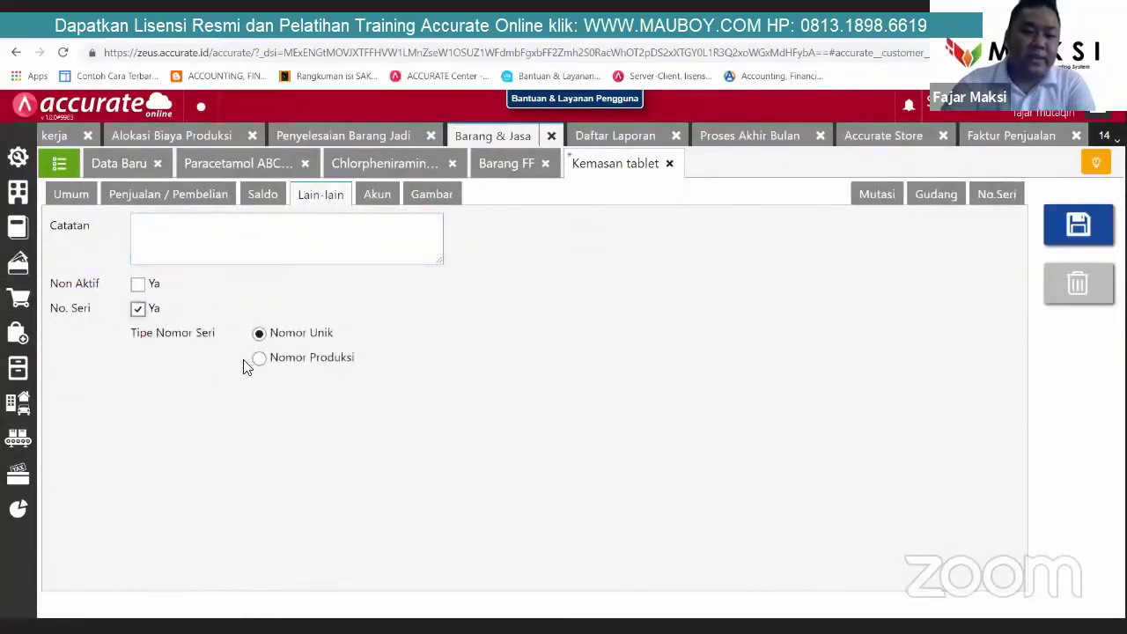
pyautogui.click(260, 360)
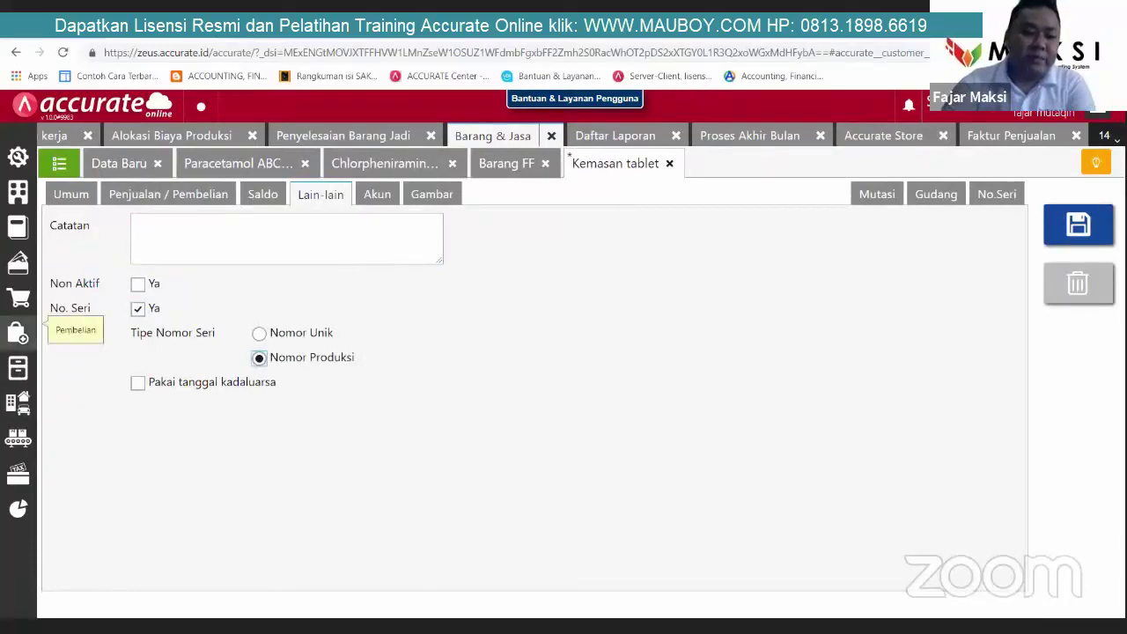
pyautogui.click(20, 335)
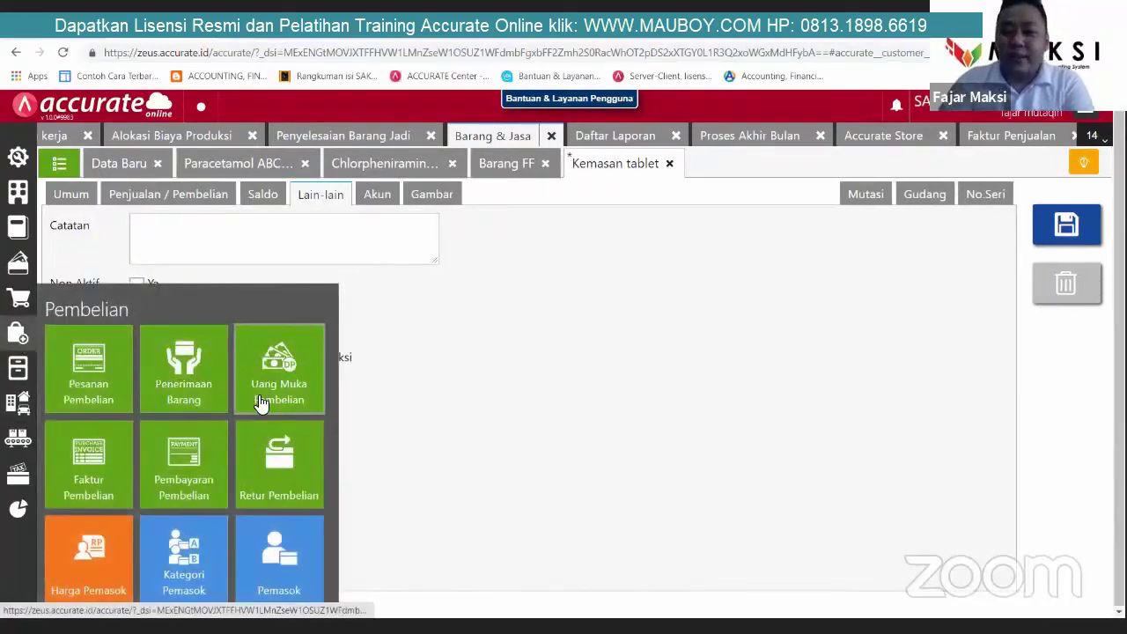
pyautogui.click(365, 264)
# Step: Enable serial numbers of type Nomor Produksi on the Phenylpropanolamine HCl item and save the item
pyautogui.click(69, 166)
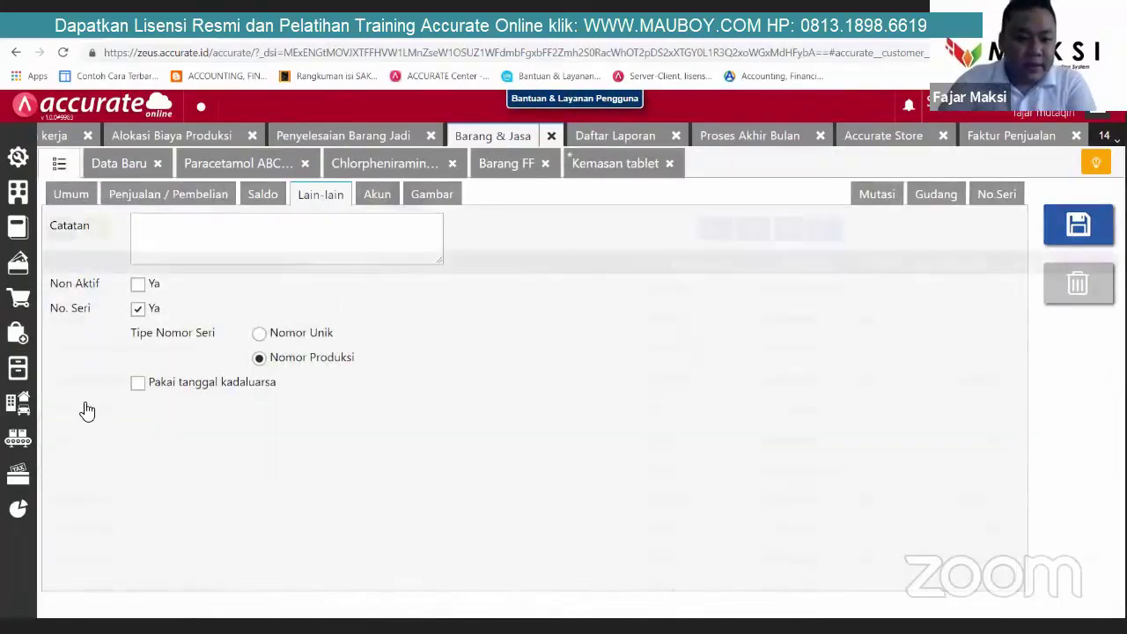
pyautogui.scroll(-1, 132, 519)
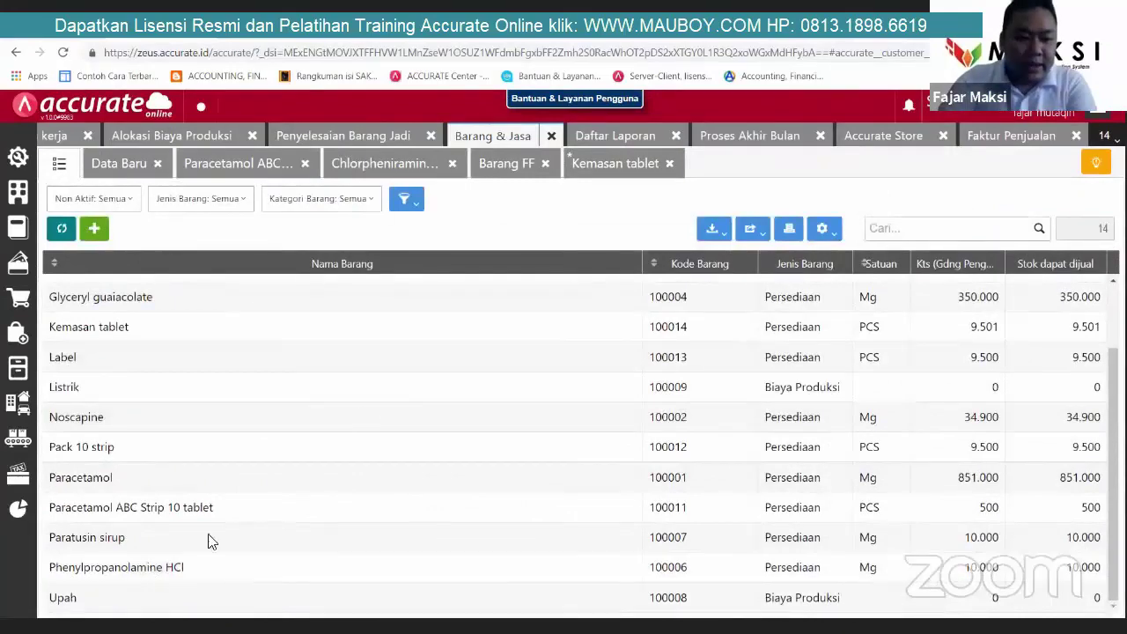
pyautogui.click(206, 535)
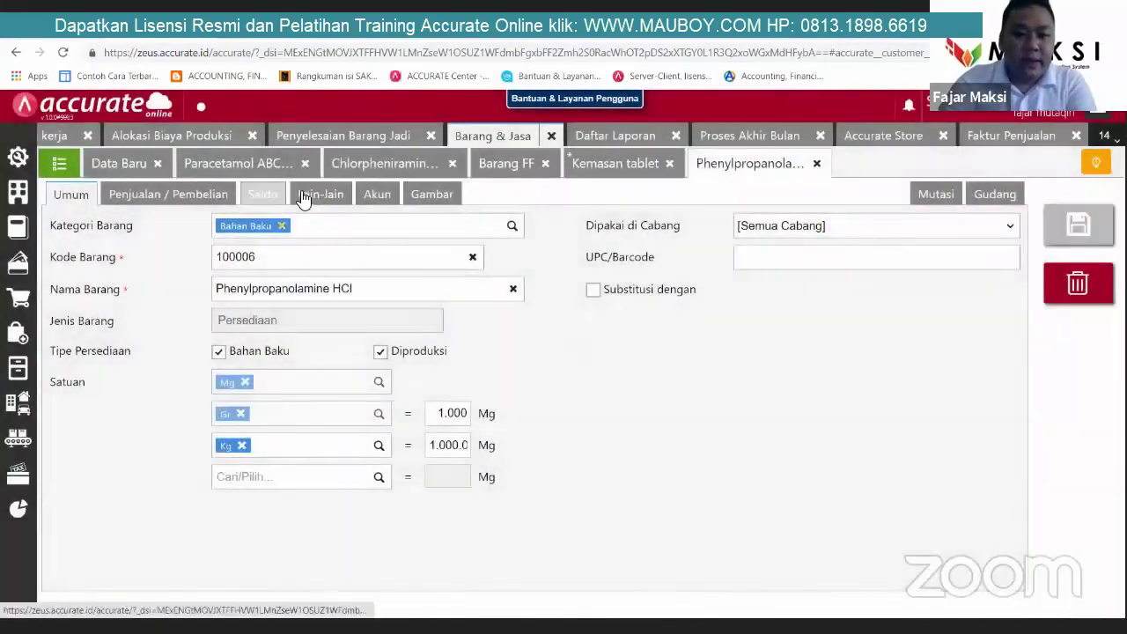
pyautogui.click(319, 195)
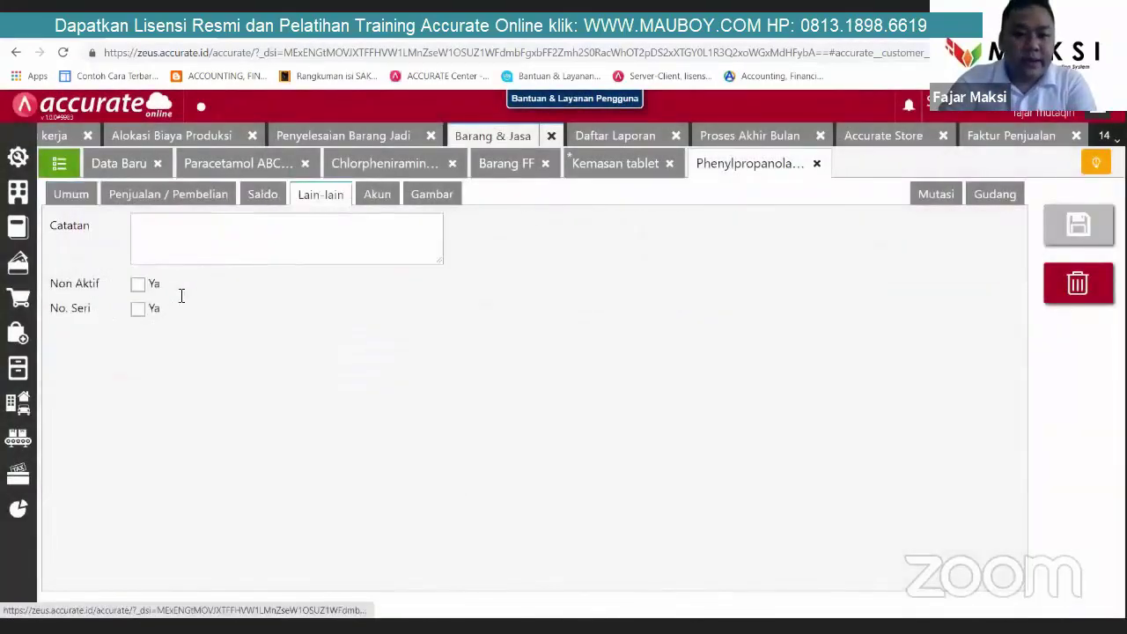
pyautogui.click(138, 308)
pyautogui.click(268, 362)
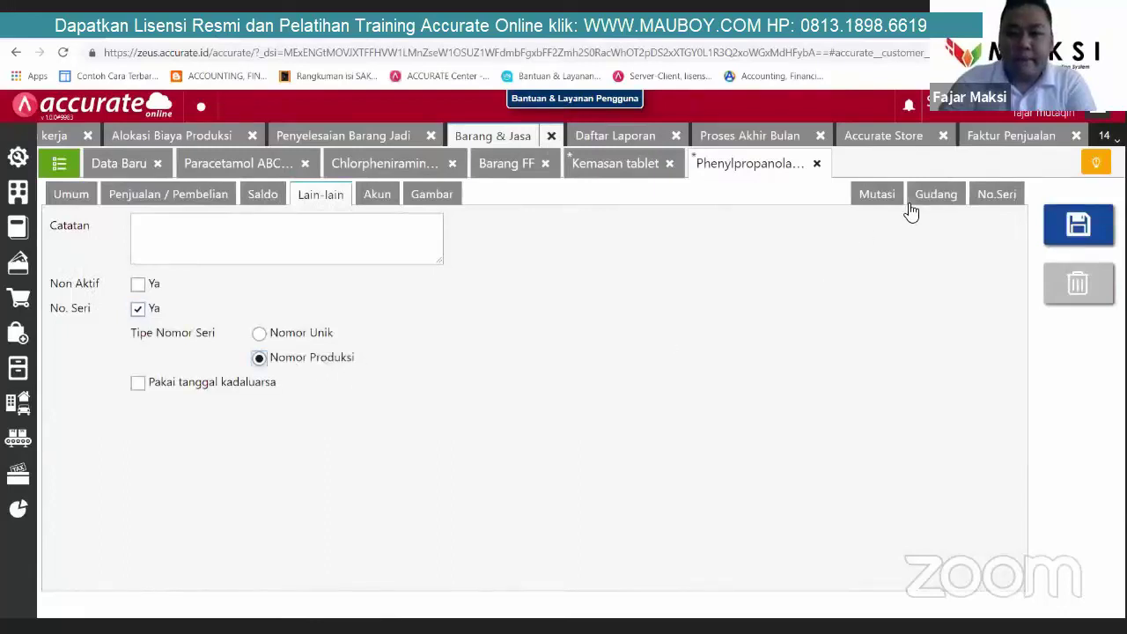
pyautogui.click(1078, 224)
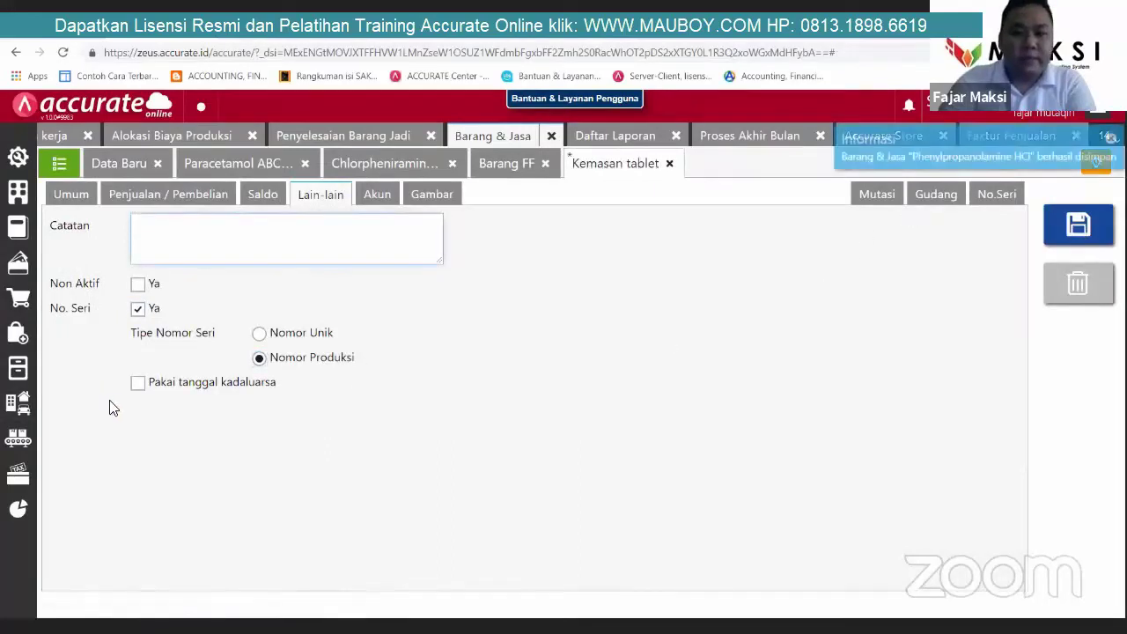
# Step: Start a new purchase invoice (Faktur Pembelian) for supplier PT ABC
pyautogui.click(17, 333)
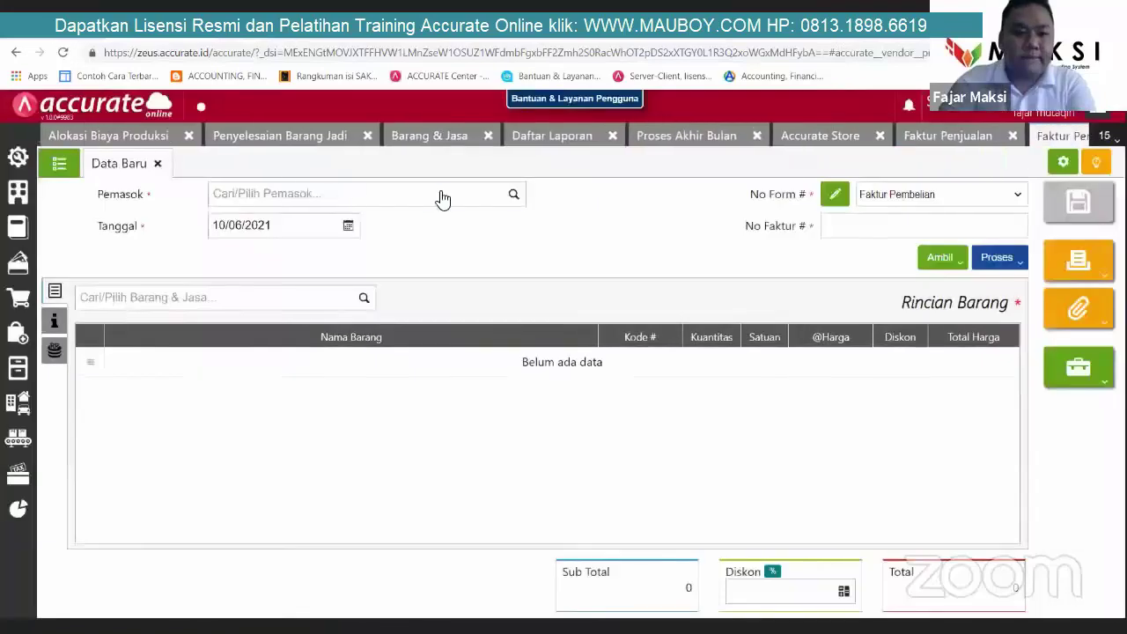
pyautogui.click(518, 195)
pyautogui.click(347, 224)
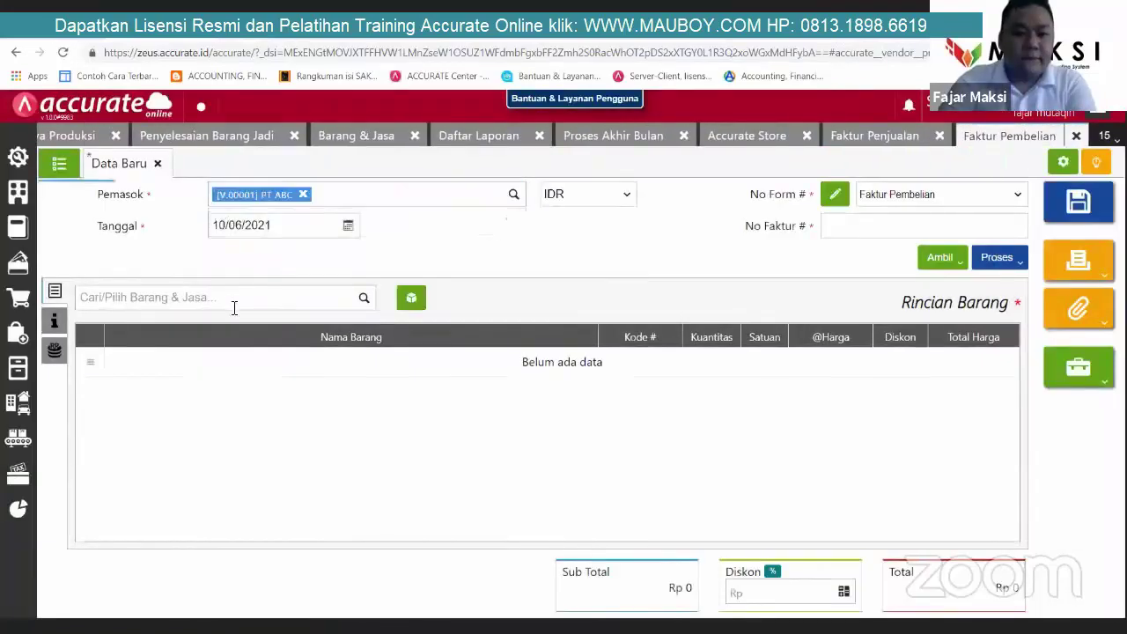
# Step: Try to add an item to the purchase invoice by searching for "hc"
pyautogui.click(235, 308)
pyautogui.write('hc')
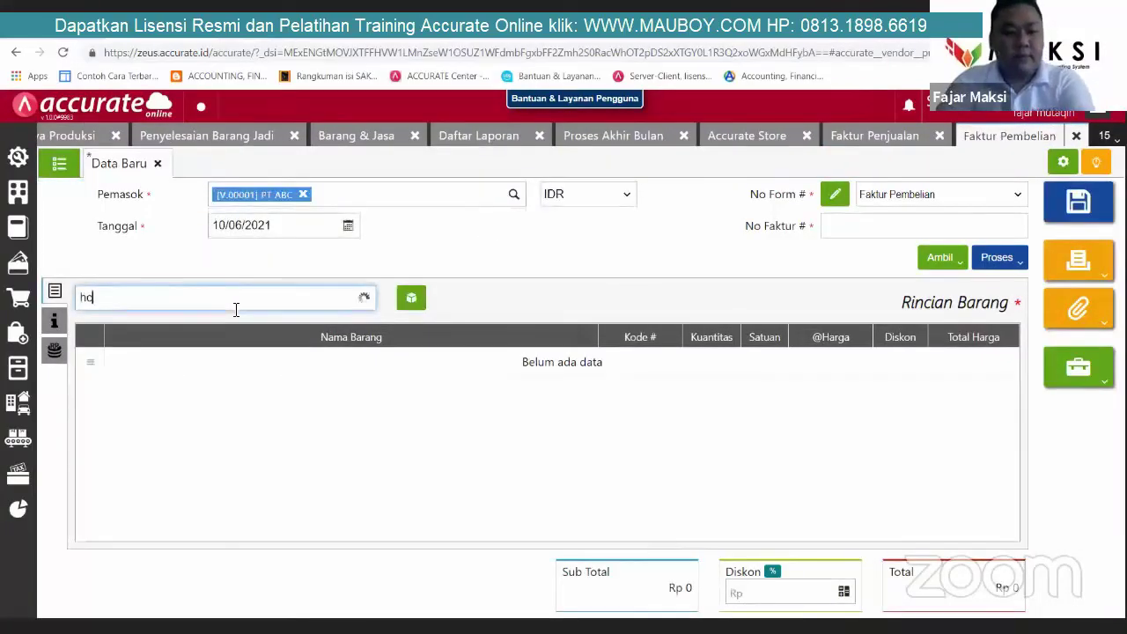
pyautogui.click(147, 395)
pyautogui.click(187, 301)
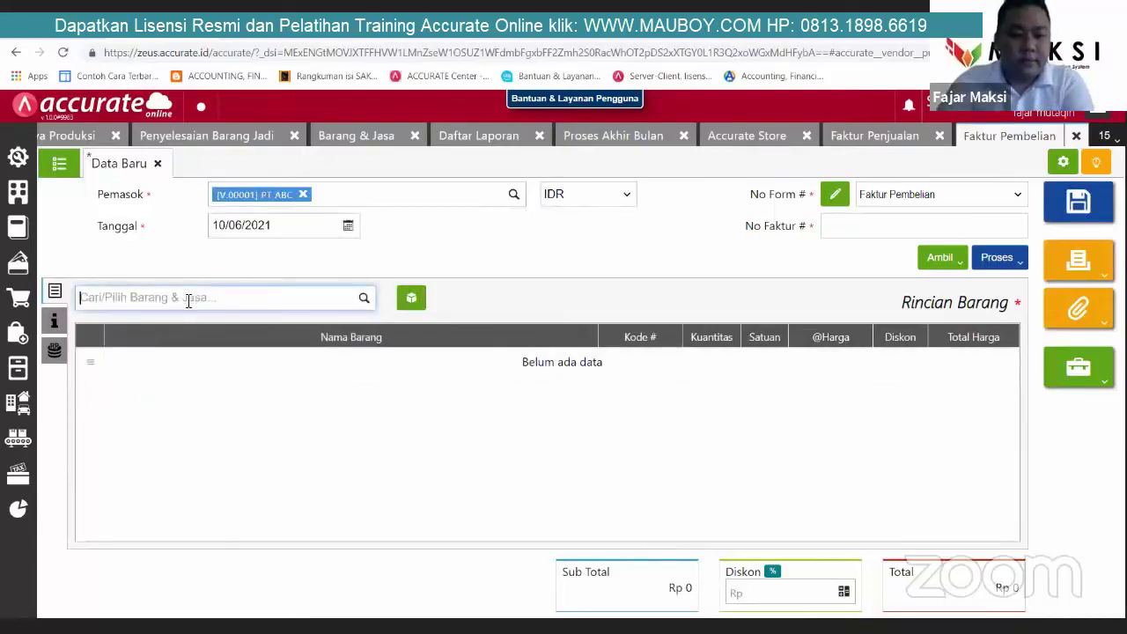
pyautogui.write('hc')
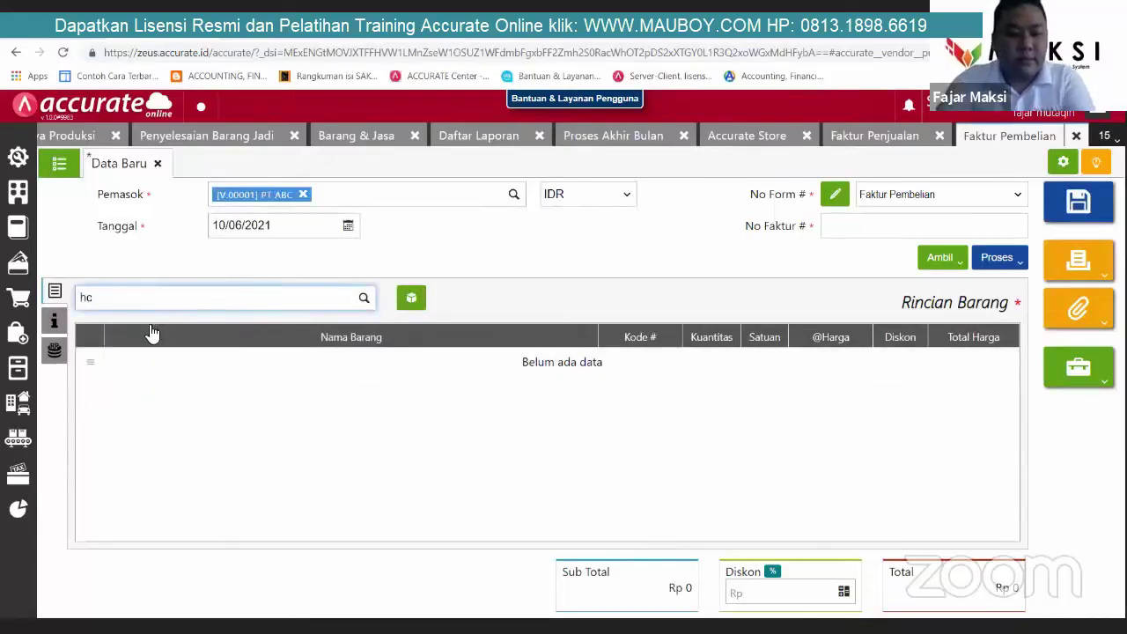
pyautogui.click(154, 336)
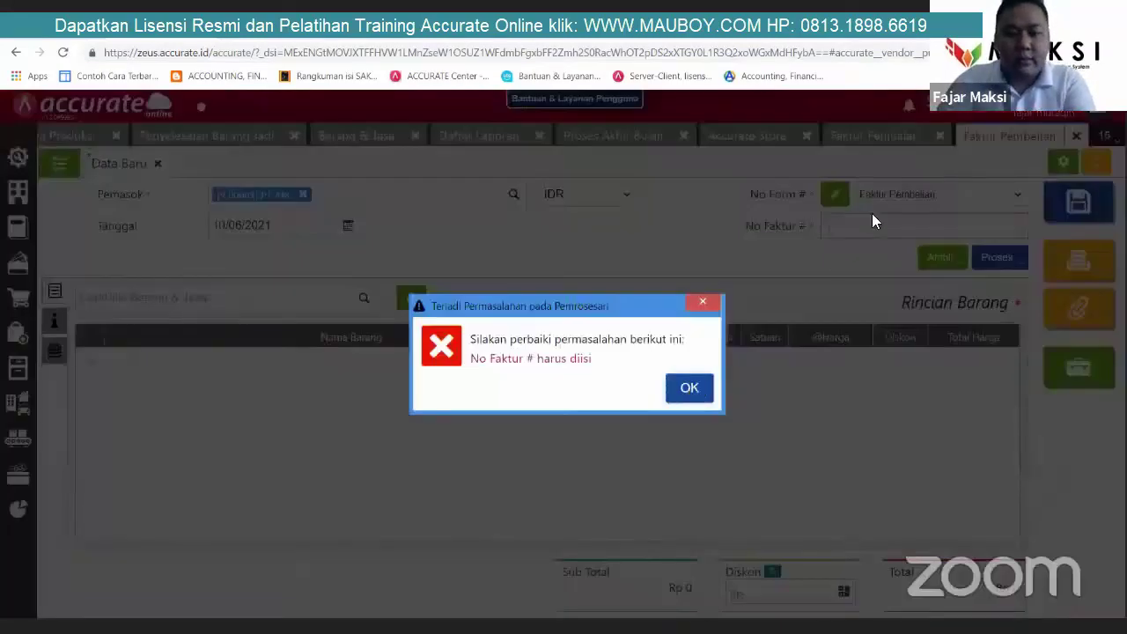
# Step: Set the purchase invoice's No Faktur to 121 and add the item Phenylpropanolamine HCl to its lines
pyautogui.click(878, 226)
pyautogui.write('121')
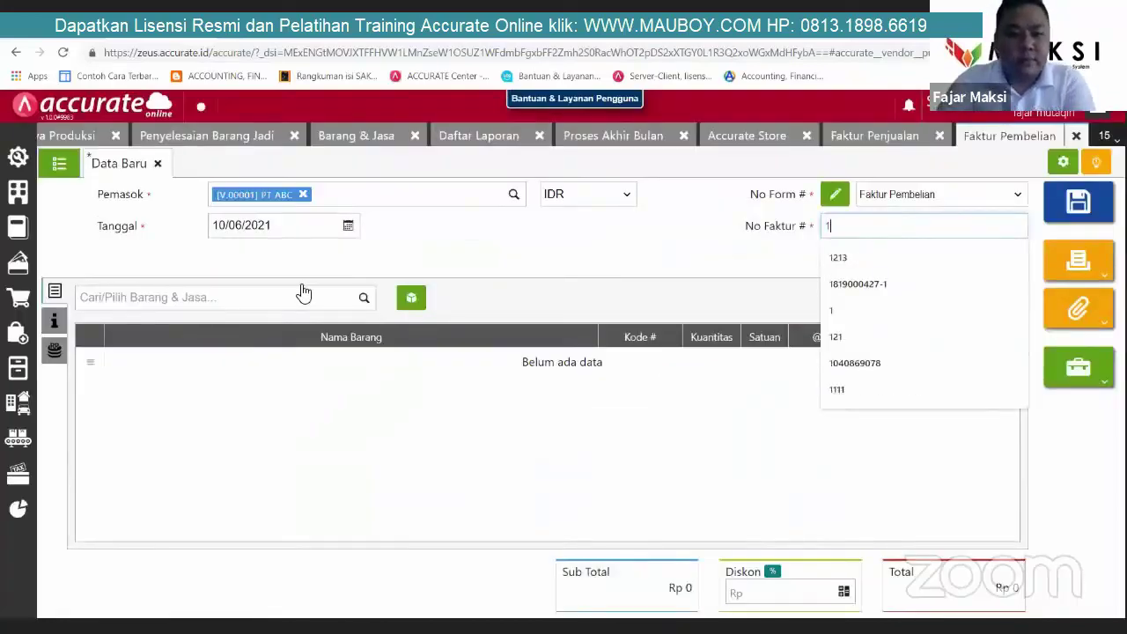
pyautogui.click(368, 300)
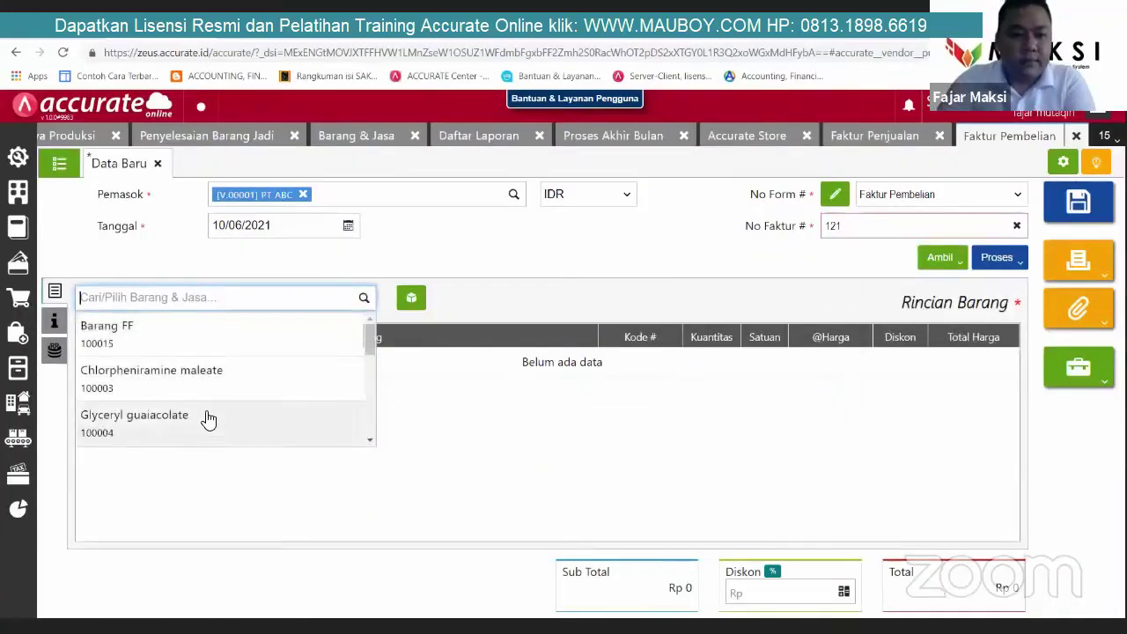
pyautogui.scroll(-1, 208, 414)
pyautogui.scroll(-3, 206, 414)
pyautogui.scroll(-3, 202, 414)
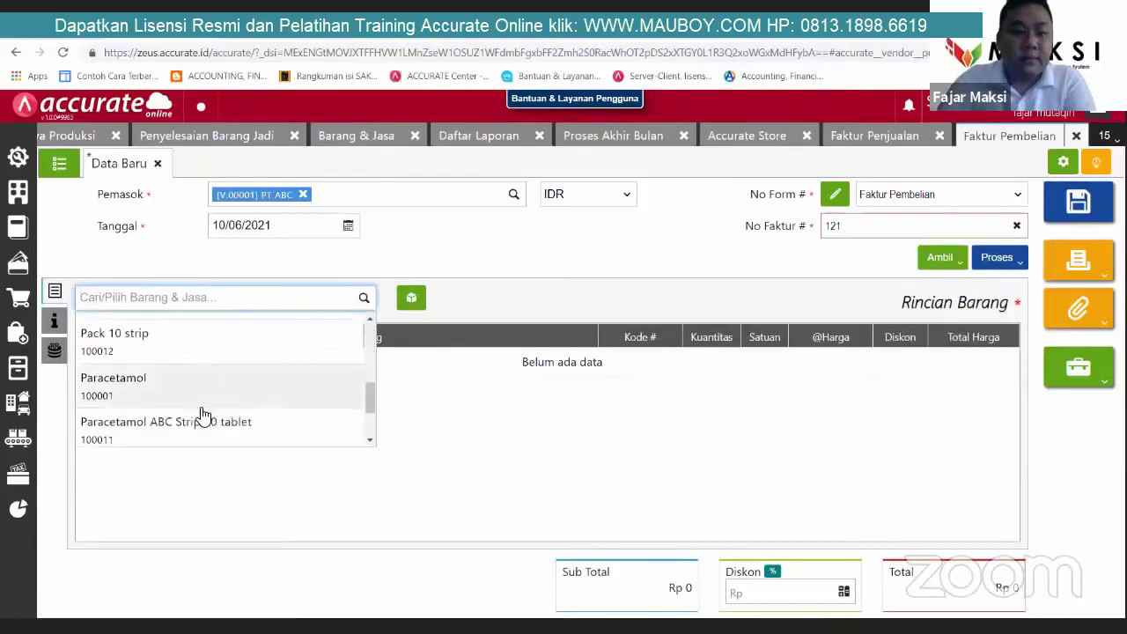
pyautogui.click(202, 422)
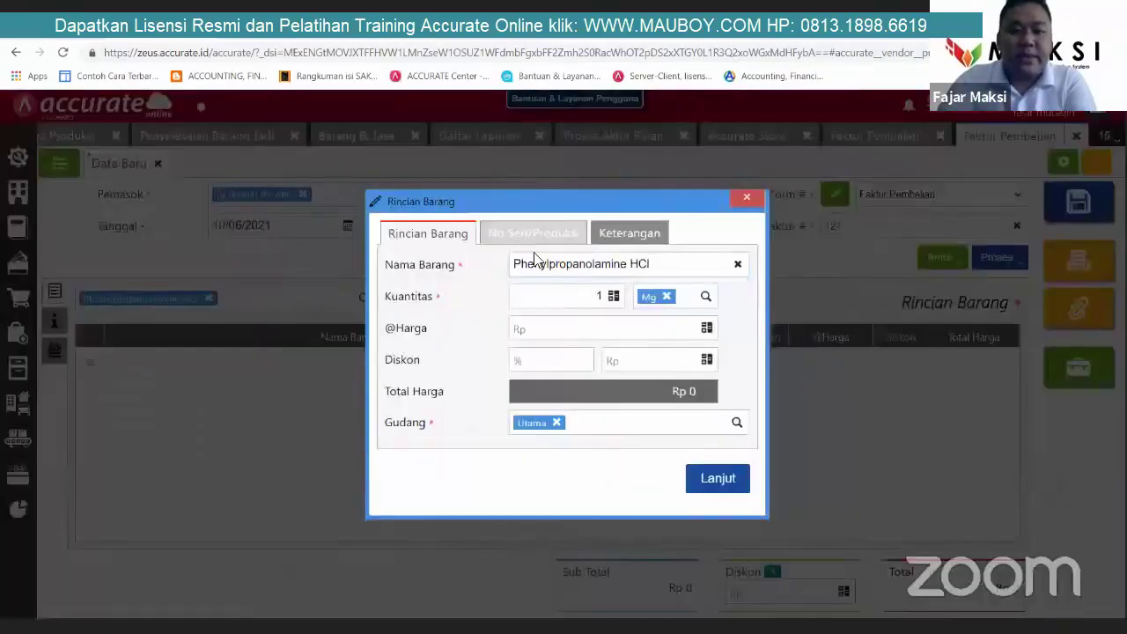
# Step: Set the Phenylpropanolamine HCl line to a quantity of 100 Mg at a unit price of Rp 1.000
pyautogui.click(534, 234)
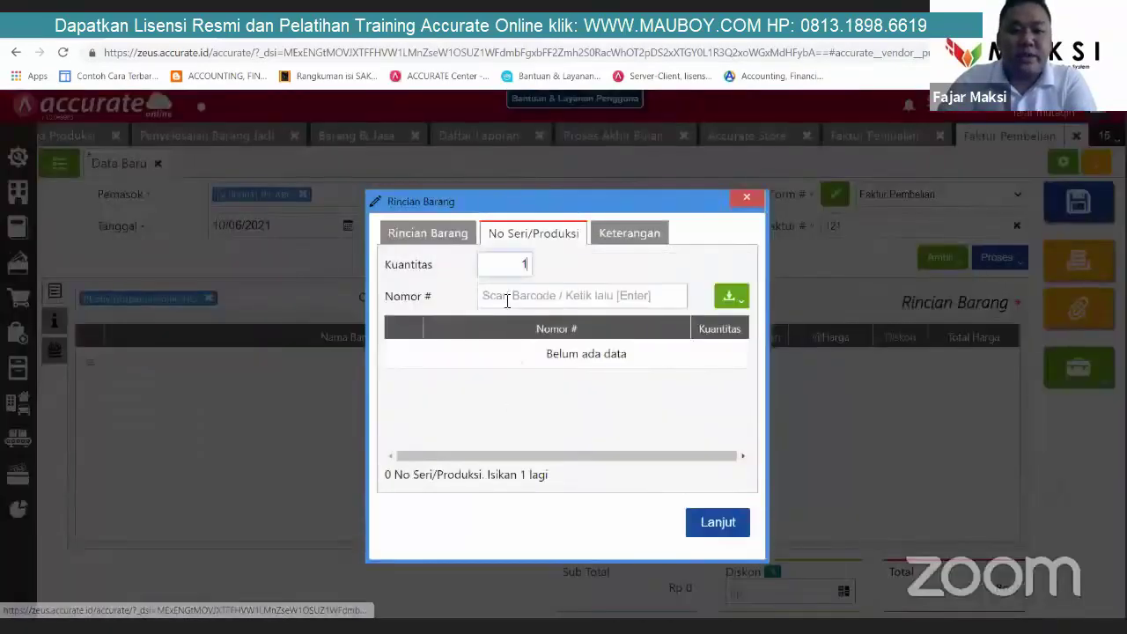
pyautogui.click(506, 298)
pyautogui.click(397, 236)
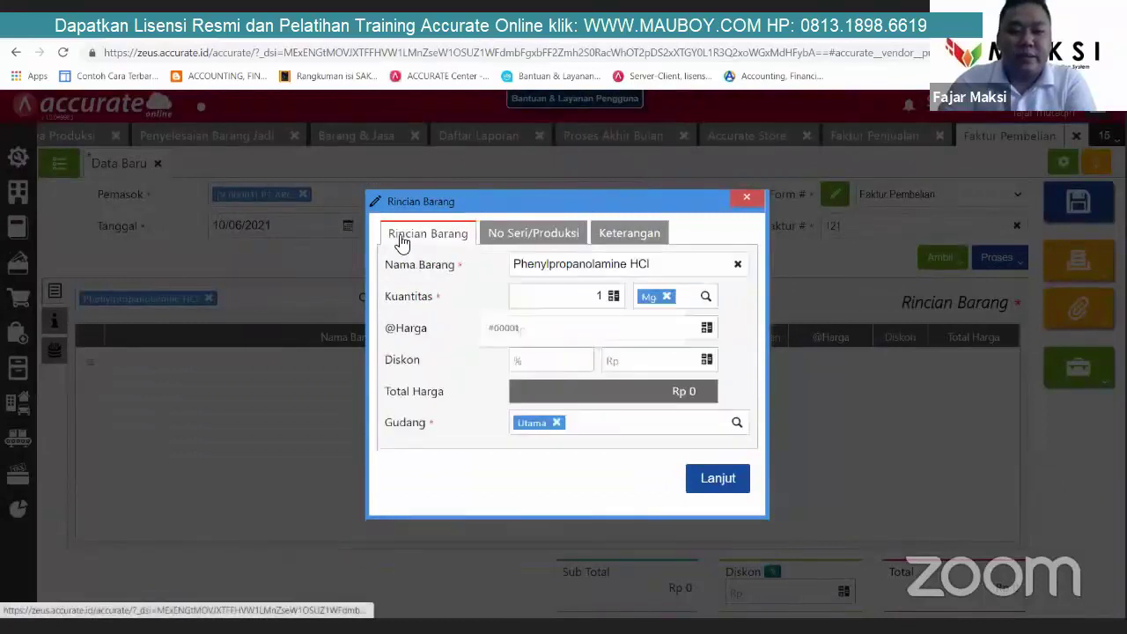
pyautogui.click(585, 296)
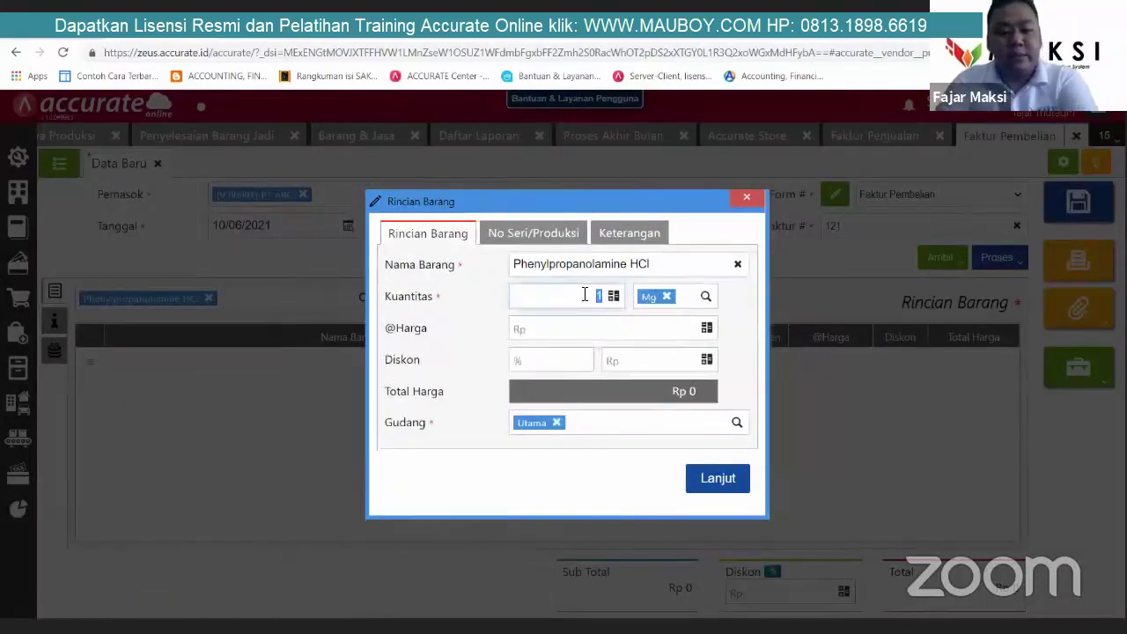
pyautogui.write('100')
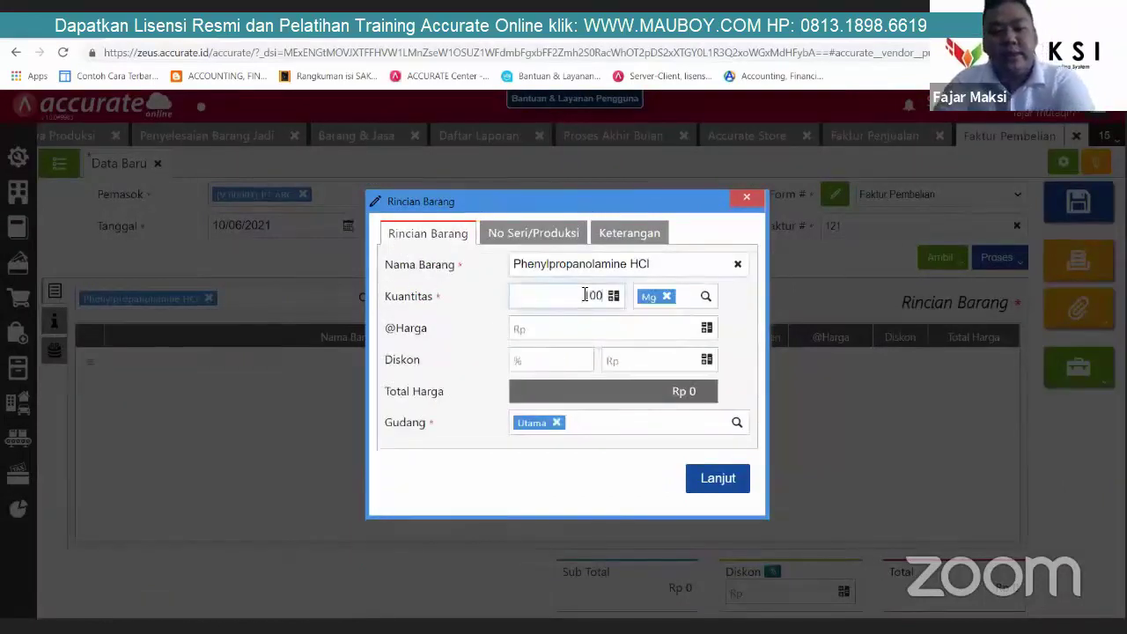
pyautogui.click(640, 325)
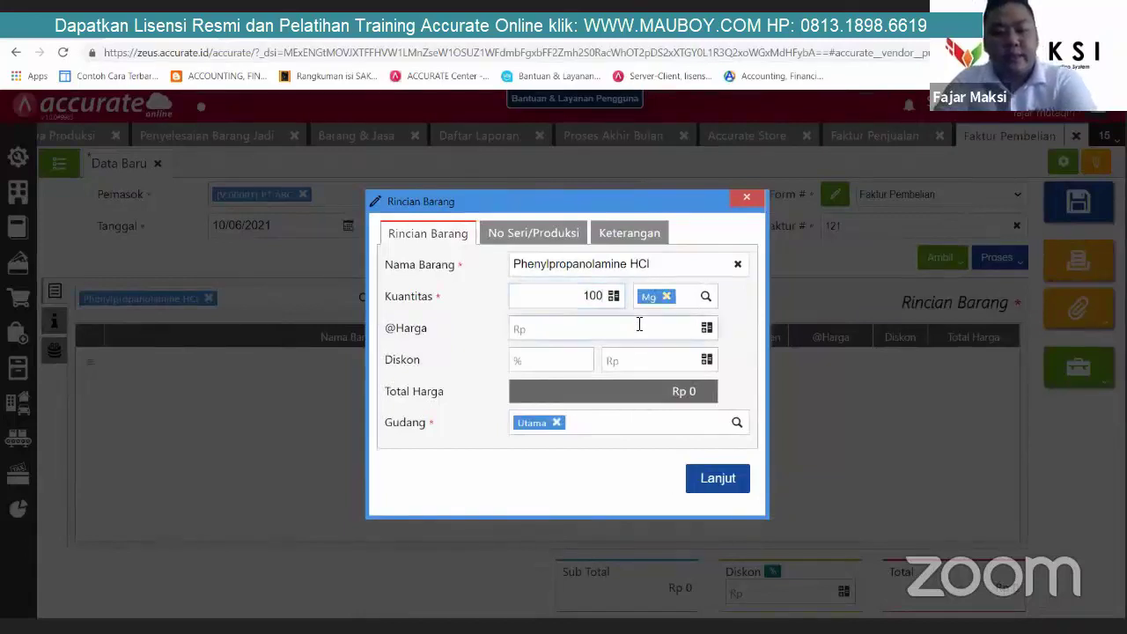
pyautogui.write('1.000')
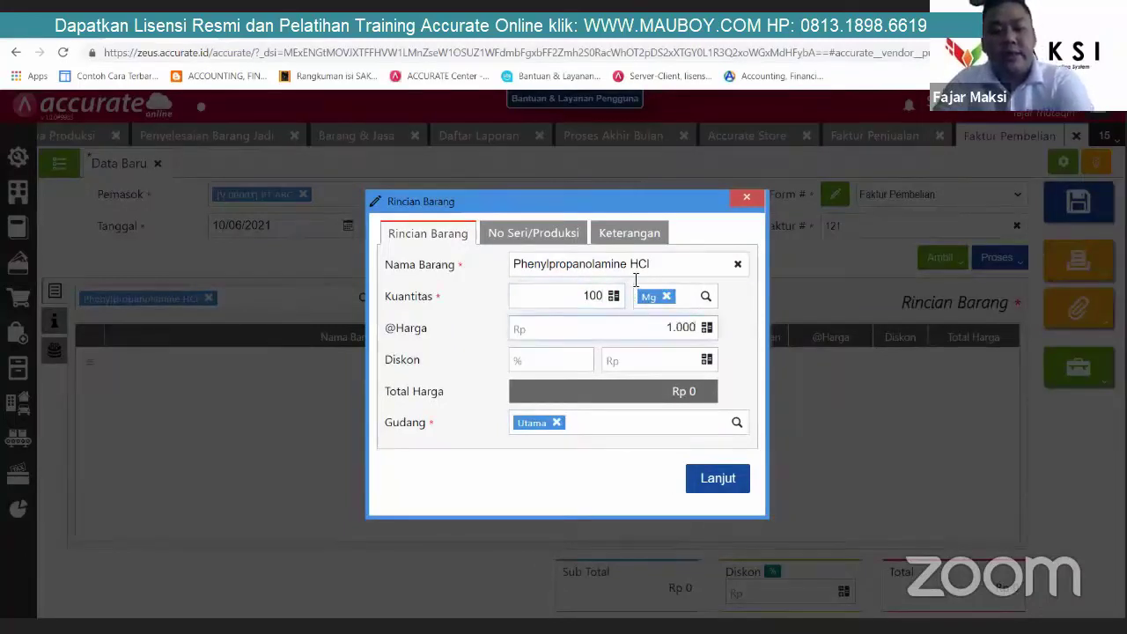
# Step: Generate one sequential production number 0002 with a stock of 100 for the Phenylpropanolamine HCl line and accept the line
pyautogui.click(568, 234)
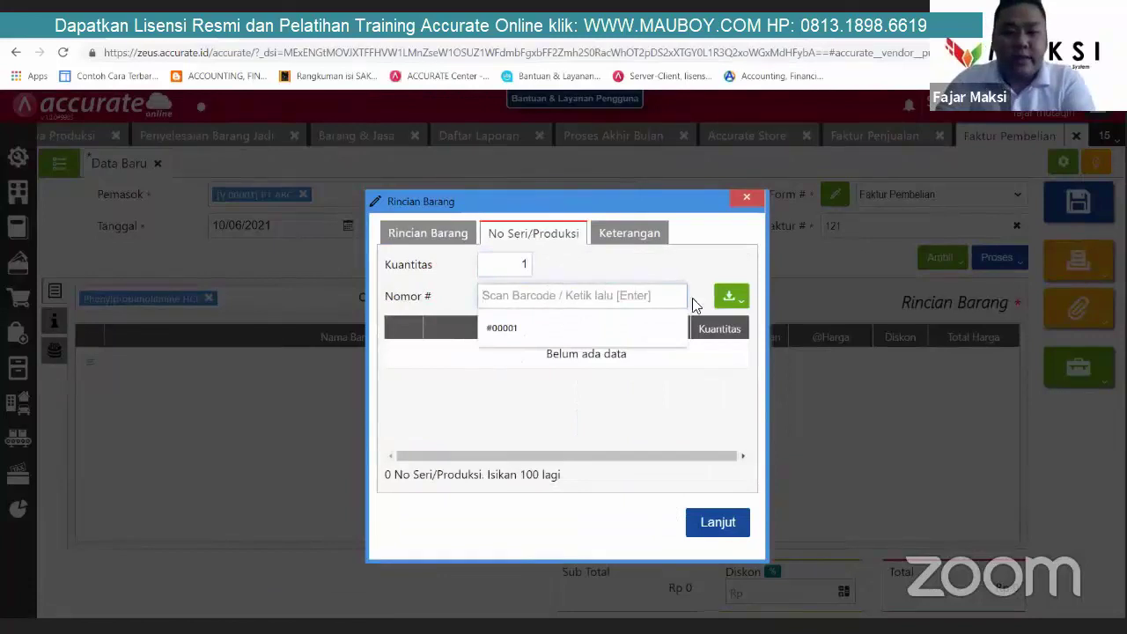
pyautogui.click(731, 303)
pyautogui.click(727, 352)
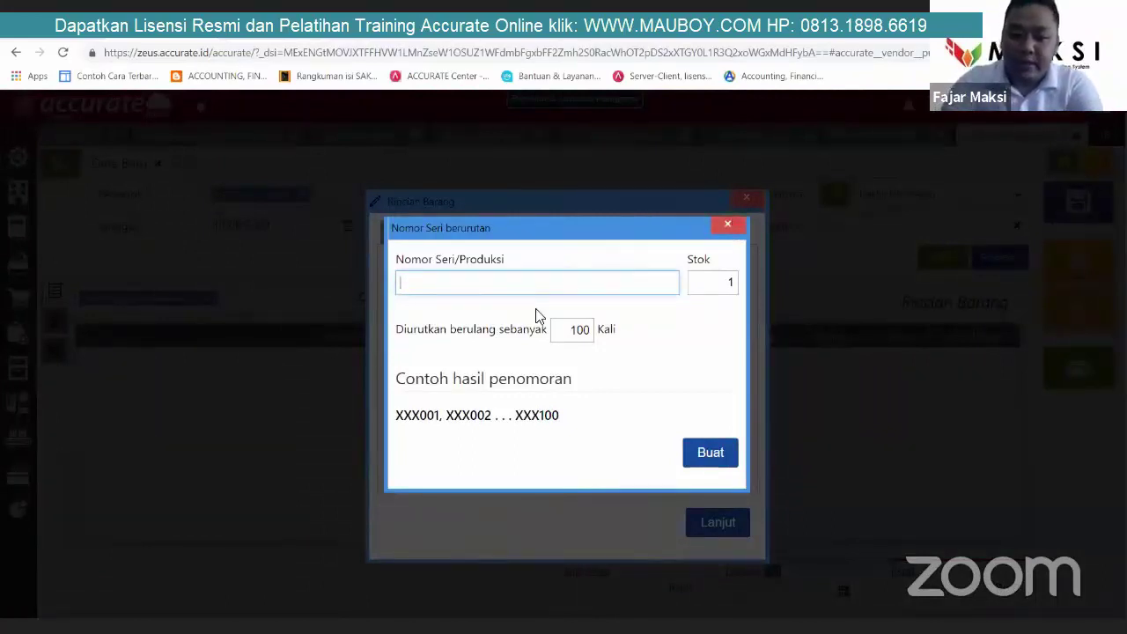
pyautogui.write('0002')
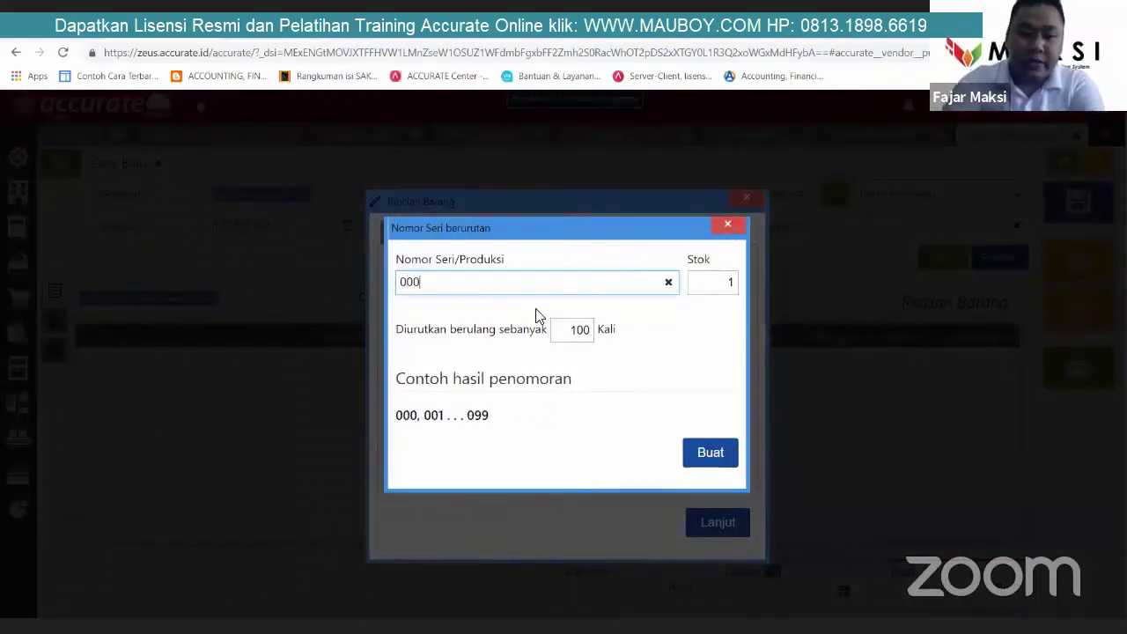
pyautogui.click(722, 284)
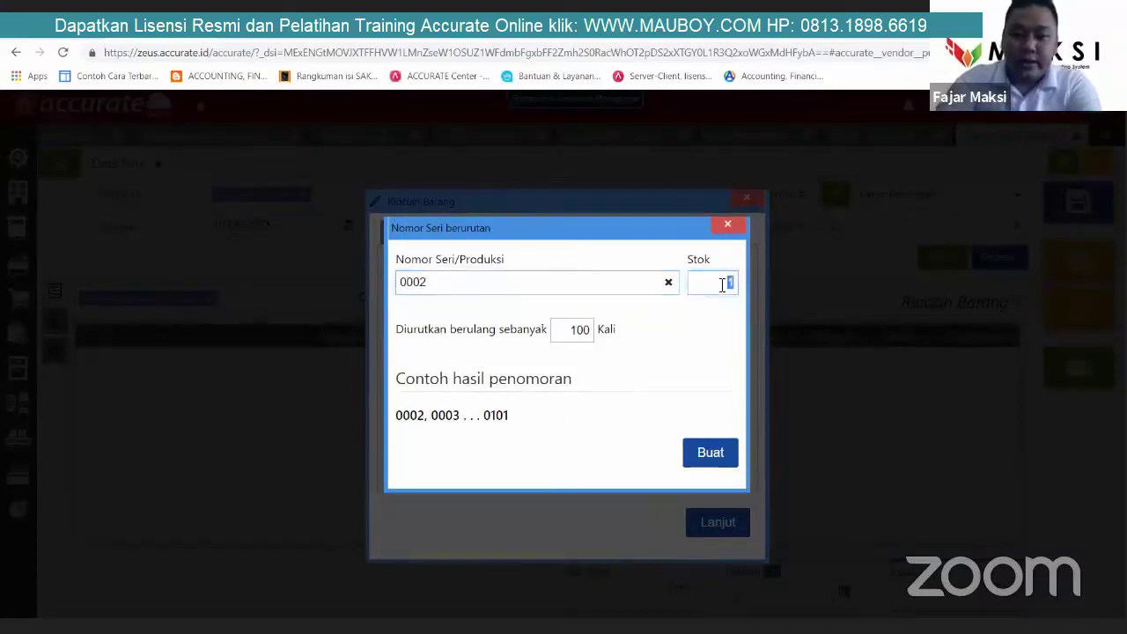
pyautogui.write('100')
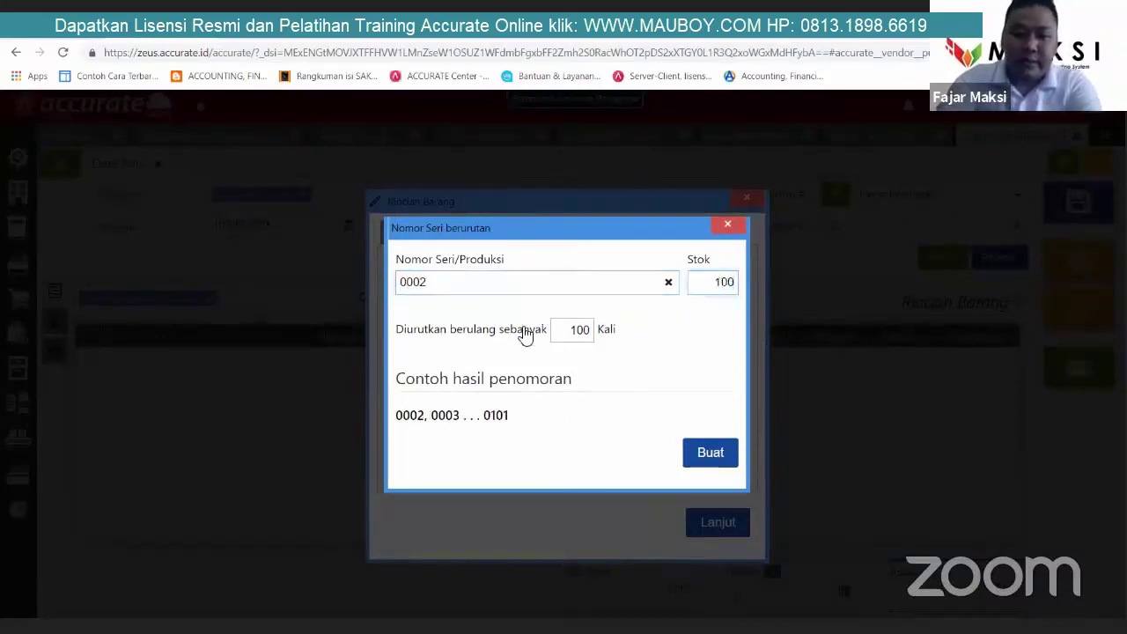
pyautogui.click(574, 328)
pyautogui.write('1')
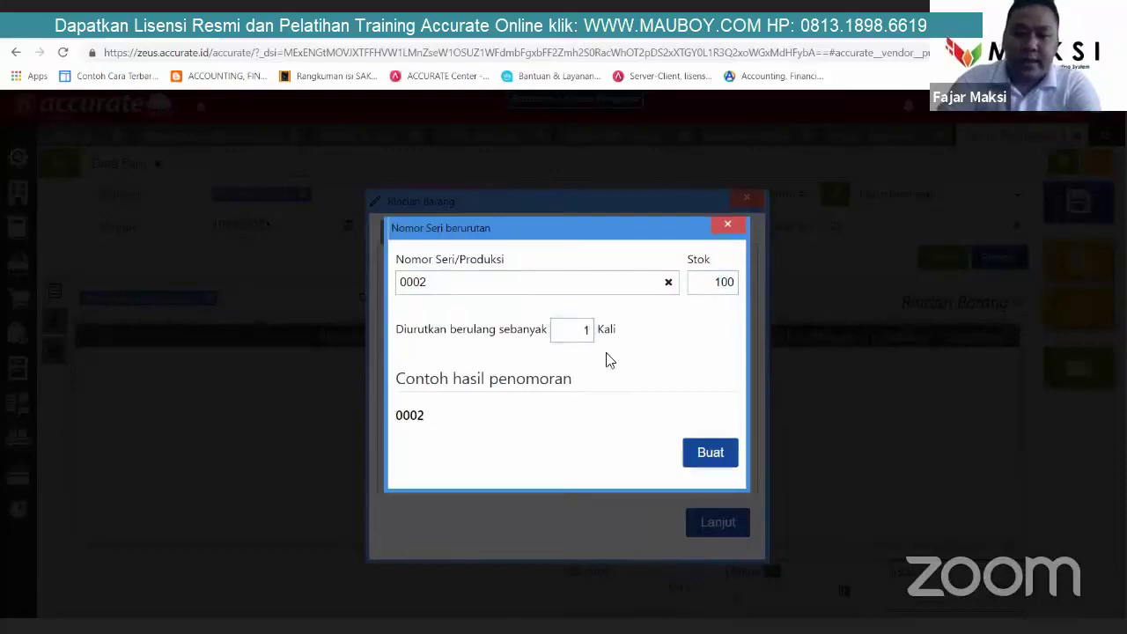
pyautogui.click(720, 461)
pyautogui.click(717, 522)
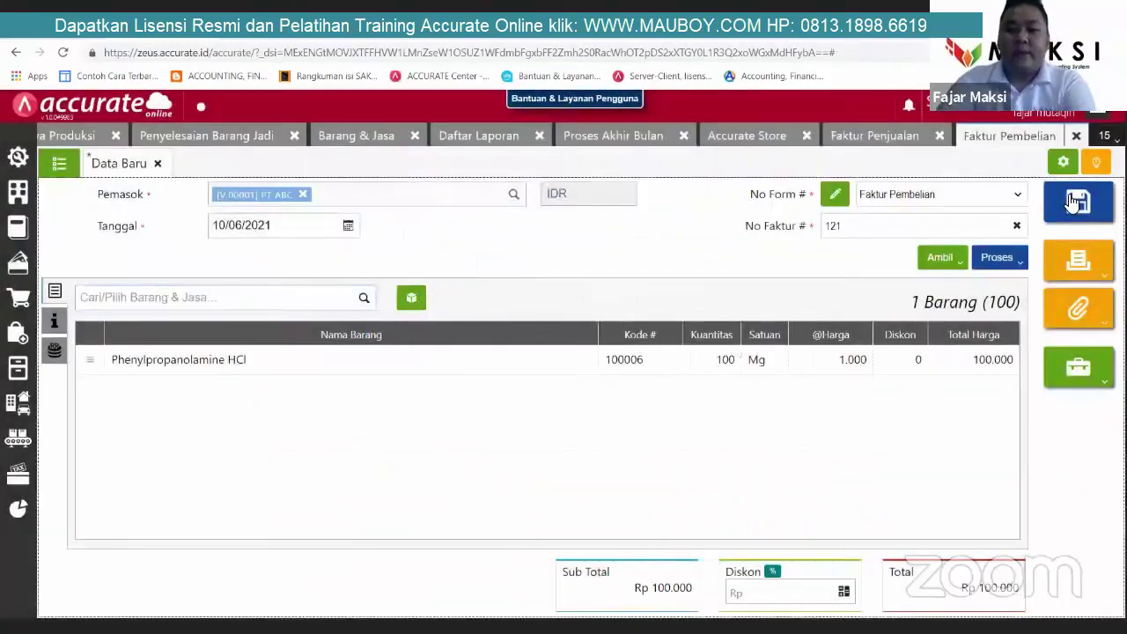
# Step: Save the purchase invoice and reopen it from the Faktur Pembelian list
pyautogui.click(1074, 201)
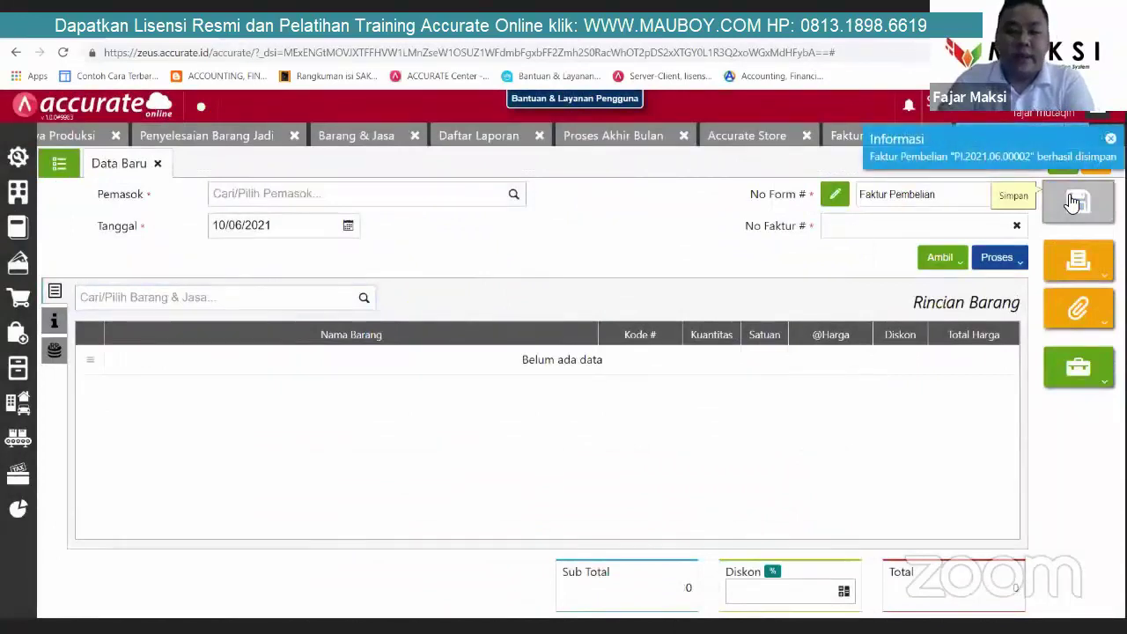
pyautogui.click(58, 164)
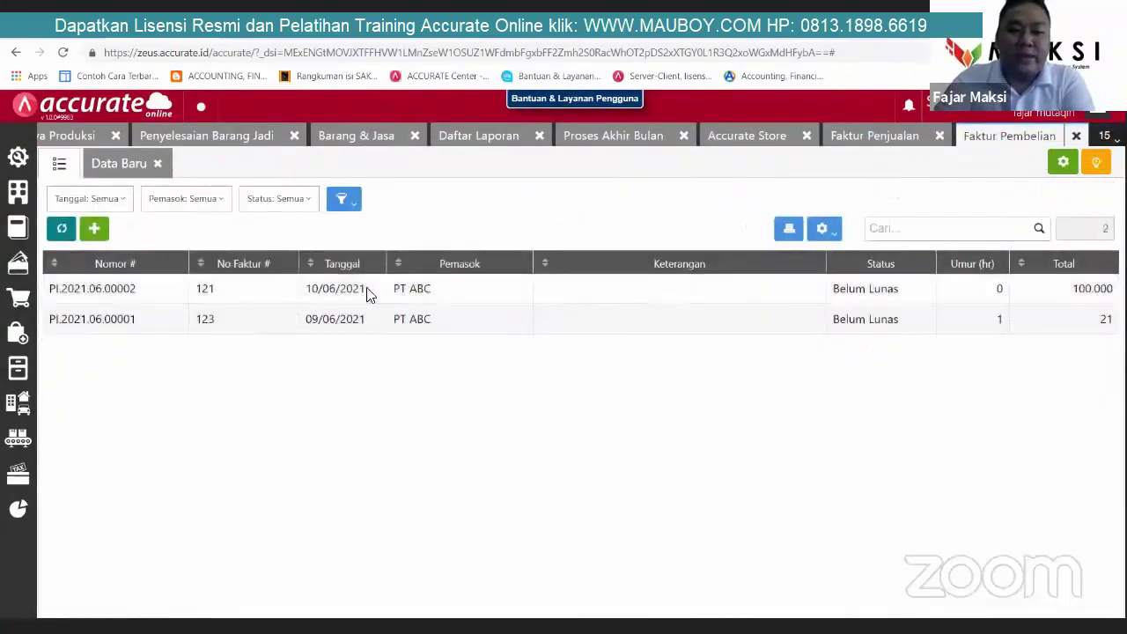
pyautogui.click(607, 310)
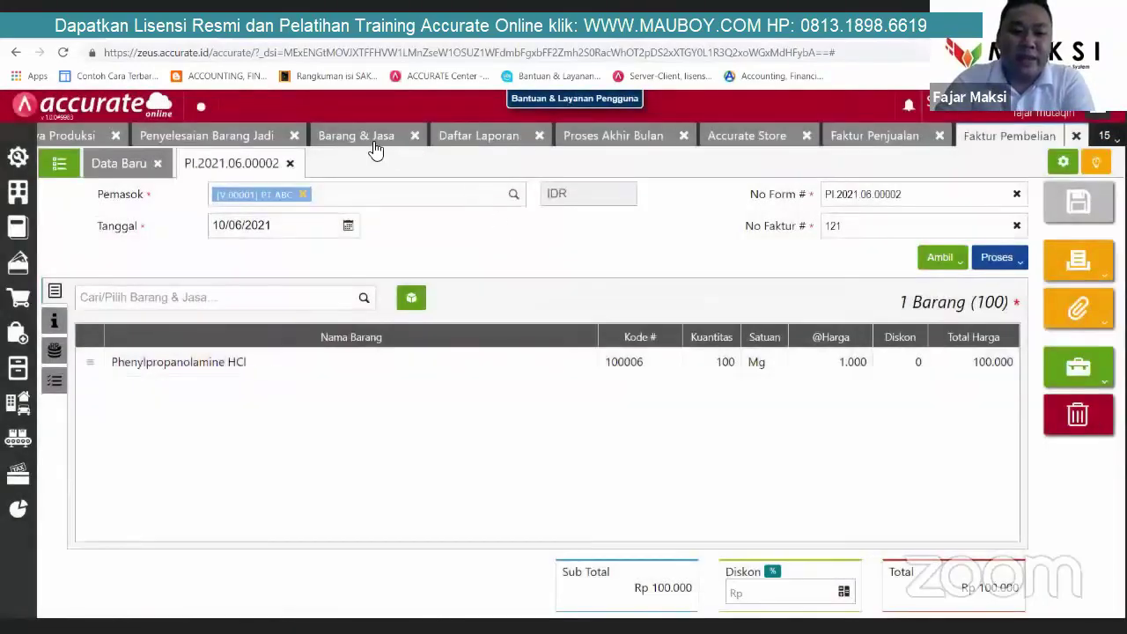
# Step: Review the production number details of the Phenylpropanolamine HCl line in the saved purchase invoice and close the line
pyautogui.click(375, 139)
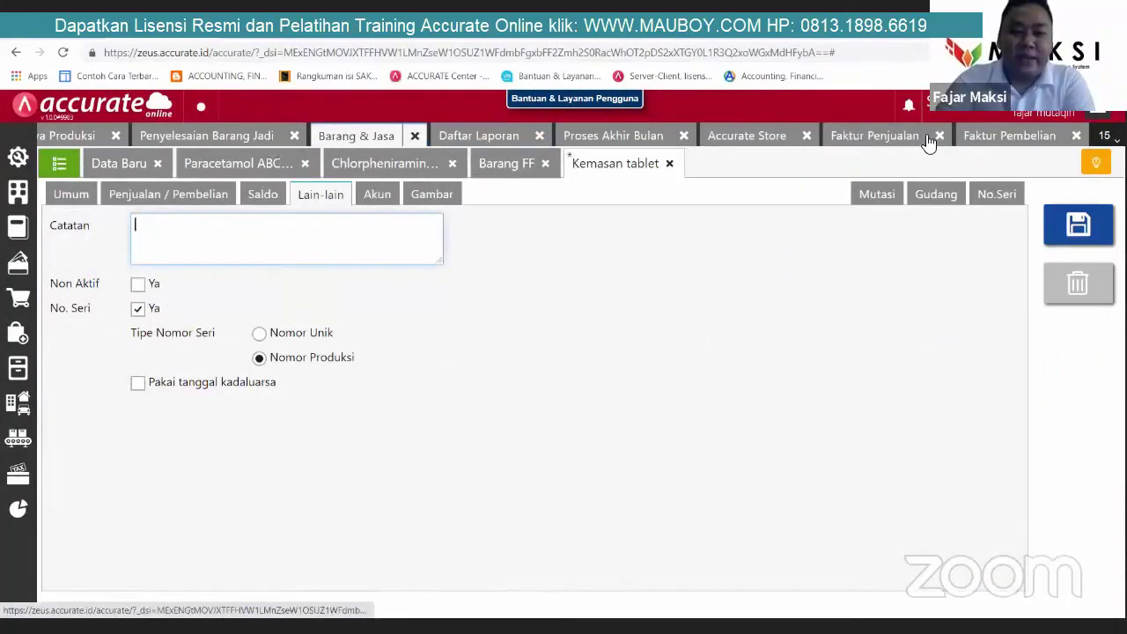
pyautogui.click(982, 146)
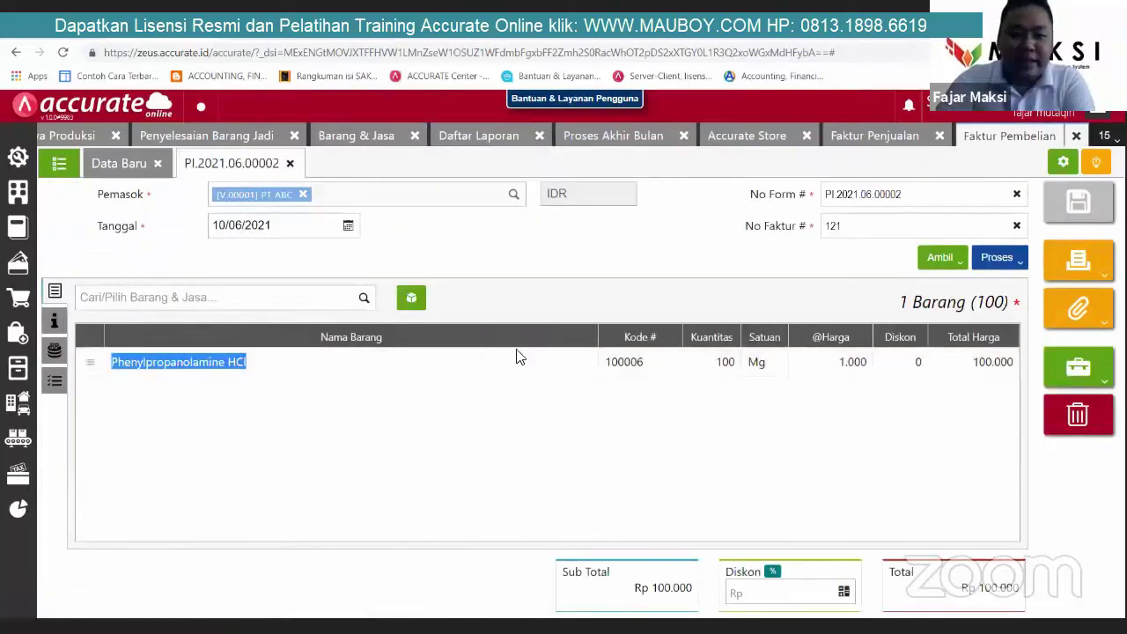
pyautogui.click(520, 359)
pyautogui.click(532, 239)
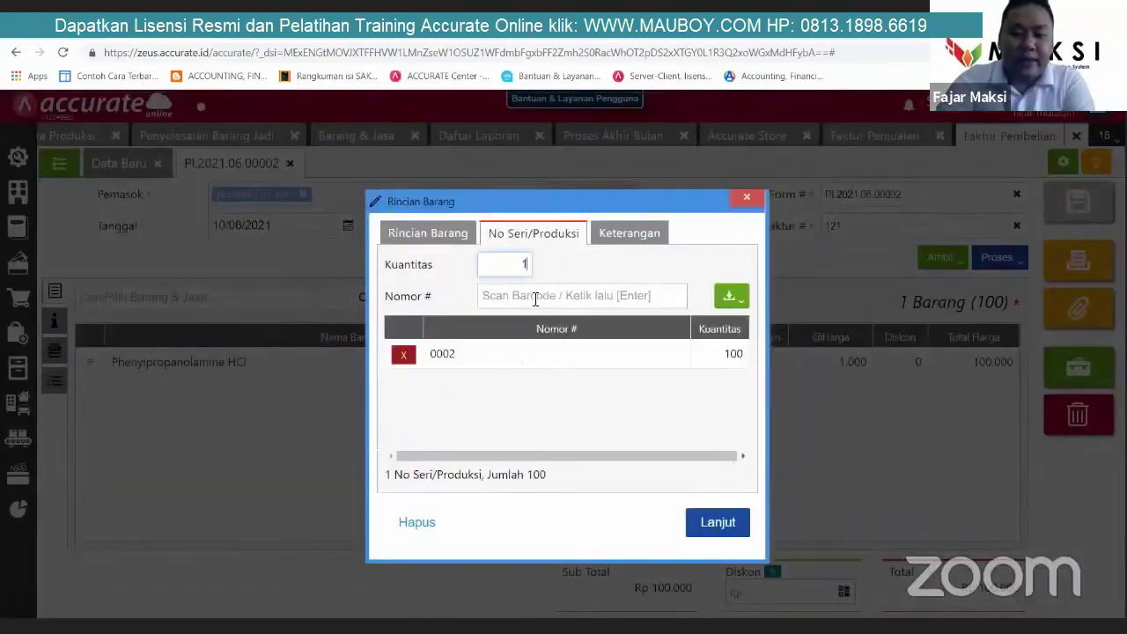
pyautogui.click(535, 296)
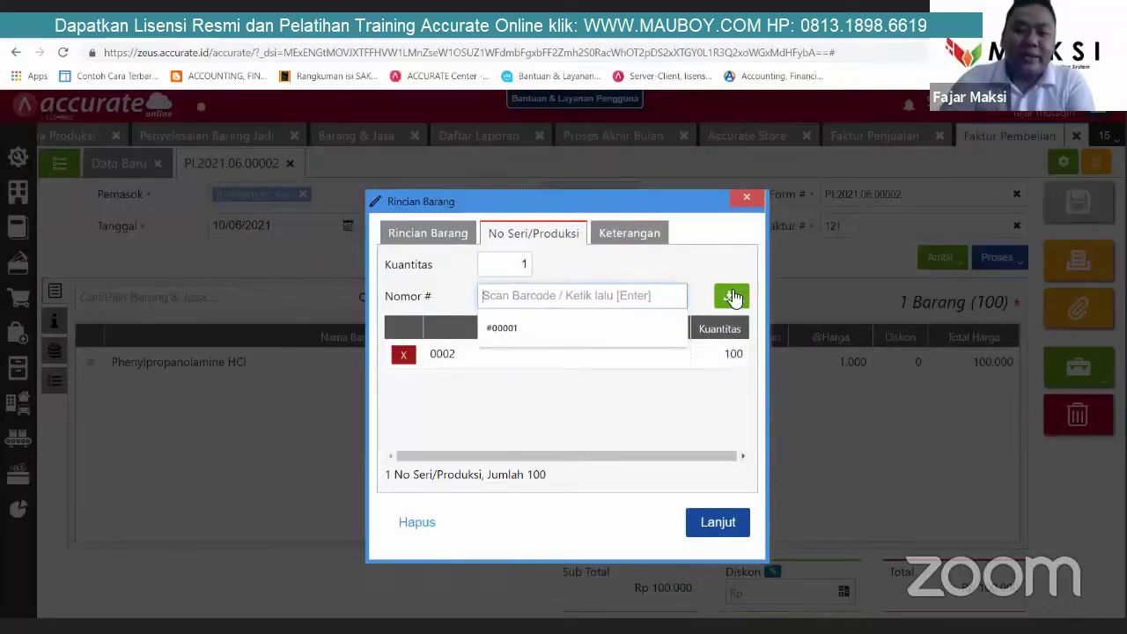
pyautogui.click(710, 356)
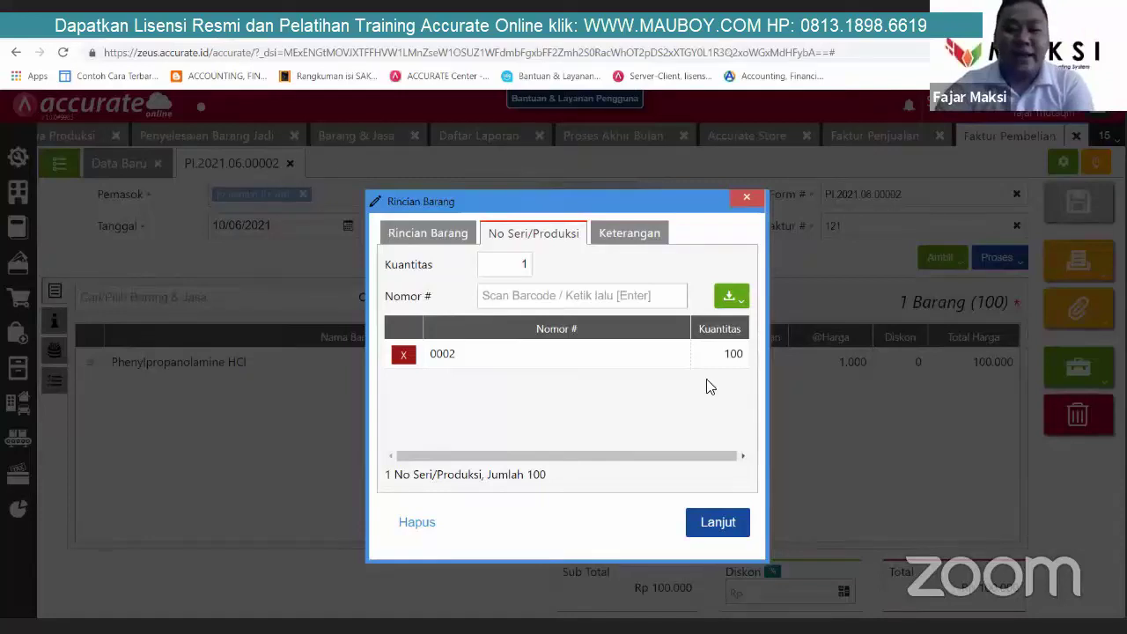
pyautogui.click(725, 211)
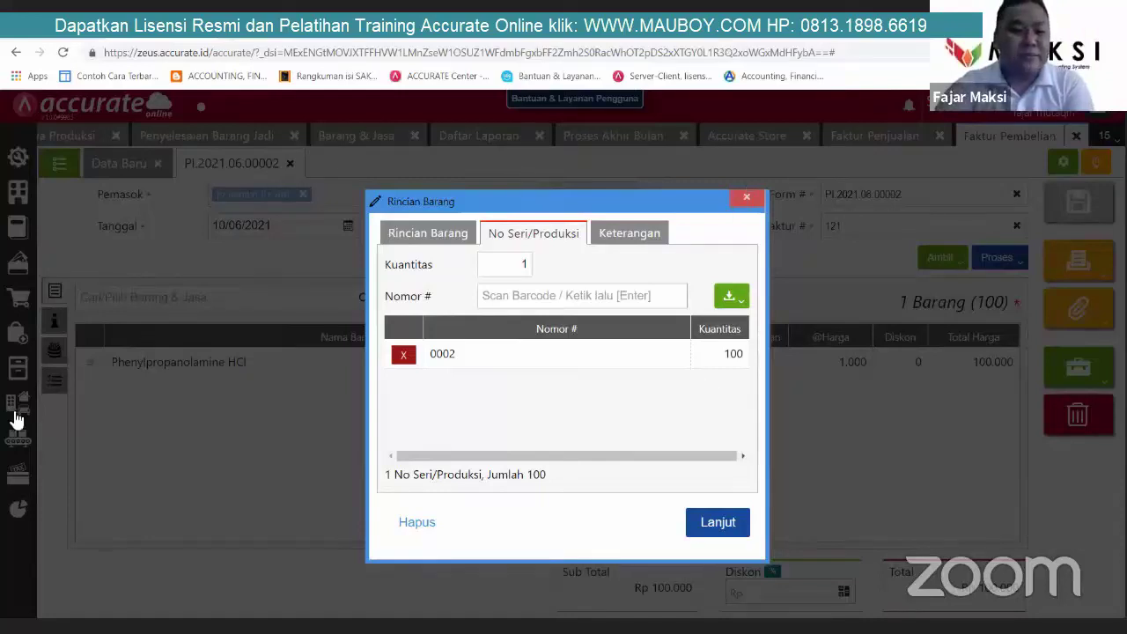
# Step: Start a new Penyesuaian Persediaan transaction and add Glyceryl guaiacolate as its item
pyautogui.moveTo(17, 366)
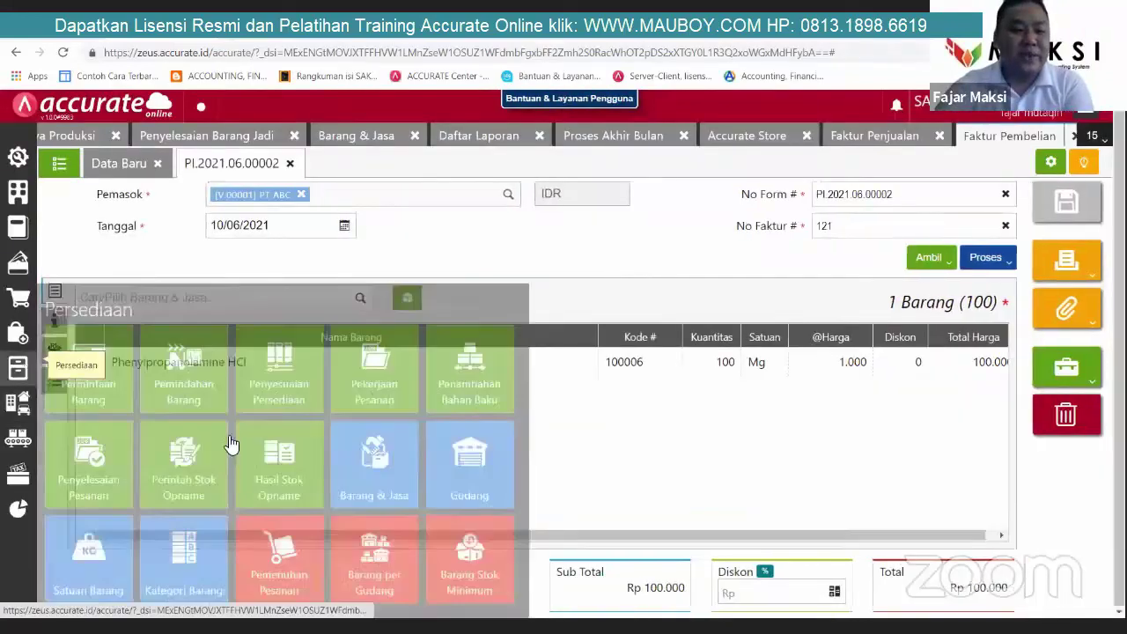
pyautogui.click(276, 377)
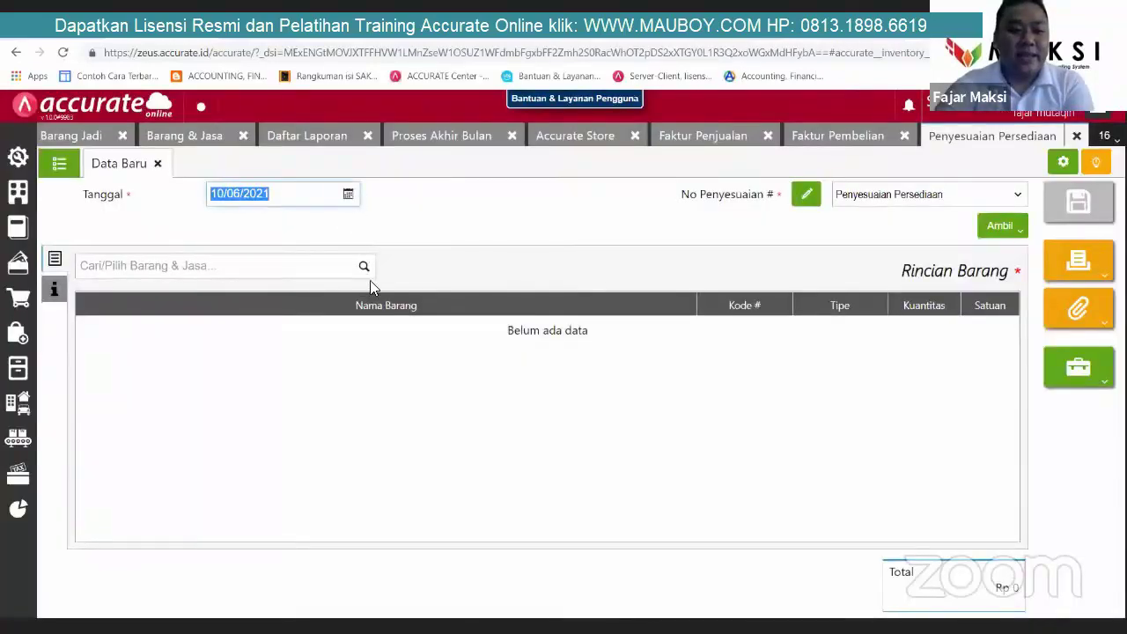
pyautogui.click(364, 268)
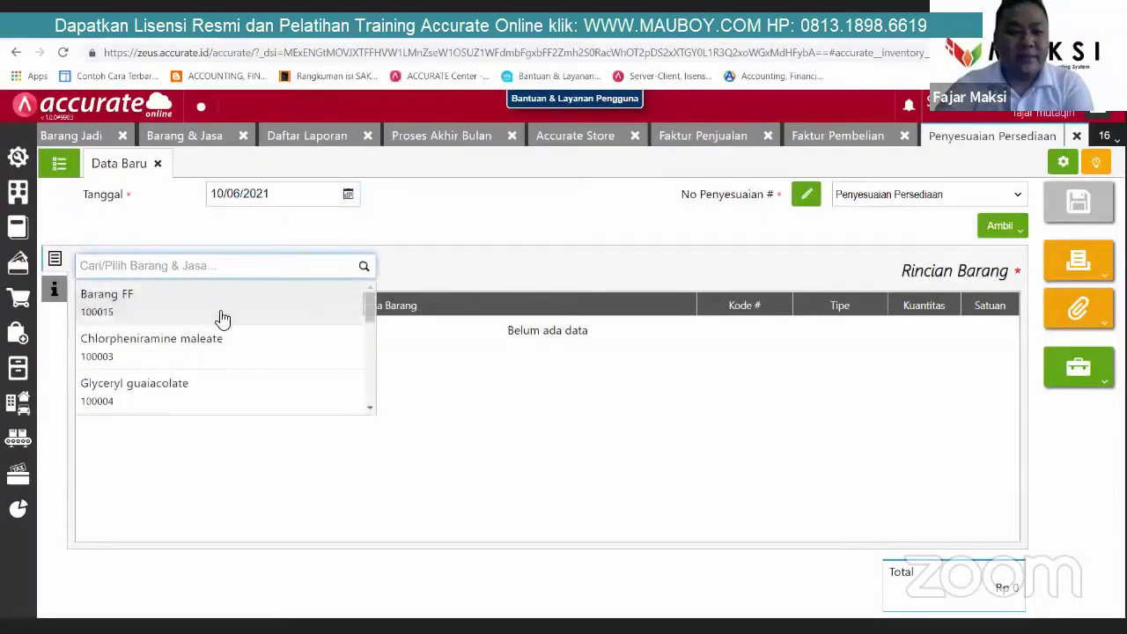
pyautogui.scroll(-2, 215, 356)
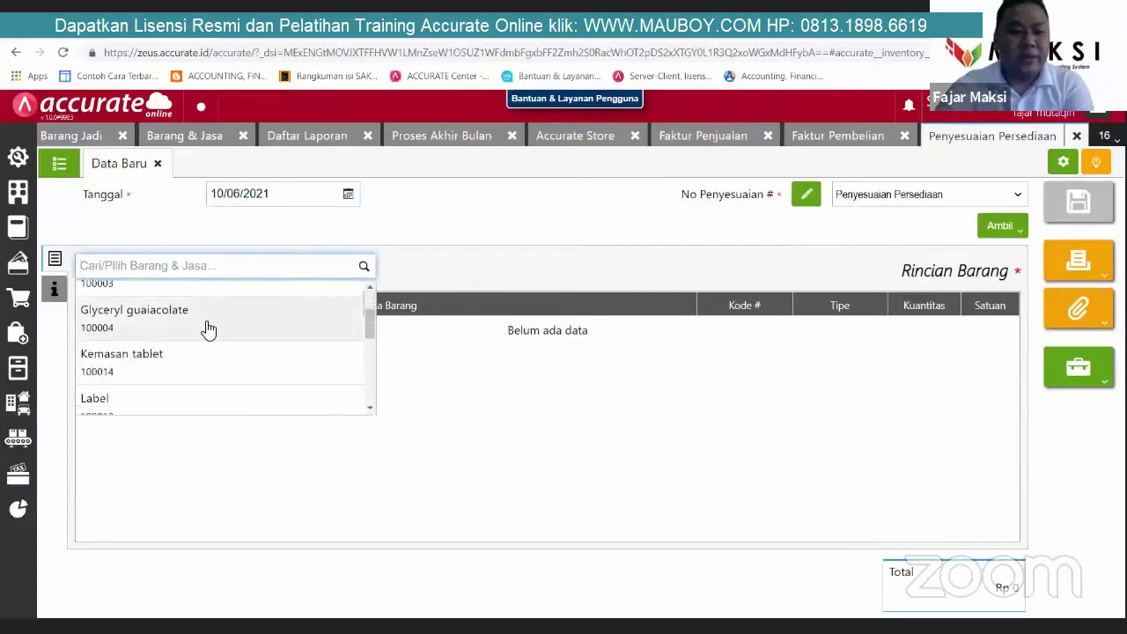
pyautogui.click(282, 336)
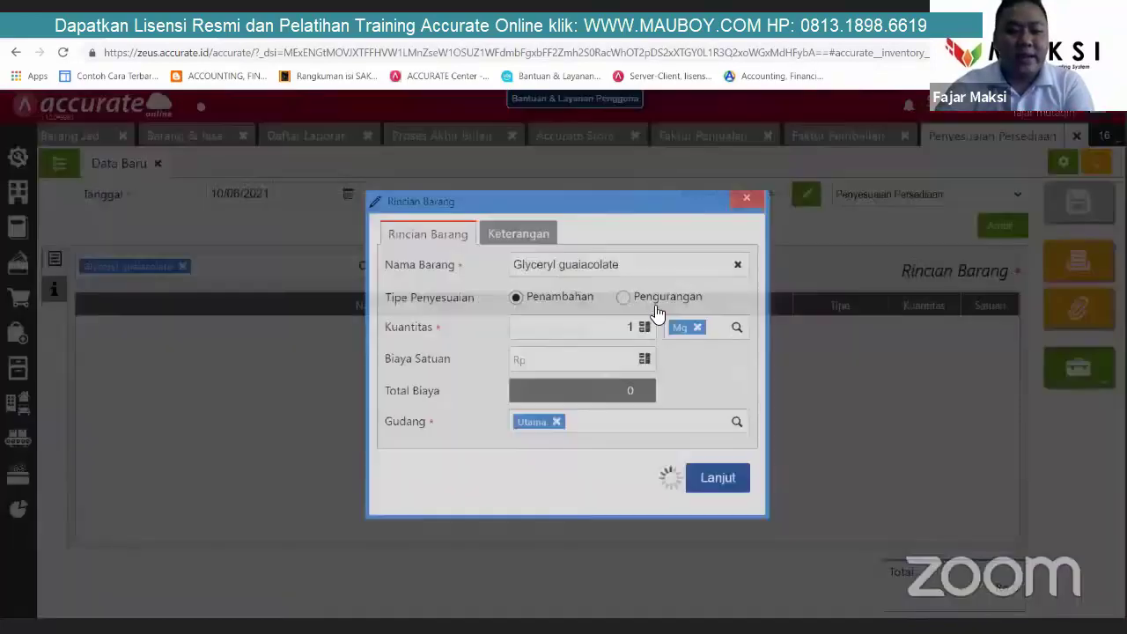
# Step: Set the Glyceryl guaiacolate adjustment to Pengurangan with a quantity of 12 Mg and accept the line
pyautogui.click(656, 302)
pyautogui.click(597, 327)
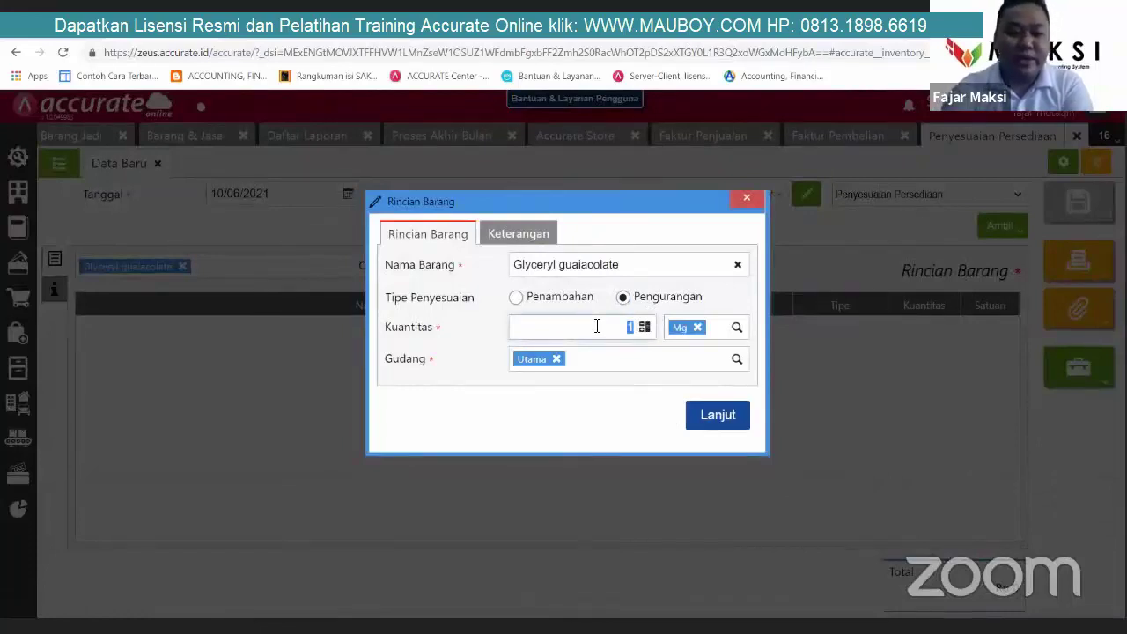
pyautogui.write('12')
pyautogui.click(742, 417)
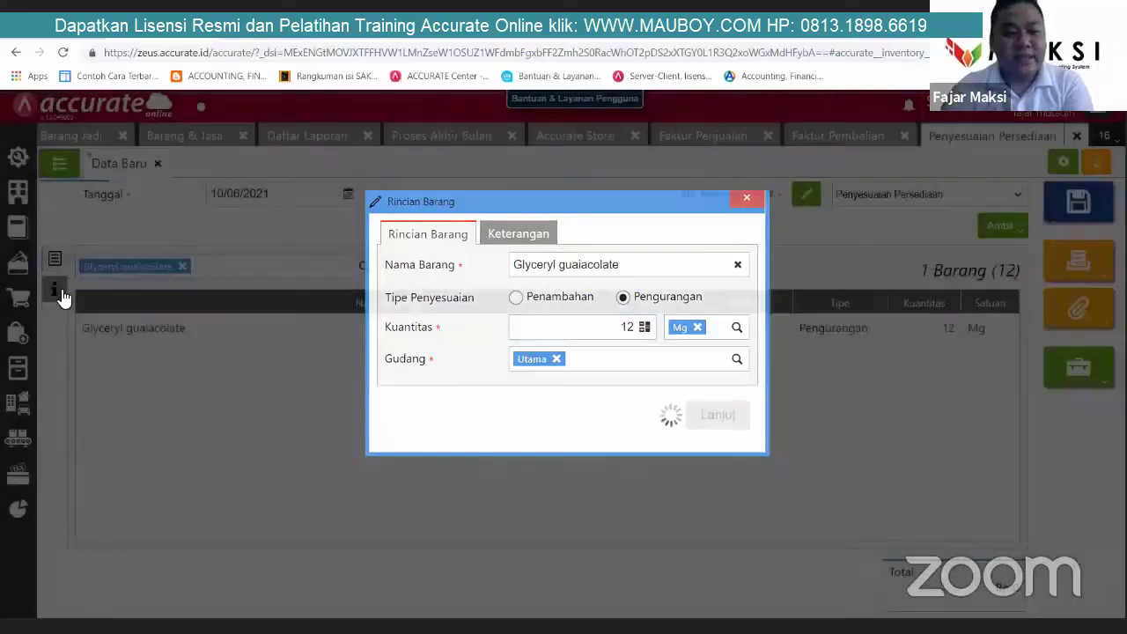
# Step: Clear the Akun Penyesuaian in the adjustment's Info lainnya section and look up the accounts available for it
pyautogui.click(56, 291)
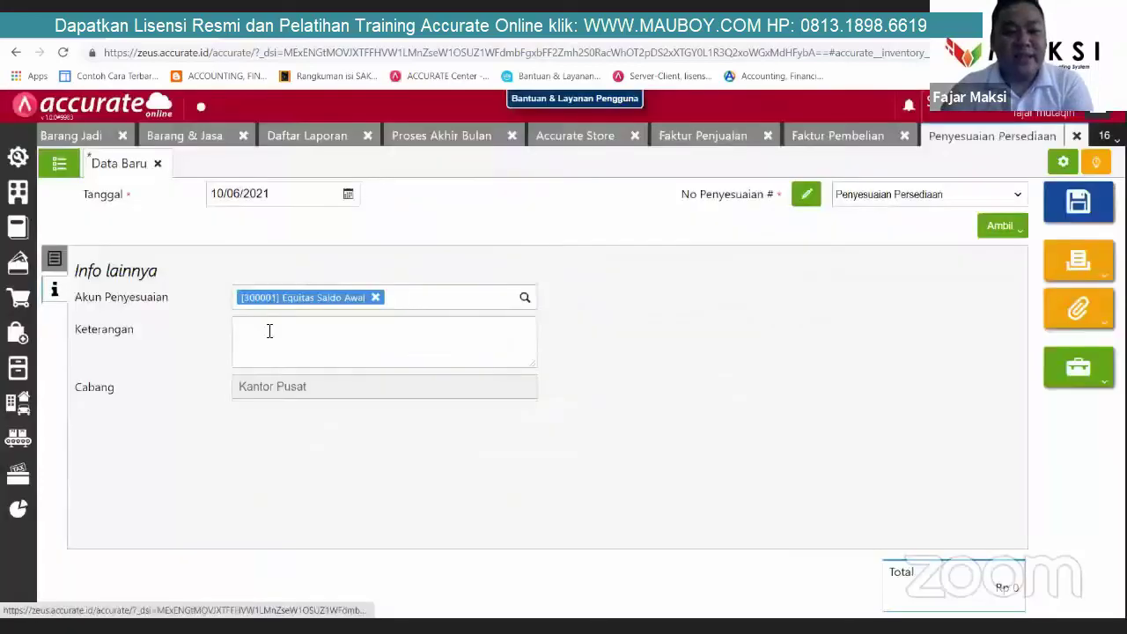
pyautogui.click(269, 330)
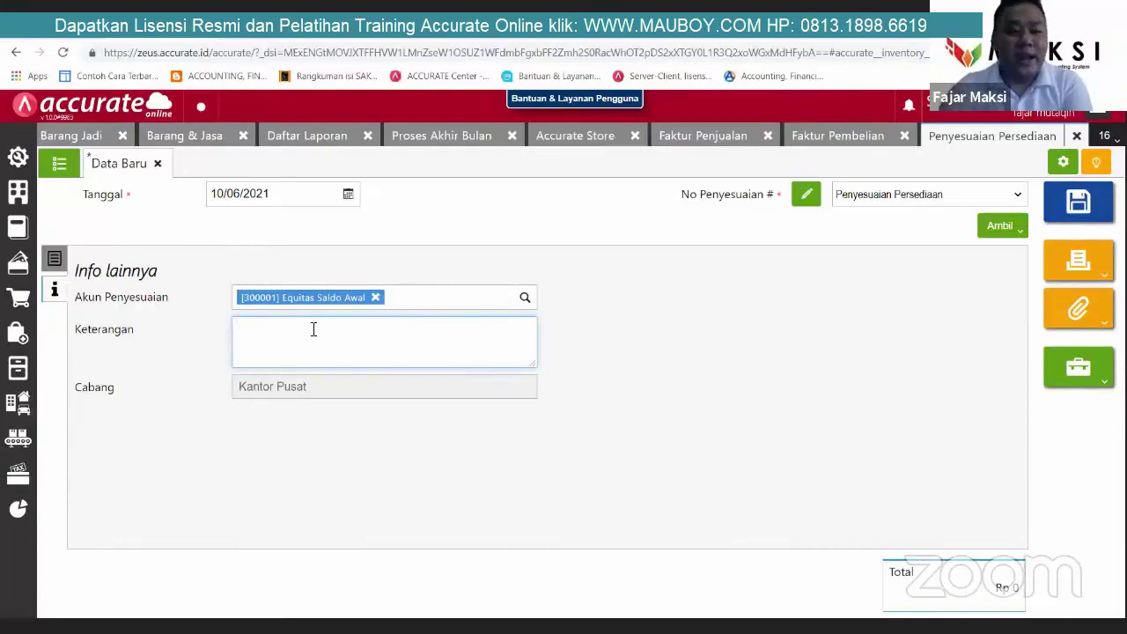
pyautogui.click(375, 297)
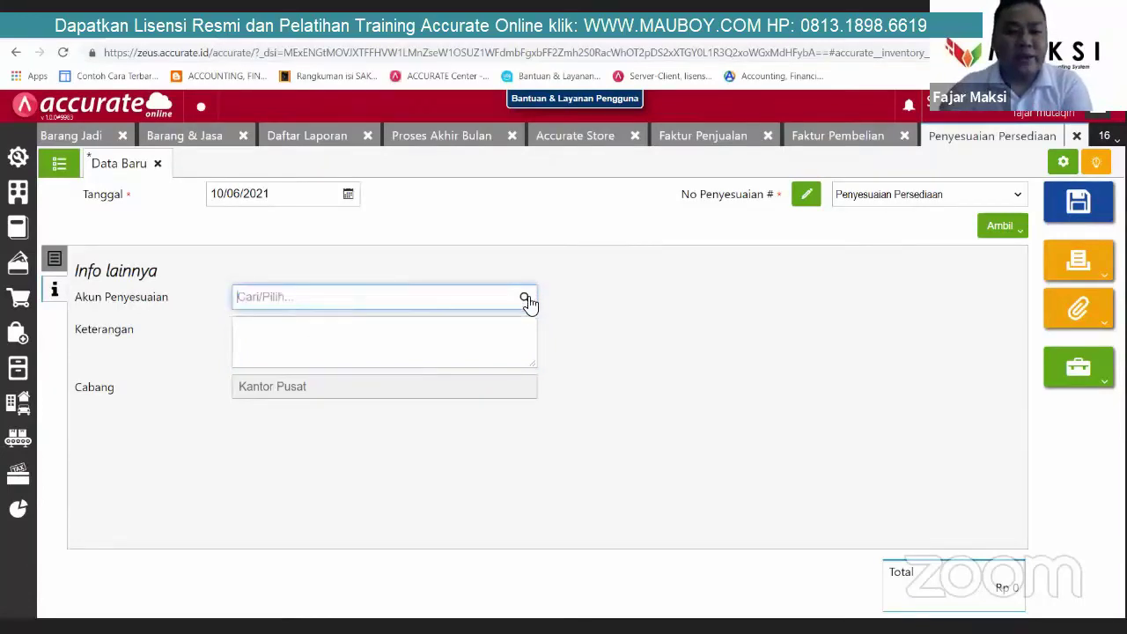
pyautogui.click(370, 300)
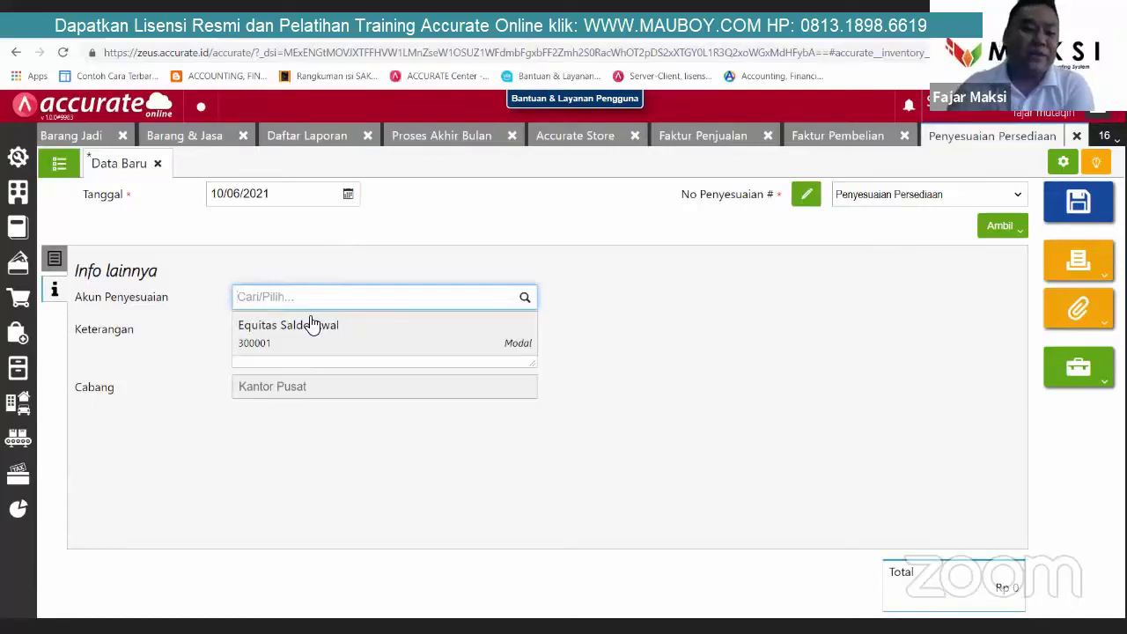
# Step: Search the Desain Cetakan list for PERI and open the Perintah Kerja - Default design in the layout designer
pyautogui.click(18, 367)
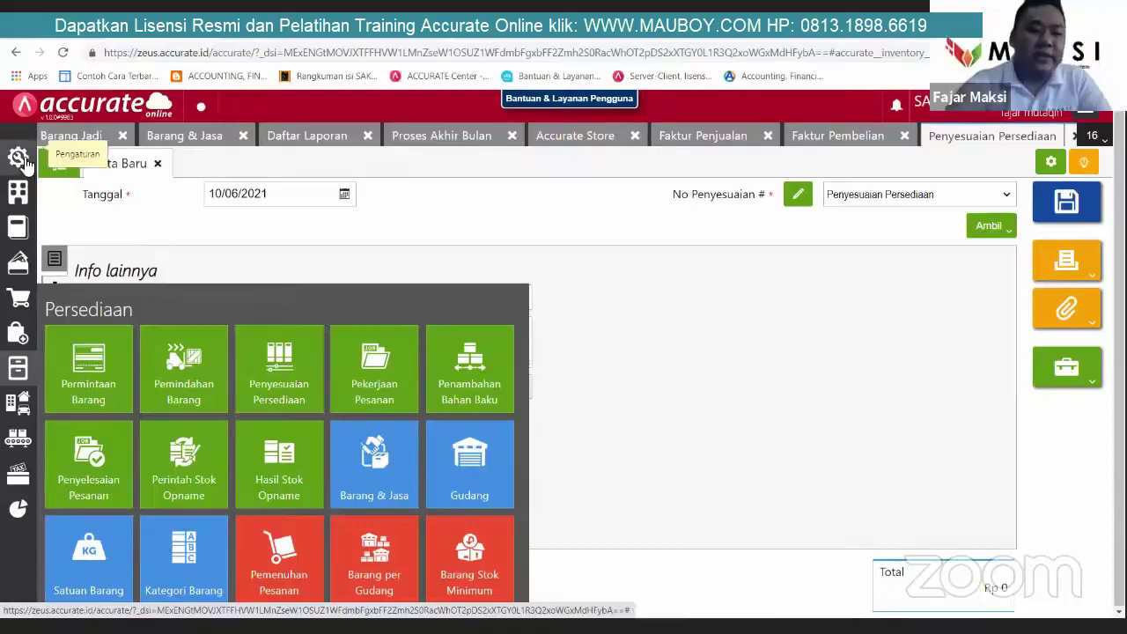
pyautogui.moveTo(25, 160)
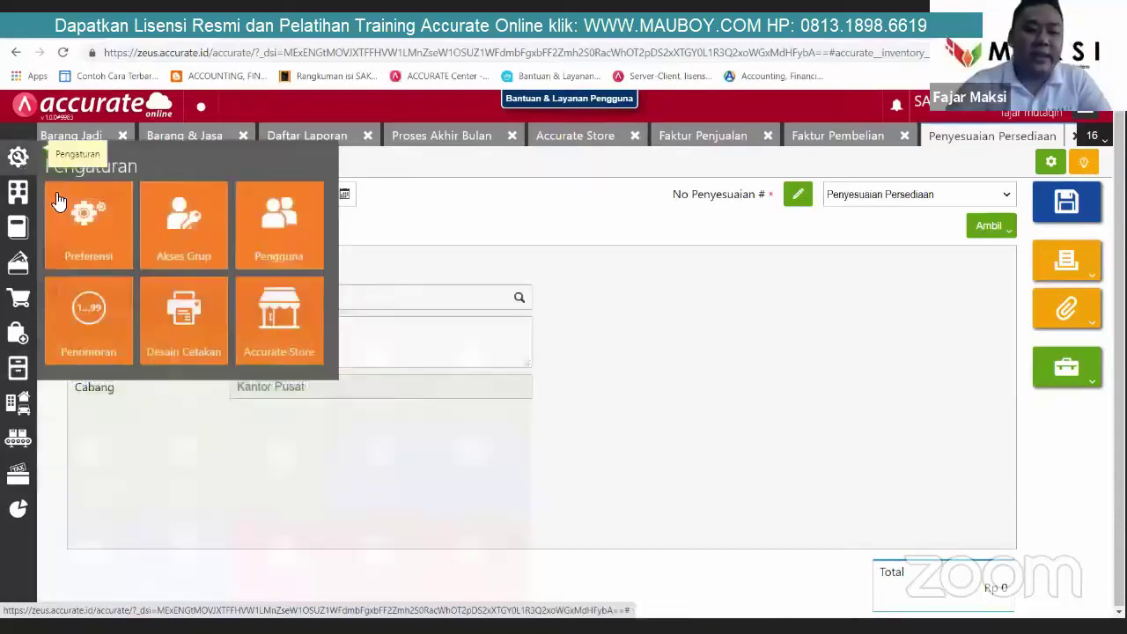
pyautogui.click(185, 313)
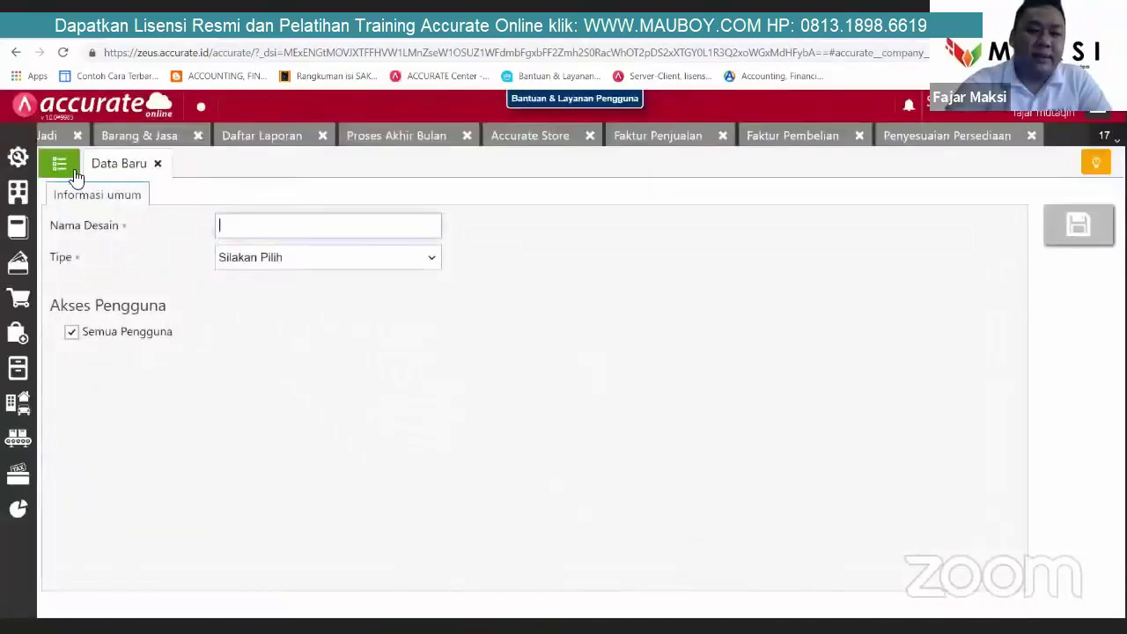
pyautogui.click(74, 172)
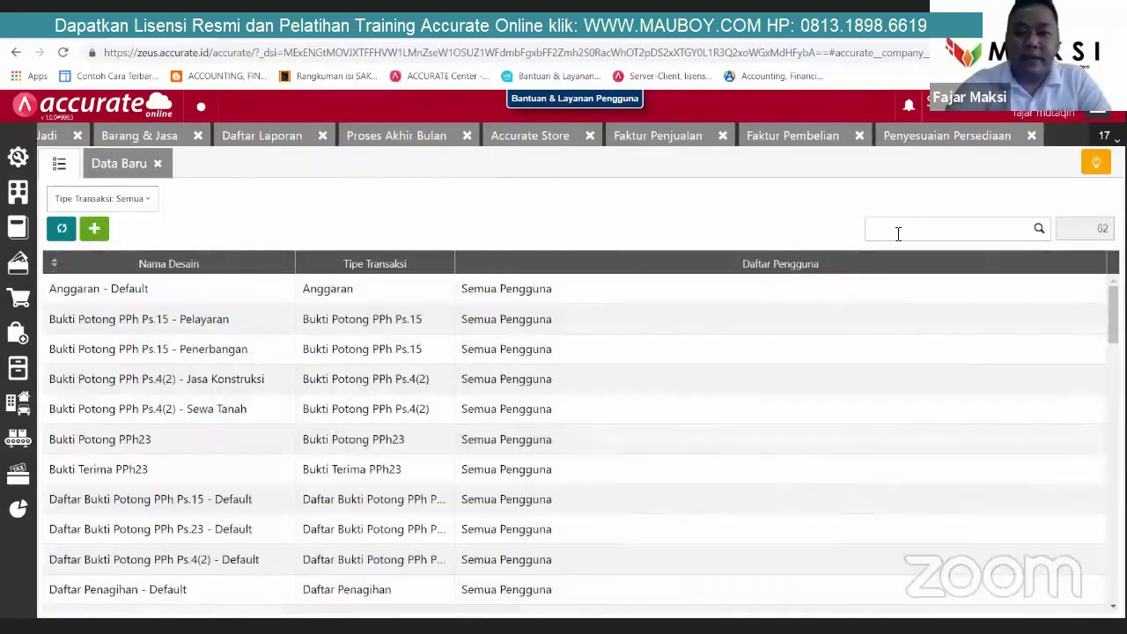
pyautogui.click(898, 230)
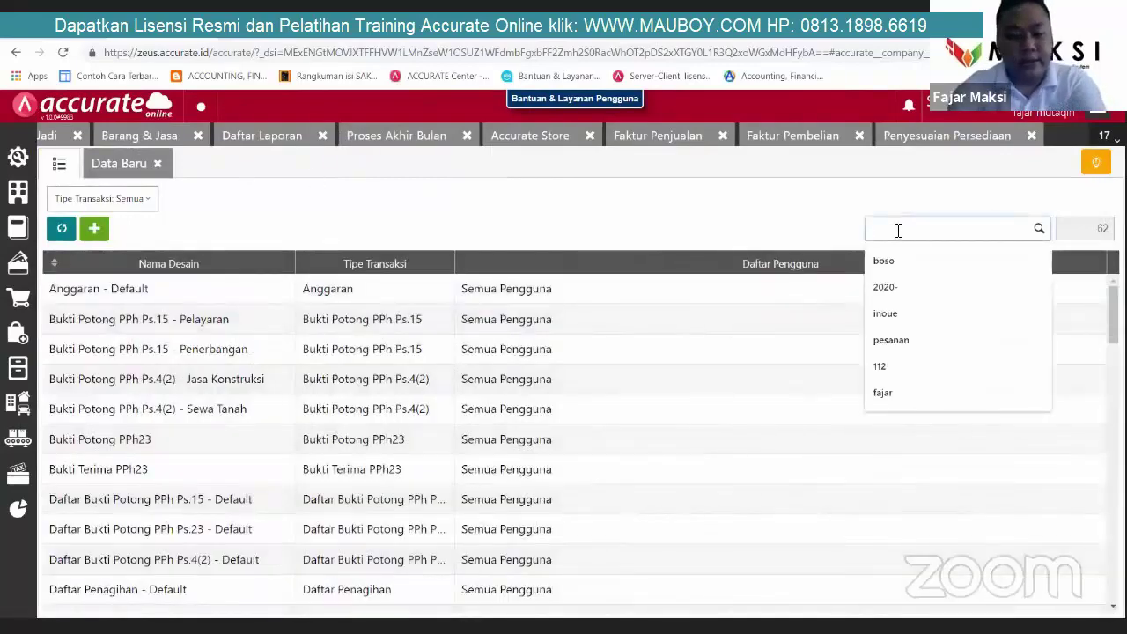
pyautogui.write('PER')
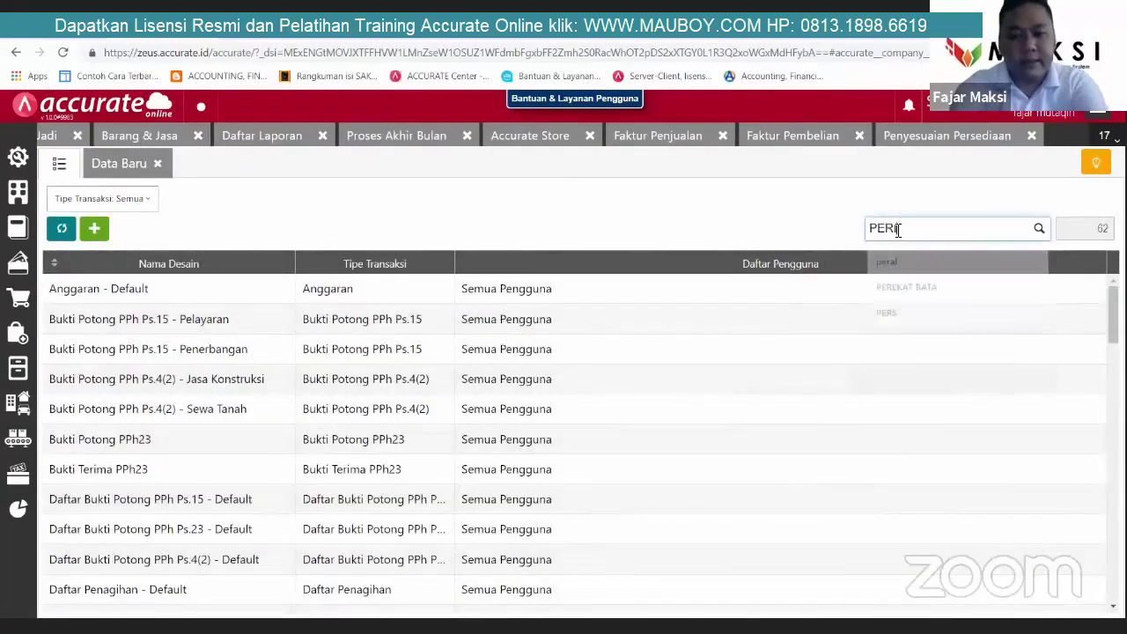
pyautogui.write('I')
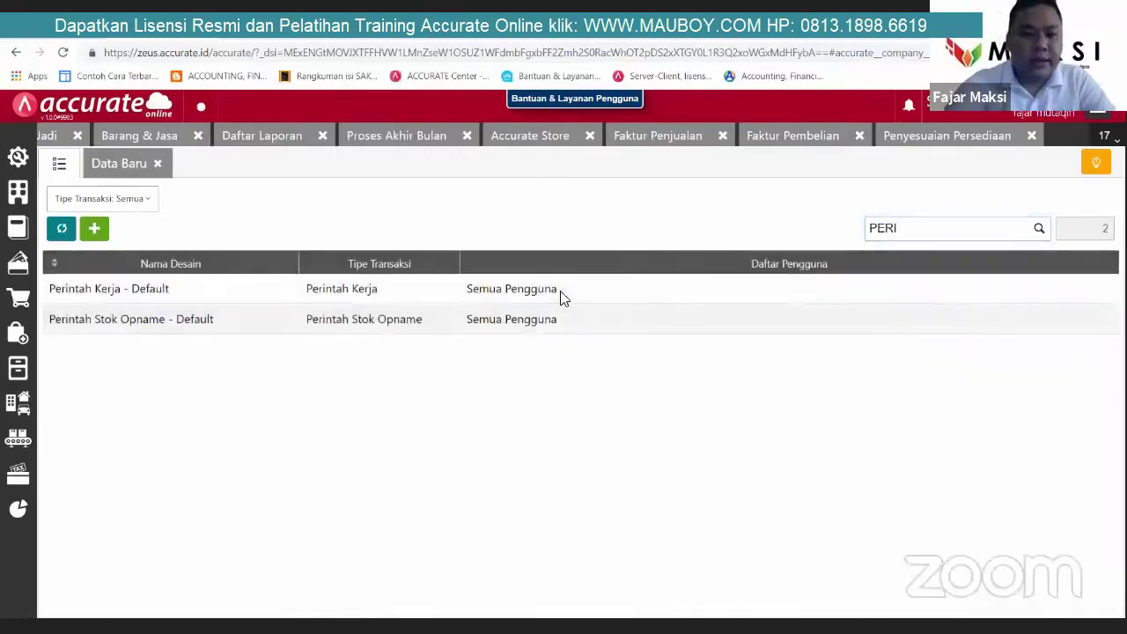
pyautogui.click(560, 294)
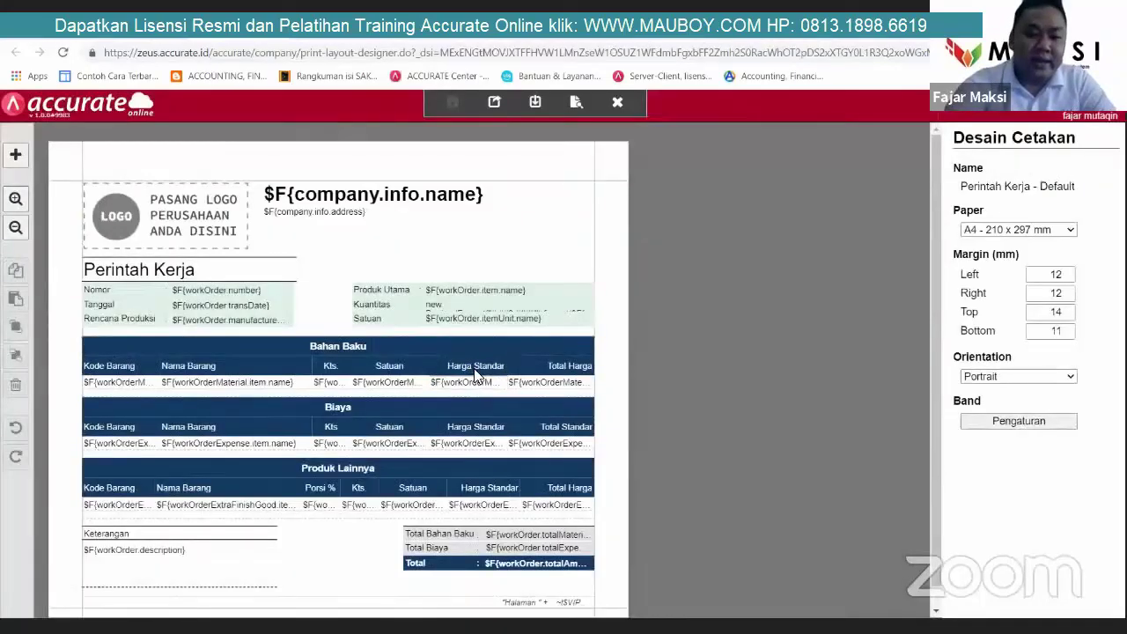
# Step: Delete the Harga Standar variables from the Bahan Baku, Biaya and Produk Lainnya tables of the work order layout
pyautogui.click(478, 382)
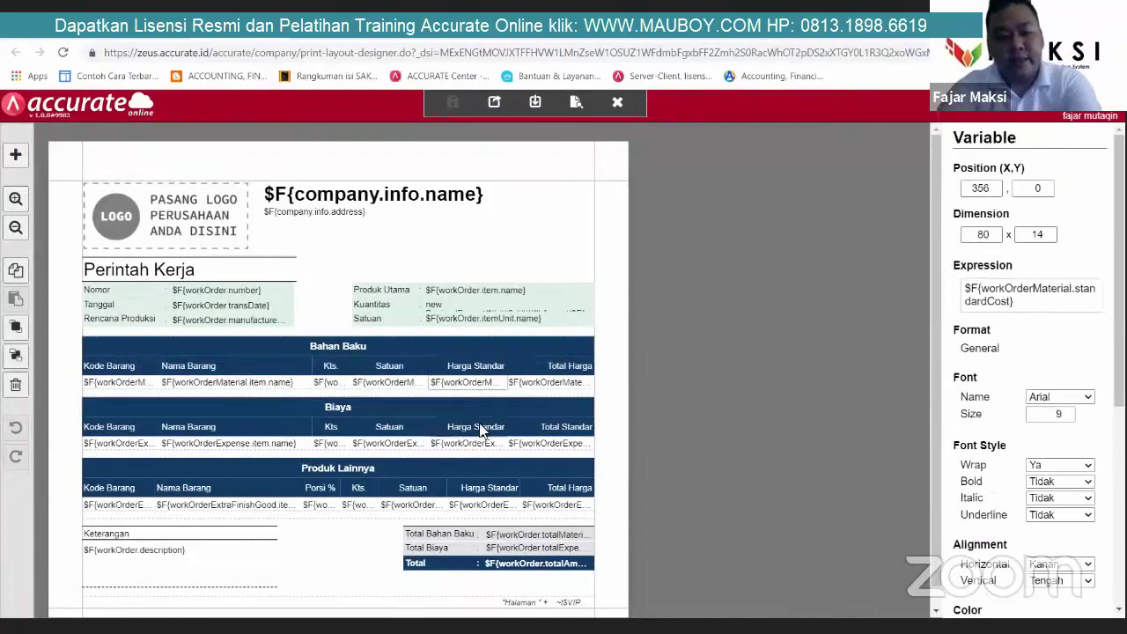
pyautogui.click(481, 447)
pyautogui.press('Delete')
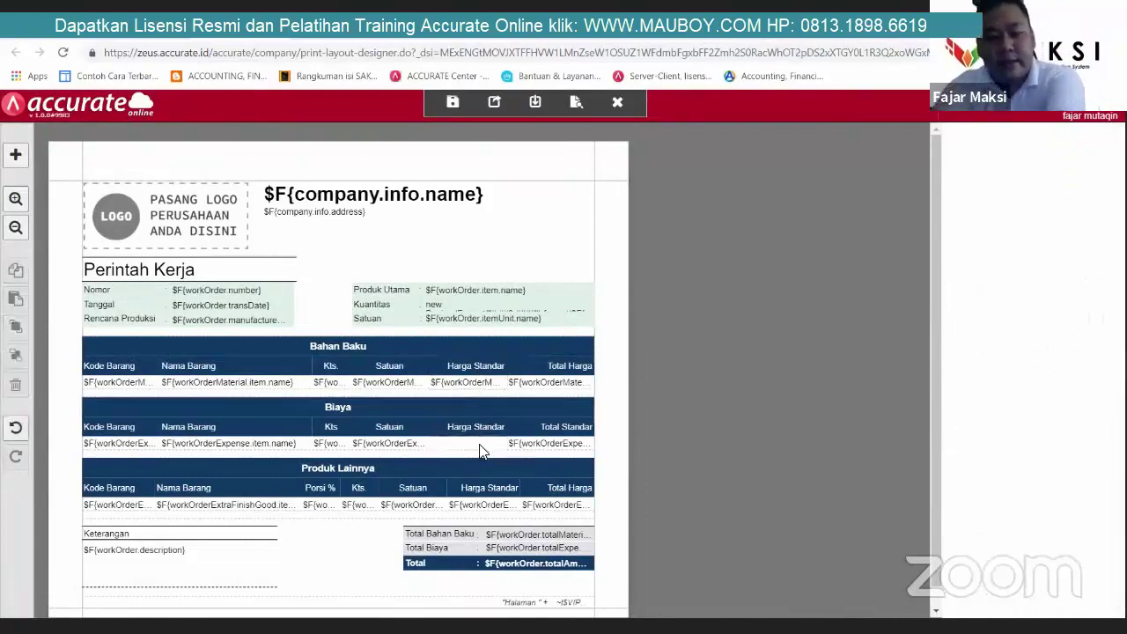
pyautogui.click(472, 384)
pyautogui.press('Delete')
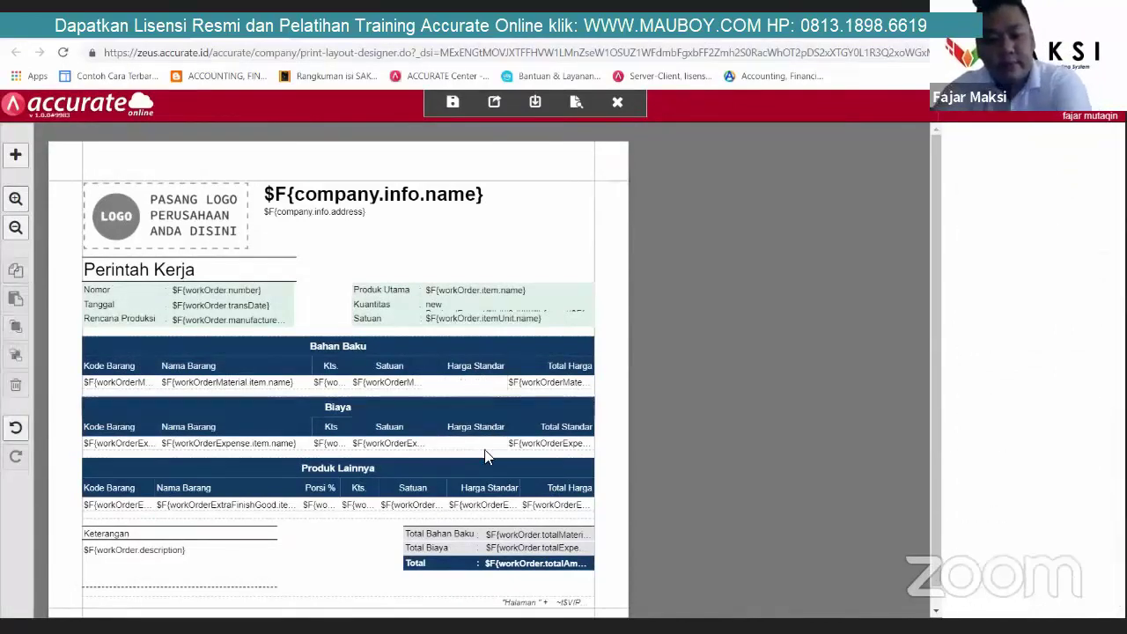
pyautogui.click(483, 508)
pyautogui.press('Delete')
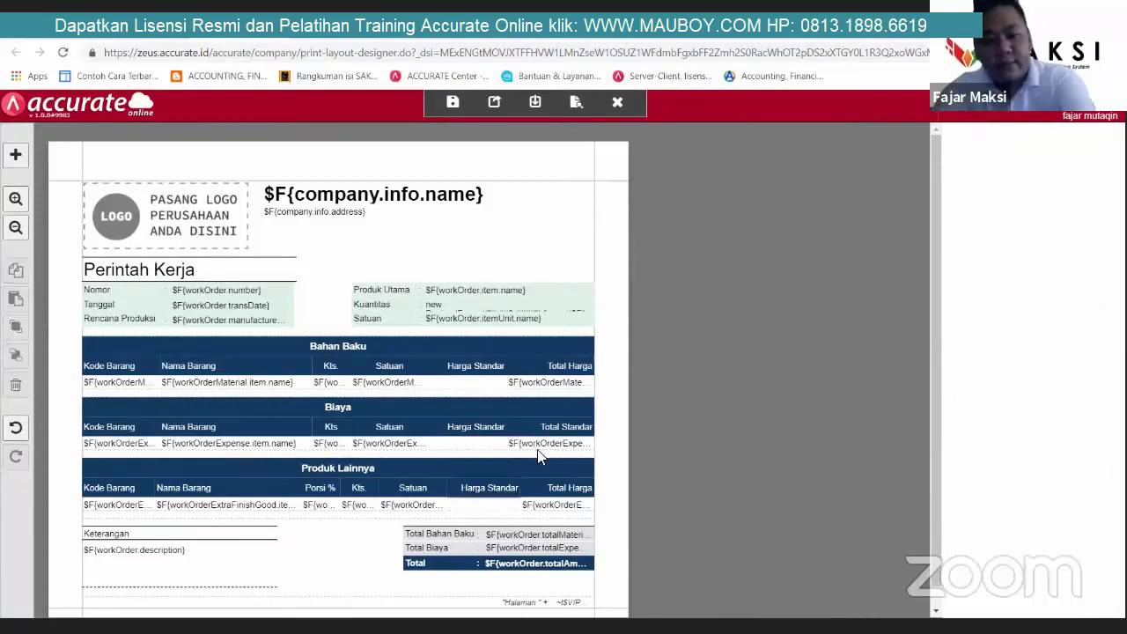
# Step: Delete the total price variables in the last column of the Bahan Baku, Biaya and Produk Lainnya tables
pyautogui.click(552, 387)
pyautogui.press('Delete')
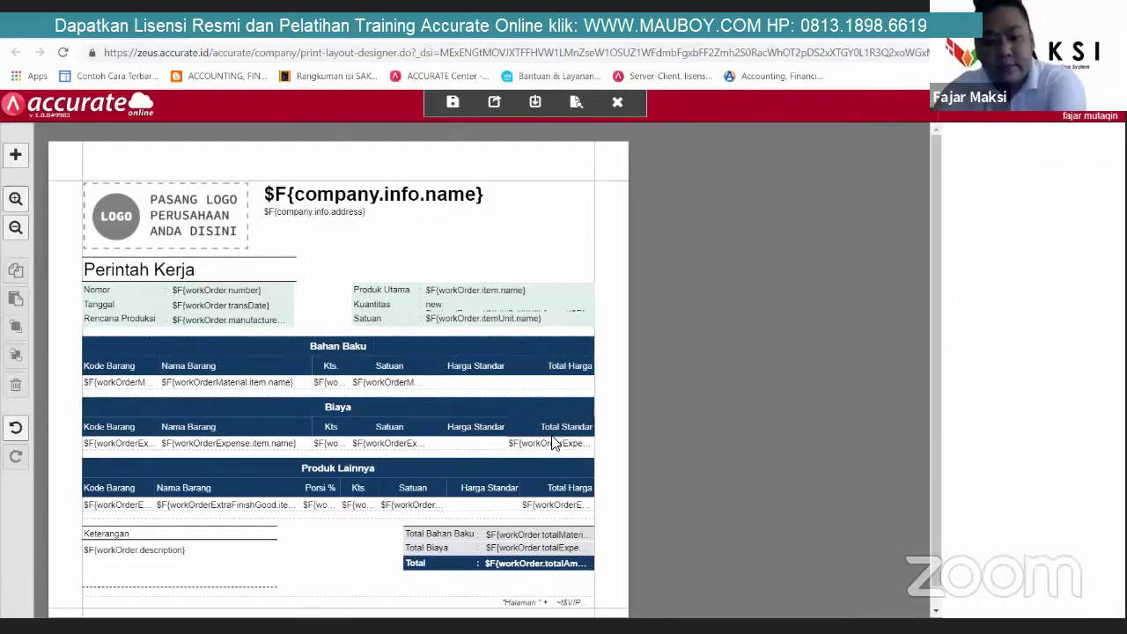
pyautogui.click(550, 444)
pyautogui.press('Delete')
pyautogui.click(559, 506)
pyautogui.press('Delete')
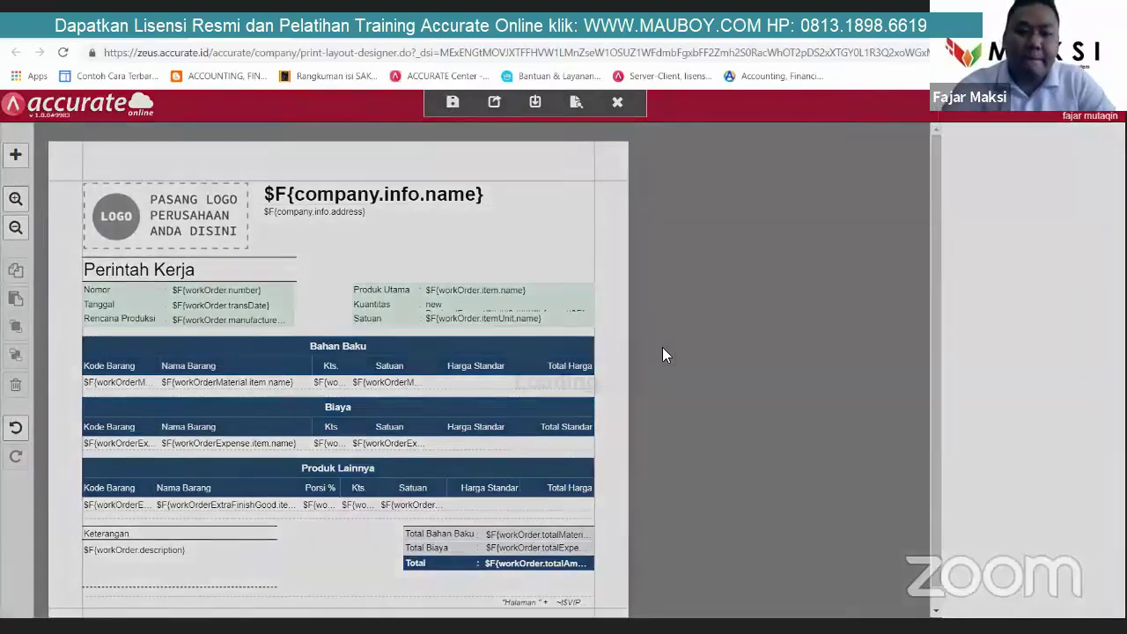
# Step: Save the modified Perintah Kerja print design and close the layout designer
pyautogui.hotkey('ctrl', 's')
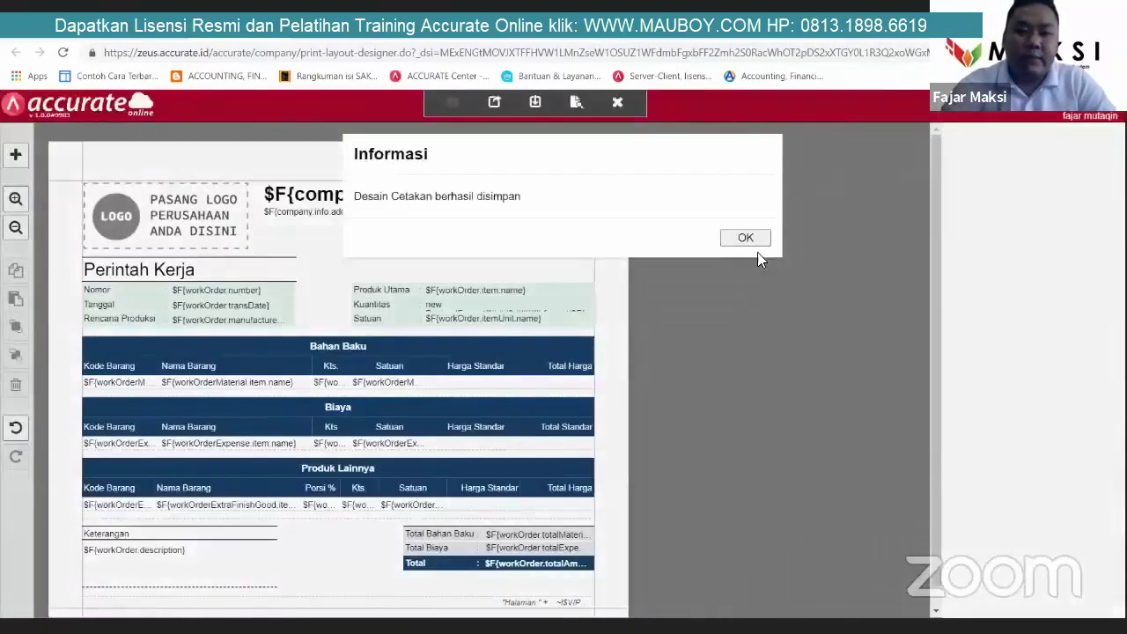
pyautogui.click(748, 240)
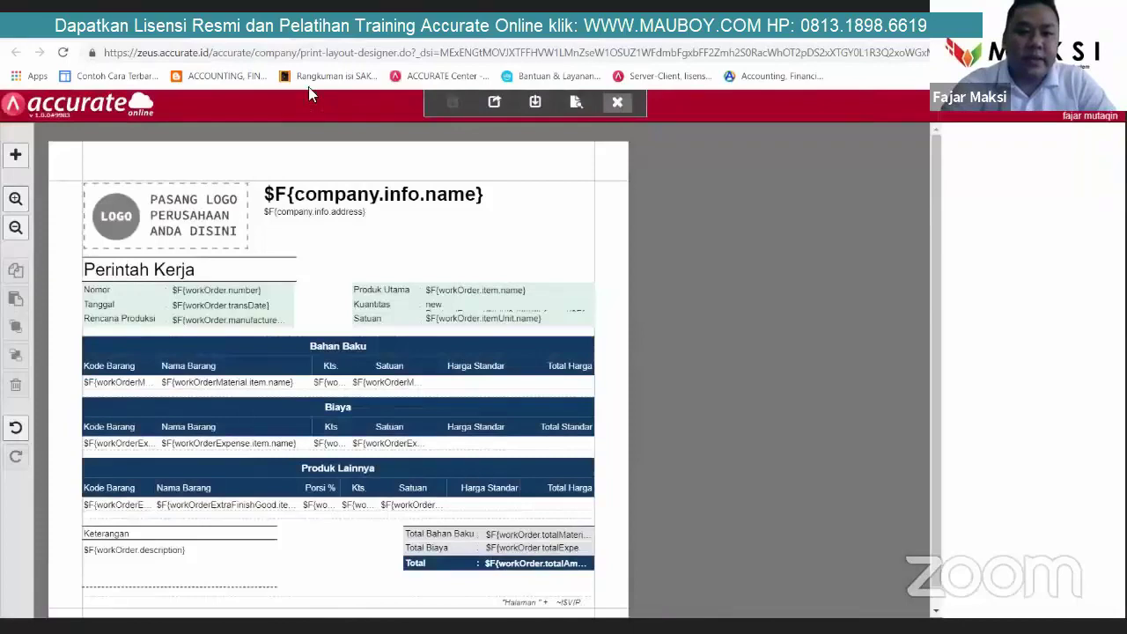
pyautogui.click(617, 102)
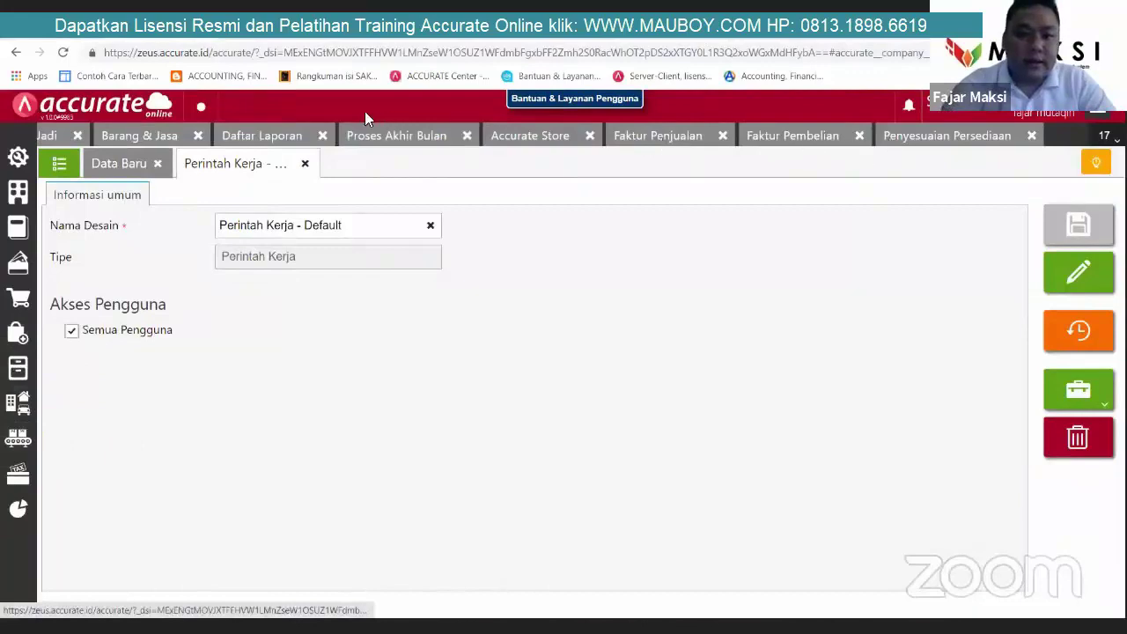
# Step: Go to work order WO.2021.06.00002 in Perintah Kerja and open its print preview
pyautogui.click(18, 438)
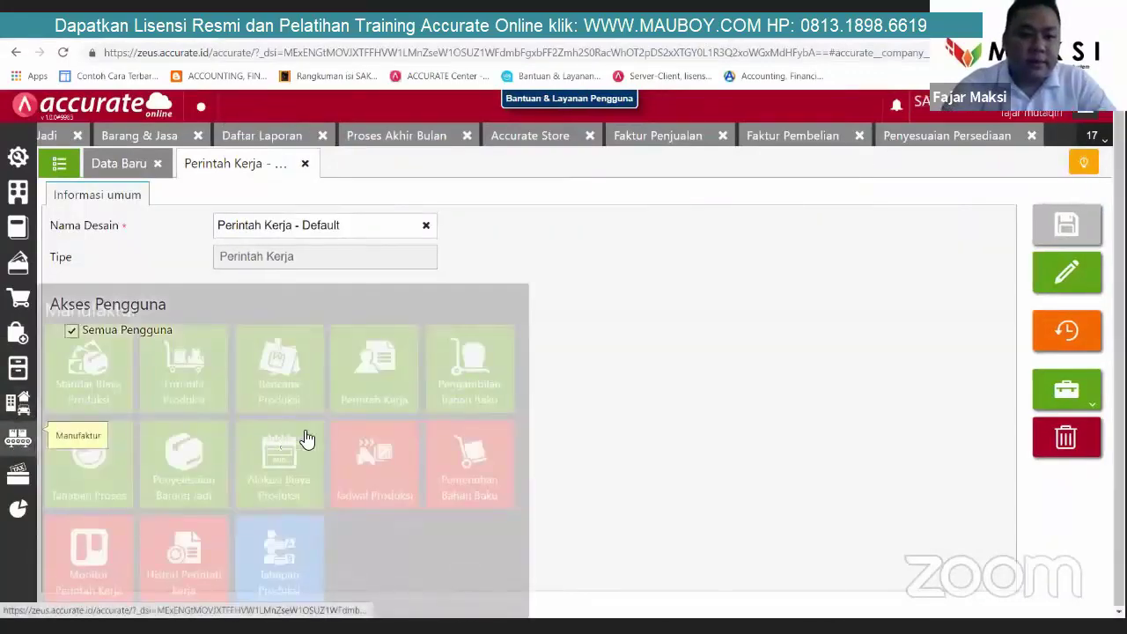
pyautogui.click(375, 388)
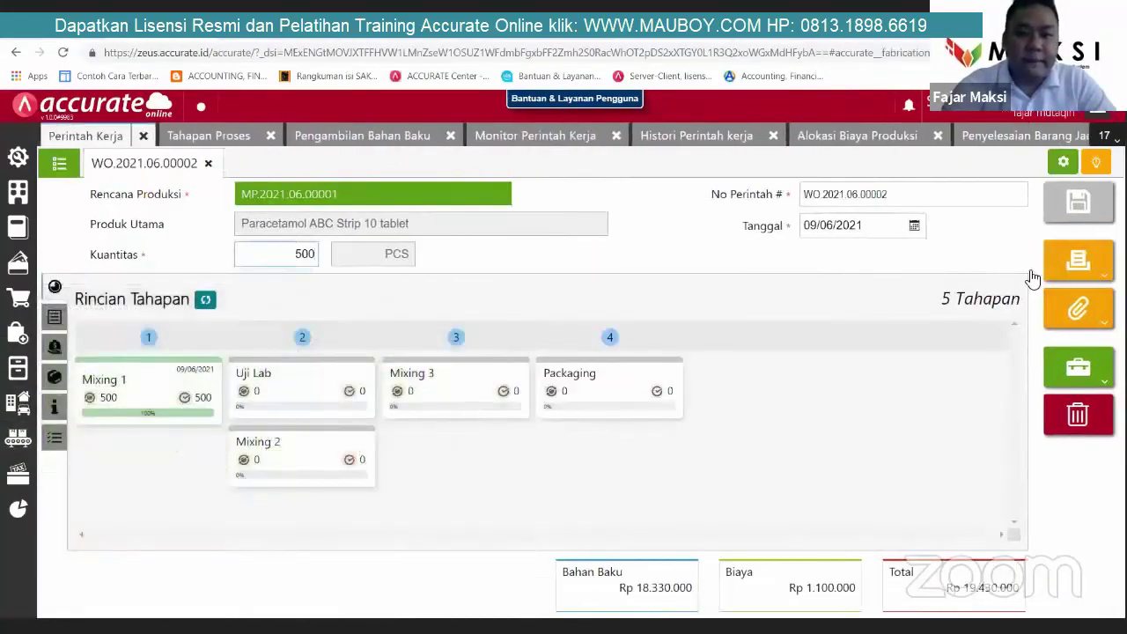
pyautogui.click(1068, 255)
pyautogui.click(981, 296)
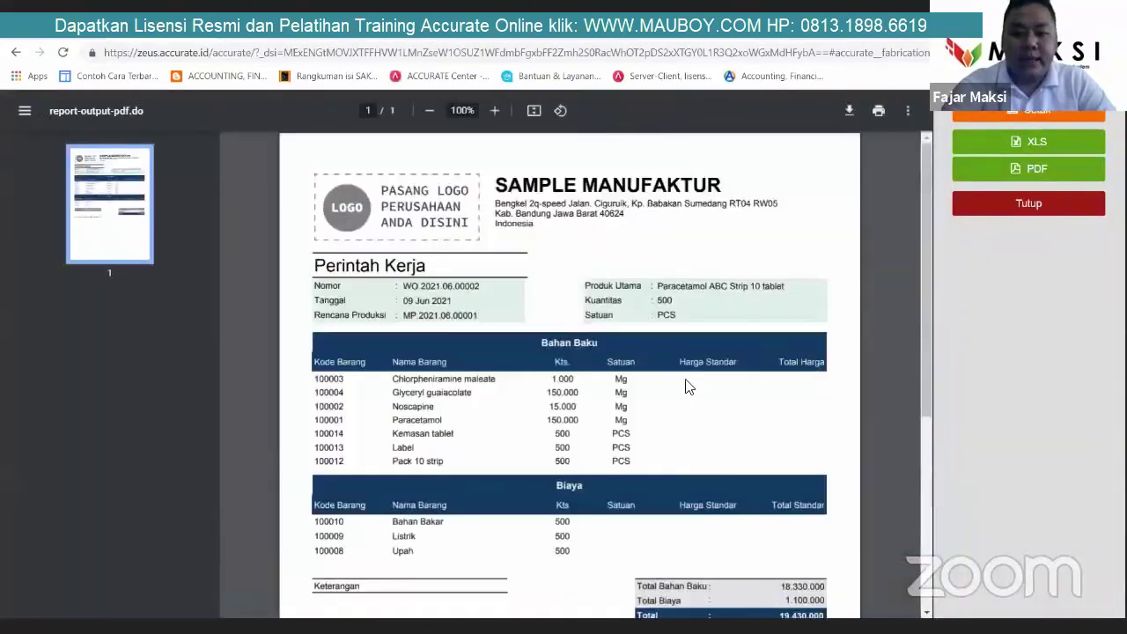
# Step: Examine the item tables and cost totals on the work order printout and close the preview
pyautogui.scroll(-3, 729, 432)
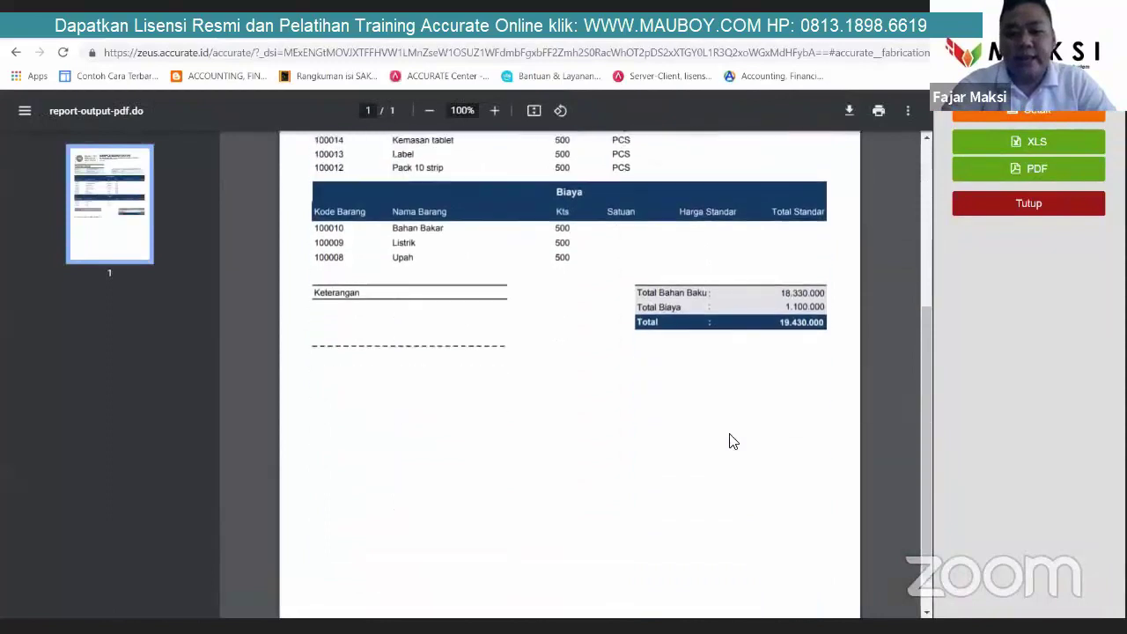
pyautogui.scroll(1, 730, 436)
pyautogui.scroll(1, 729, 441)
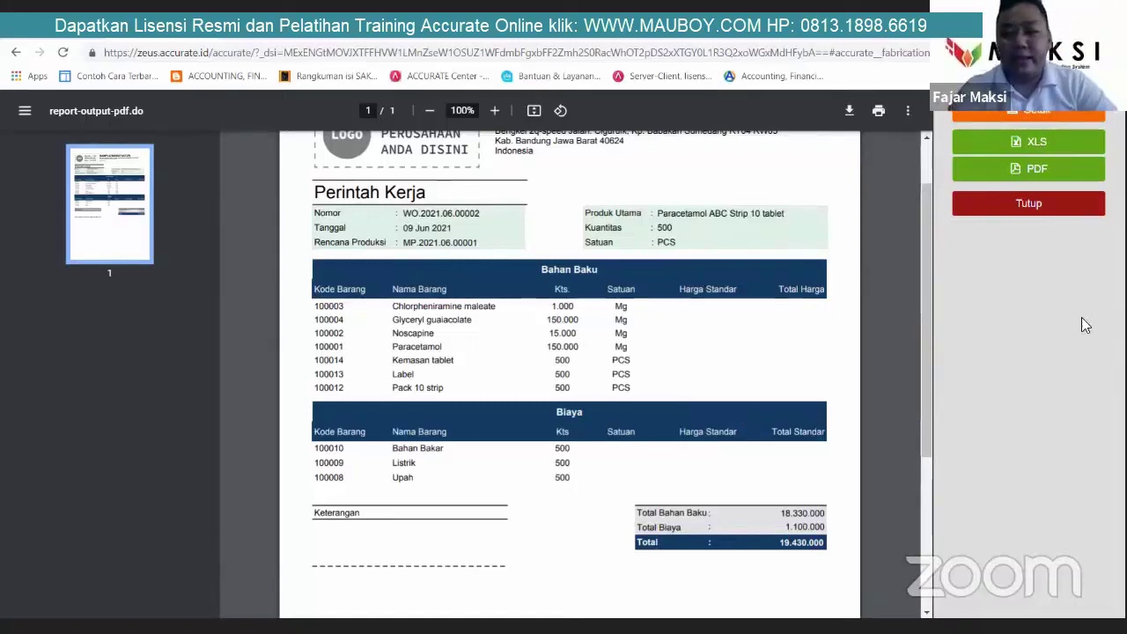
pyautogui.click(1029, 205)
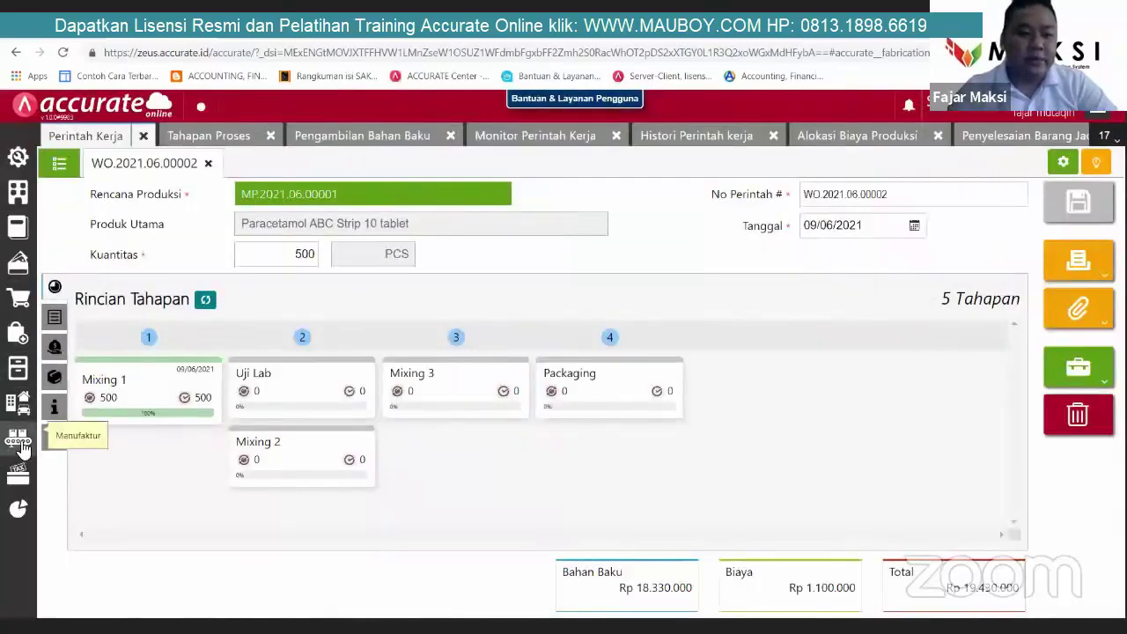
# Step: Open Penyelesaian Barang Jadi record FGS.2021.06.00003, view the item details of Paracetamol ABC Strip 10 tablet and close them
pyautogui.click(23, 450)
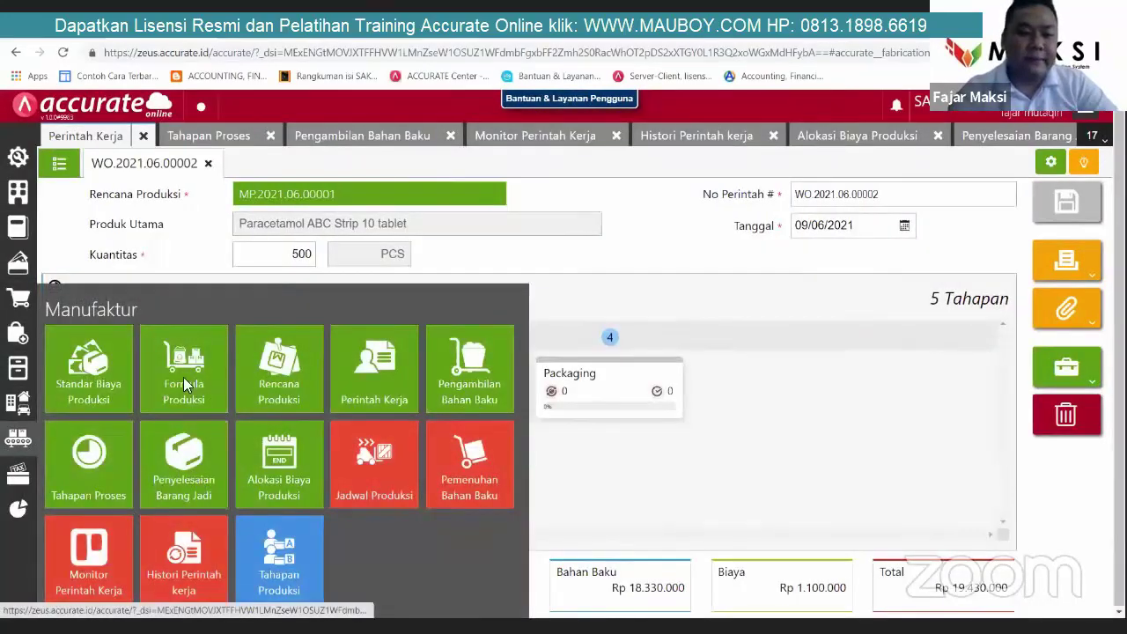
pyautogui.click(184, 465)
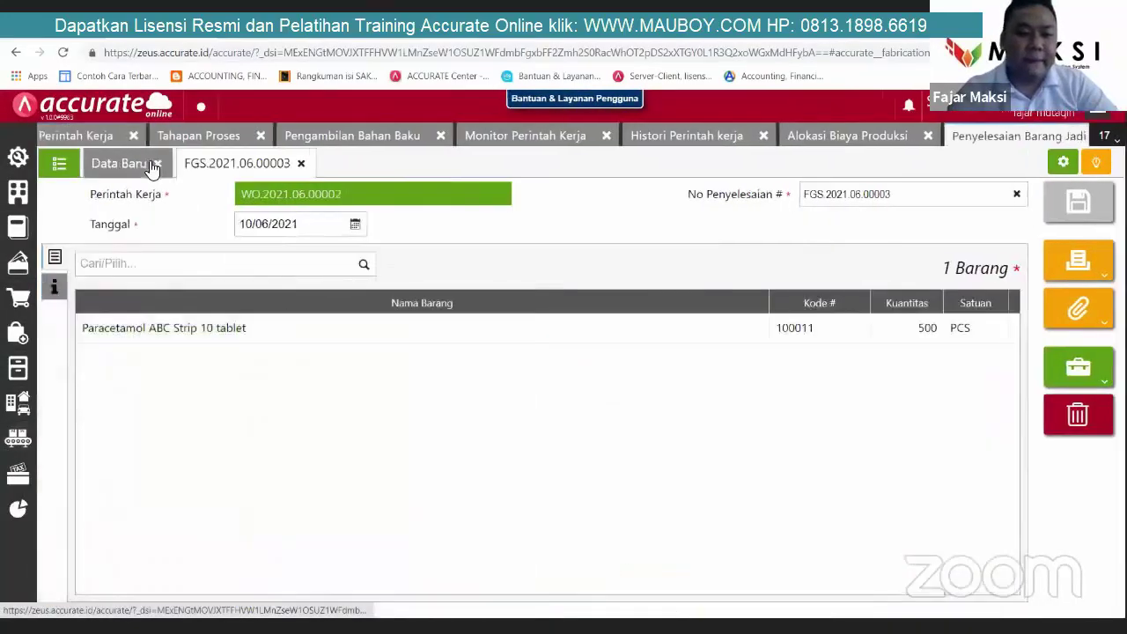
pyautogui.click(308, 335)
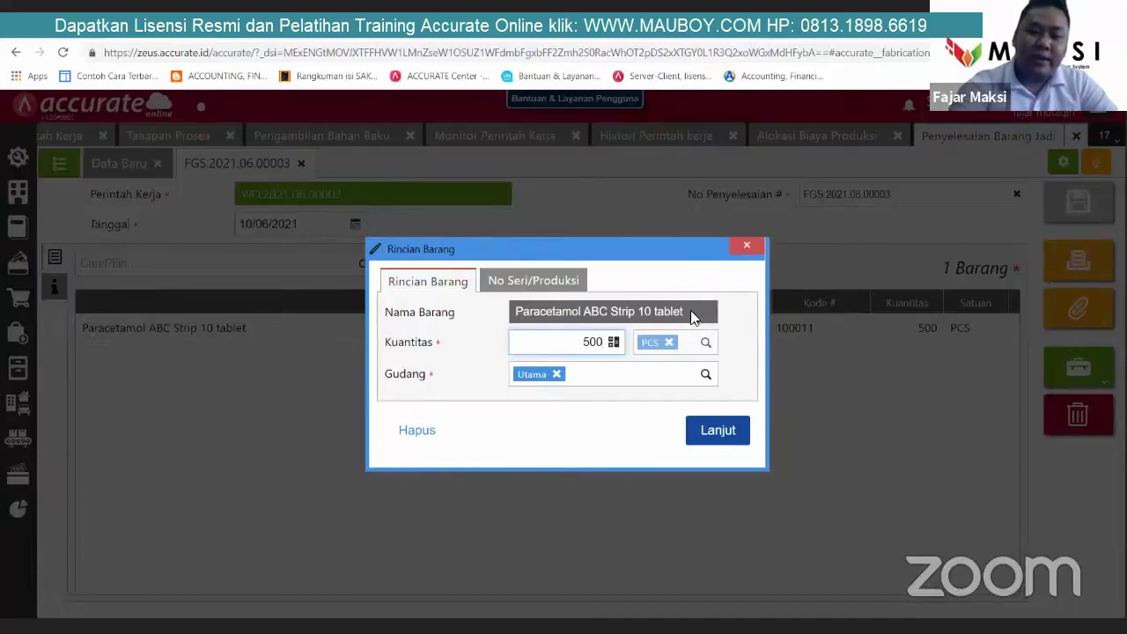
pyautogui.click(747, 246)
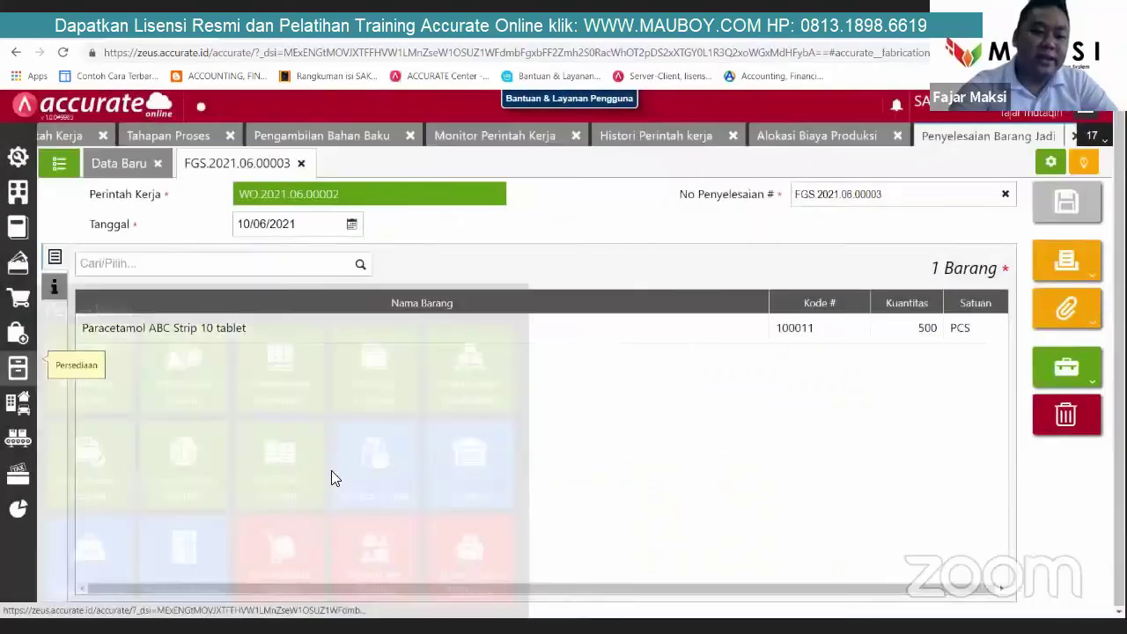
# Step: Open production formula BOM.2021.06.00001 for Paracetamol ABC Strip 10 tablet from the Formula Produksi list
pyautogui.moveTo(19, 375)
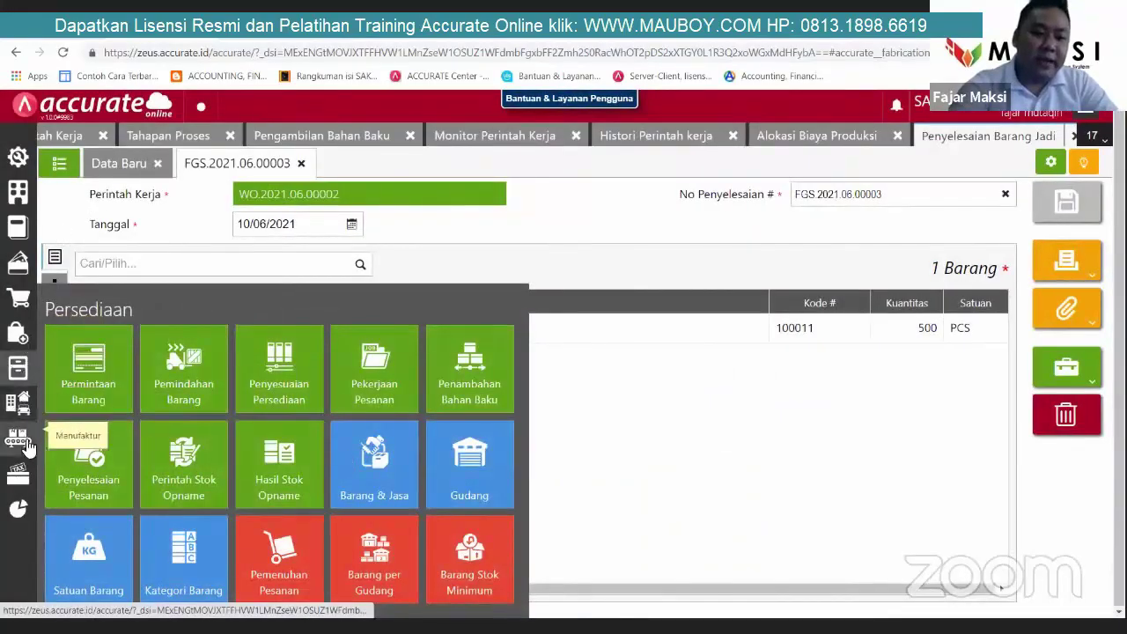
pyautogui.click(185, 262)
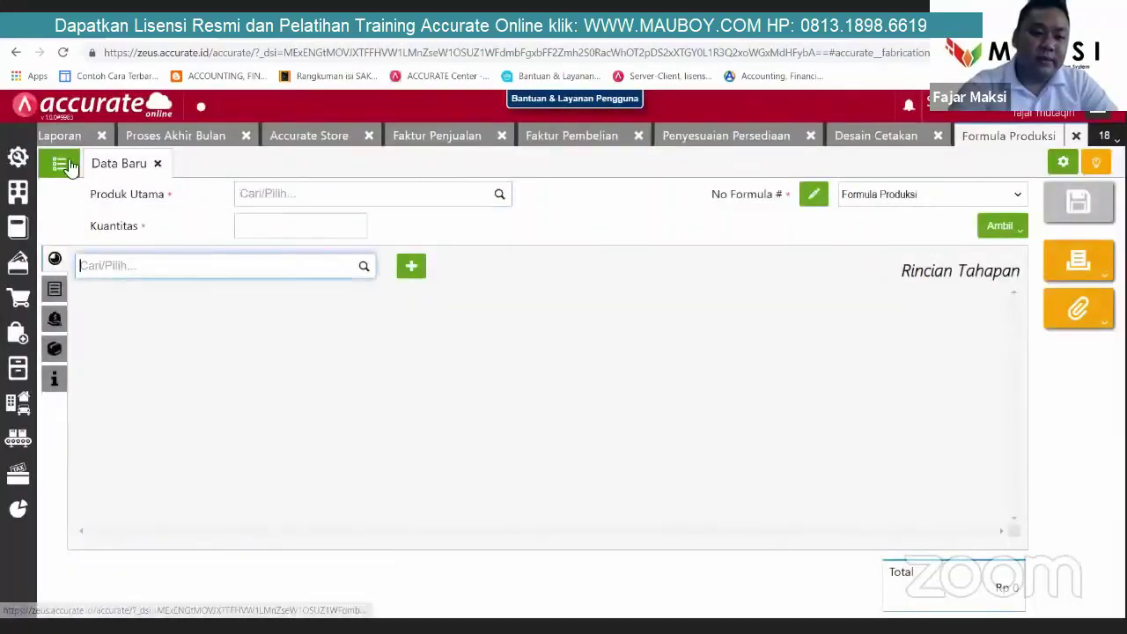
pyautogui.click(64, 163)
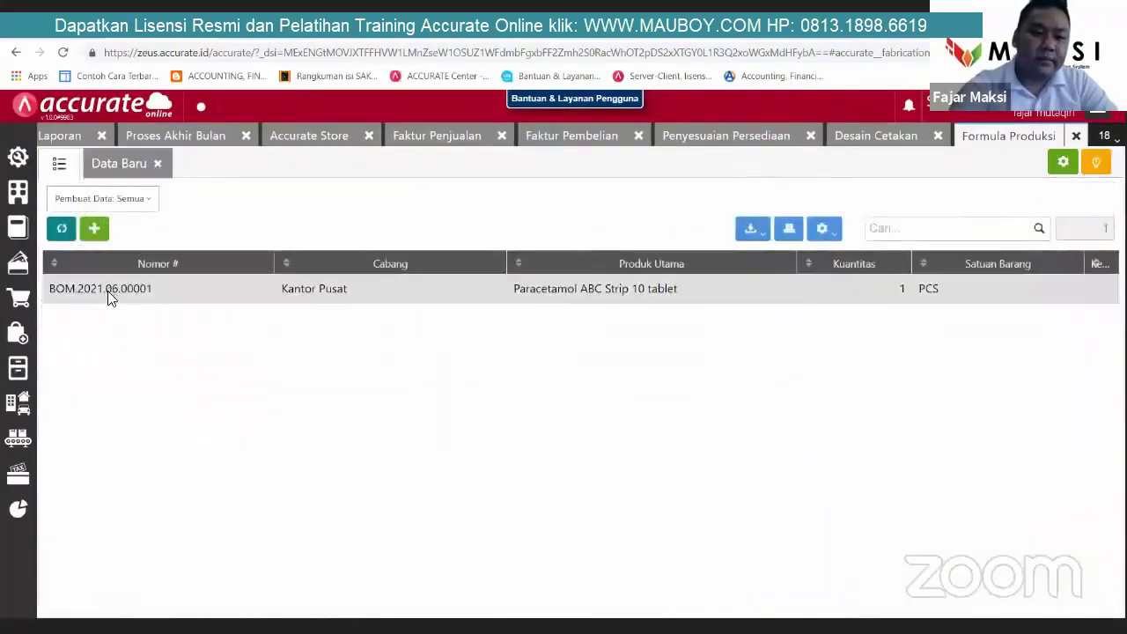
pyautogui.click(111, 290)
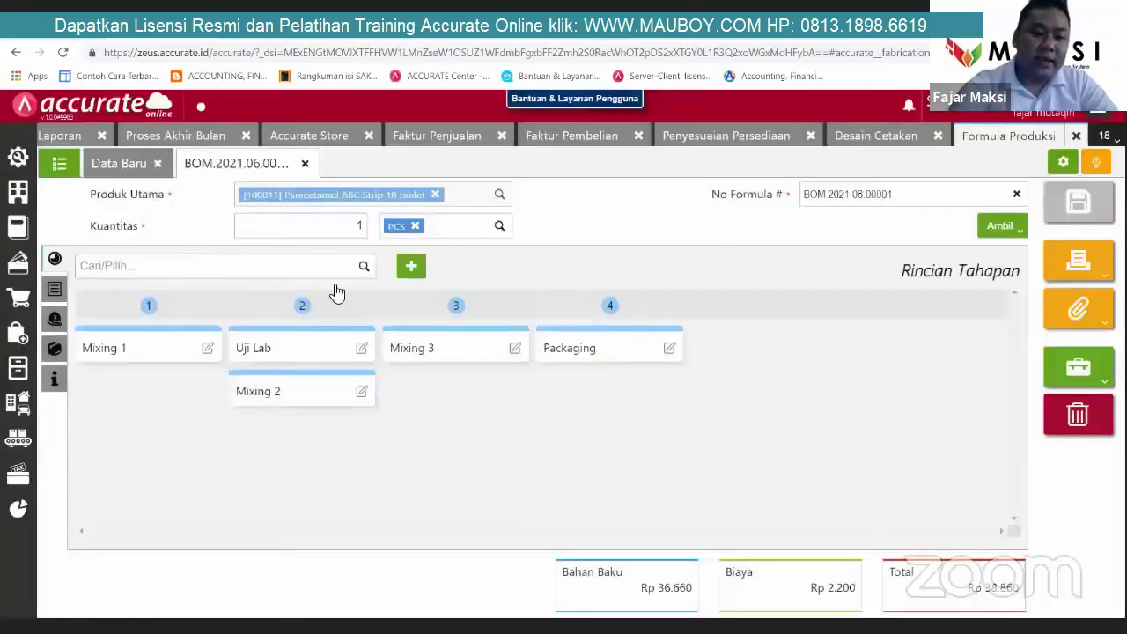
# Step: Add Barang FF to the formula's Produk Lainnya with a quantity of 1 Kg and a portion of 1%
pyautogui.click(370, 268)
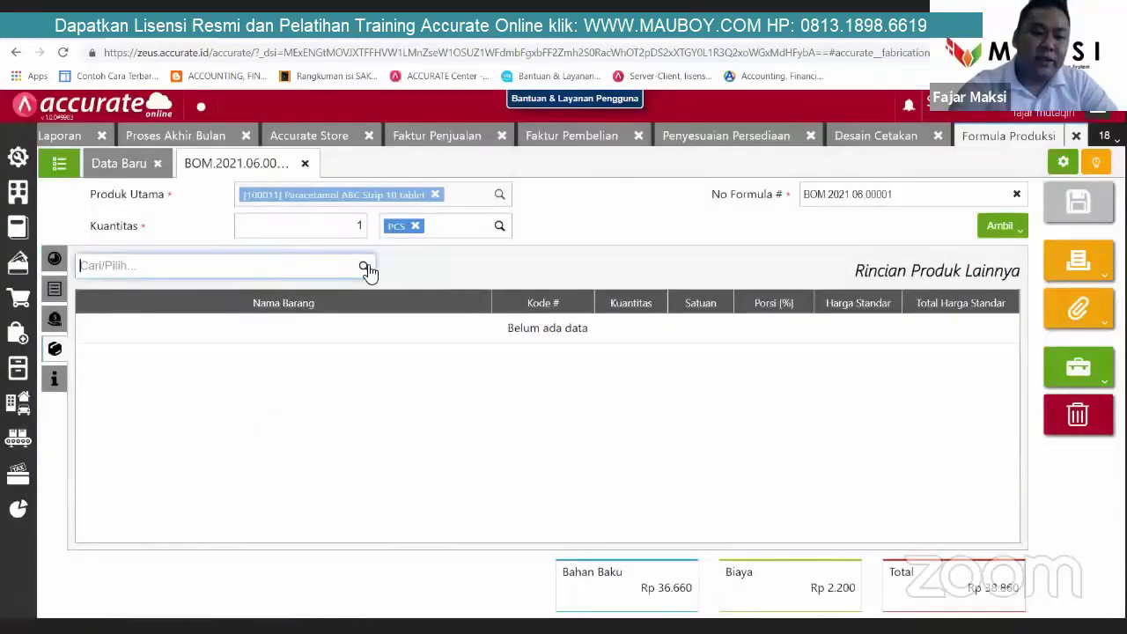
pyautogui.scroll(-3, 156, 344)
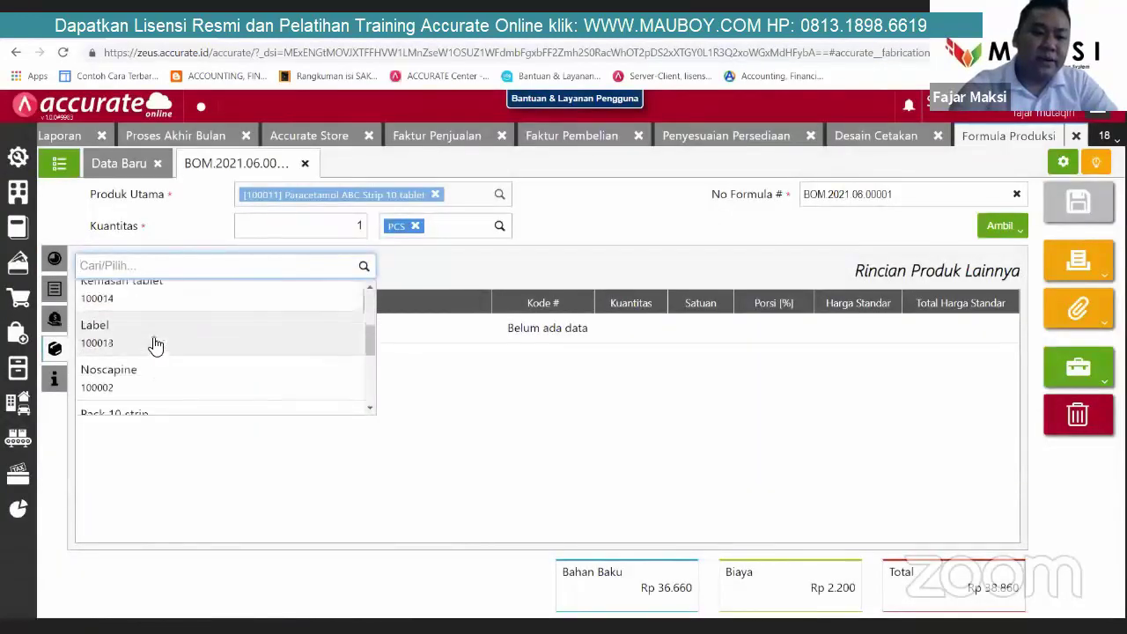
pyautogui.scroll(3, 156, 344)
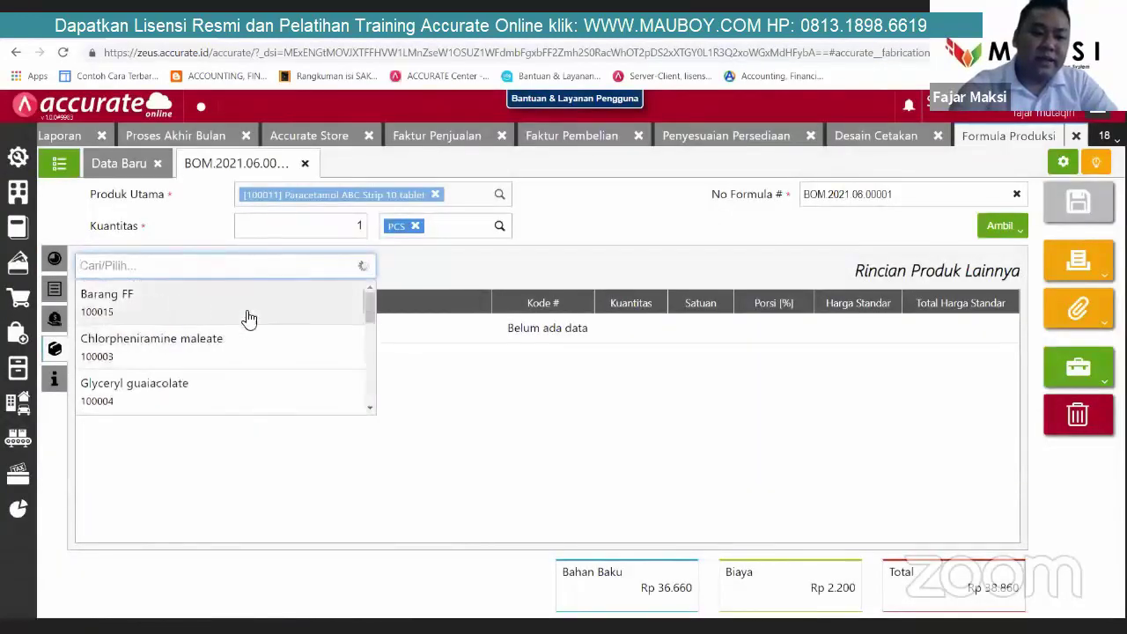
pyautogui.click(252, 315)
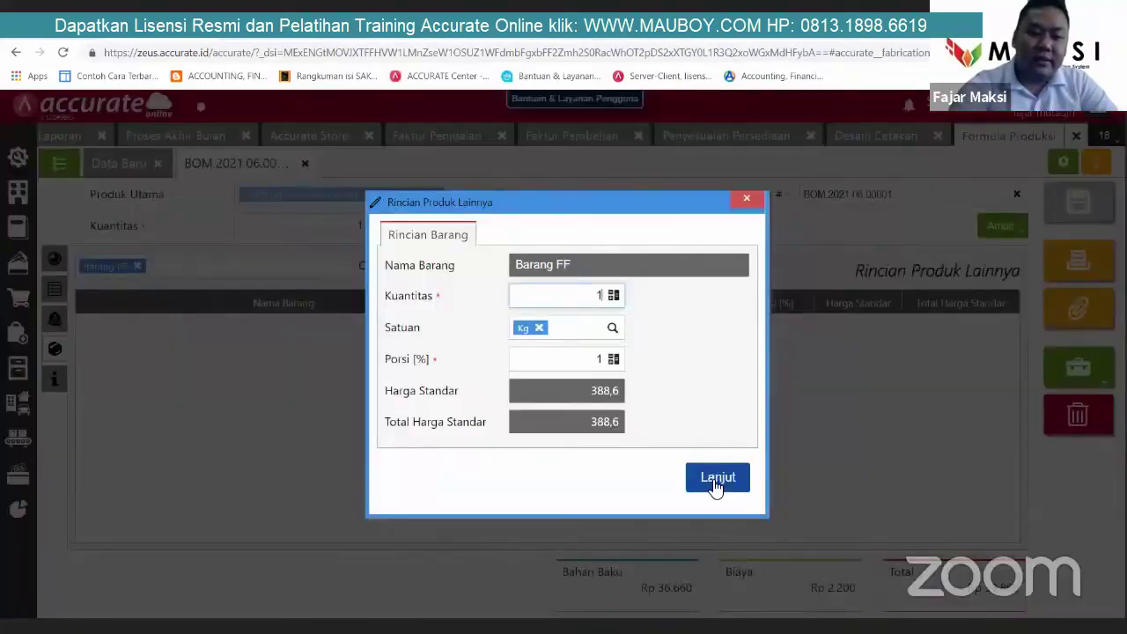
pyautogui.click(717, 484)
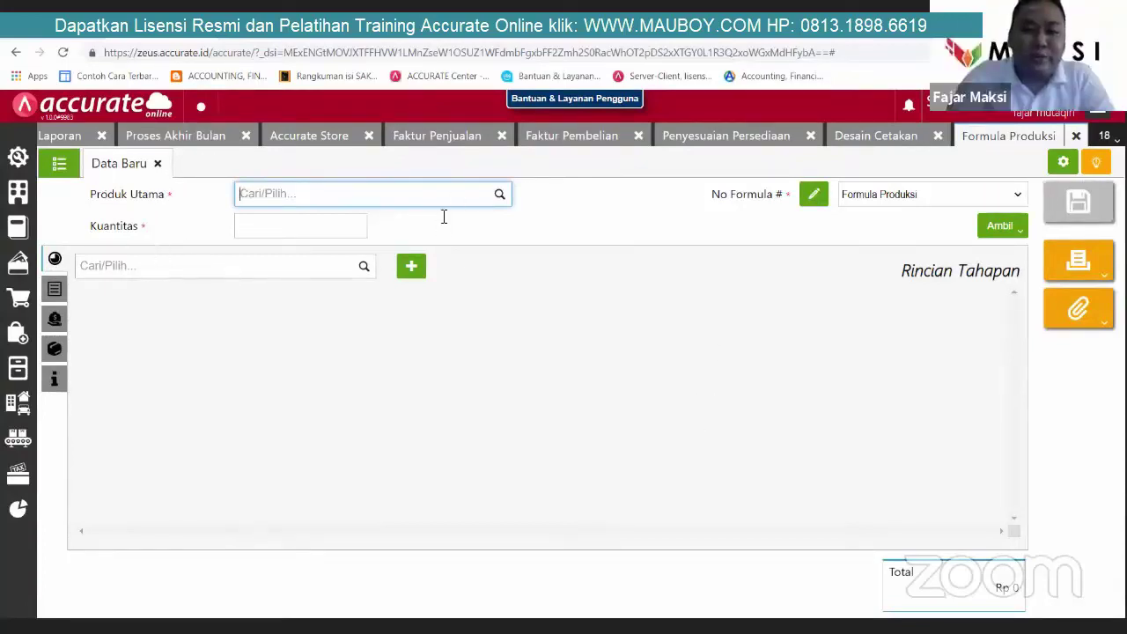
# Step: Review the item lines of the new Penyesuaian Persediaan entry and the list of existing adjustments
pyautogui.click(748, 141)
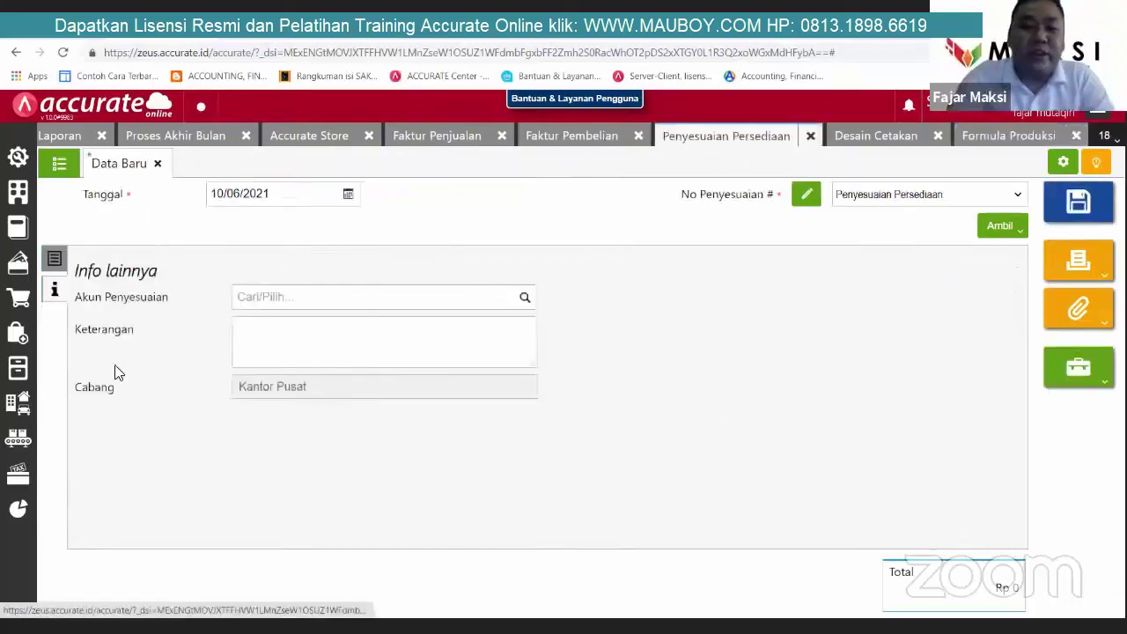
pyautogui.click(56, 257)
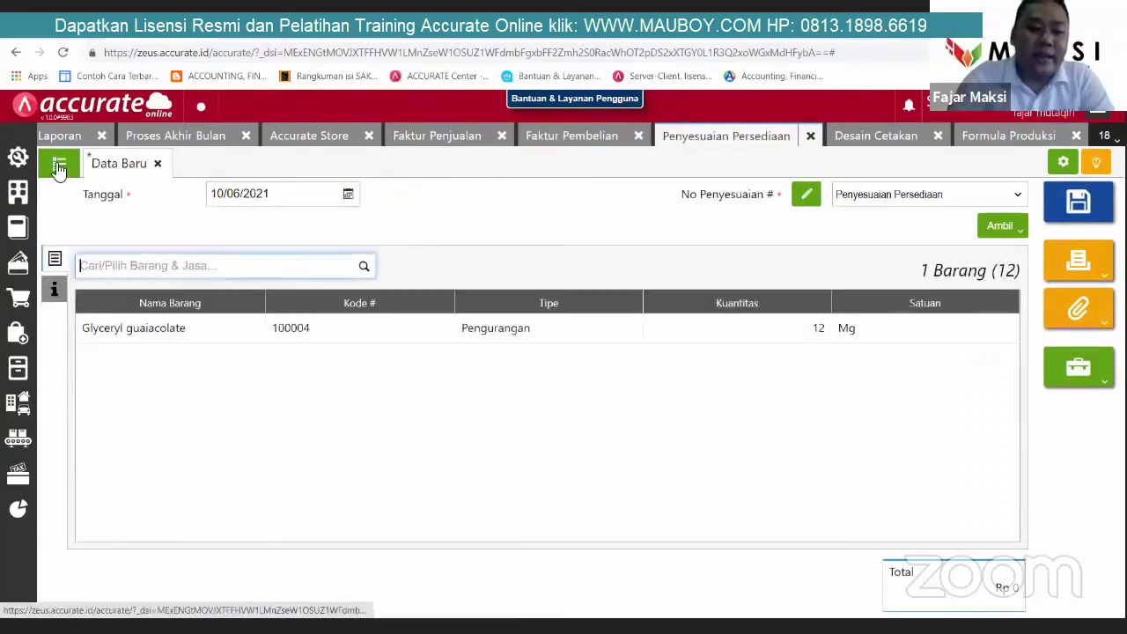
pyautogui.click(59, 164)
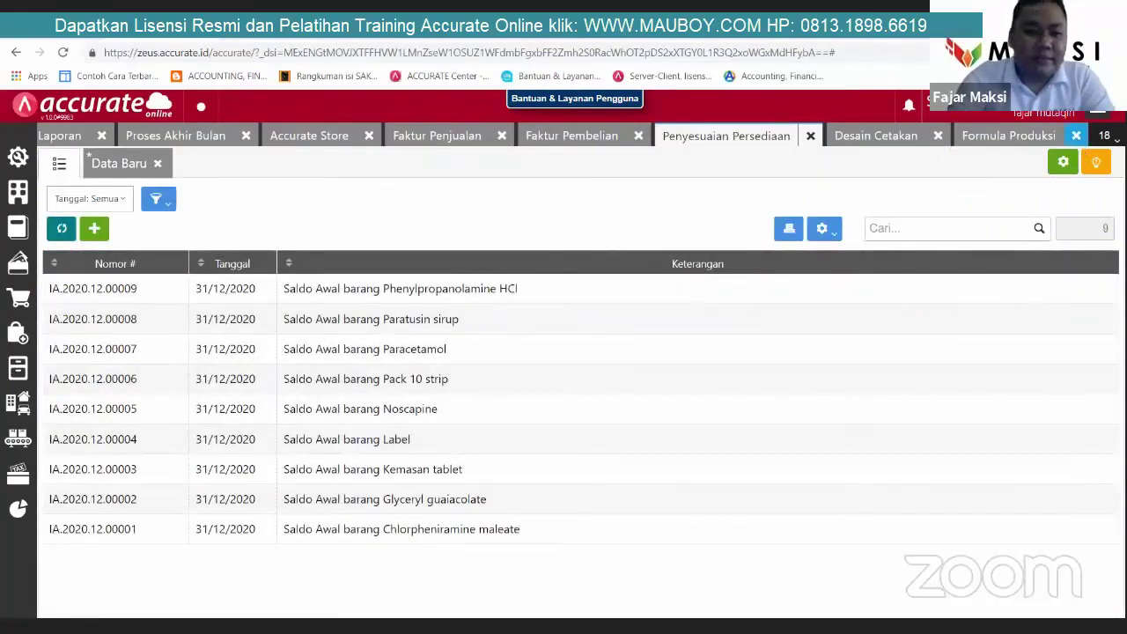
# Step: In finished goods completion FGS.2021.06.00003, open the Paracetamol line's No Seri/Produksi details and enter number 20/2008/2003/0001
pyautogui.click(18, 438)
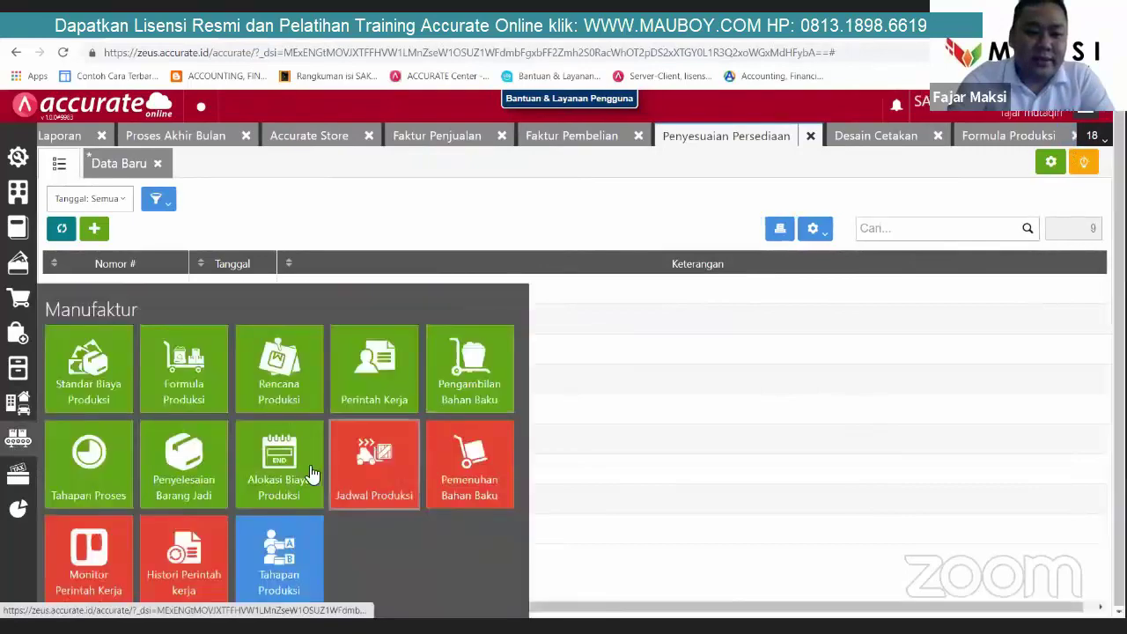
pyautogui.click(216, 490)
pyautogui.click(196, 334)
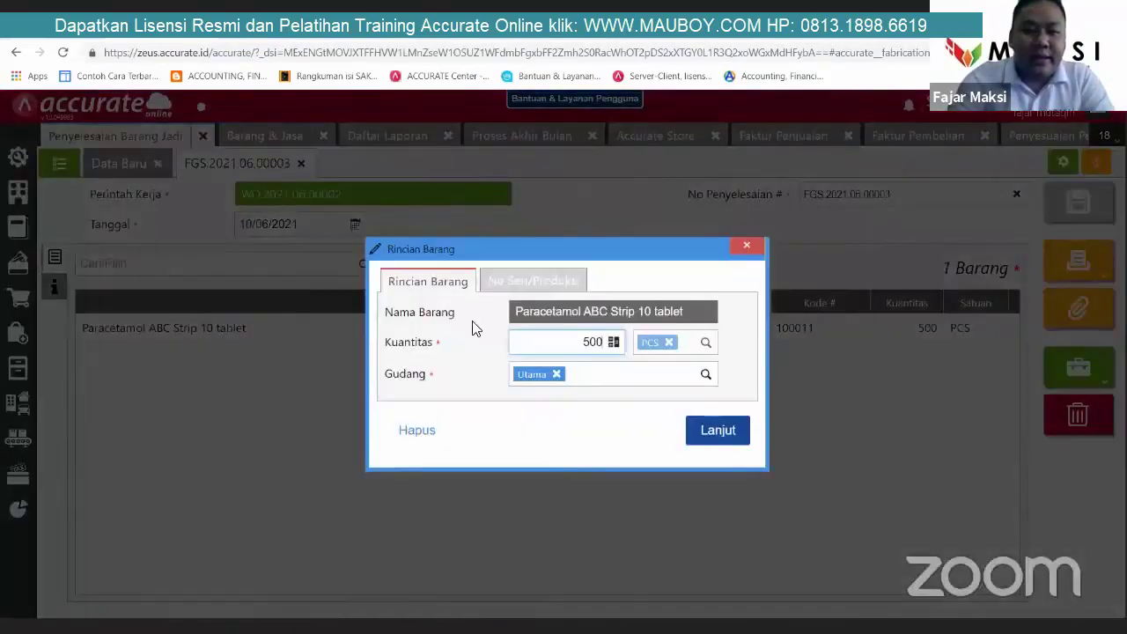
pyautogui.click(532, 281)
pyautogui.click(496, 342)
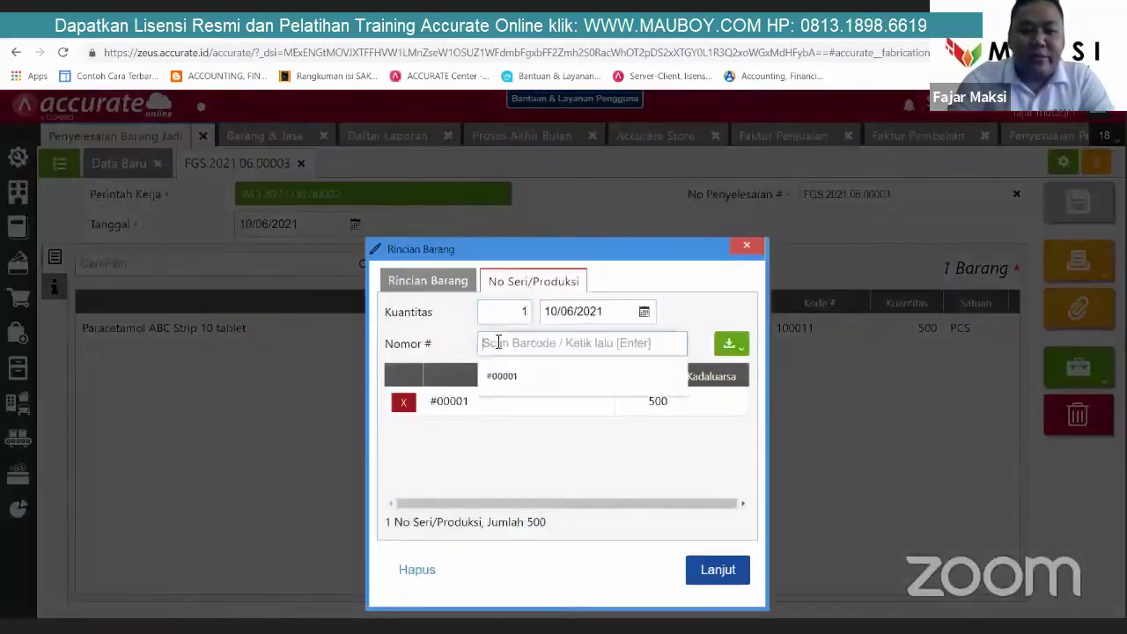
pyautogui.write('2')
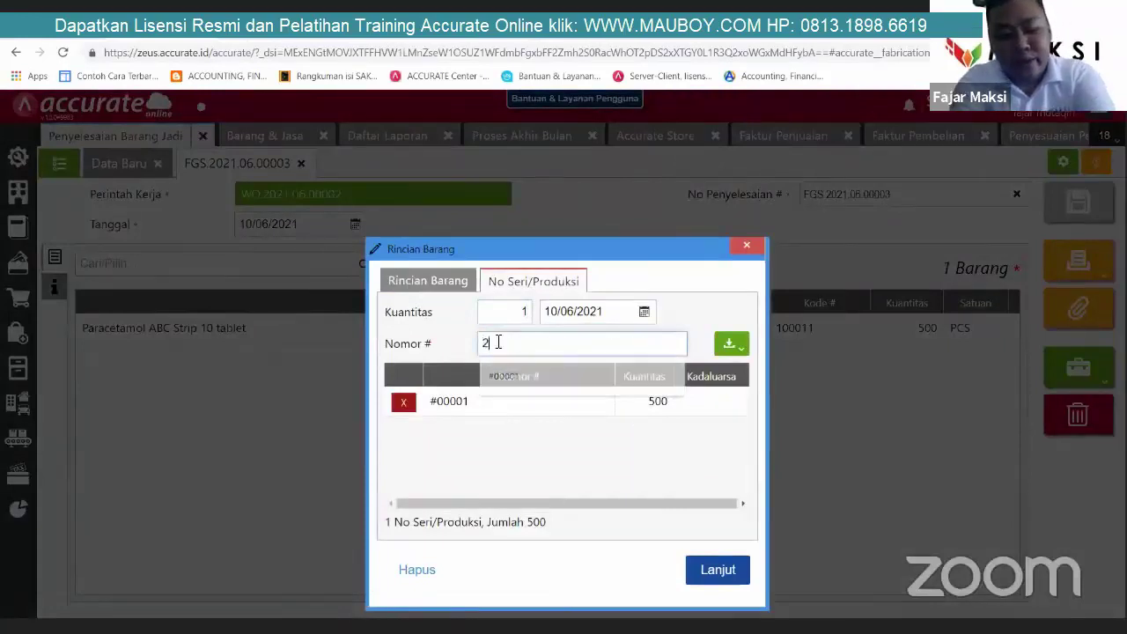
pyautogui.write('02008')
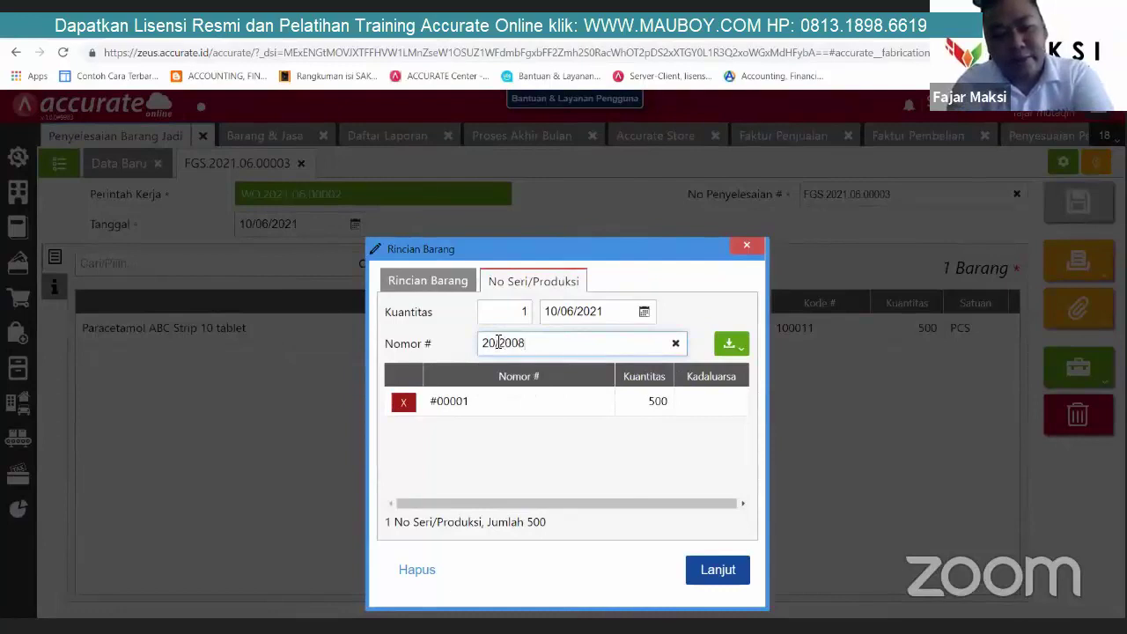
pyautogui.write('/2003')
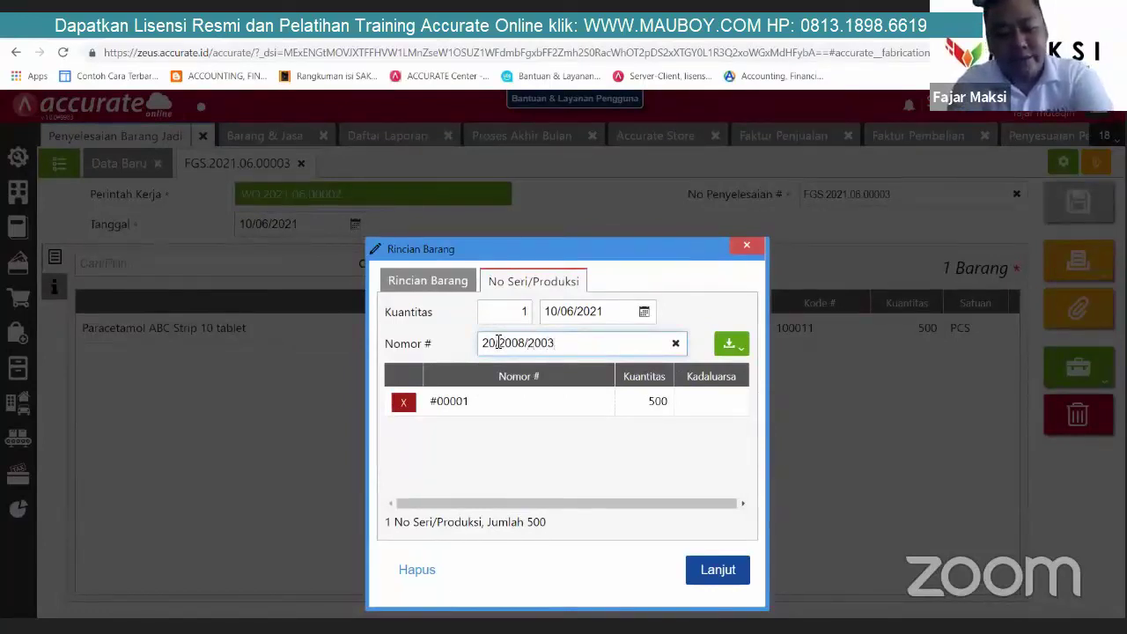
pyautogui.write('/0001')
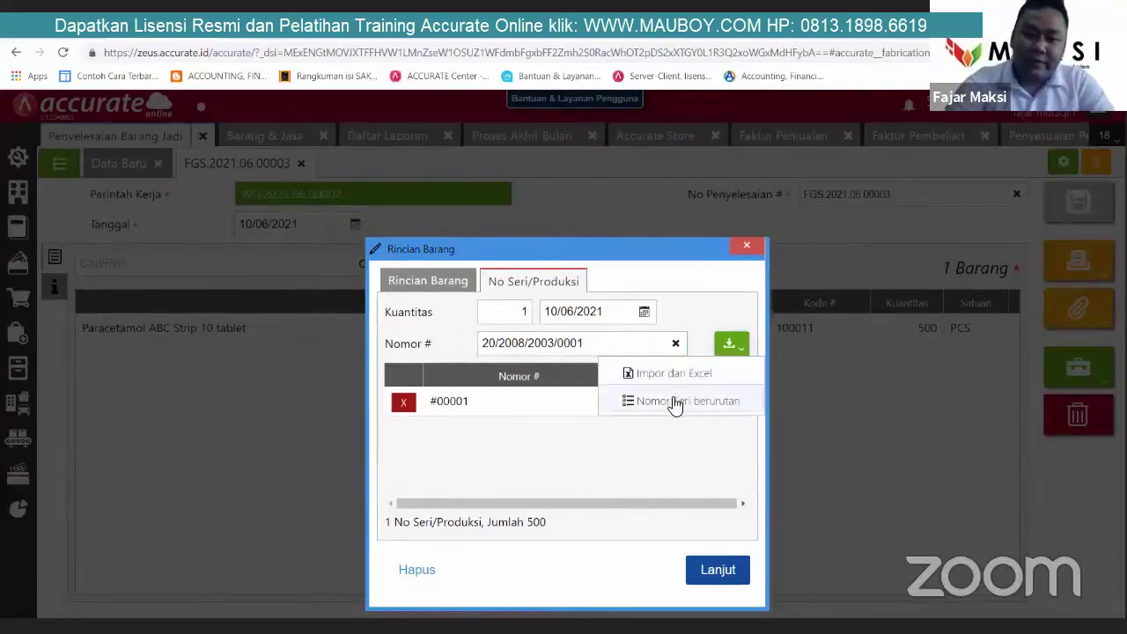
# Step: Generate sequential serial number 20/2008/2003/0001 with a stock of 500 and 1 repetition, and close the item details without applying them
pyautogui.click(631, 347)
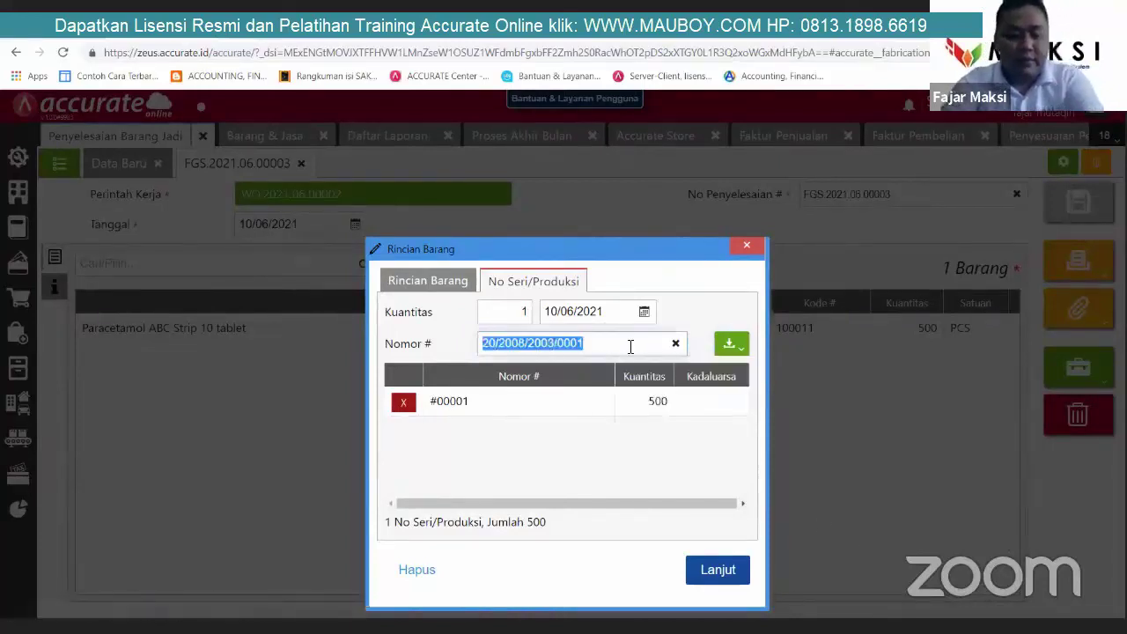
pyautogui.click(733, 345)
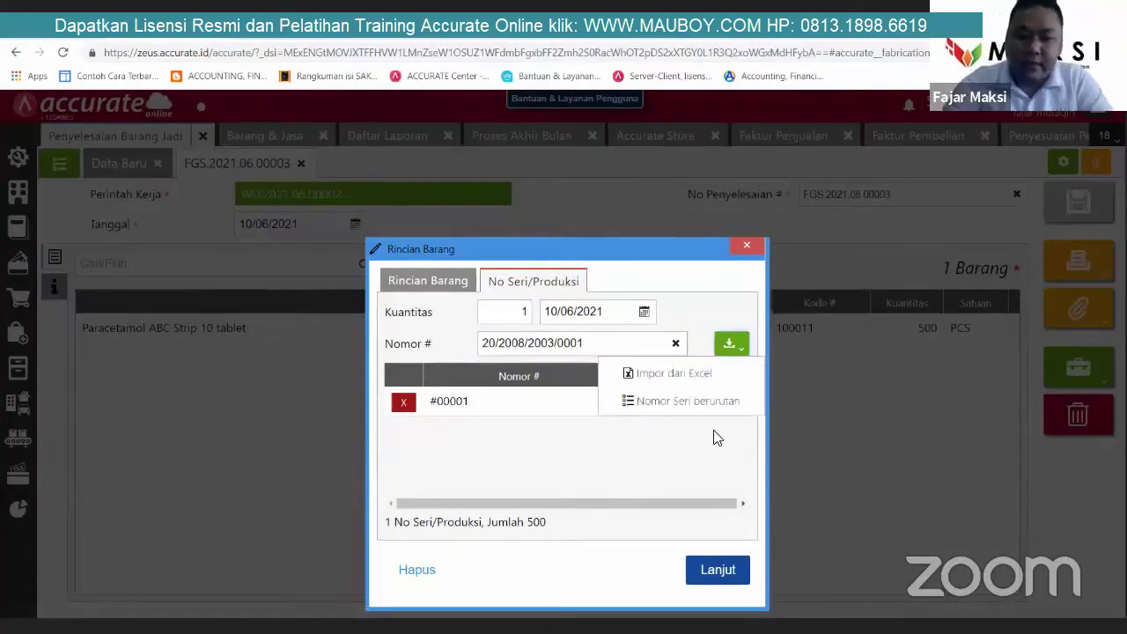
pyautogui.click(691, 401)
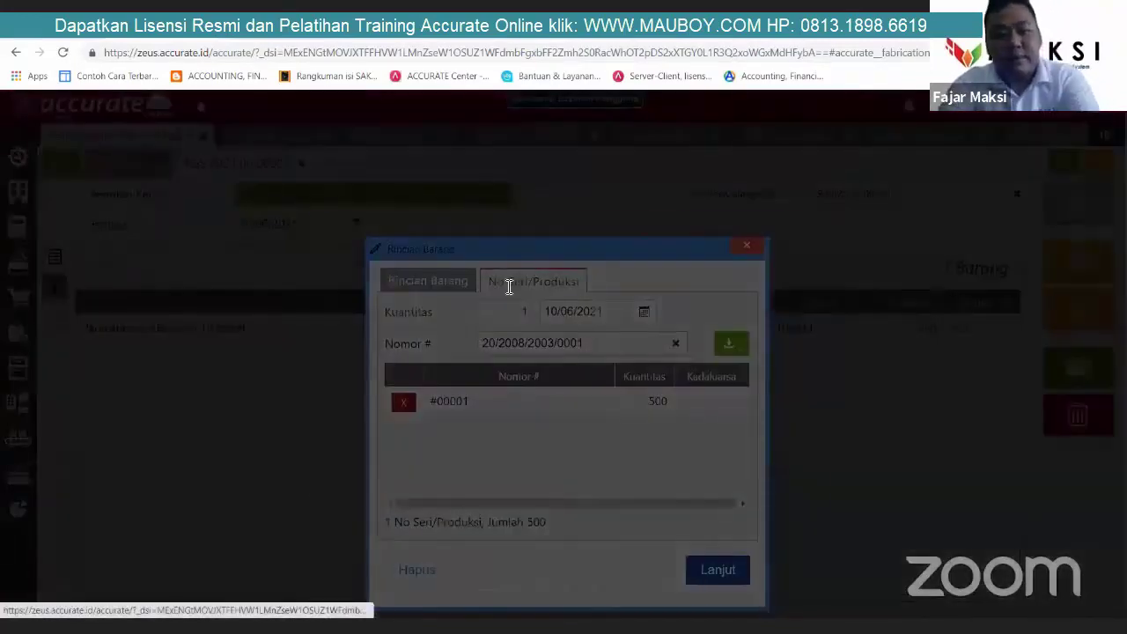
pyautogui.click(627, 281)
pyautogui.write('5')
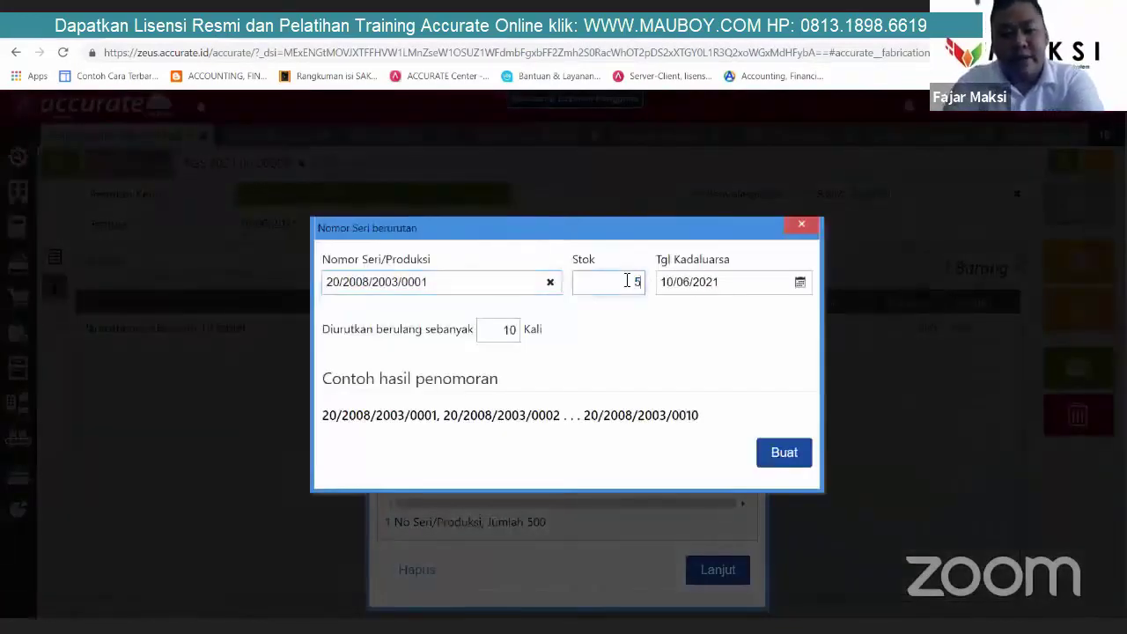
pyautogui.write('00')
pyautogui.press('Tab')
pyautogui.click(504, 329)
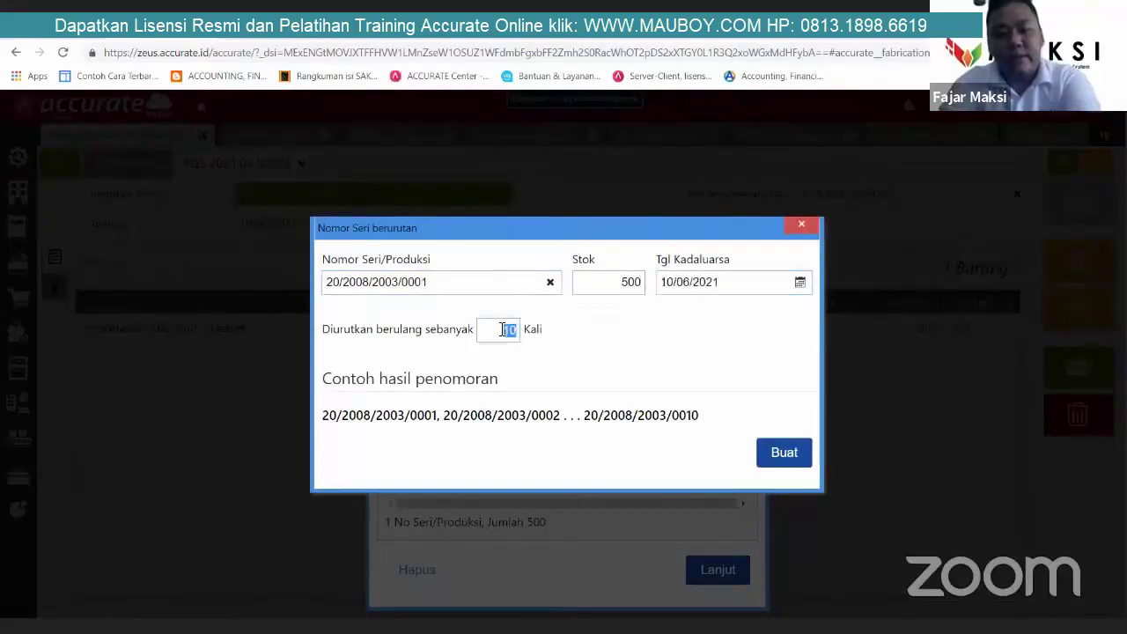
pyautogui.write('1')
pyautogui.click(785, 453)
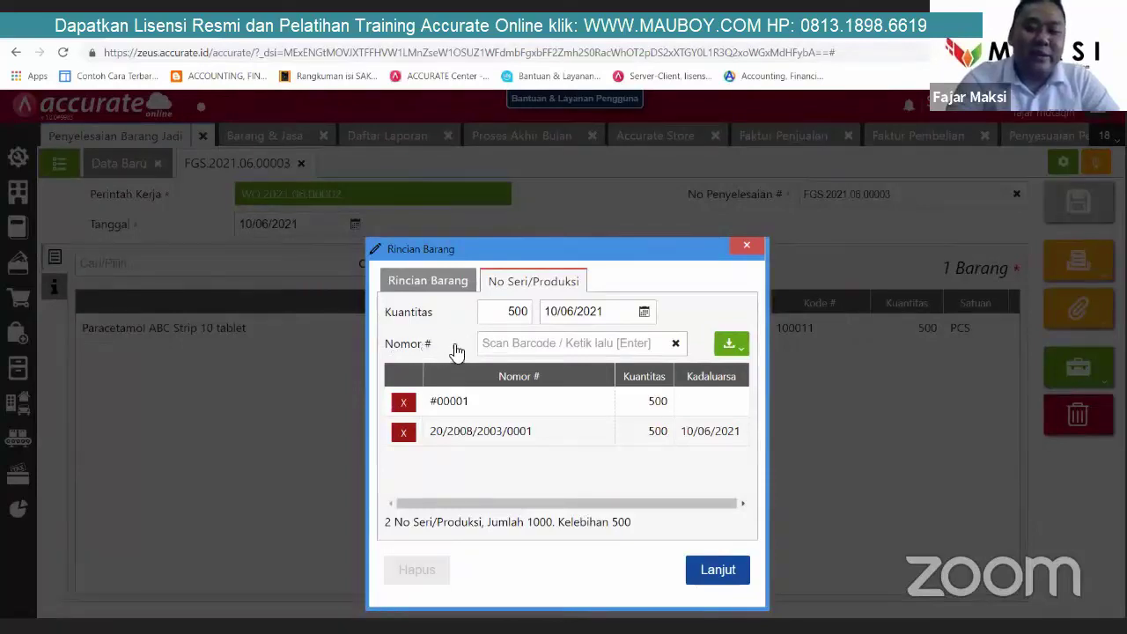
pyautogui.click(538, 338)
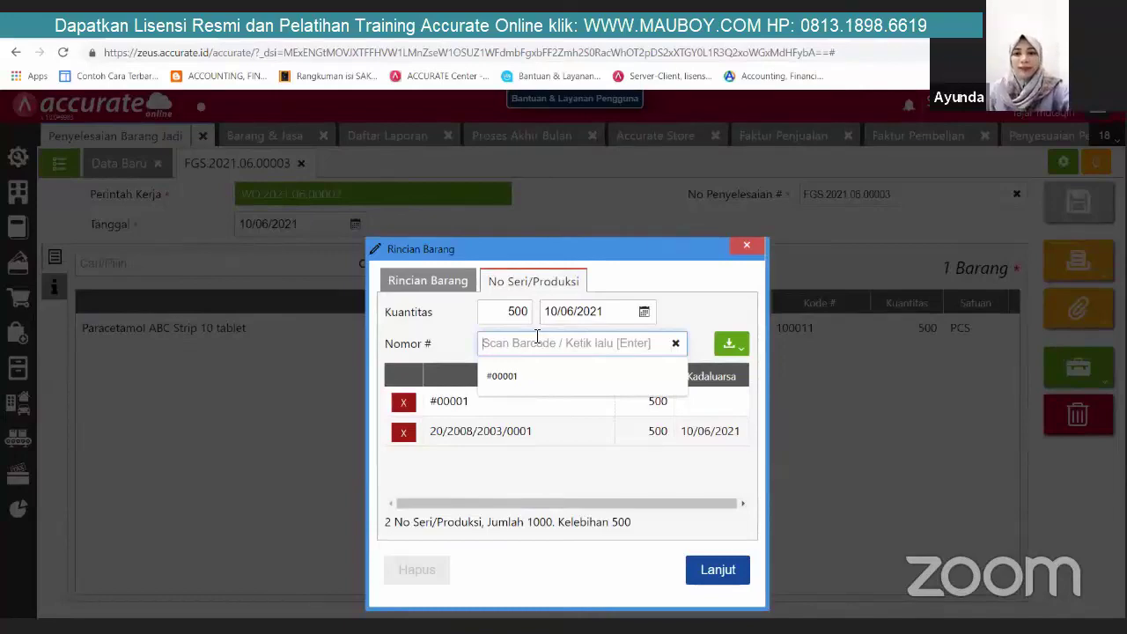
pyautogui.click(747, 245)
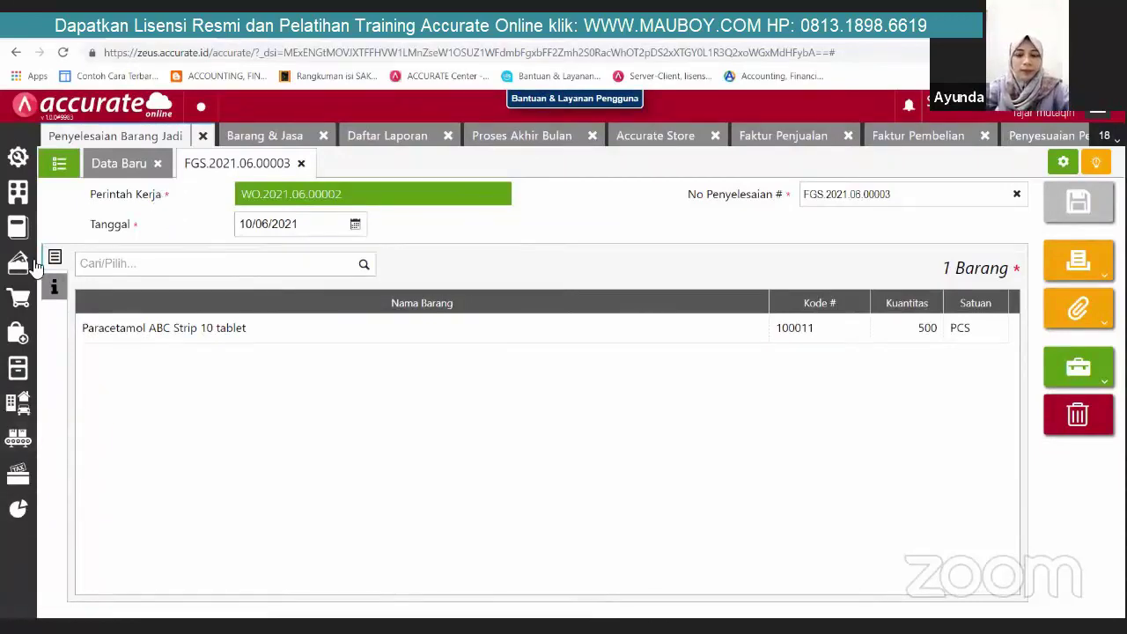
# Step: Return to work order WO.2021.06.00002 in Perintah Kerja and look through its Rincian Bahan Baku list
pyautogui.click(18, 436)
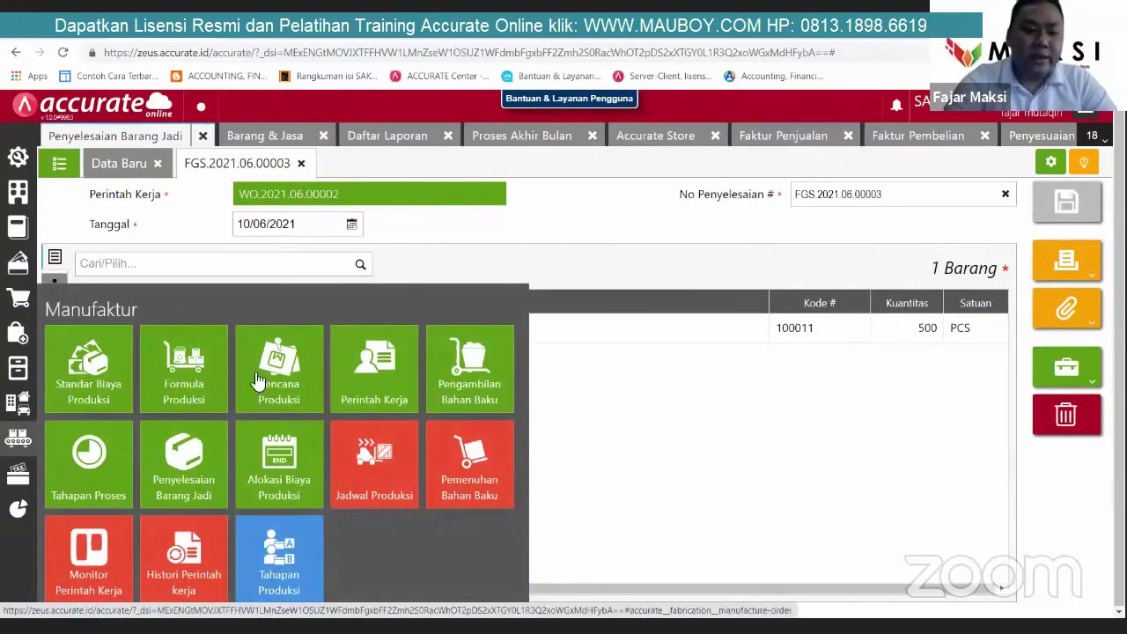
pyautogui.click(411, 378)
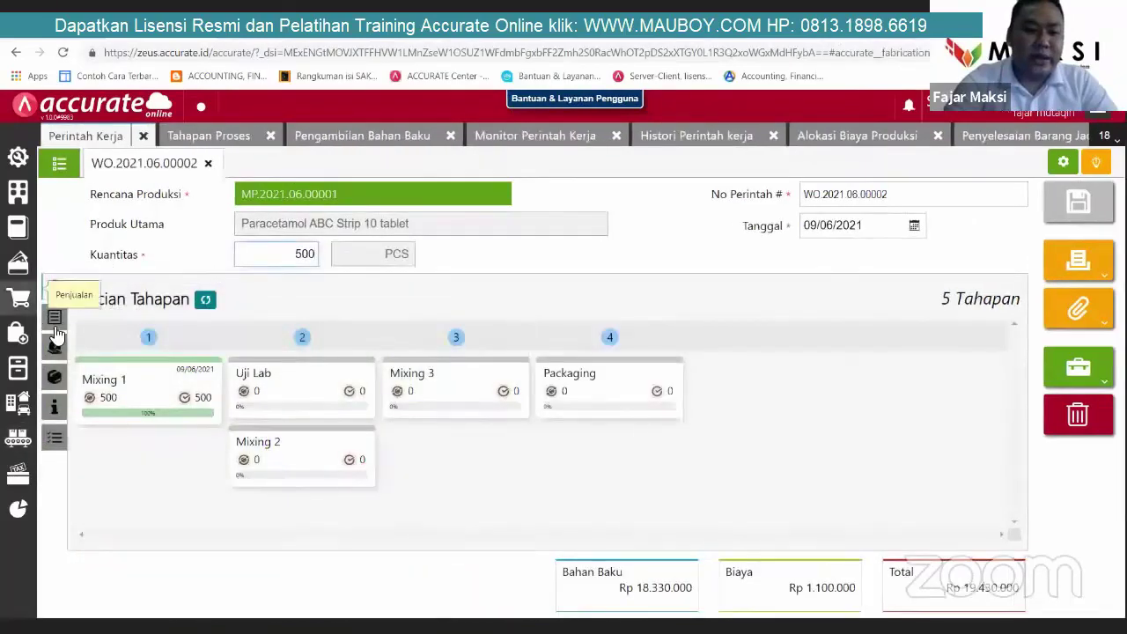
pyautogui.click(55, 324)
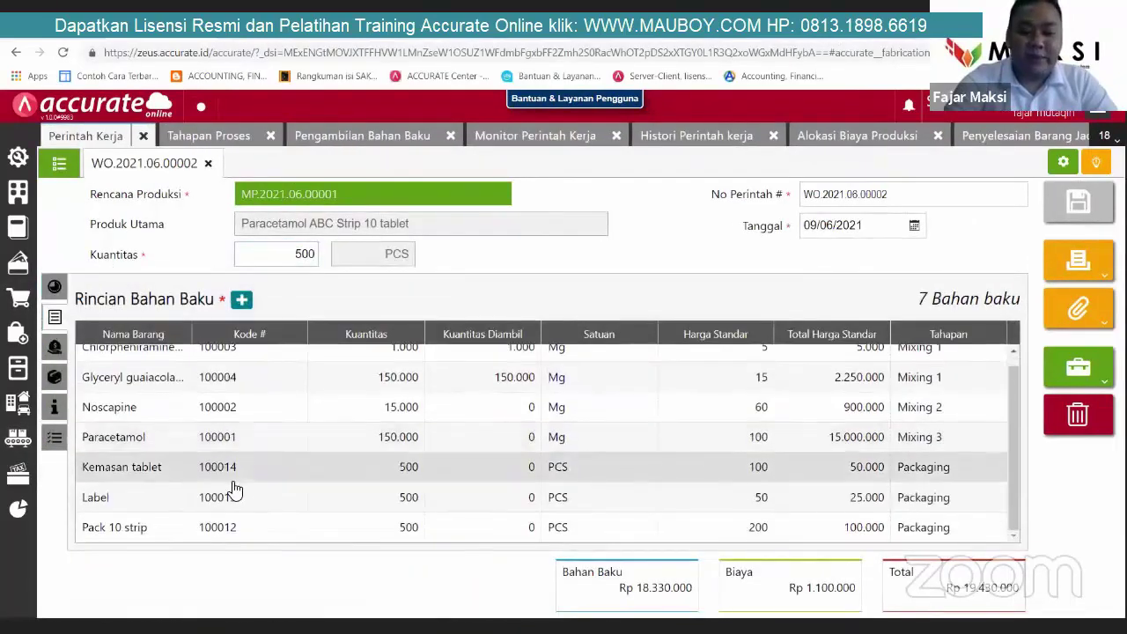
pyautogui.scroll(1, 234, 489)
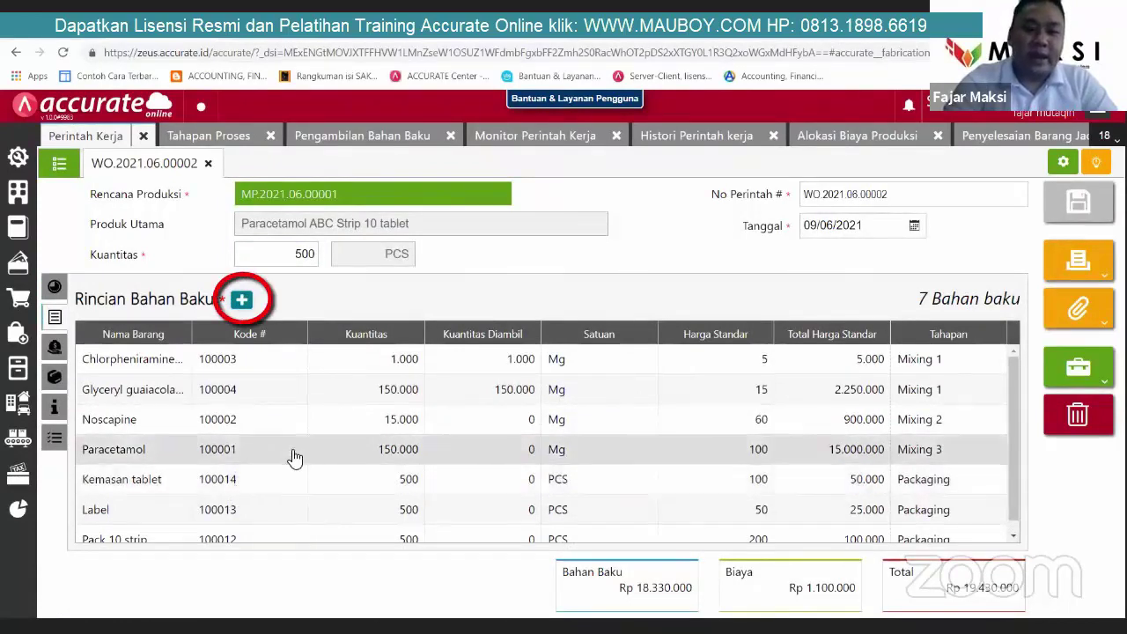
# Step: Look through work order WO.2021.06.00002's stages, raw materials and Rincian Produk Lainnya, and list the items selectable as raw materials
pyautogui.click(46, 298)
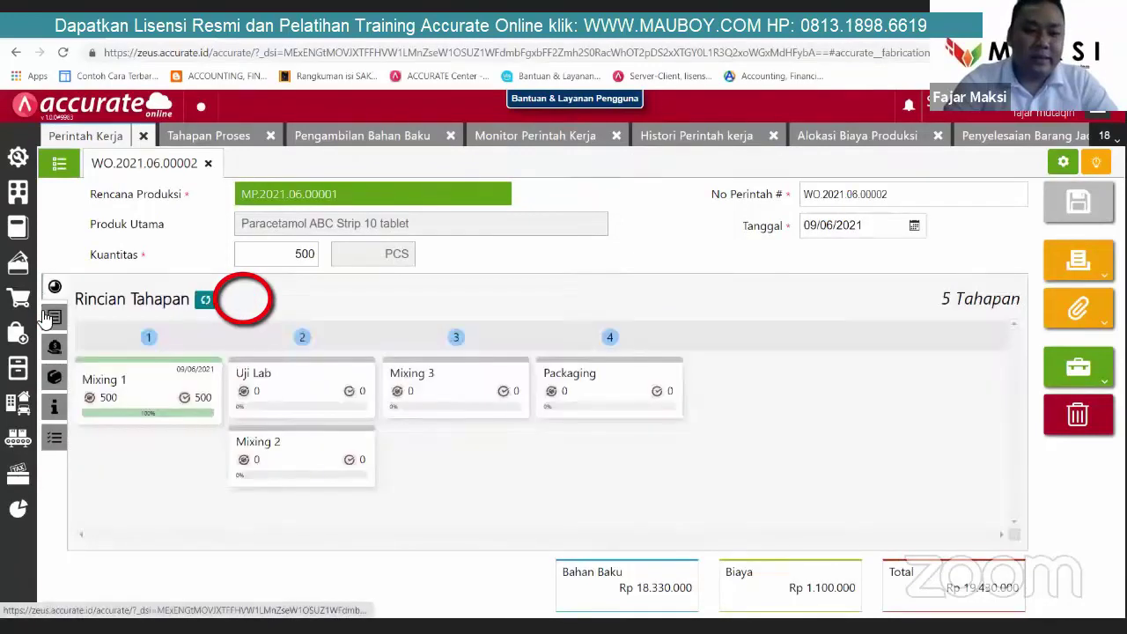
pyautogui.click(53, 319)
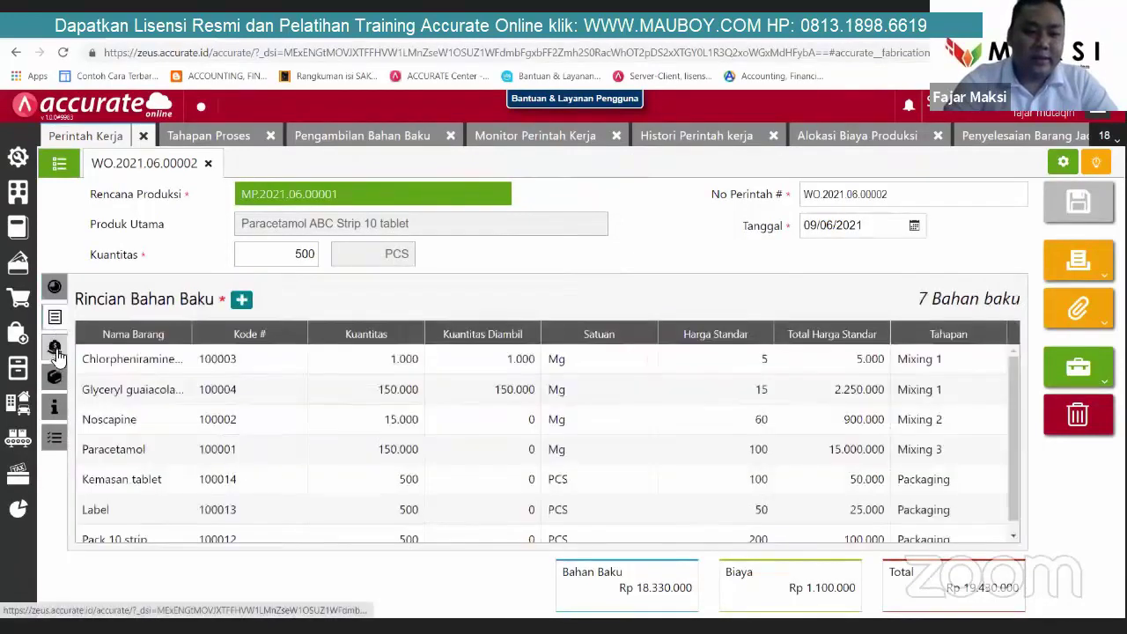
pyautogui.click(55, 347)
pyautogui.click(55, 376)
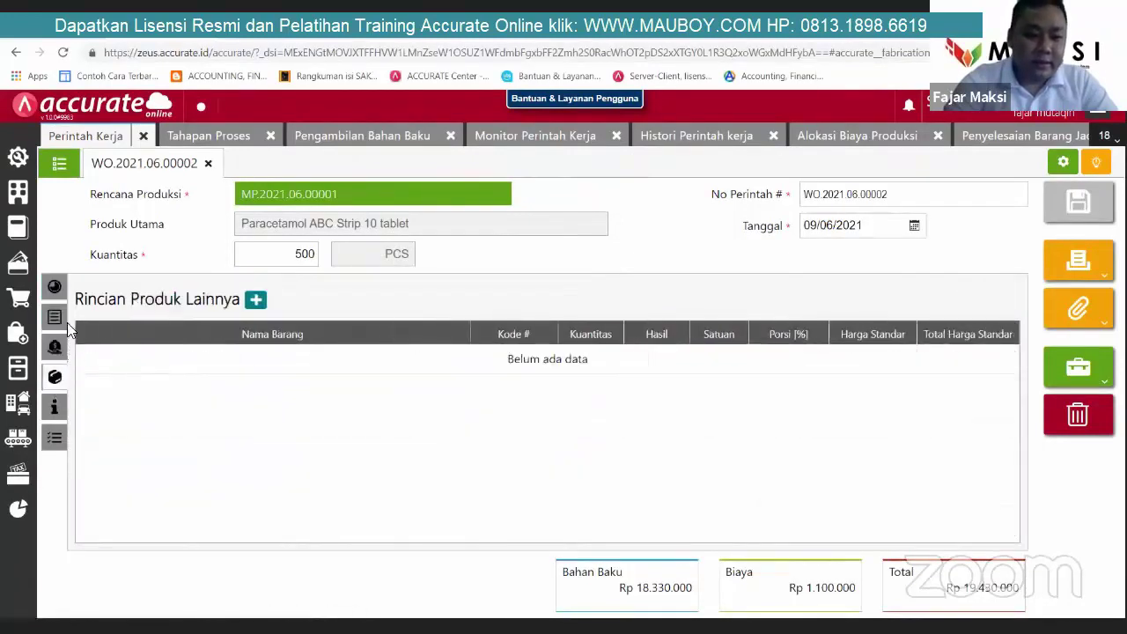
pyautogui.click(54, 318)
pyautogui.click(242, 300)
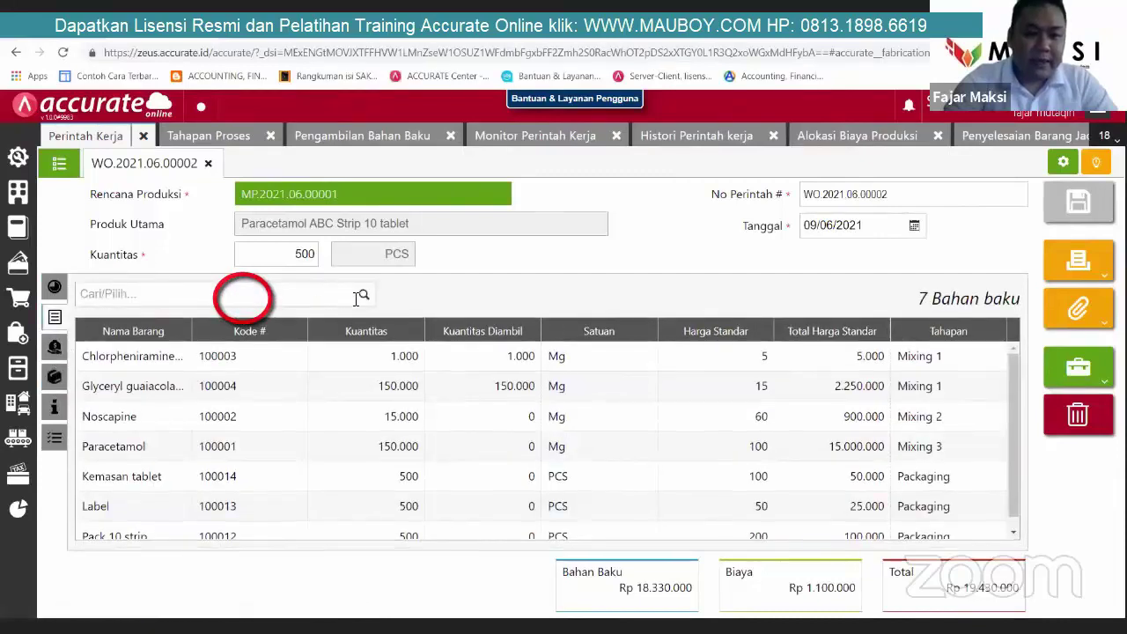
pyautogui.click(362, 294)
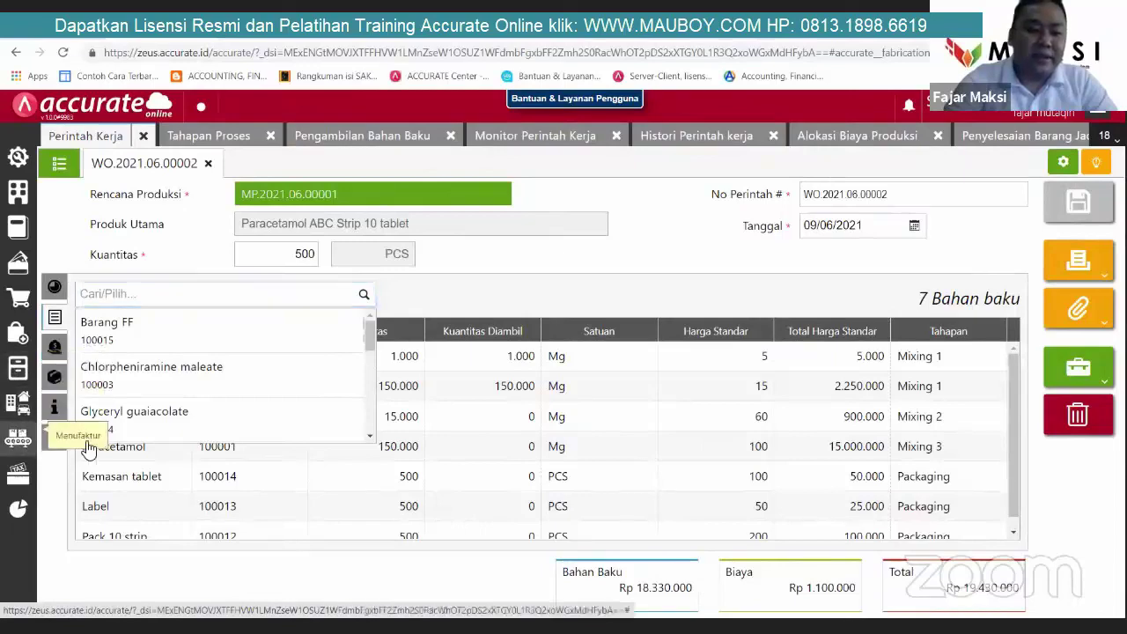
# Step: In Pengambilan Bahan Baku MS.2021.06.00009, look through the selectable items and search for "HC"
pyautogui.click(18, 438)
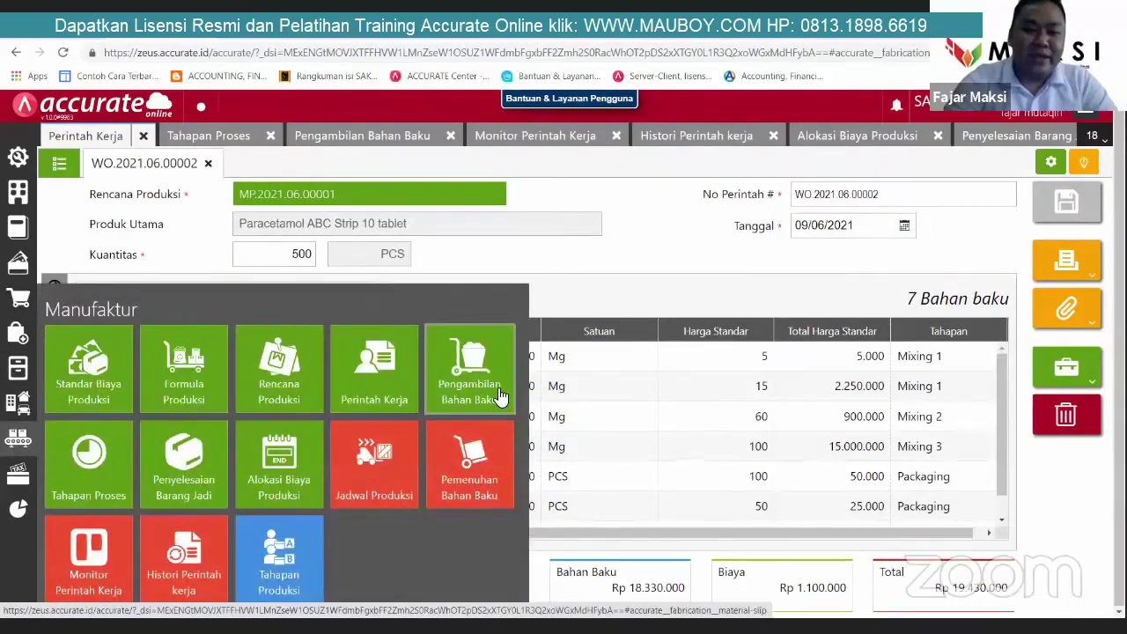
pyautogui.click(499, 387)
pyautogui.click(361, 298)
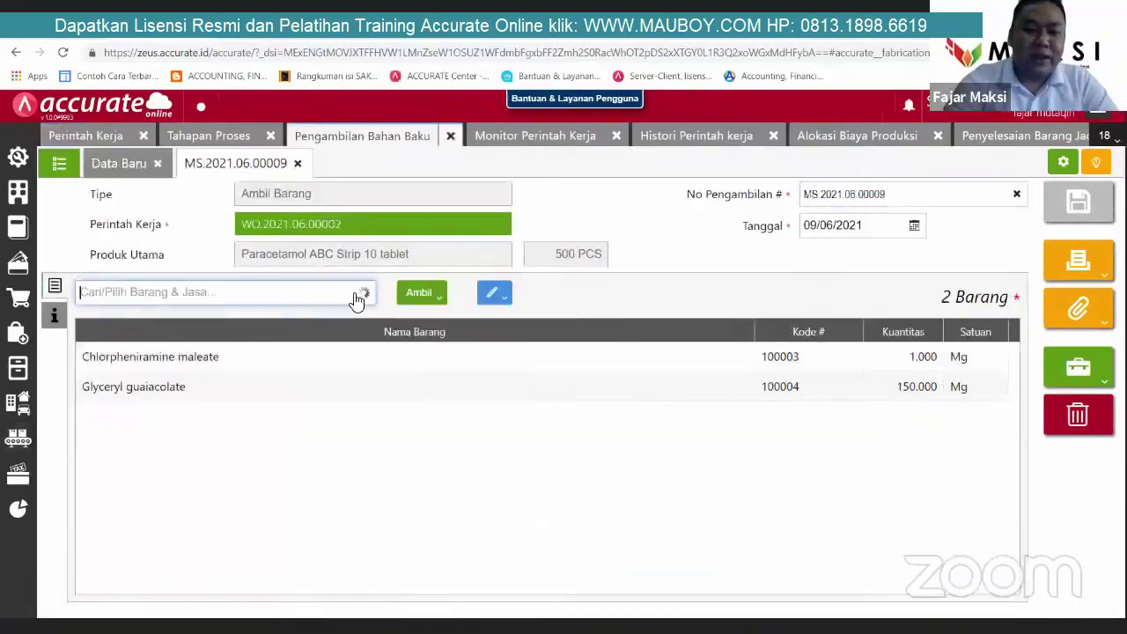
pyautogui.scroll(-5, 176, 413)
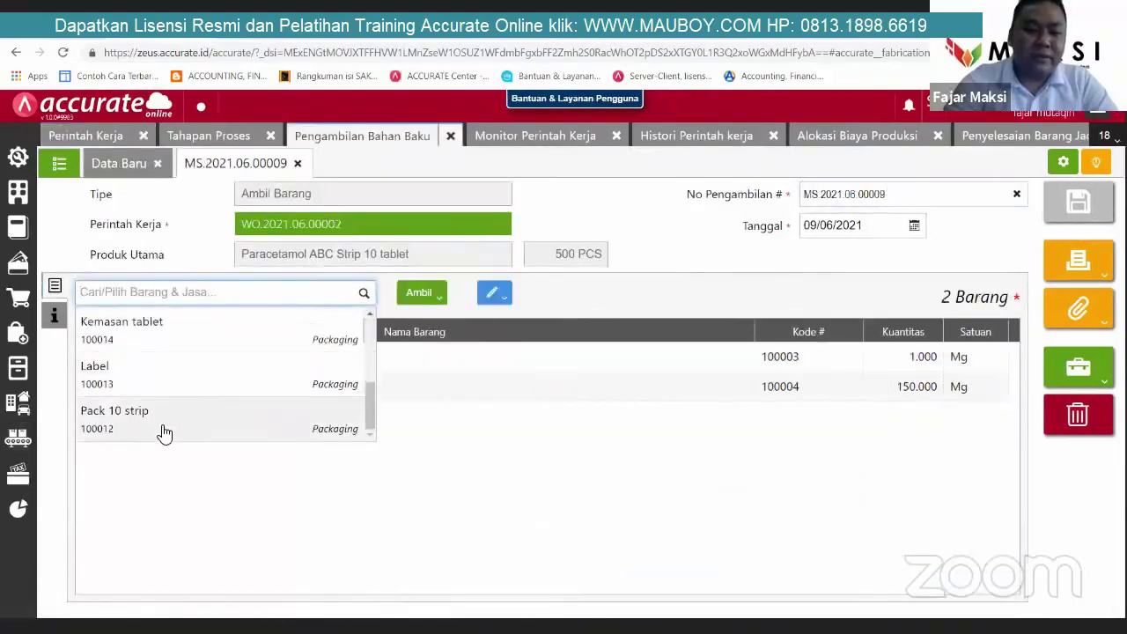
pyautogui.scroll(4, 181, 343)
pyautogui.click(172, 261)
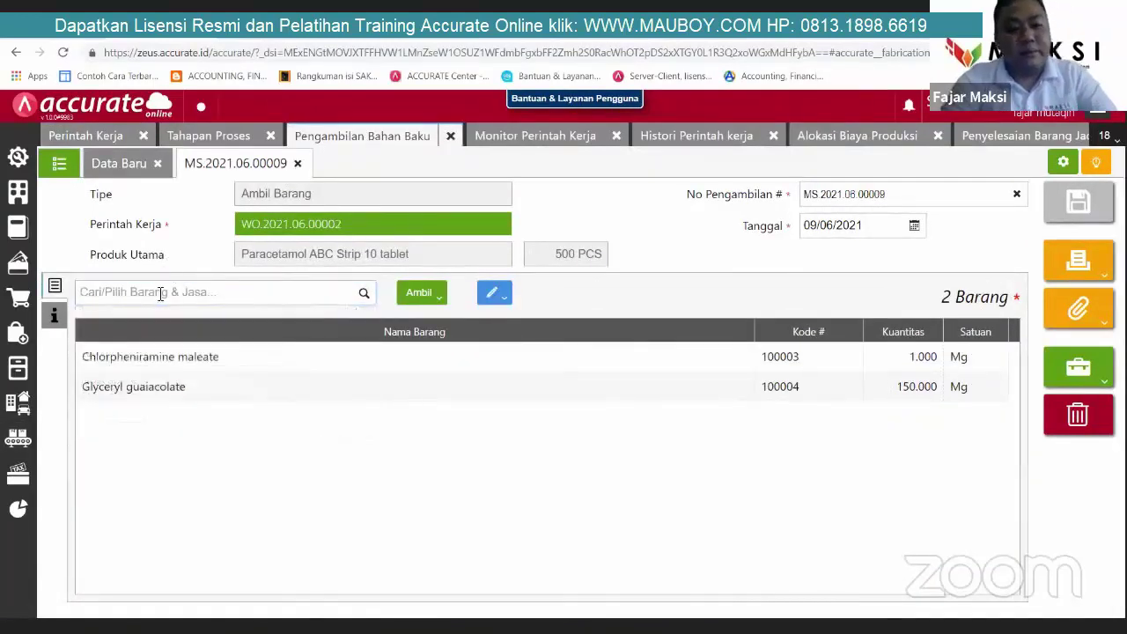
pyautogui.click(160, 294)
pyautogui.write('HCK=')
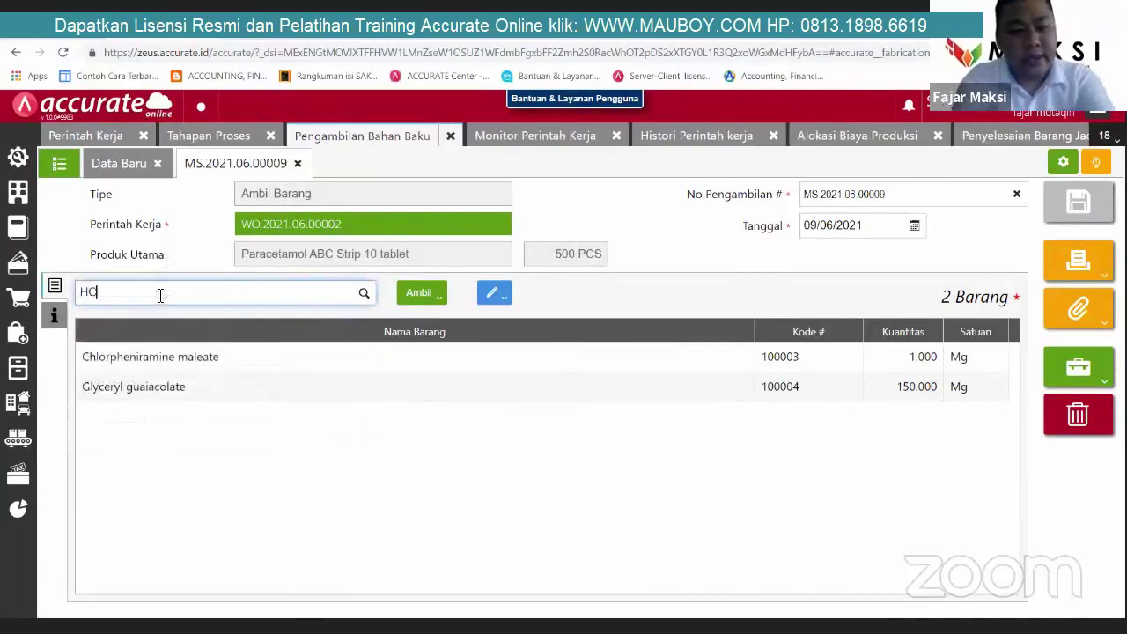
pyautogui.press('BackSpace')
pyautogui.press('BackSpace')
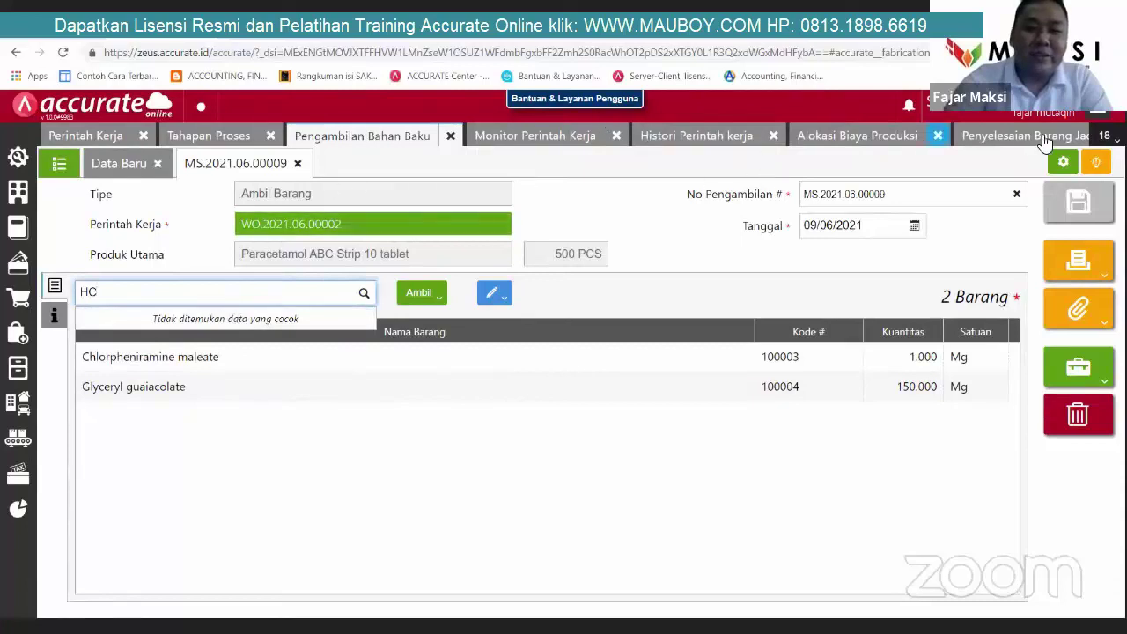
# Step: Try to save work order WO.2021.06.00002 with 1 Mg of Phenylpropanolamine HCl as an extra raw material, and discard the change
pyautogui.click(104, 134)
pyautogui.click(269, 262)
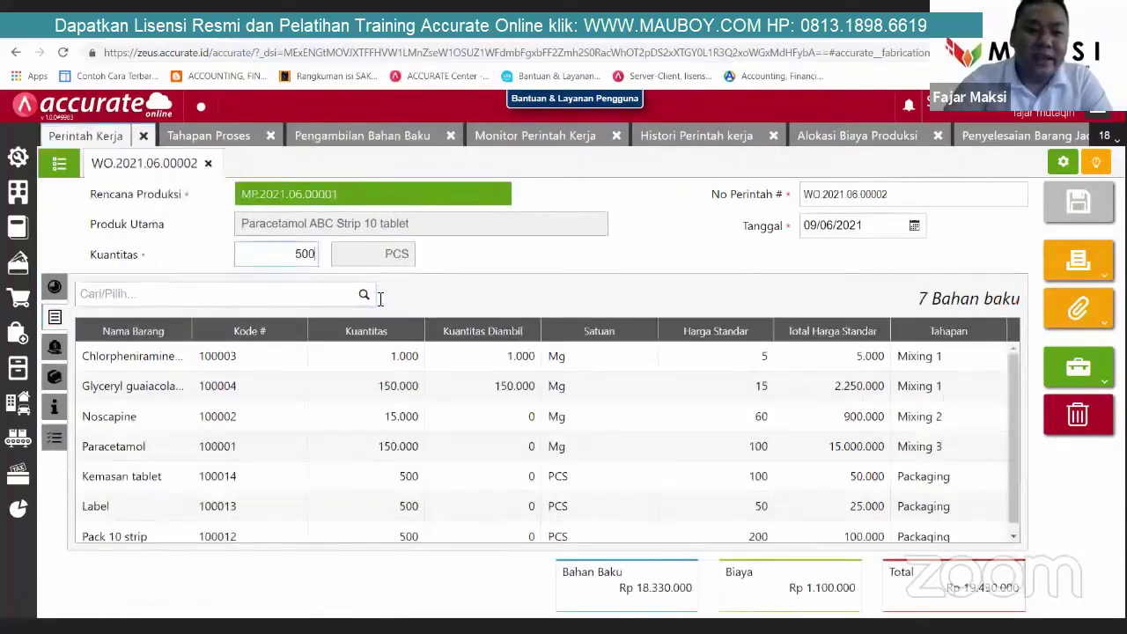
pyautogui.click(335, 304)
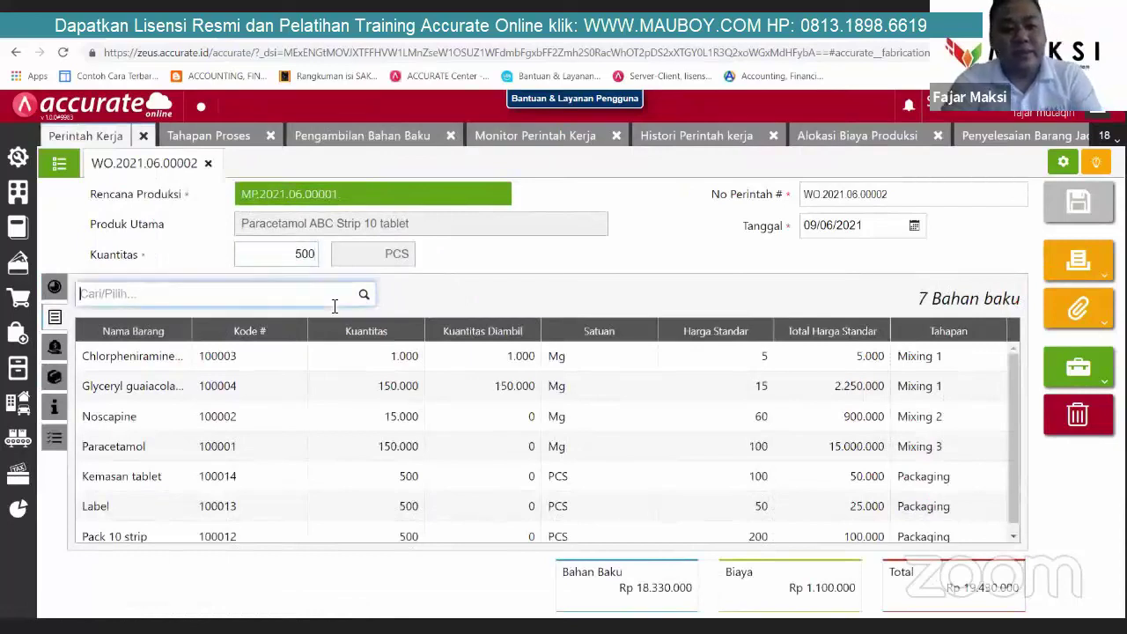
pyautogui.write('HCL')
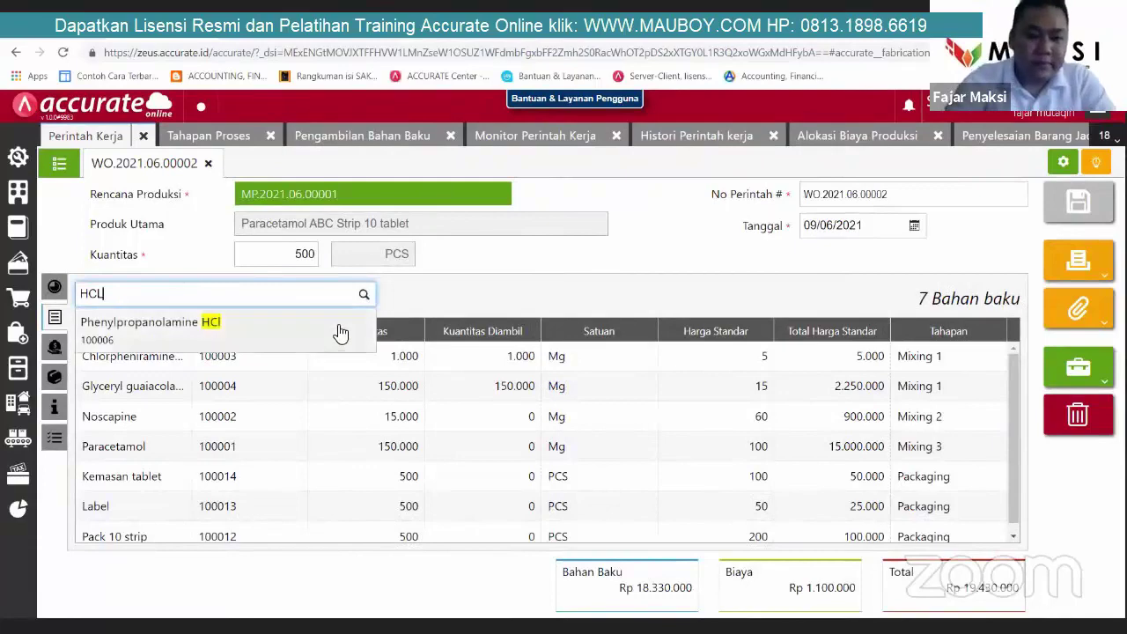
pyautogui.click(340, 328)
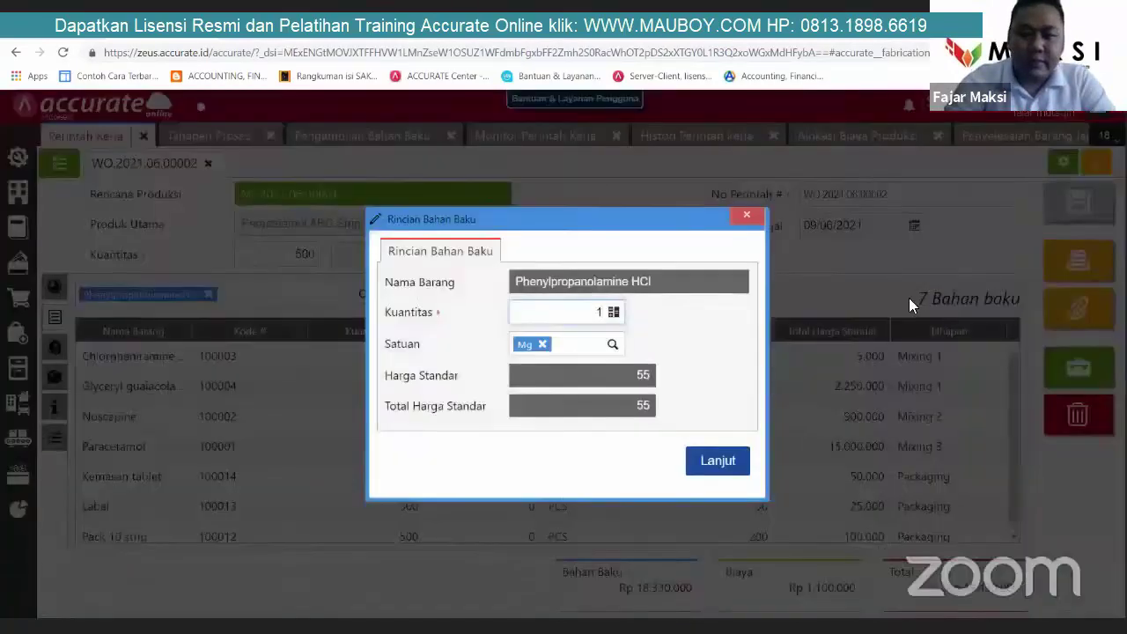
pyautogui.click(1073, 207)
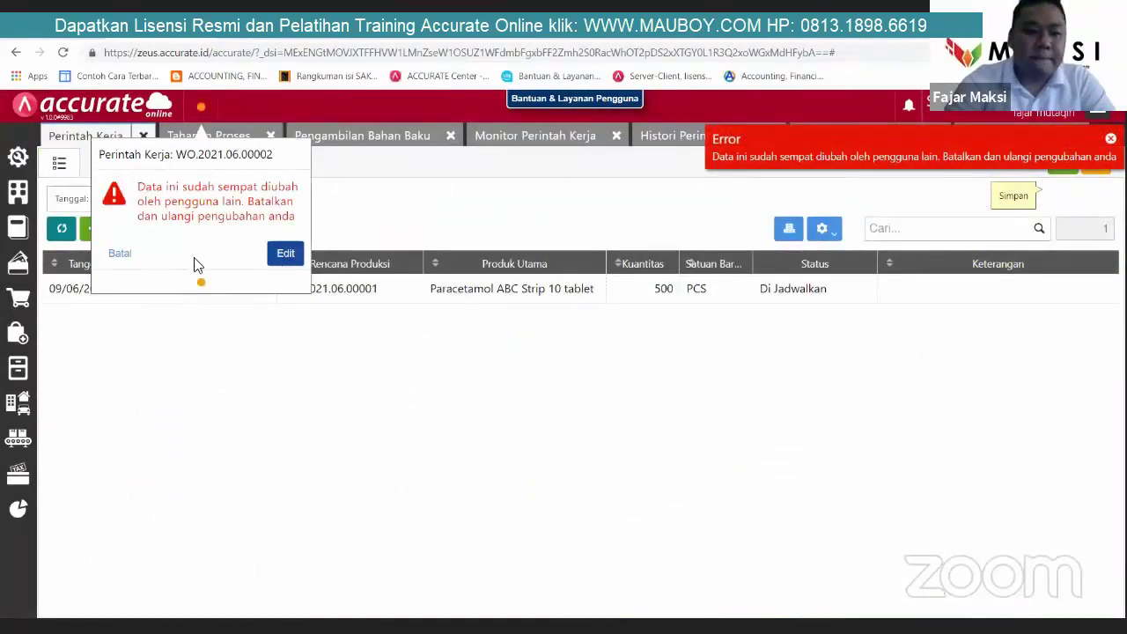
pyautogui.click(120, 253)
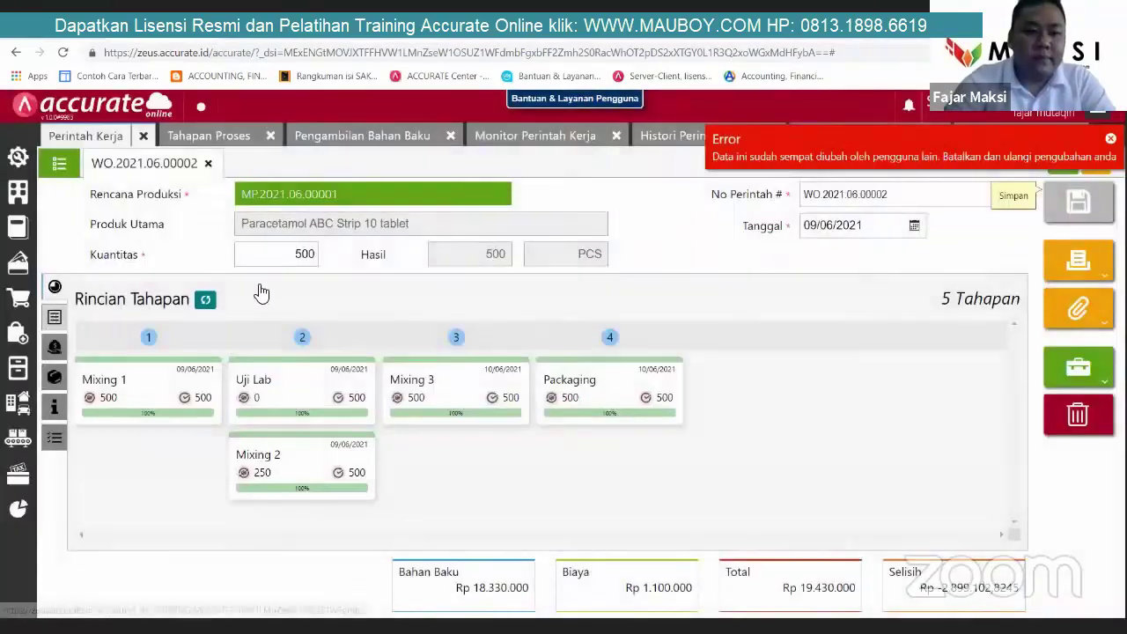
# Step: Add 1 Mg of Phenylpropanolamine HCl to the reloaded work order's Rincian Bahan Baku again and try to save it
pyautogui.click(54, 316)
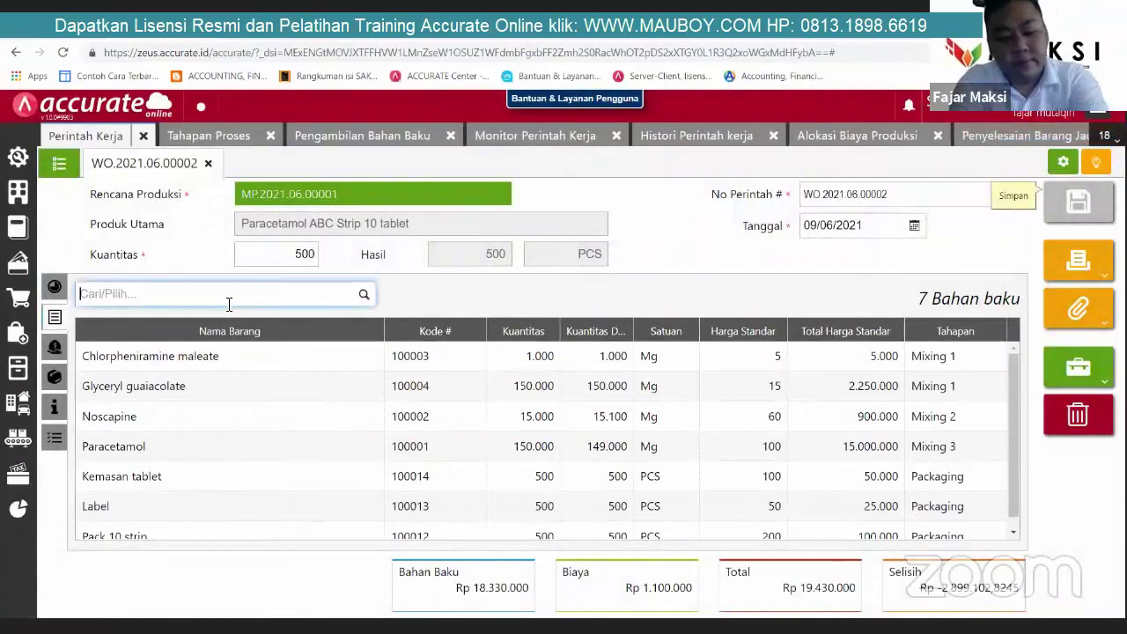
pyautogui.write('HCL')
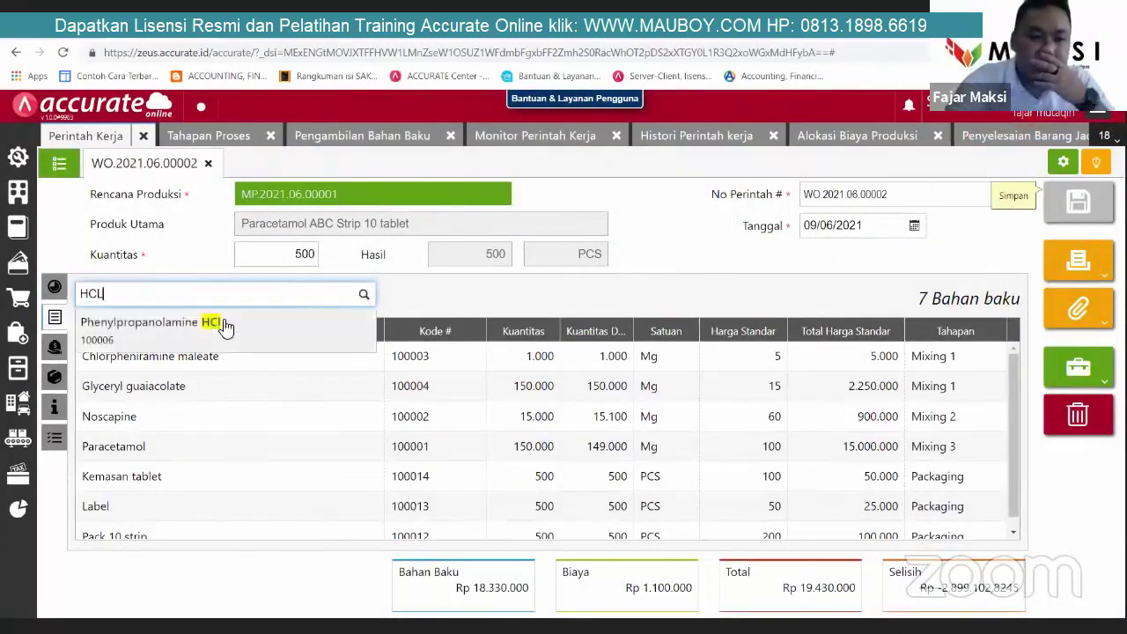
pyautogui.click(226, 326)
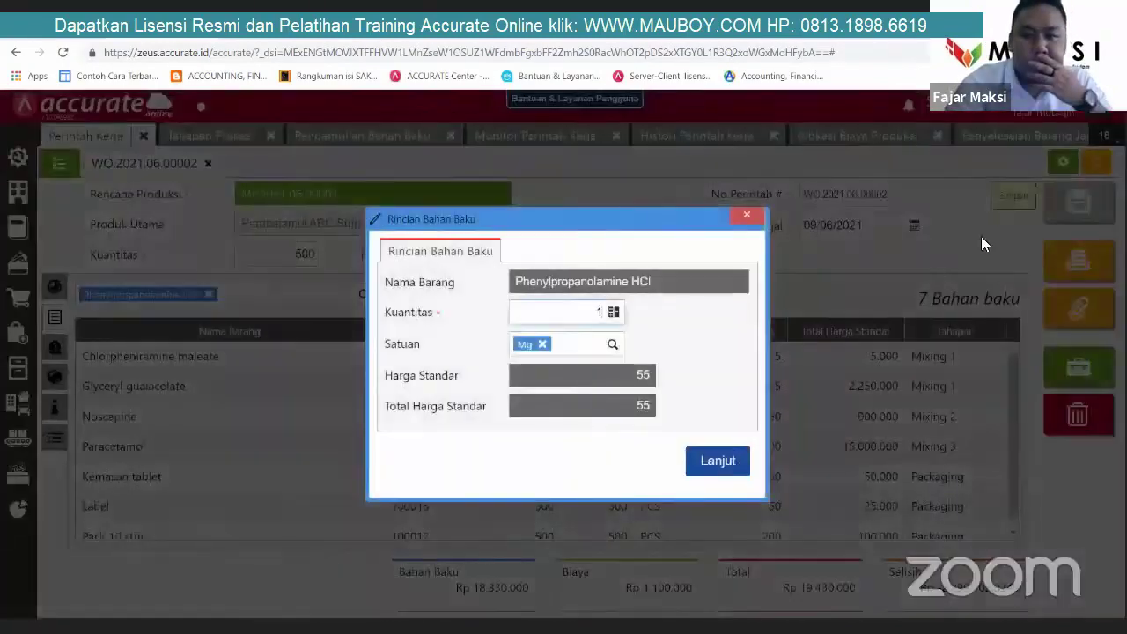
pyautogui.press('Return')
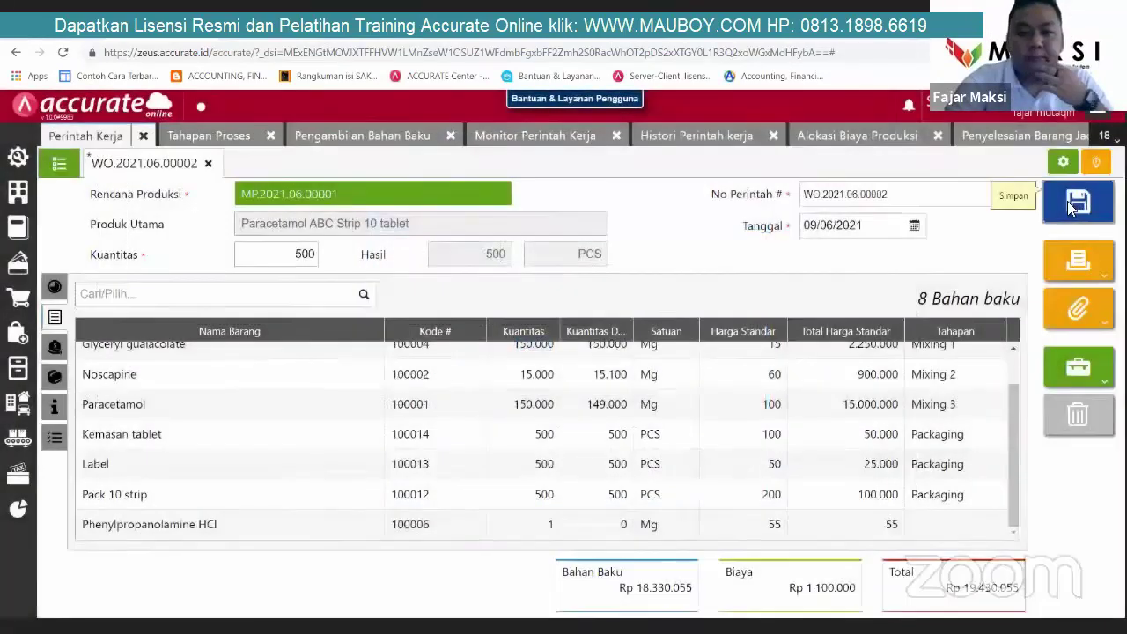
pyautogui.click(1069, 204)
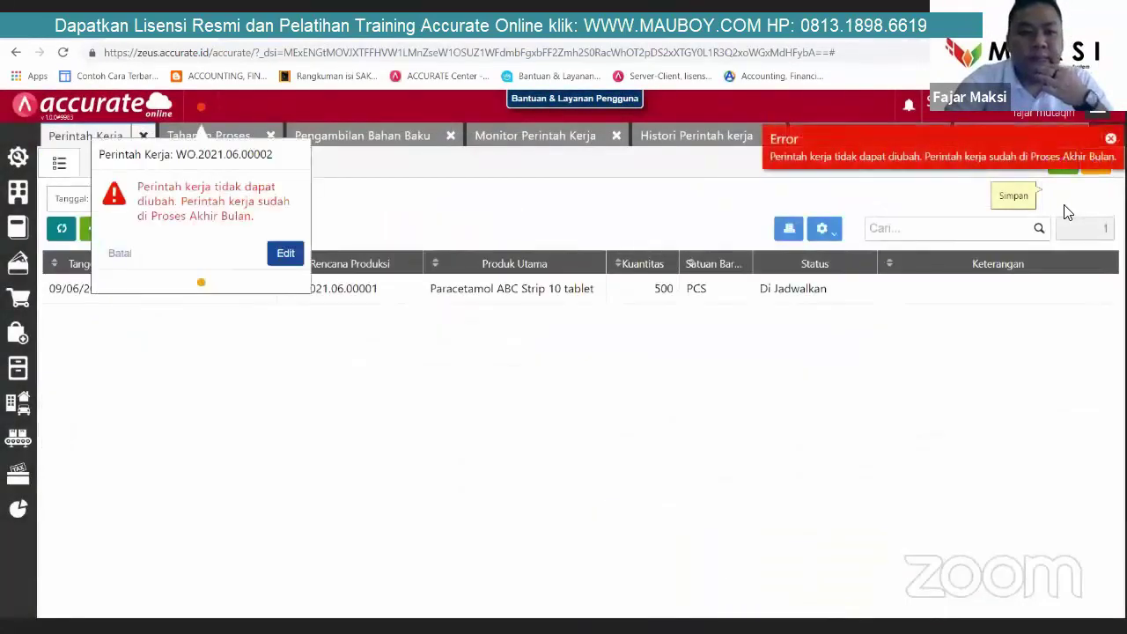